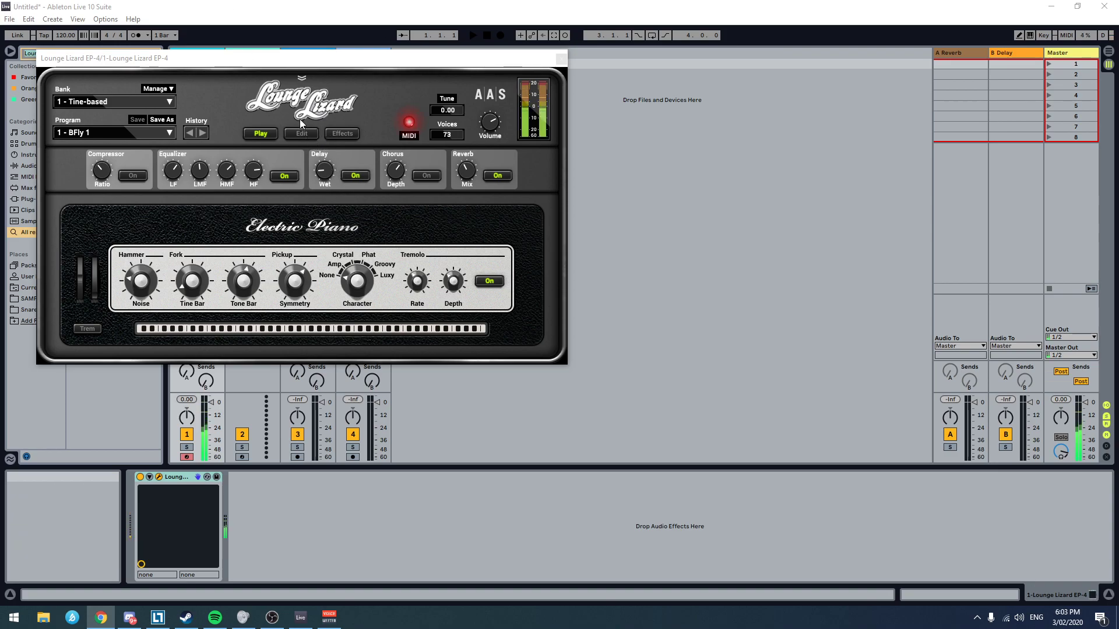
Step: Close the Lounge Lizard EP-4 instrument window
mouse_move(161, 136)
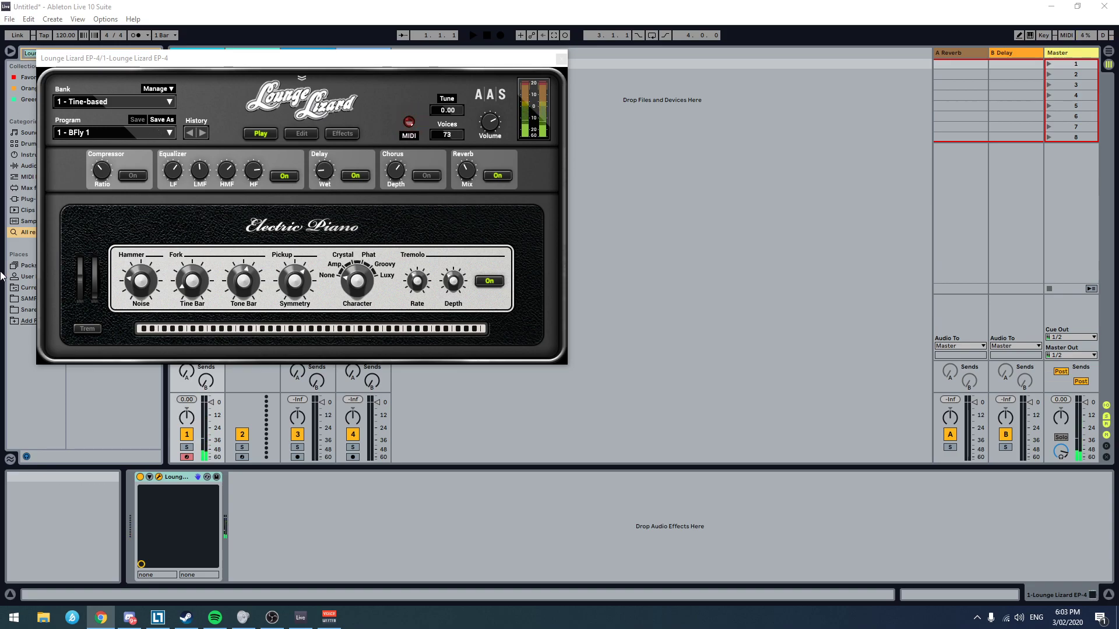
click(561, 58)
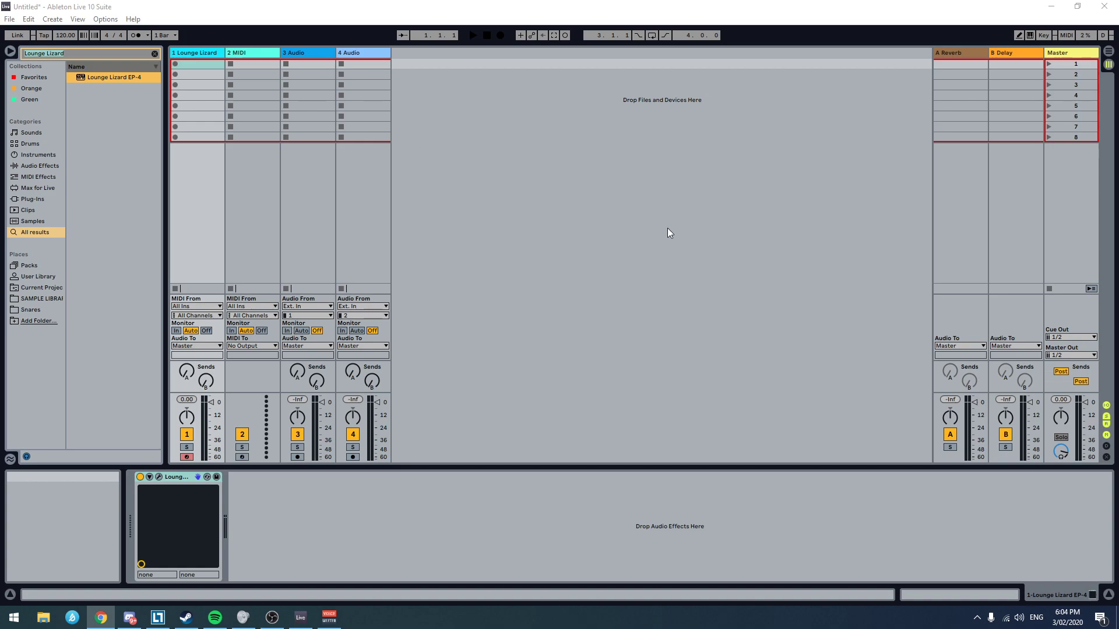
click(303, 2)
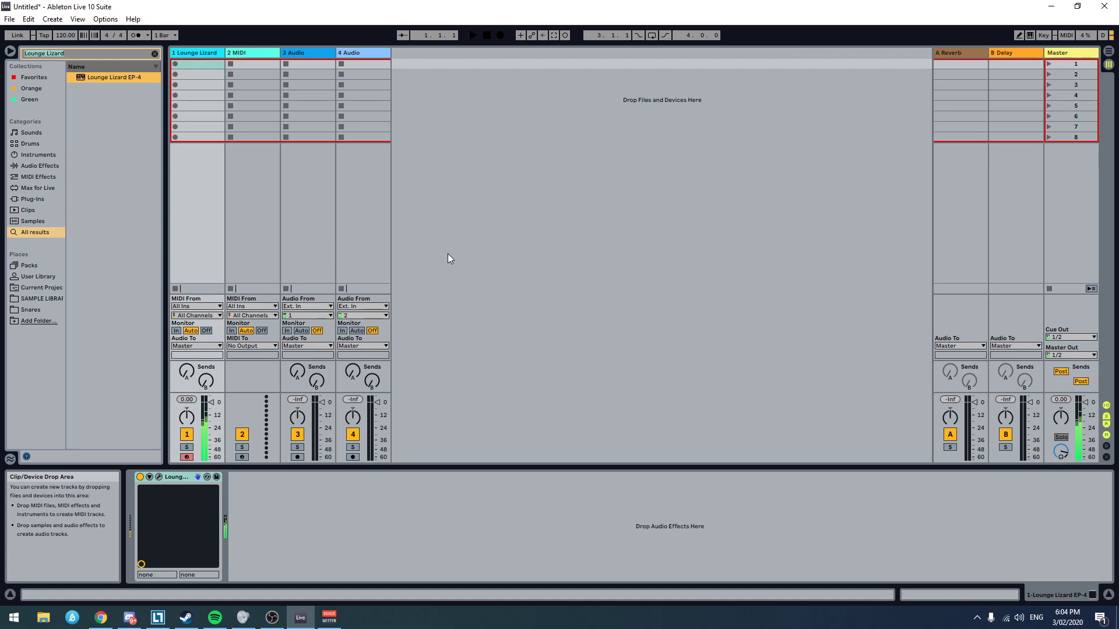
key(alt+Tab)
click(460, 4)
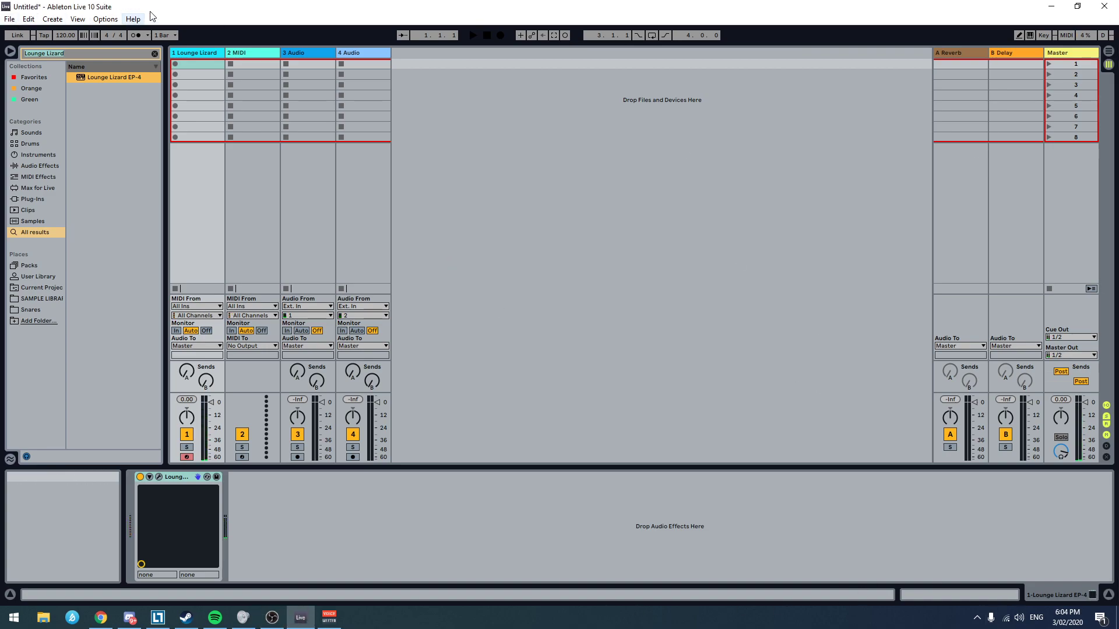
key(alt+Tab)
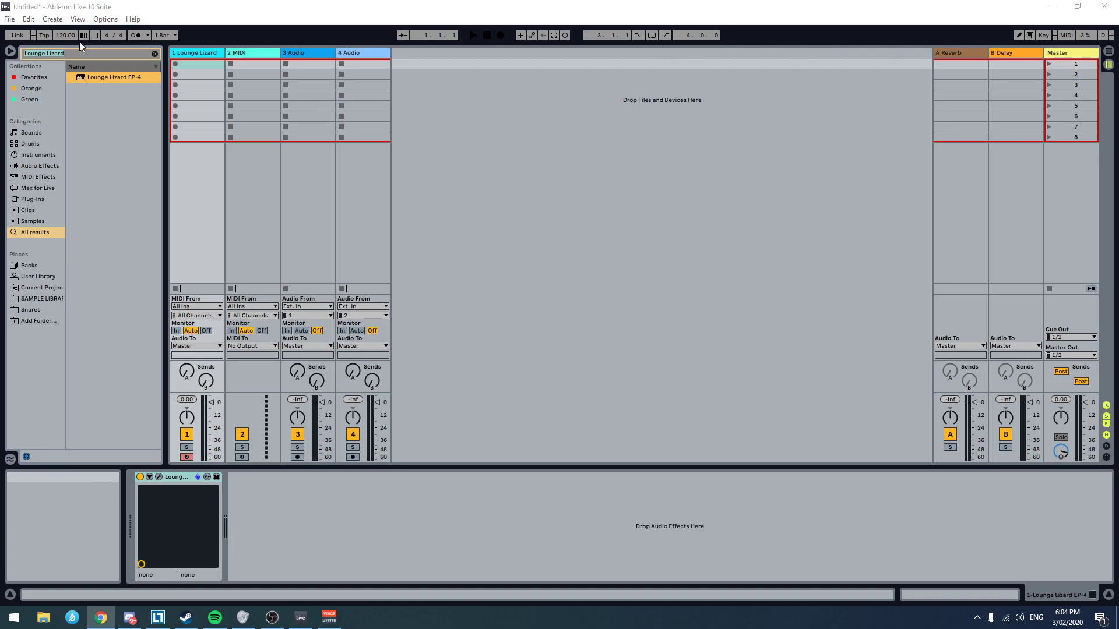
Step: Tap in a tempo of 114 BPM and turn on the metronome with a 1/8 rhythm
click(44, 39)
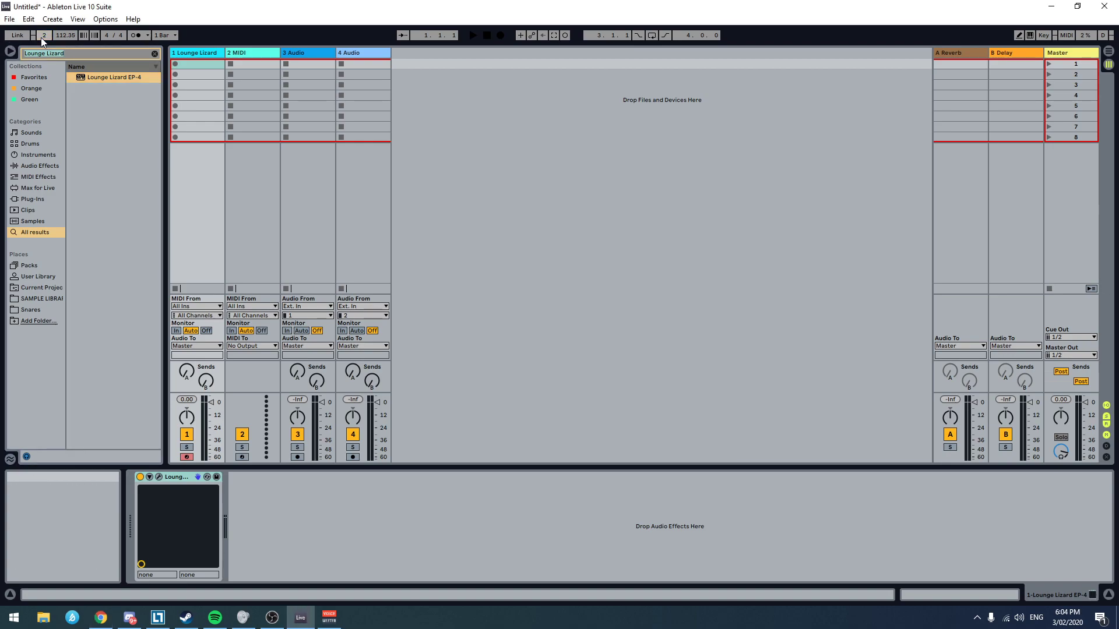
click(135, 35)
click(147, 35)
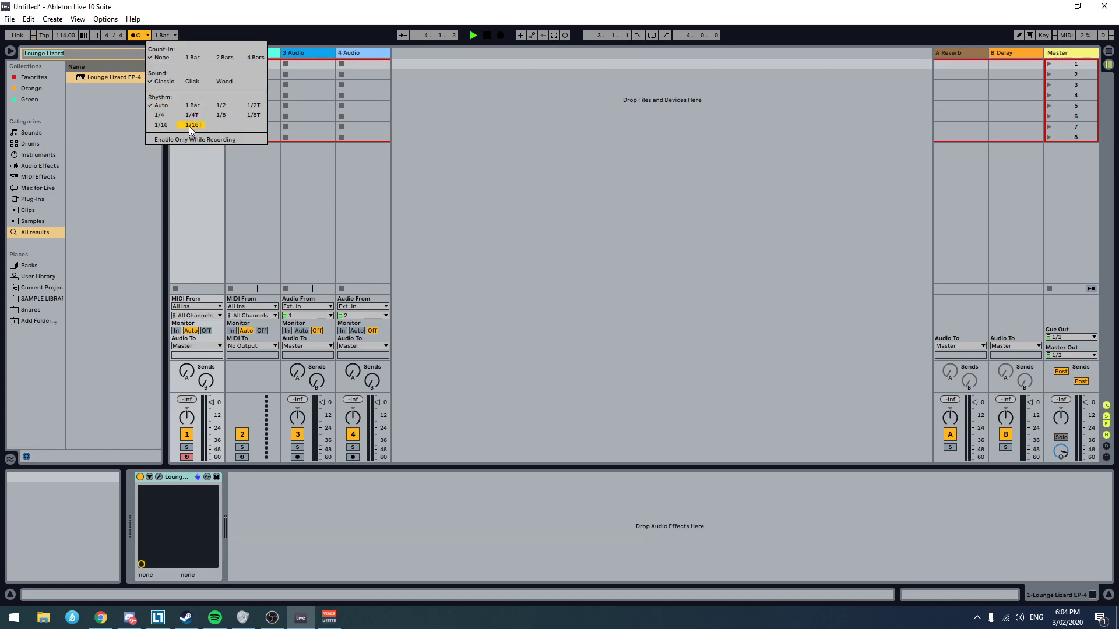
click(222, 116)
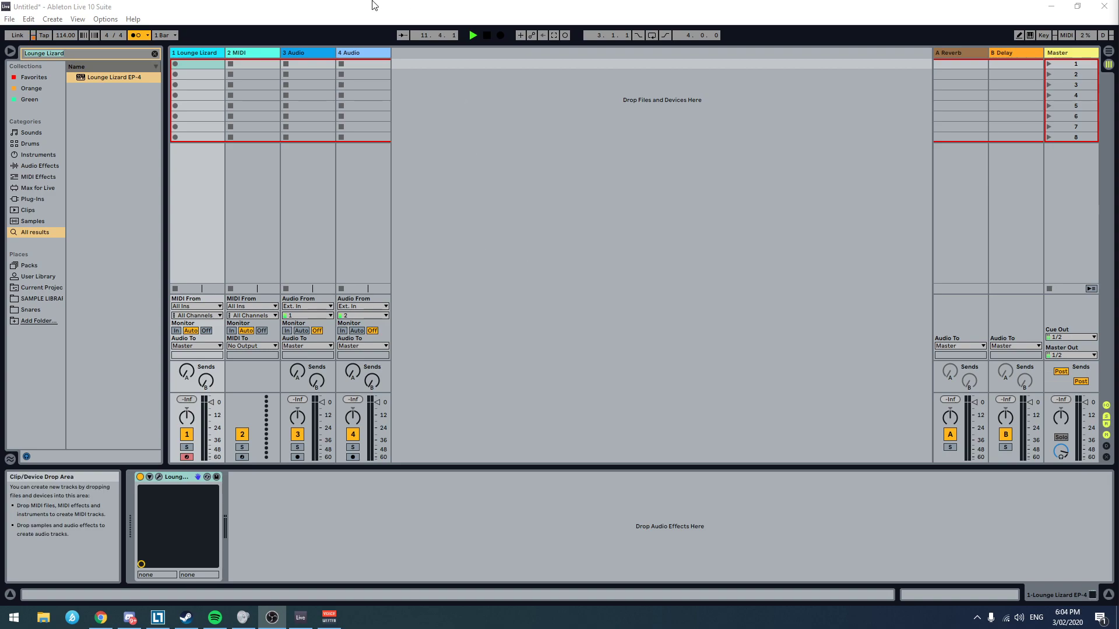
Step: In the Arrangement View, record an electric piano MIDI take about 13 bars long on the Lounge Lizard track from bar 1
click(380, 4)
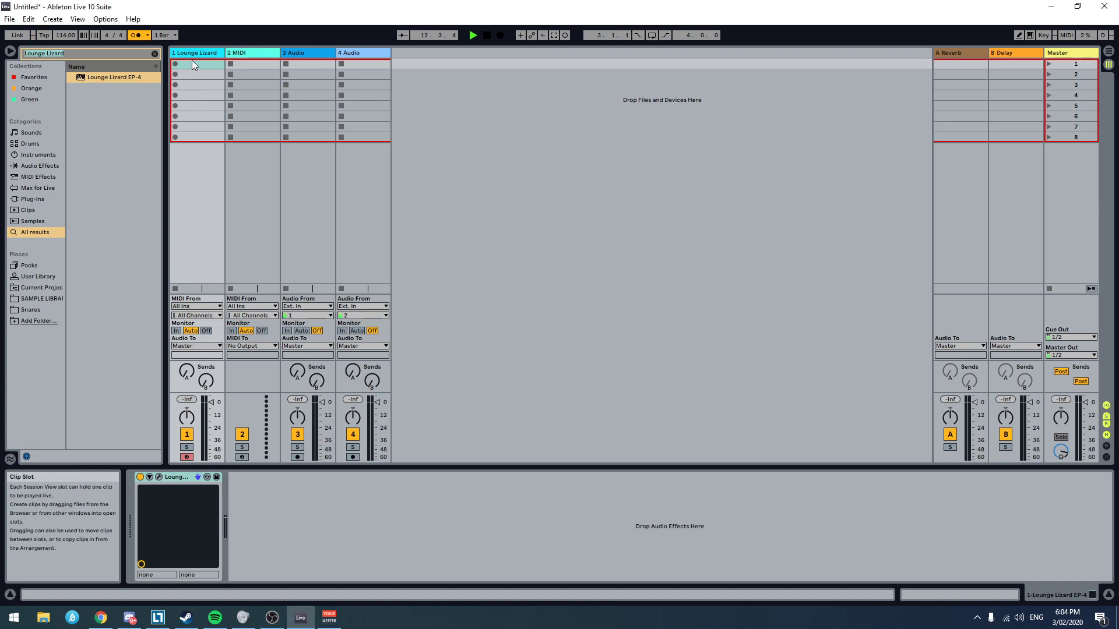
key(Tab)
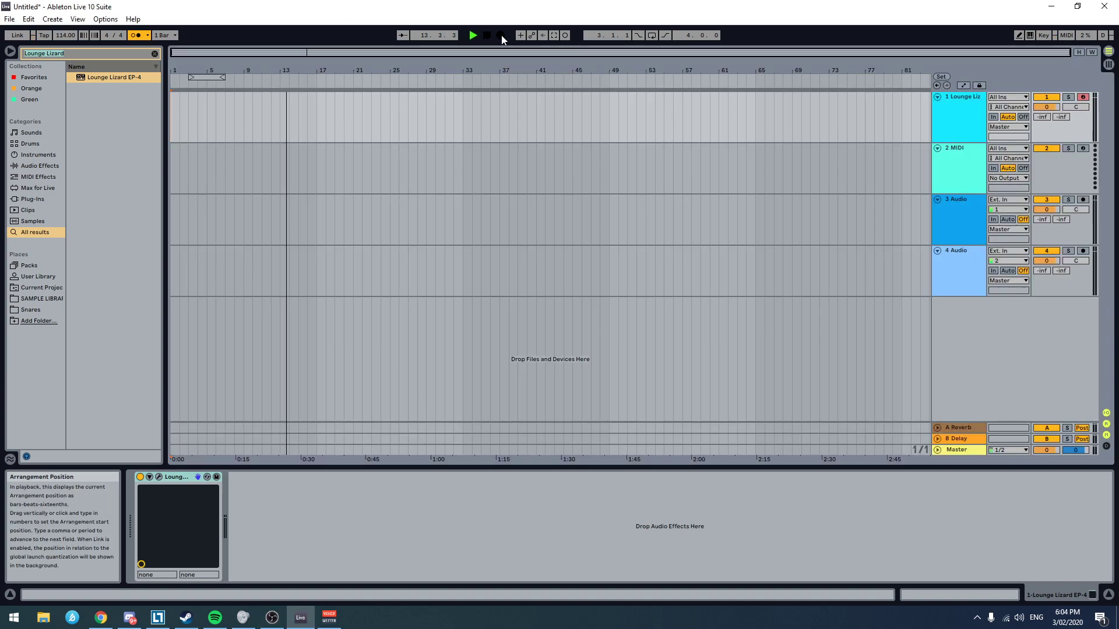
key(F9)
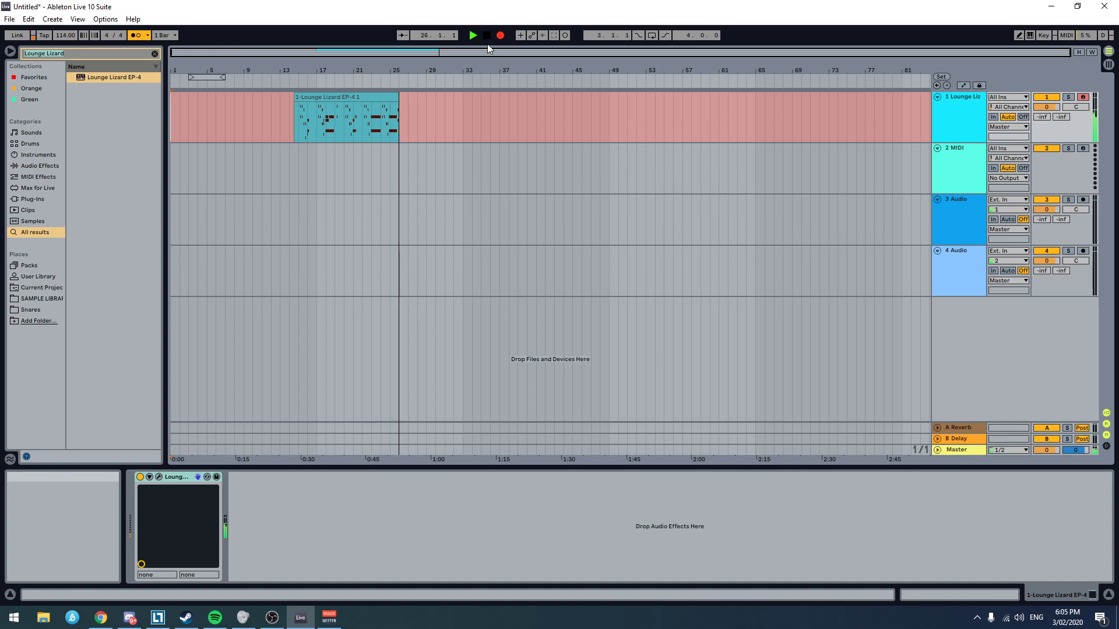
key(ctrl+z)
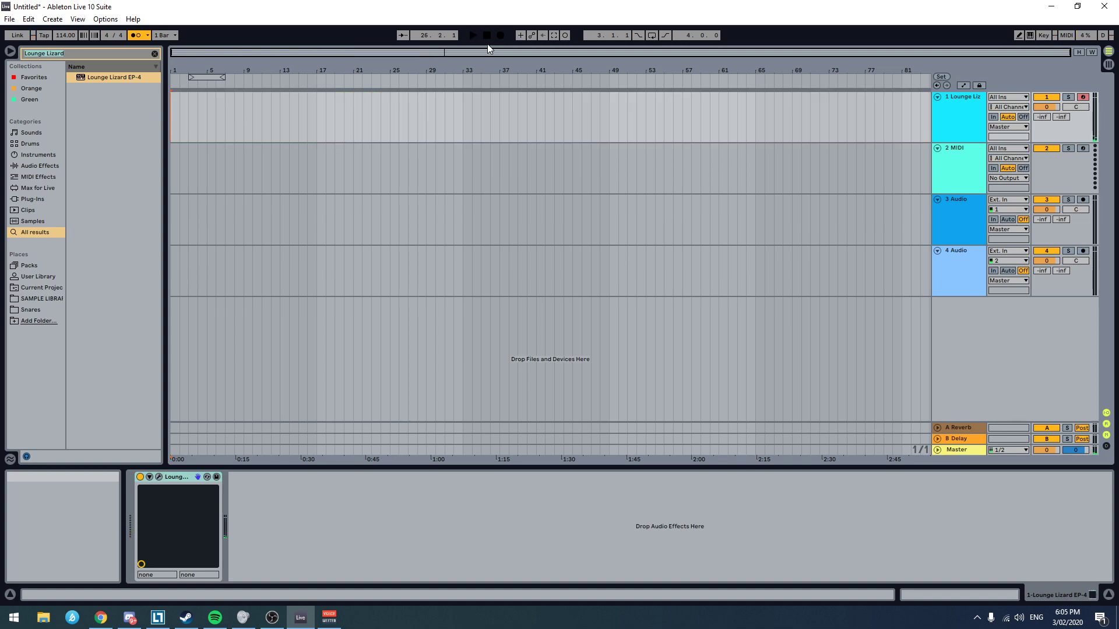
key(F9)
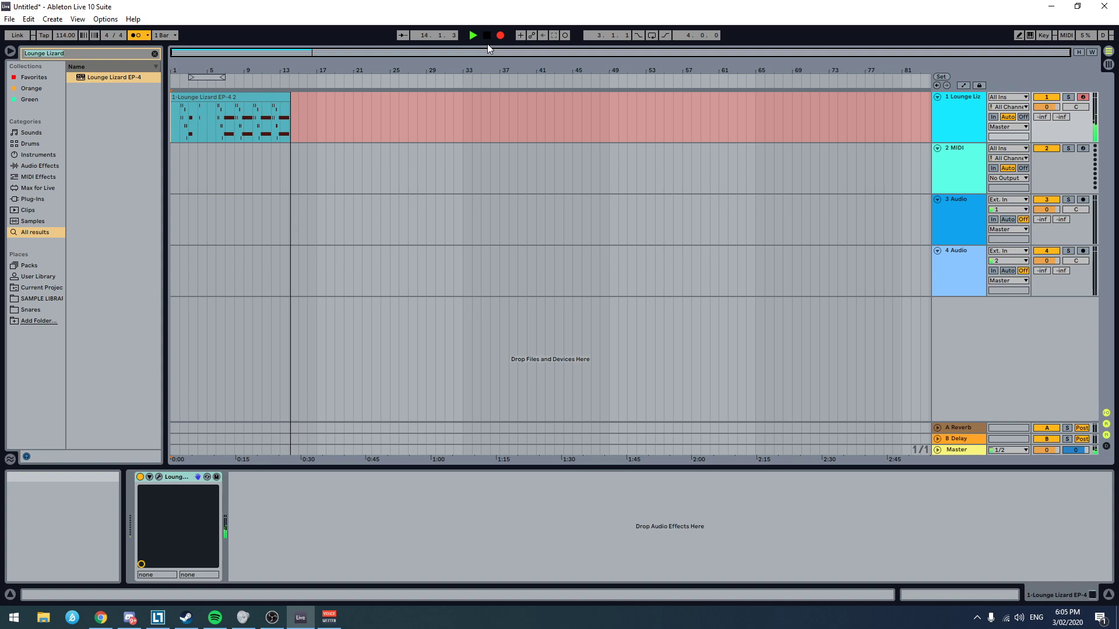
key(space)
Step: Open the recorded Lounge Lizard clip's notes and enlarge the MIDI note editor
double_click(183, 98)
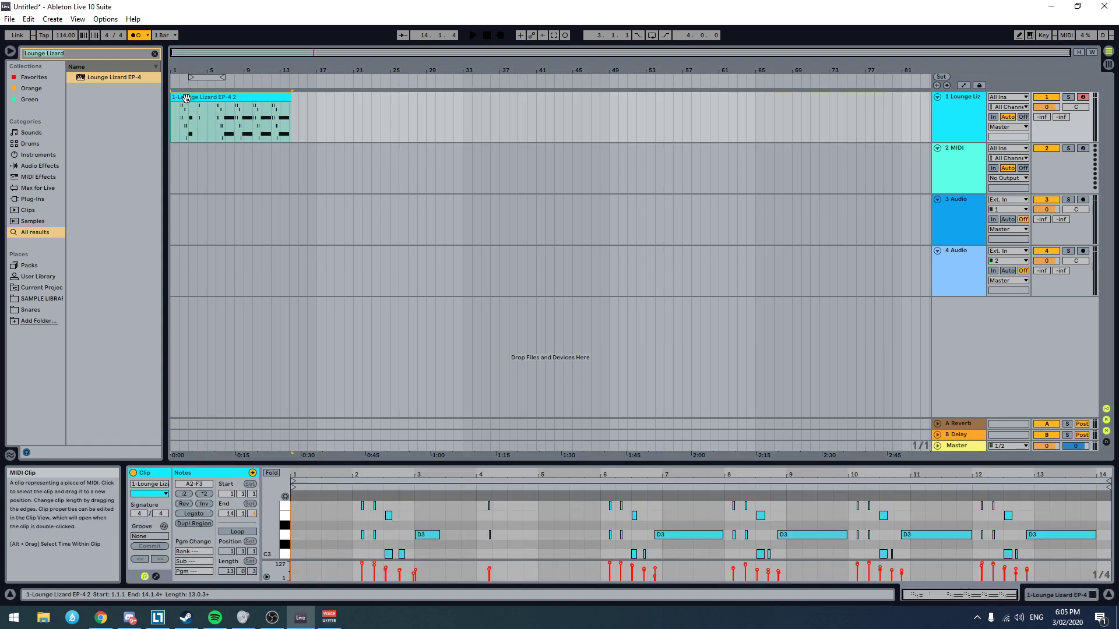
scroll(513, 525, down, 3)
scroll(526, 533, down, 6)
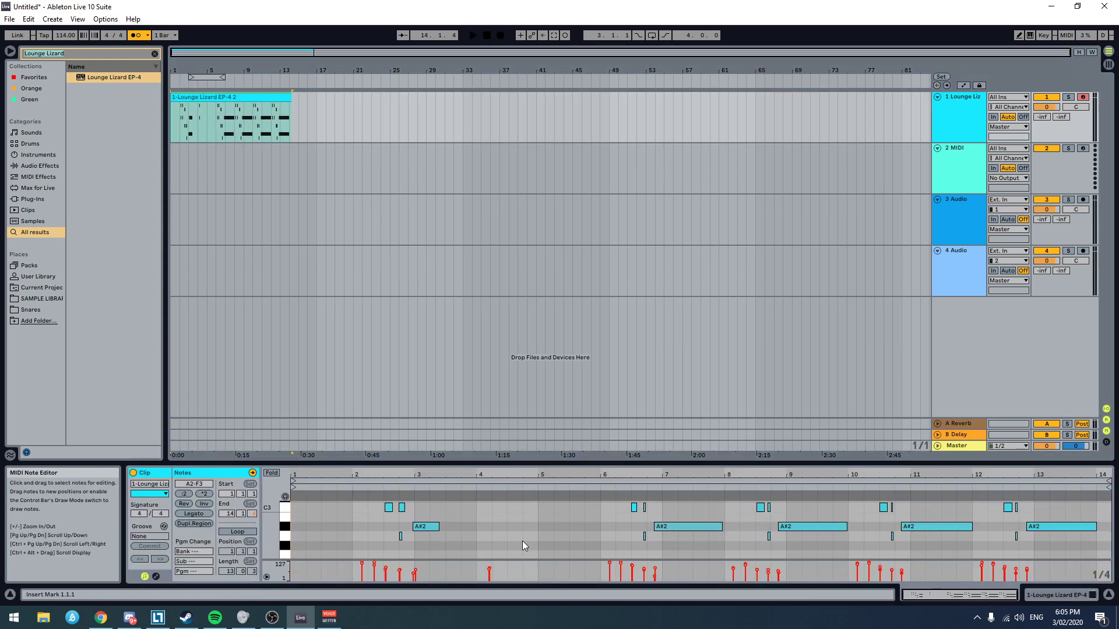
scroll(369, 516, up, 3)
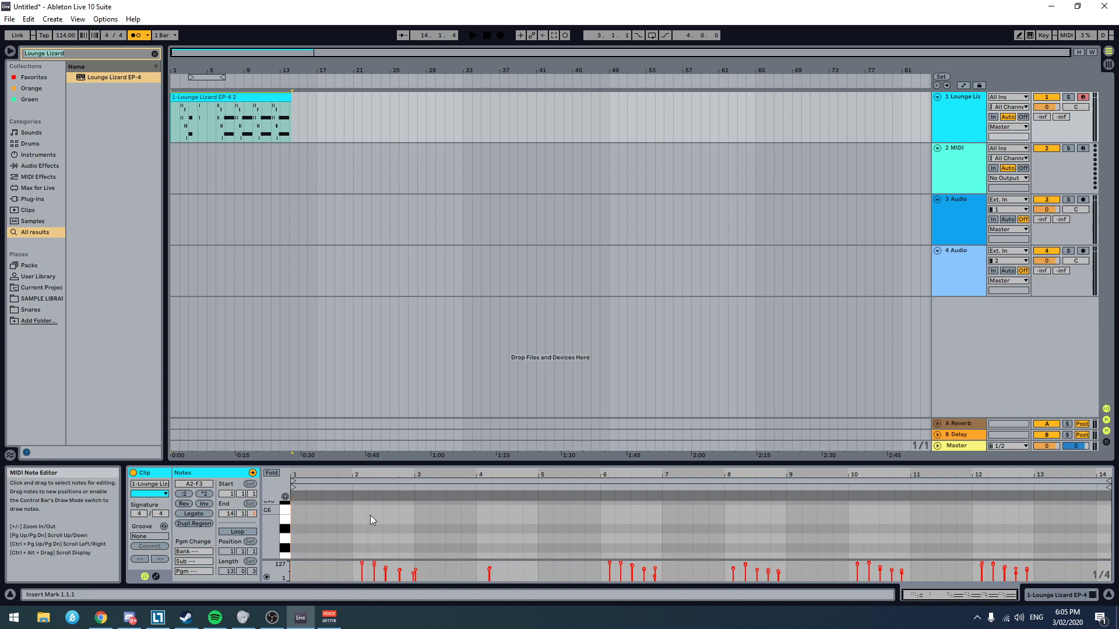
key(super)
drag(454, 464, 479, 317)
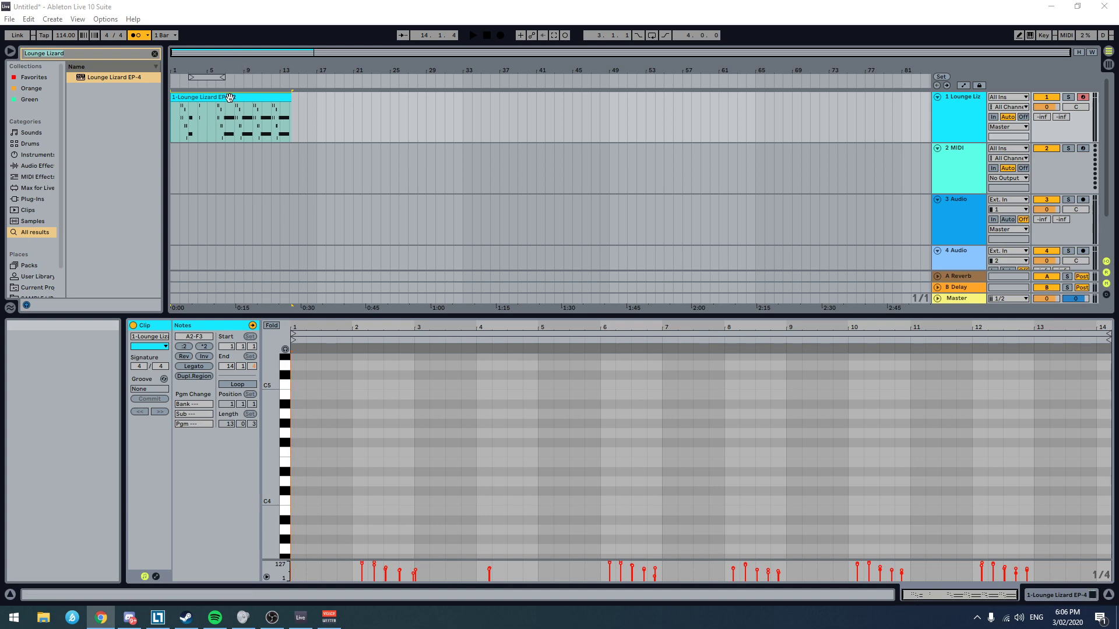
Step: Delete the notes before bar 6 in the clip, move all remaining notes back to the clip start, and play the result
scroll(417, 467, down, 7)
scroll(466, 473, up, 1)
drag(525, 524, 305, 360)
key(Delete)
key(ctrl+a)
drag(670, 447, 349, 444)
click(291, 478)
key(space)
key(space)
Step: Shift all notes in the clip later by about an eighth note and play the clip from the start
scroll(321, 481, up, 2)
scroll(330, 480, left, 1)
scroll(327, 471, up, 1)
scroll(315, 483, up, 3)
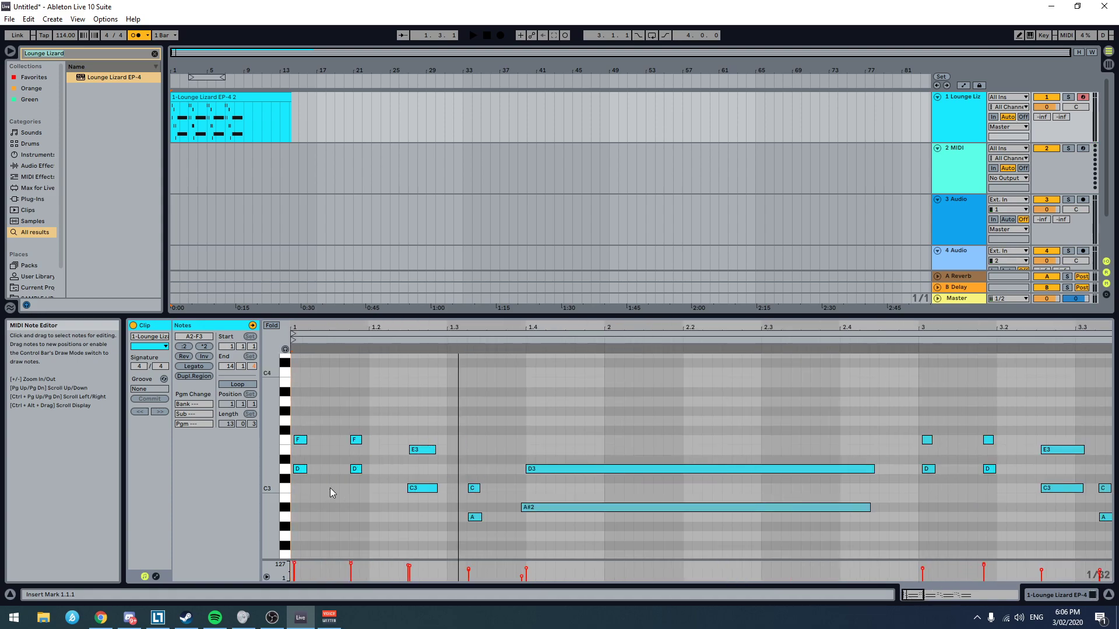
key(ctrl+a)
drag(307, 443, 337, 444)
click(305, 460)
key(space)
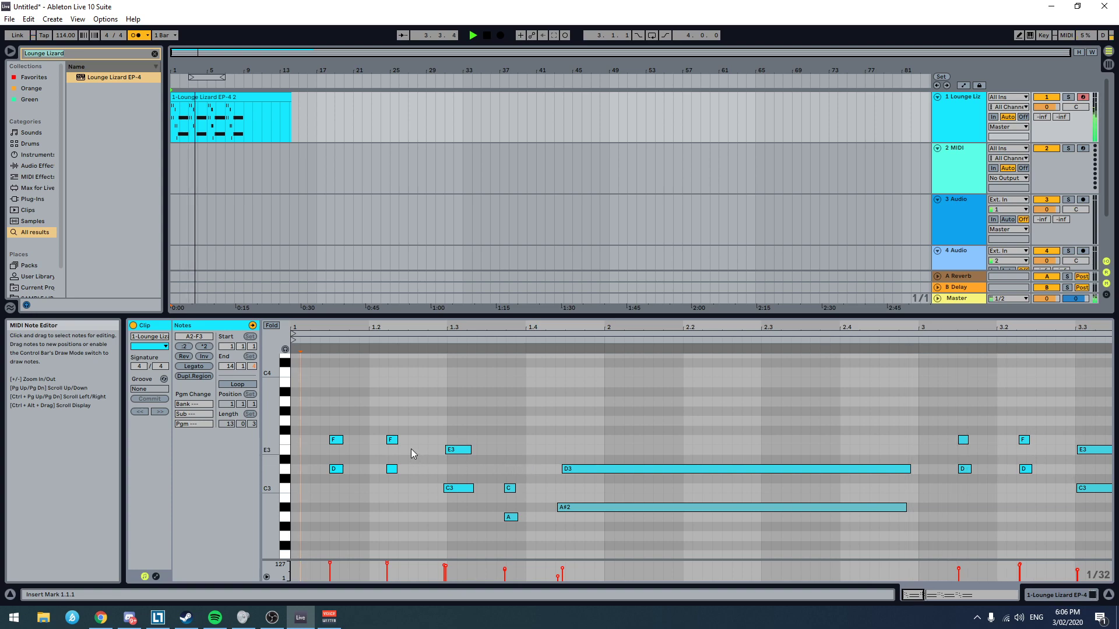
Step: Nudge the long D3 and A#2 notes at the end of bar 5 slightly later to start at about 5.4.3, and check the timing by ear
scroll(412, 450, down, 2)
scroll(631, 443, down, 5)
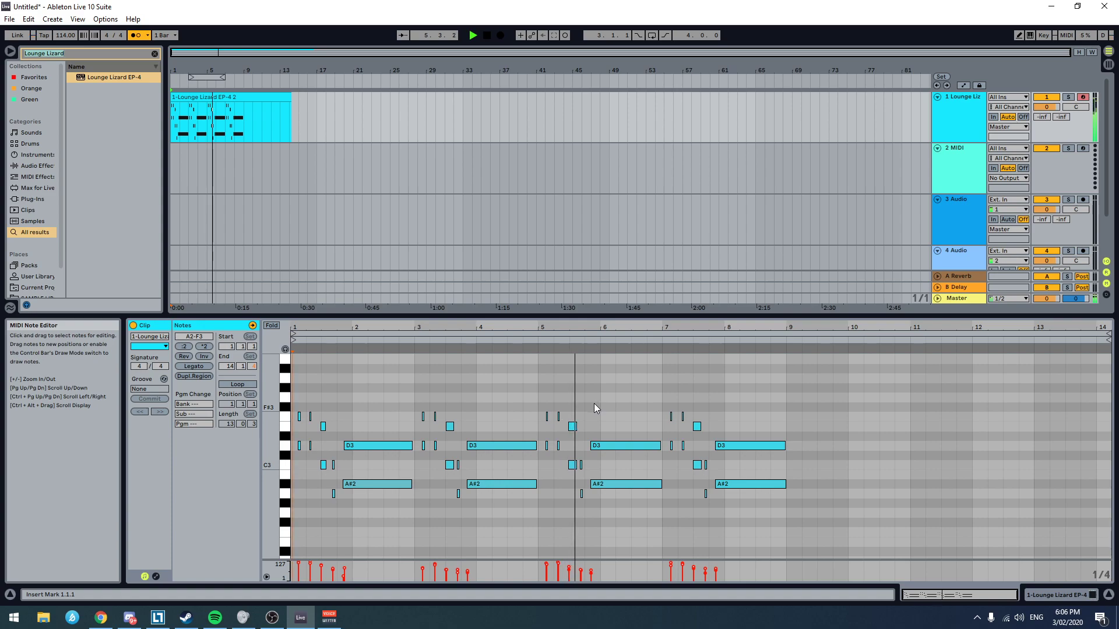
drag(591, 433, 608, 489)
scroll(609, 489, up, 5)
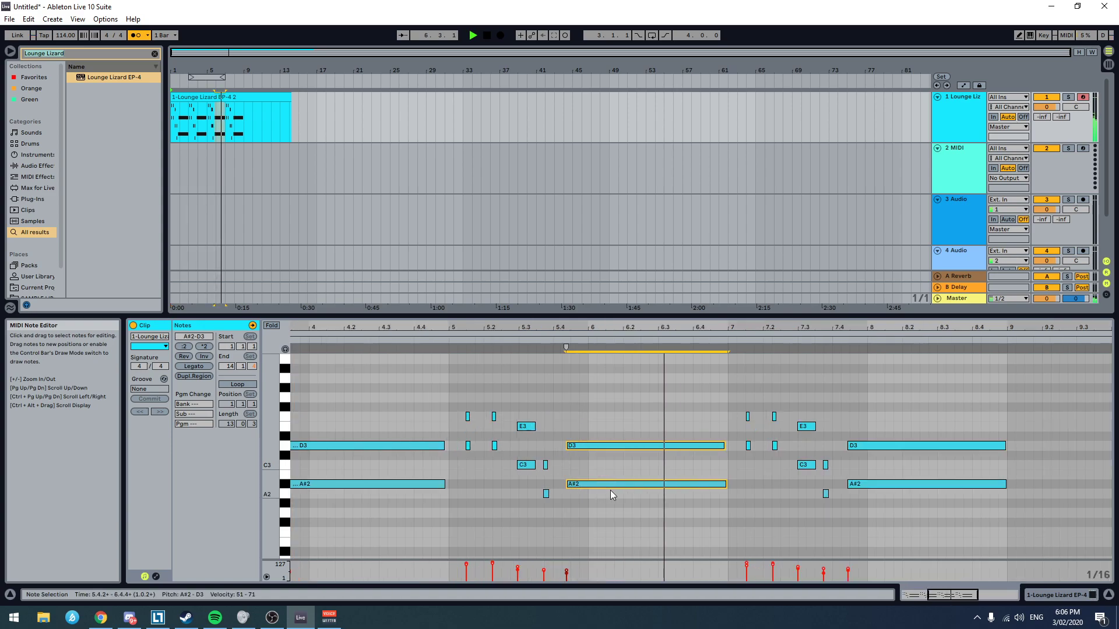
key(space)
drag(531, 446, 542, 449)
click(443, 459)
click(336, 447)
key(space)
key(space)
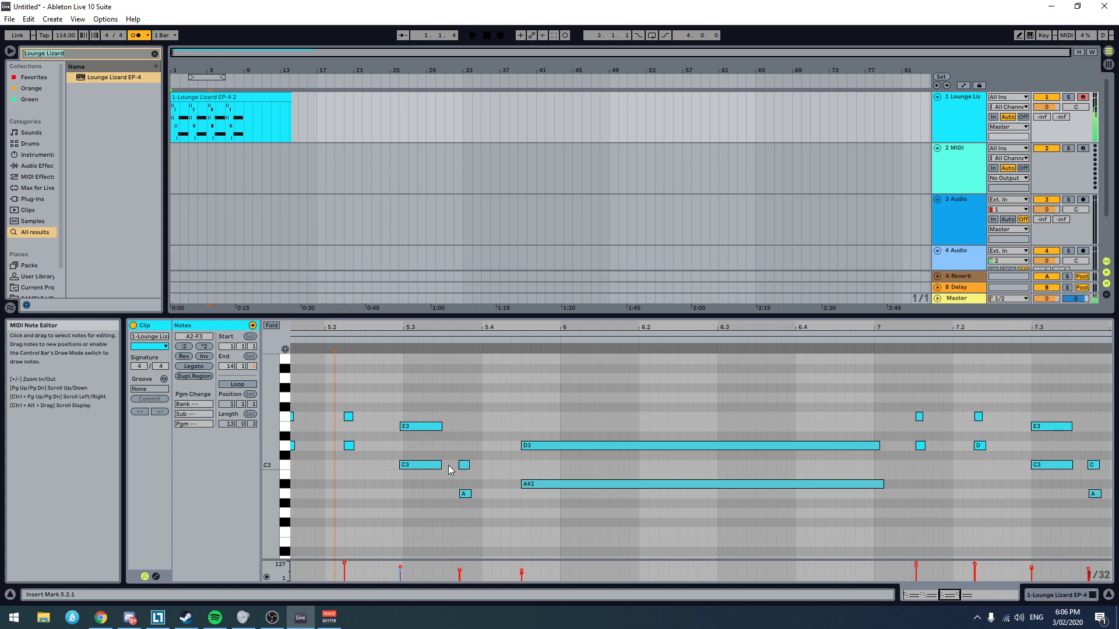
Step: Lengthen the first phrase's E3 and C3 notes in bar 1 to just over two sixteenths and play the phrase
scroll(429, 467, down, 5)
click(295, 477)
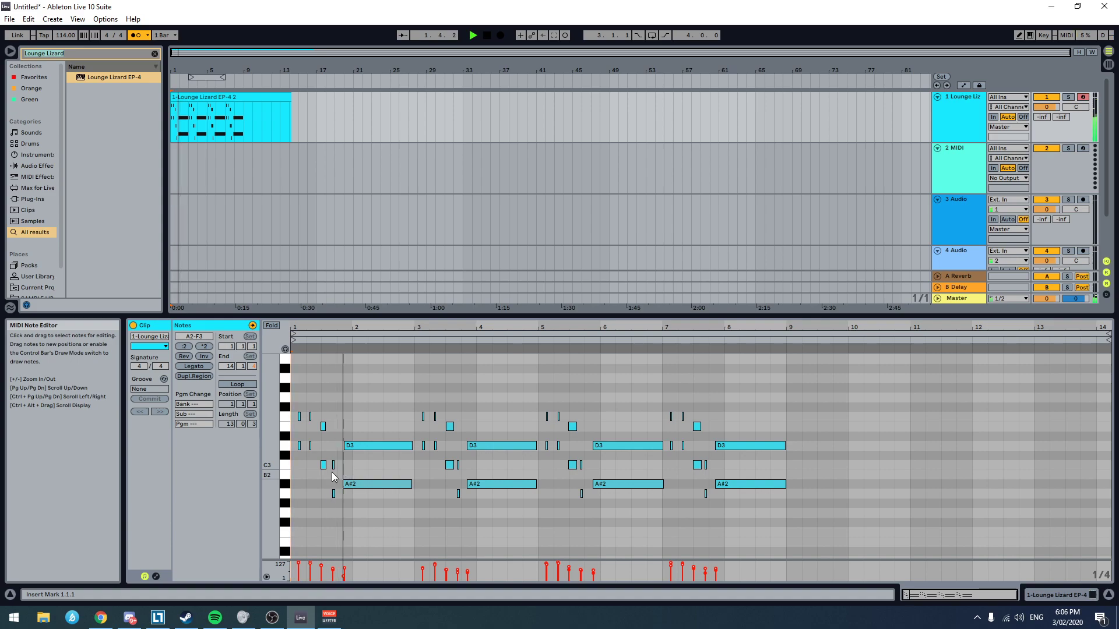
scroll(328, 477, up, 3)
key(space)
scroll(317, 484, up, 3)
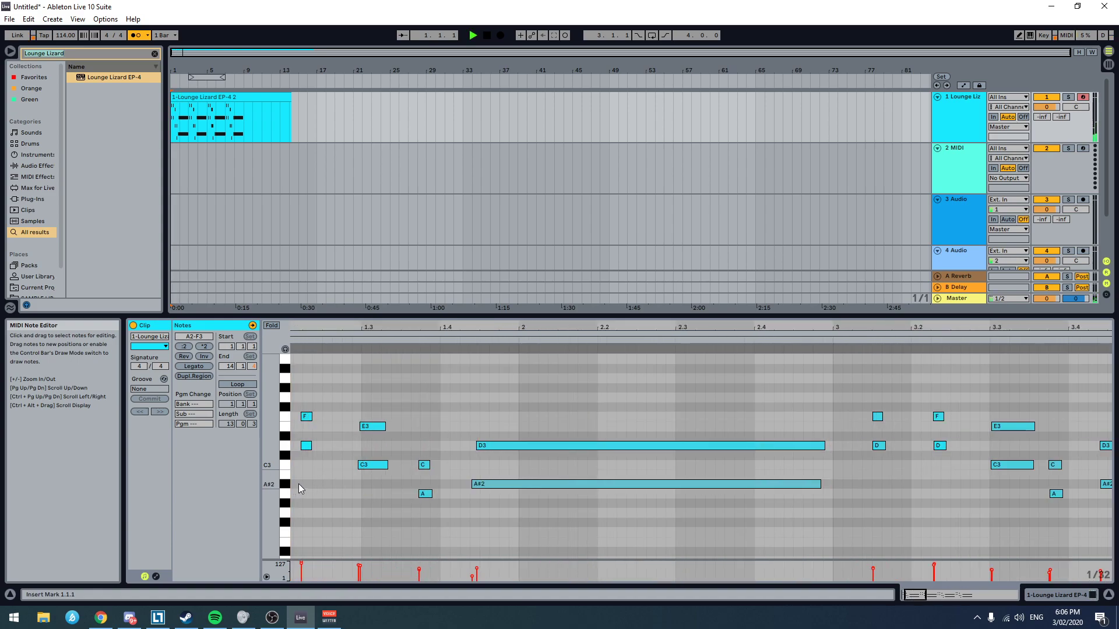
key(space)
drag(382, 401, 375, 482)
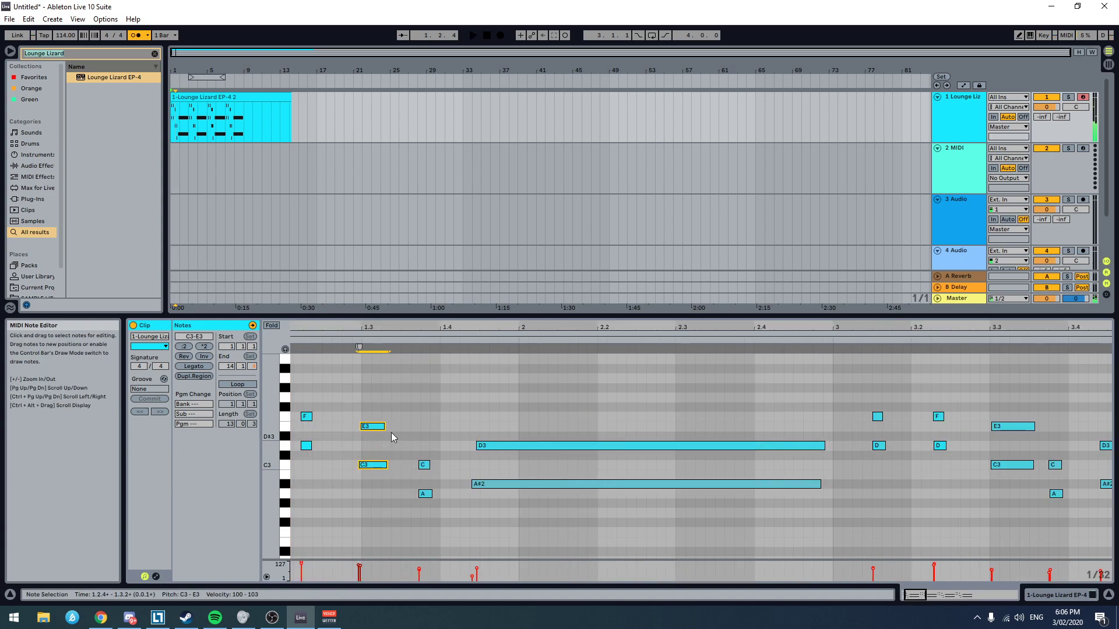
drag(385, 430, 405, 430)
key(space)
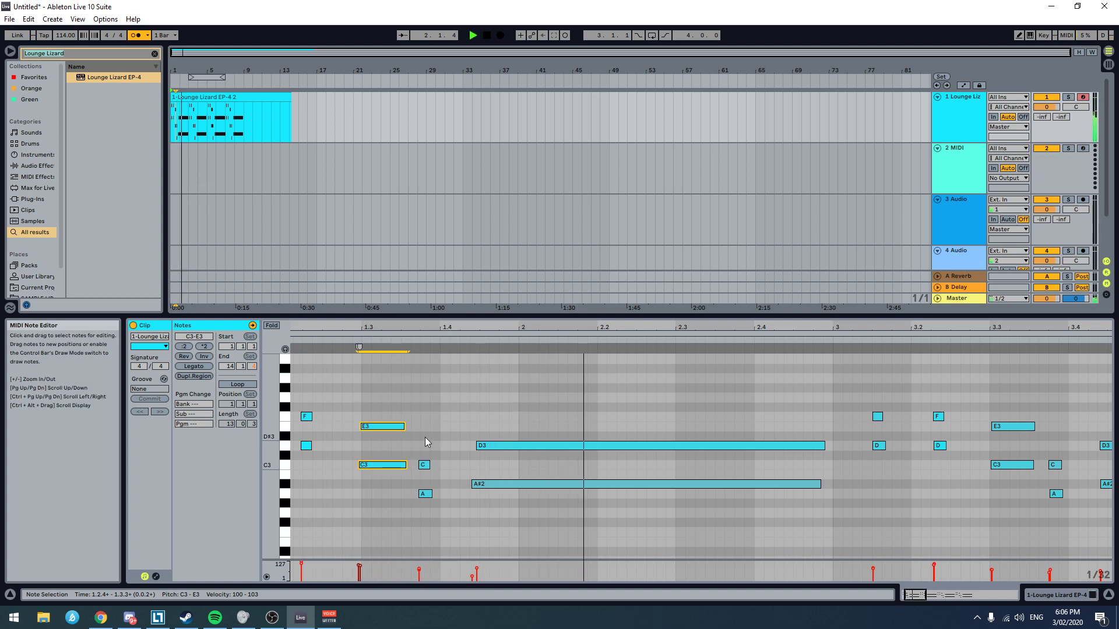
key(space)
Step: Raise the velocity of the first phrase's long A#2 note to 63 and listen to it
click(503, 484)
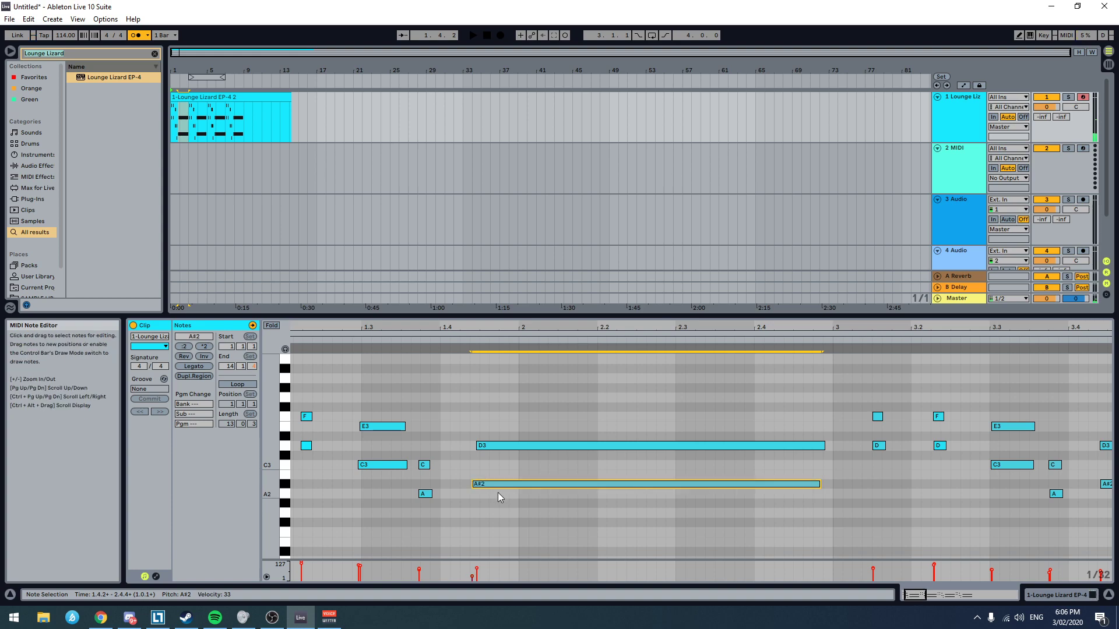
alt+drag(505, 484, 505, 476)
key(space)
key(space)
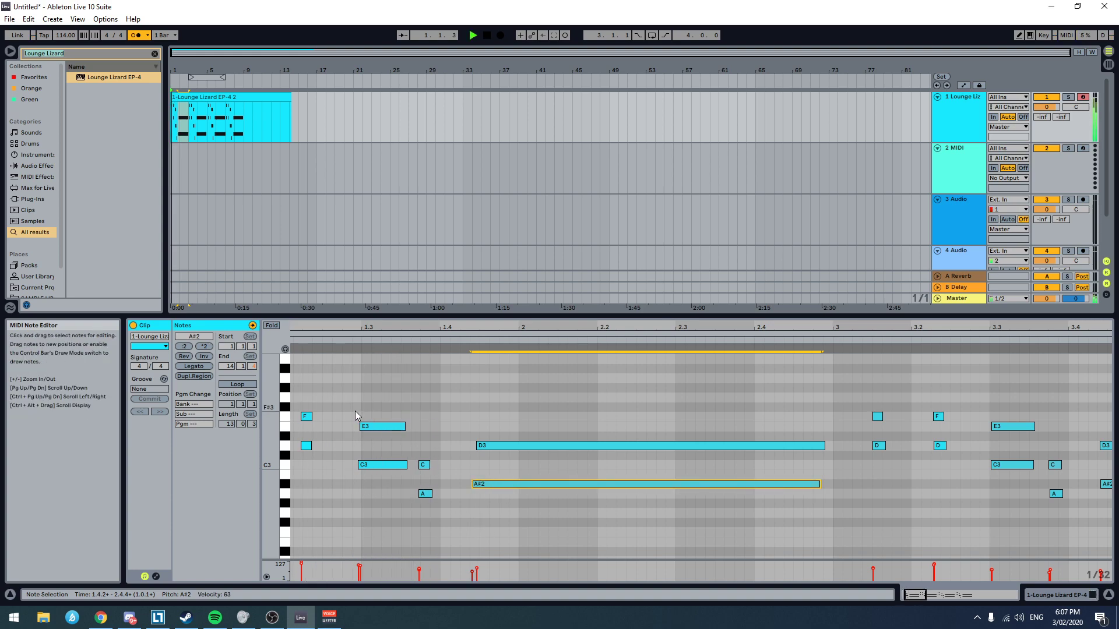
Step: Lower the velocities of the two short F3 and D3 chords in bar 1 to about 87–98 and play them
key(space)
drag(438, 400, 294, 458)
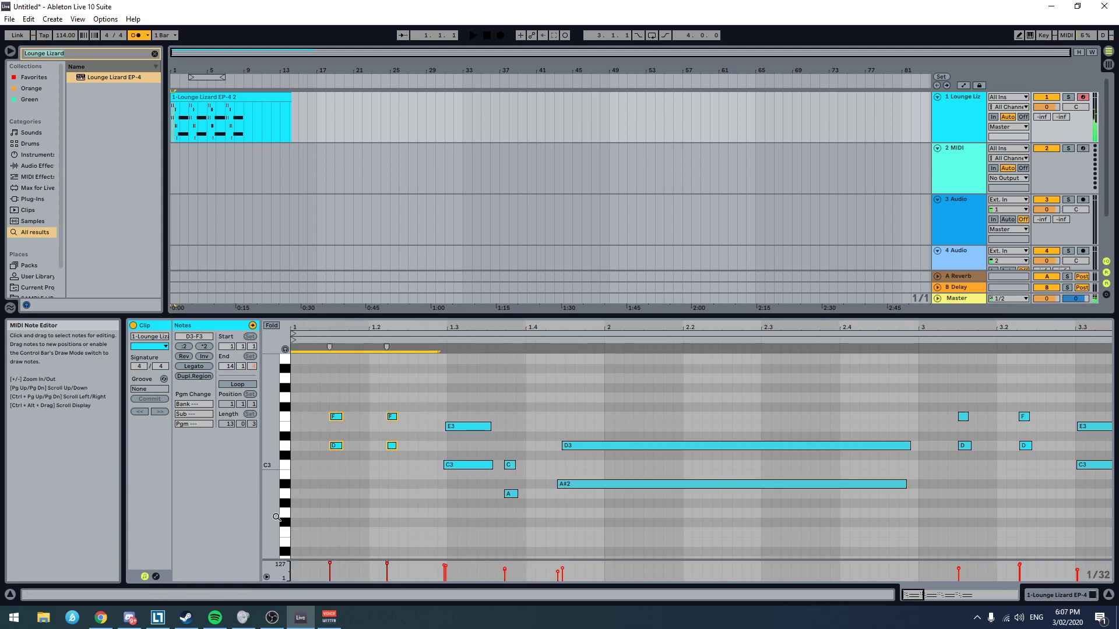
drag(387, 563, 387, 574)
key(space)
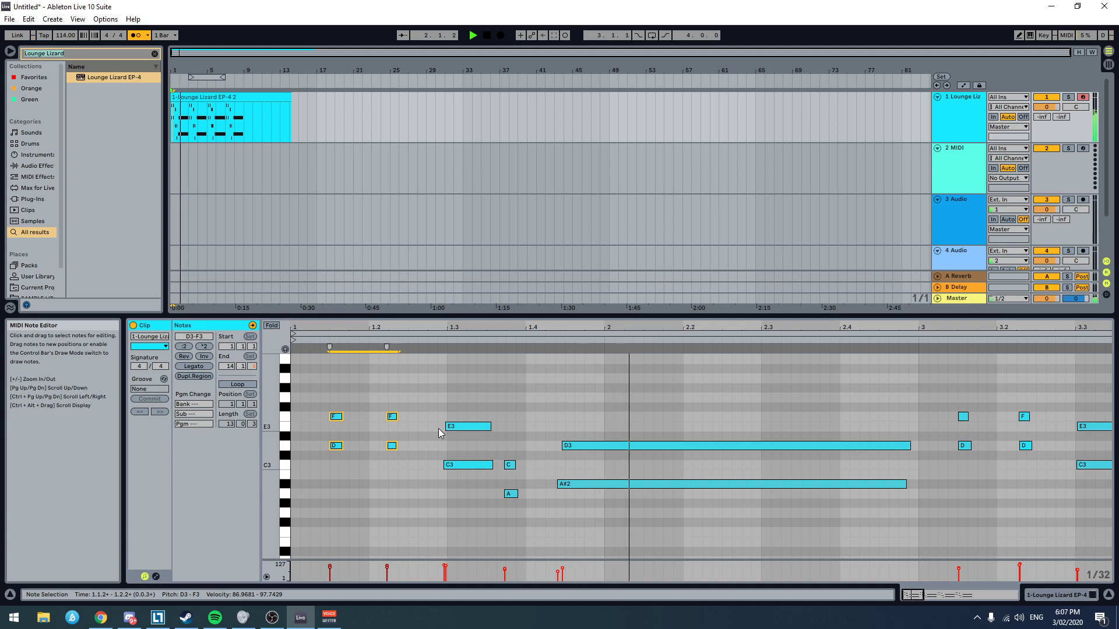
key(space)
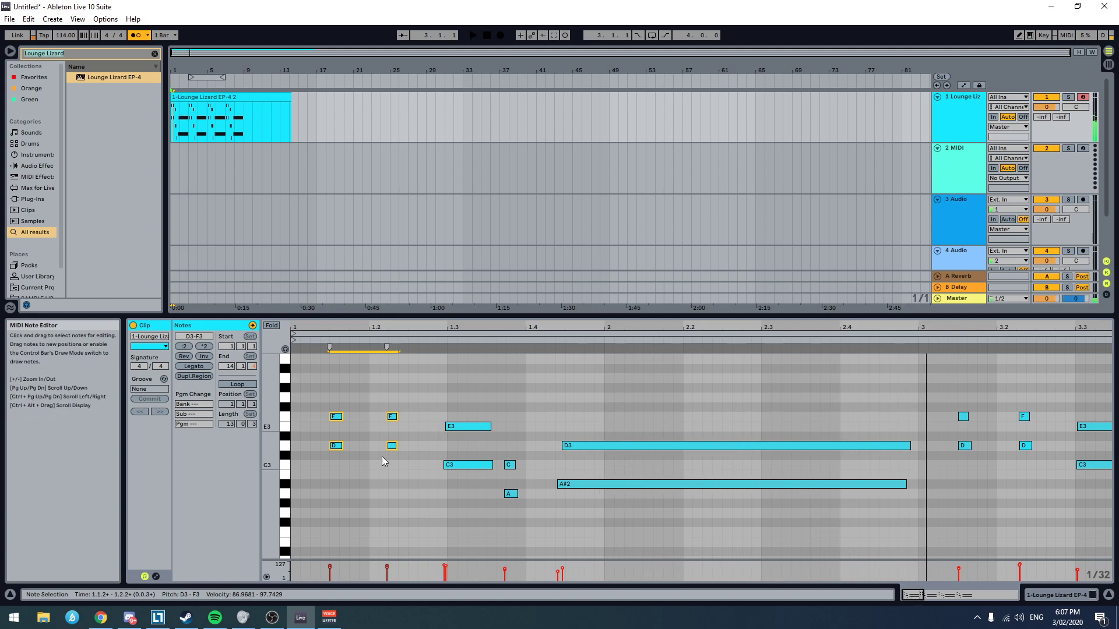
Step: Raise the velocities of the second F3 and D3 chord in bar 1 to about 93–105 and listen
drag(380, 466, 415, 409)
drag(385, 579, 387, 349)
key(space)
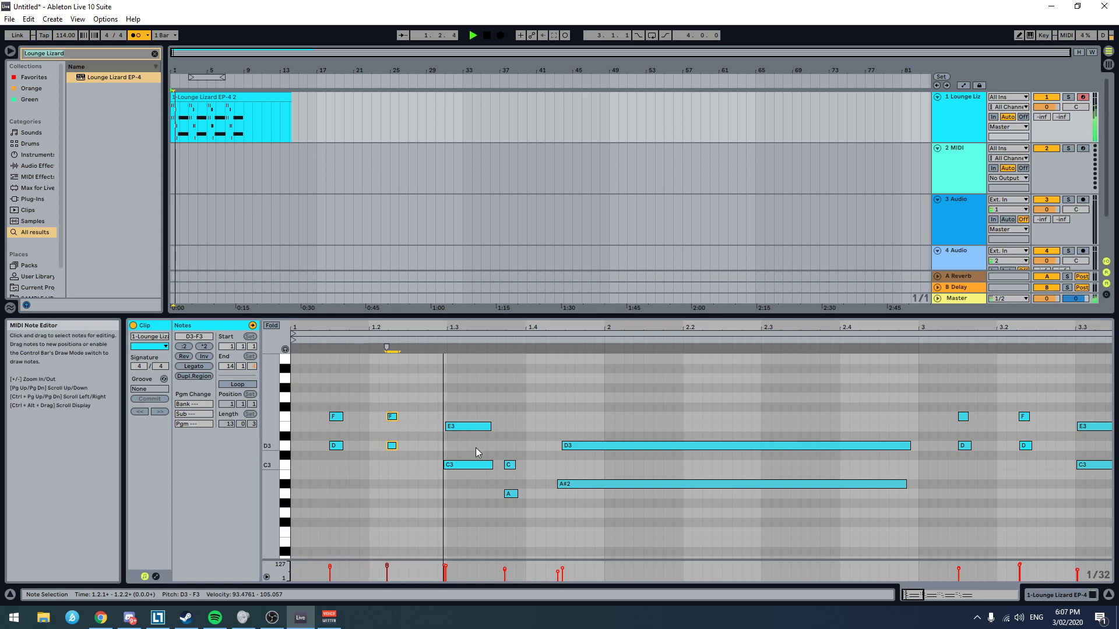
key(space)
Step: Nudge the first phrase's long D3 and A#2 notes slightly later and play the clip from the start
drag(563, 432, 599, 514)
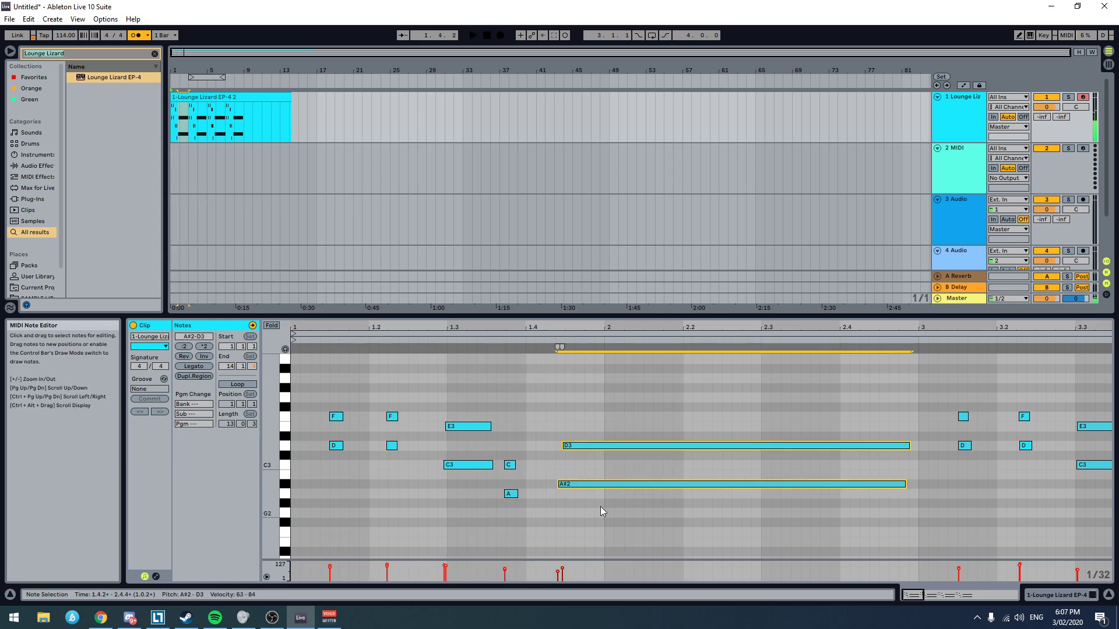
drag(592, 445, 597, 445)
click(343, 403)
key(space)
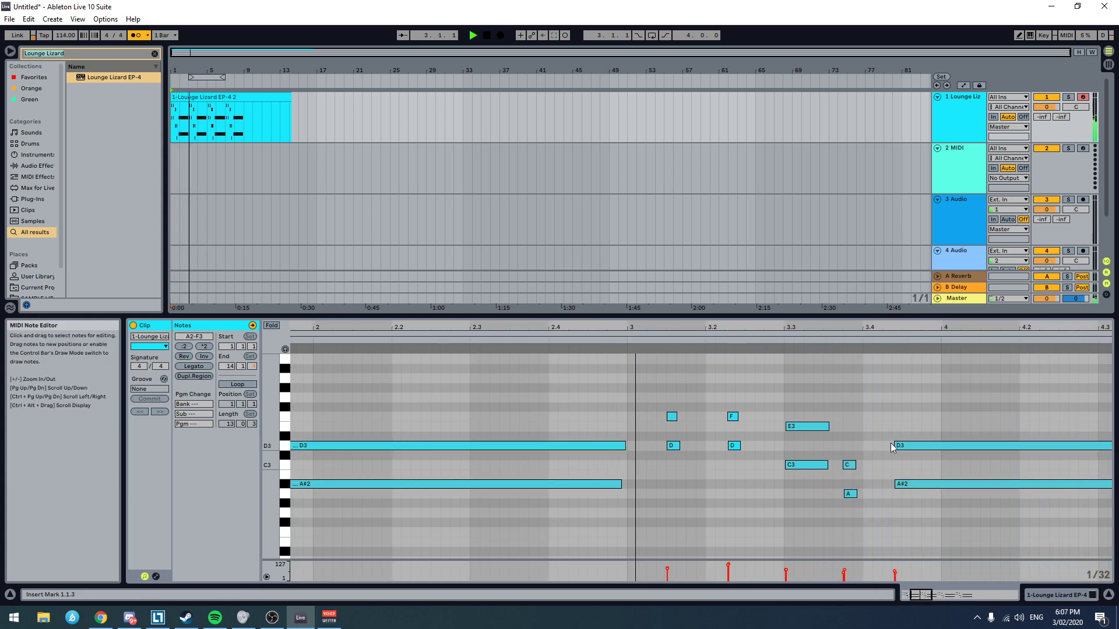
Step: Raise the velocities of the first short F3 and D3 chord in bar 3, play the clip and select the second chord
scroll(824, 439, down, 2)
drag(681, 463, 665, 374)
key(space)
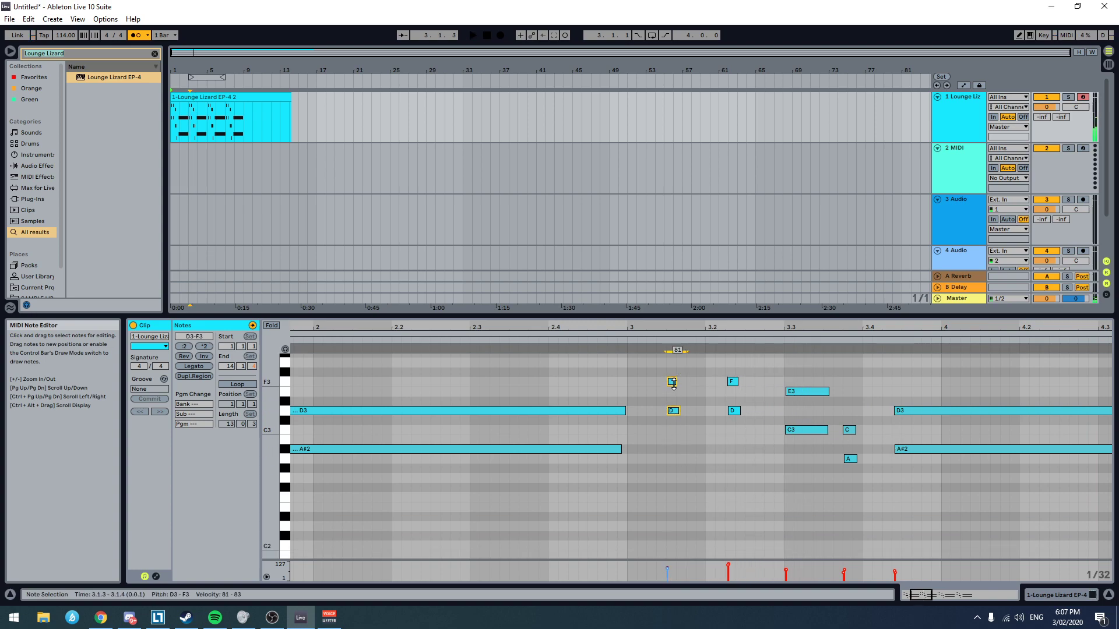
drag(774, 372, 734, 421)
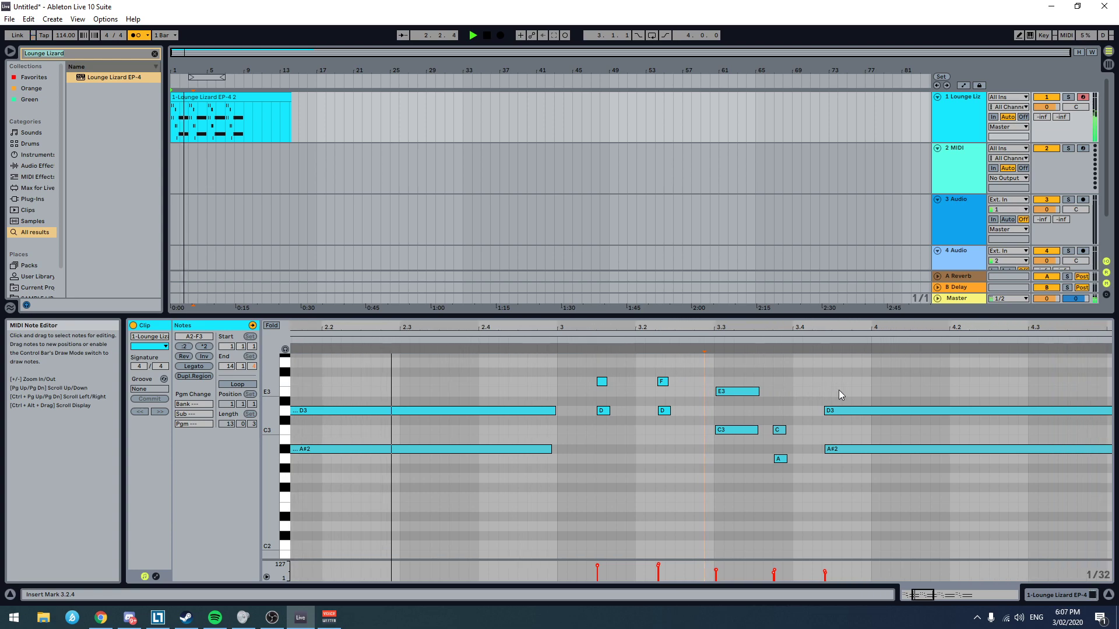
Step: Nudge the second phrase's long D3 and A#2 notes slightly later and raise its short C3 and A2 velocities to about 79–94
drag(800, 374, 817, 484)
drag(810, 409, 818, 411)
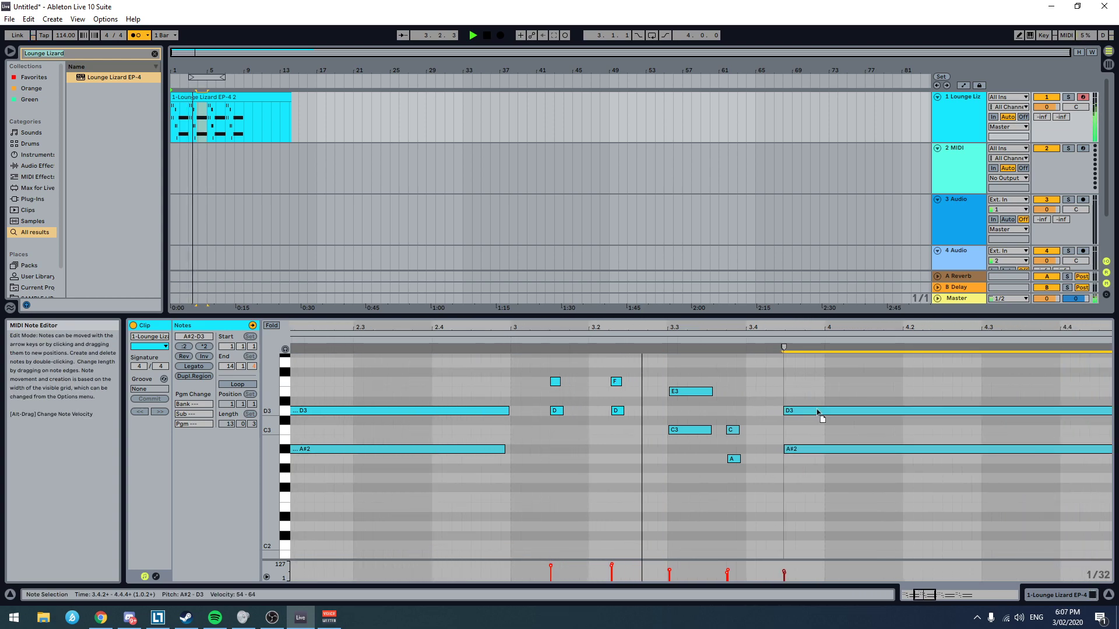
drag(743, 400, 722, 503)
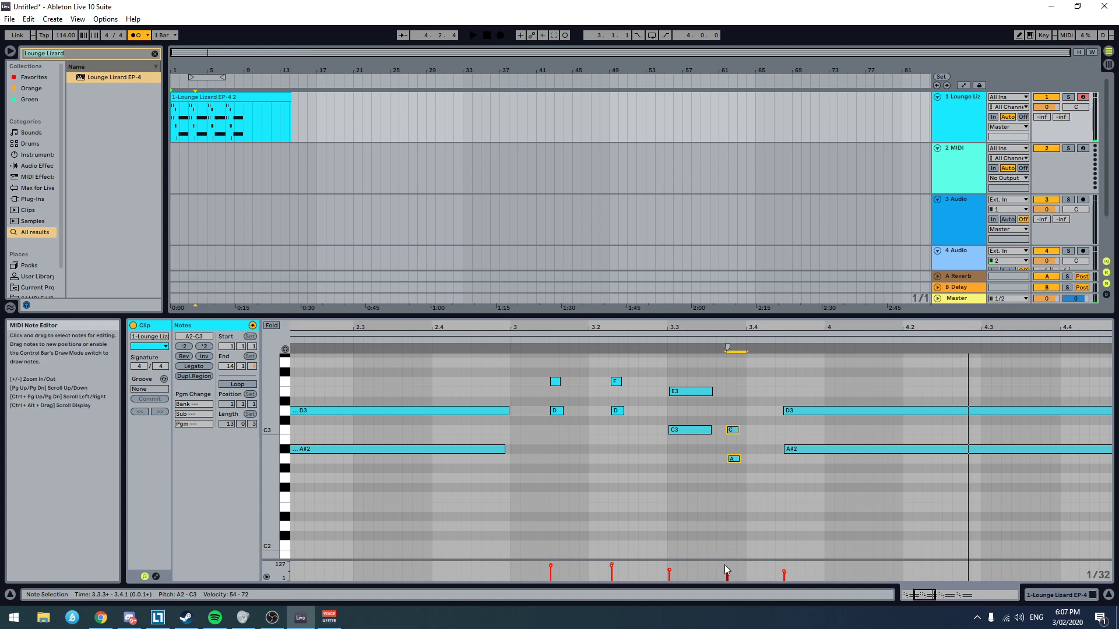
drag(727, 574, 727, 563)
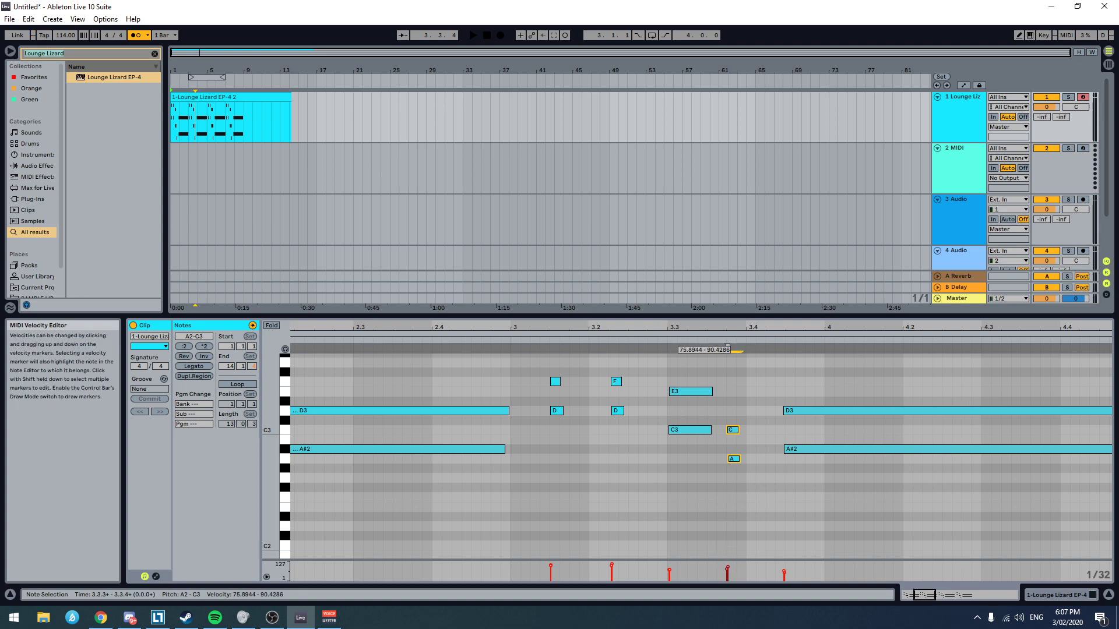
key(space)
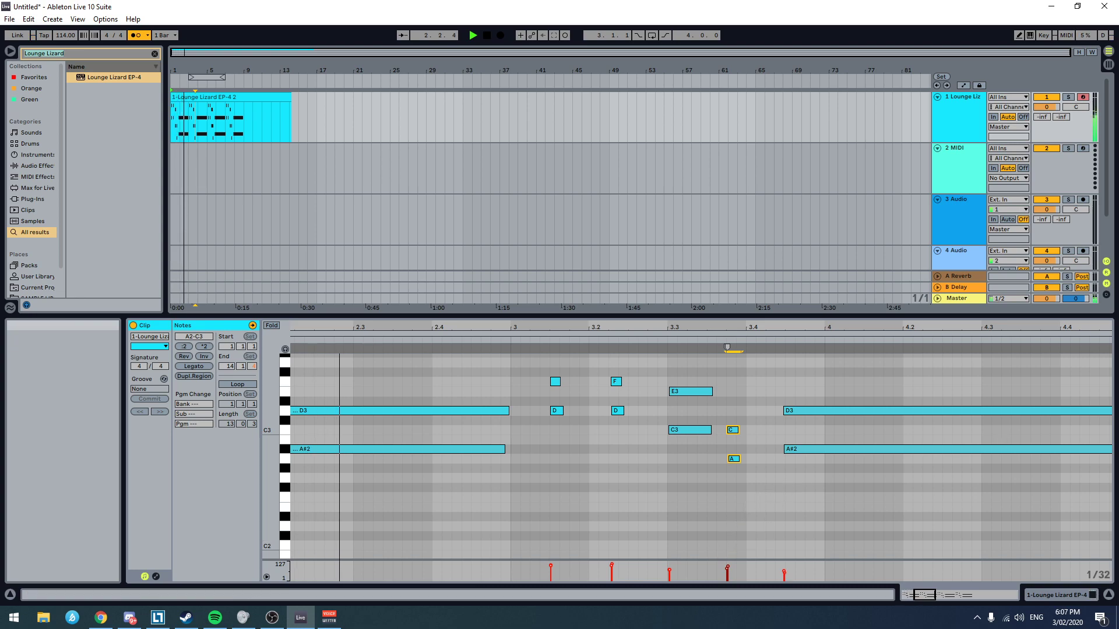
scroll(804, 463, right, 1)
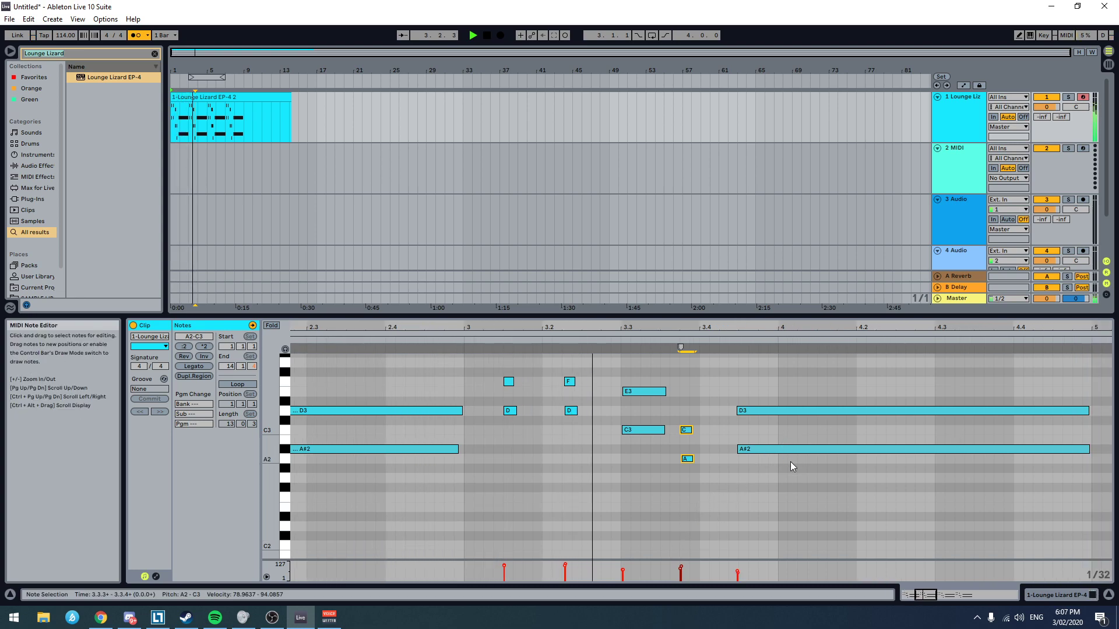
Step: Raise the velocities of the E3 and C3 chord in bar 3 to about 93–96 and play the clip
drag(653, 373, 639, 449)
drag(647, 392, 647, 390)
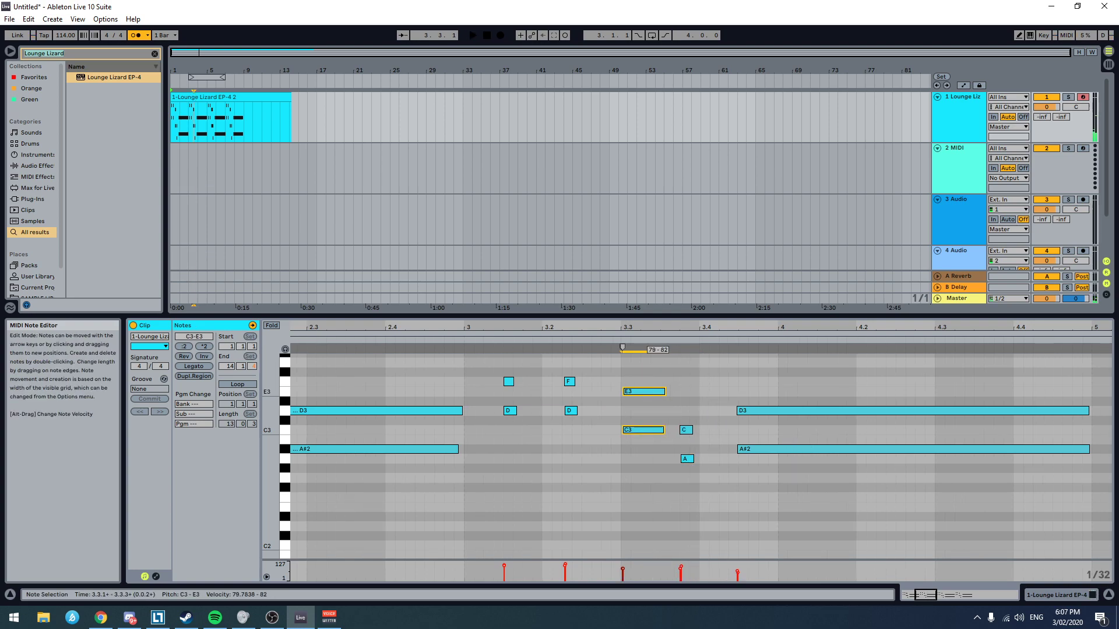
click(555, 398)
key(space)
scroll(851, 411, right, 2)
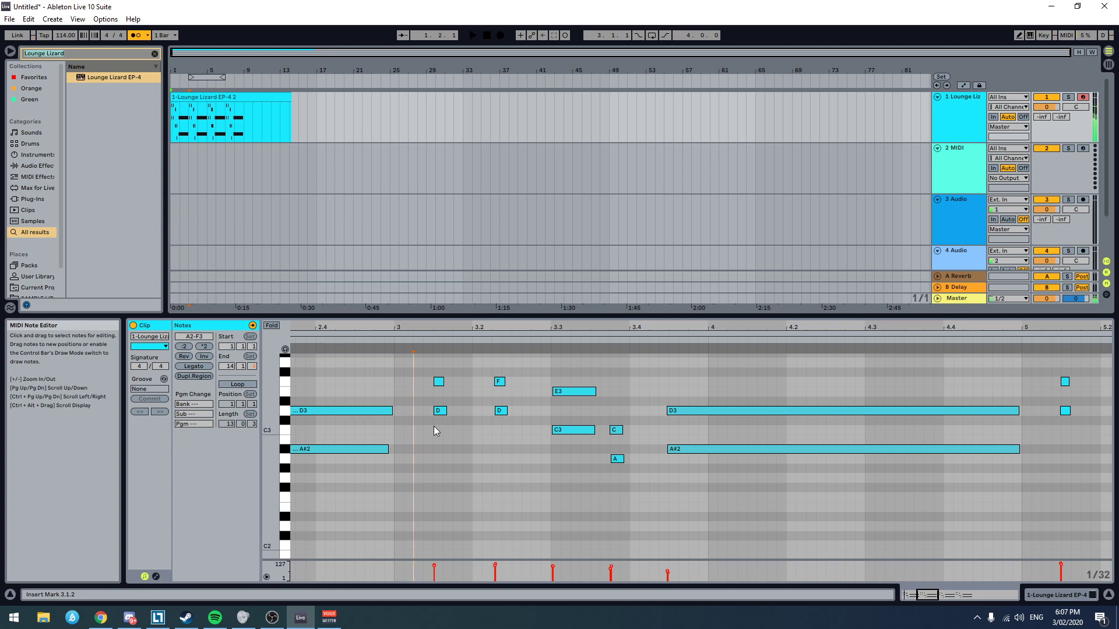
key(space)
Step: Lower the F3 and D3 chord velocities in bar 3 to about 88–91 for the first and 89–98 for the second, and listen
drag(549, 371, 561, 437)
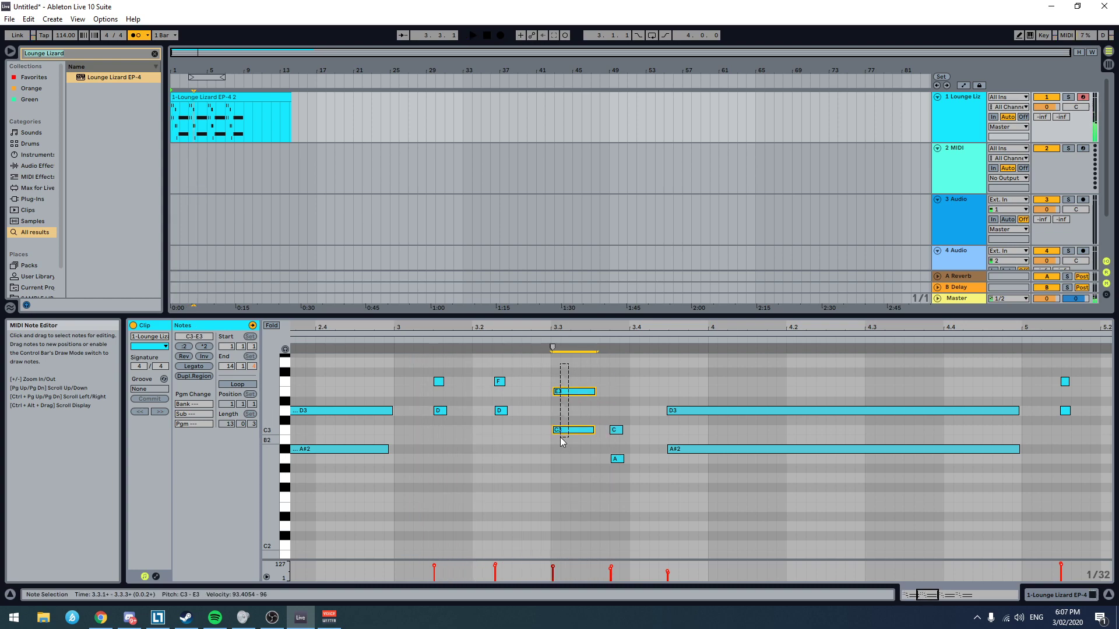
drag(530, 372, 482, 439)
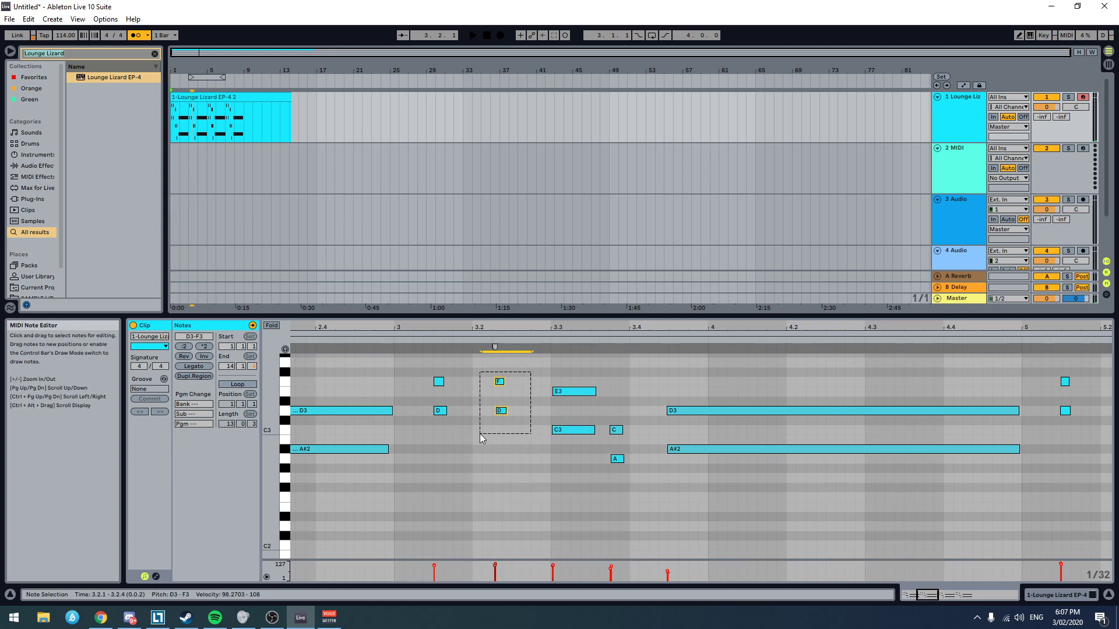
click(448, 351)
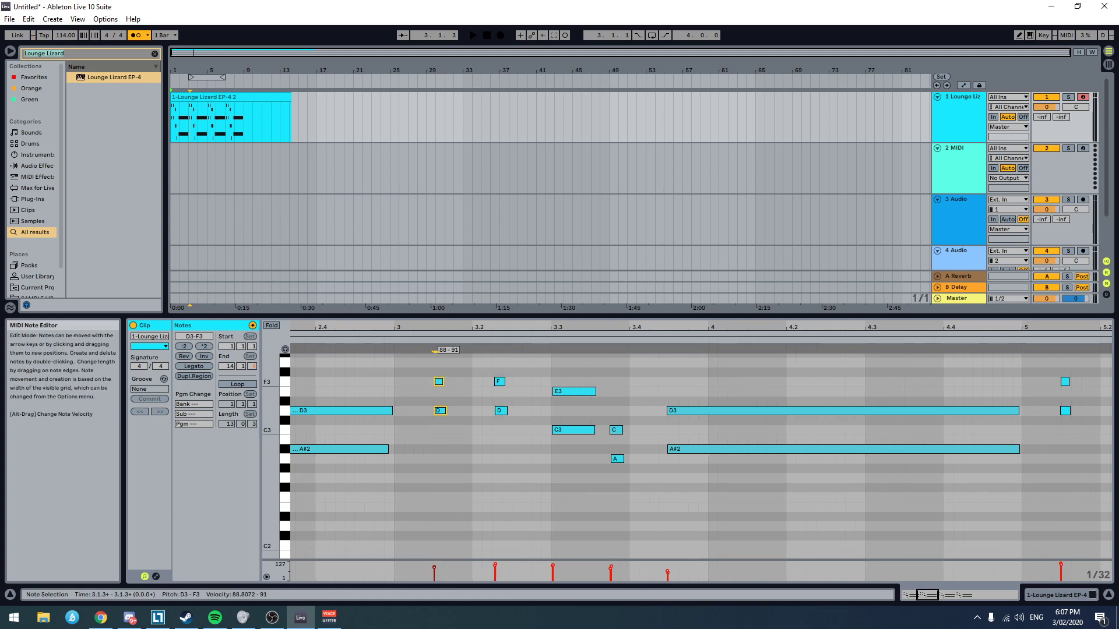
drag(524, 372, 499, 385)
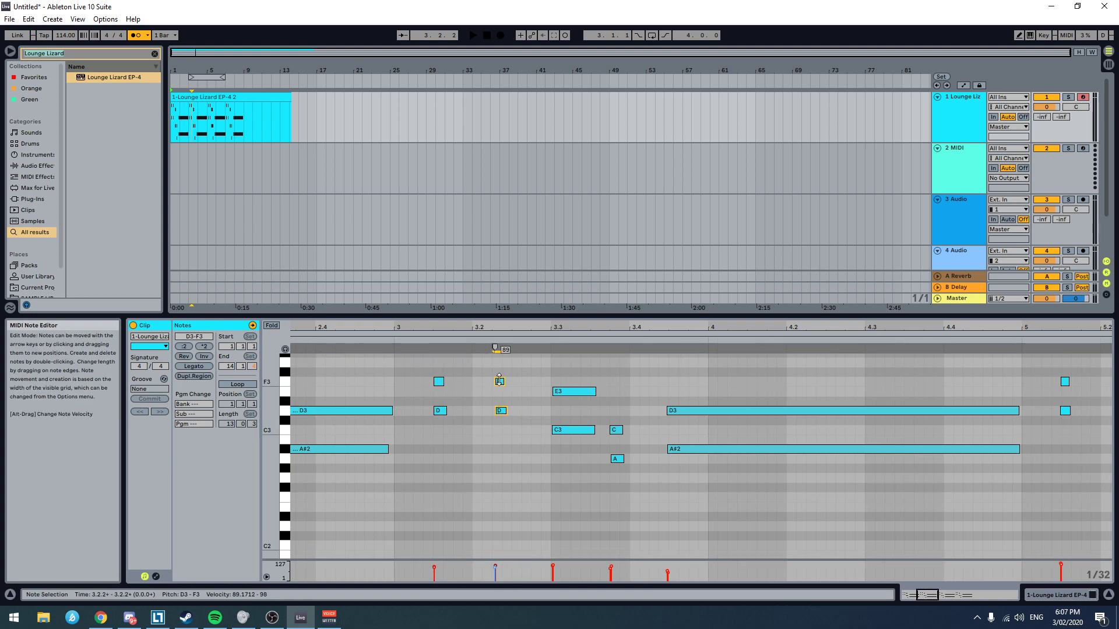
click(408, 387)
key(space)
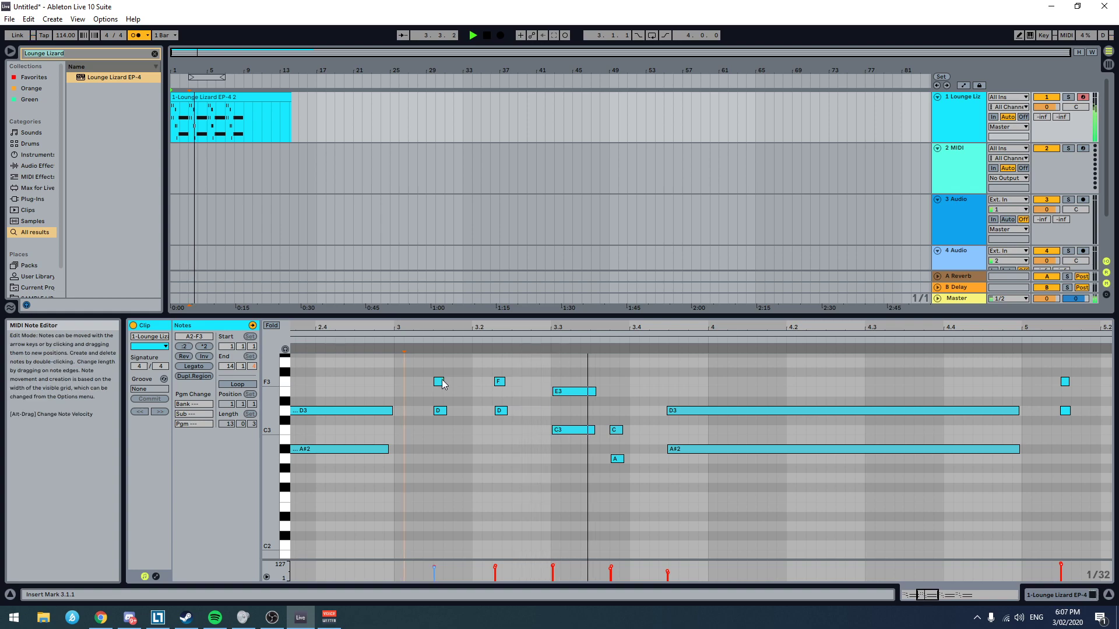
Step: Try deleting the notes from bar 3 to the start of bar 7, and bring them back
scroll(1004, 466, right, 4)
scroll(991, 457, down, 1)
scroll(900, 447, down, 3)
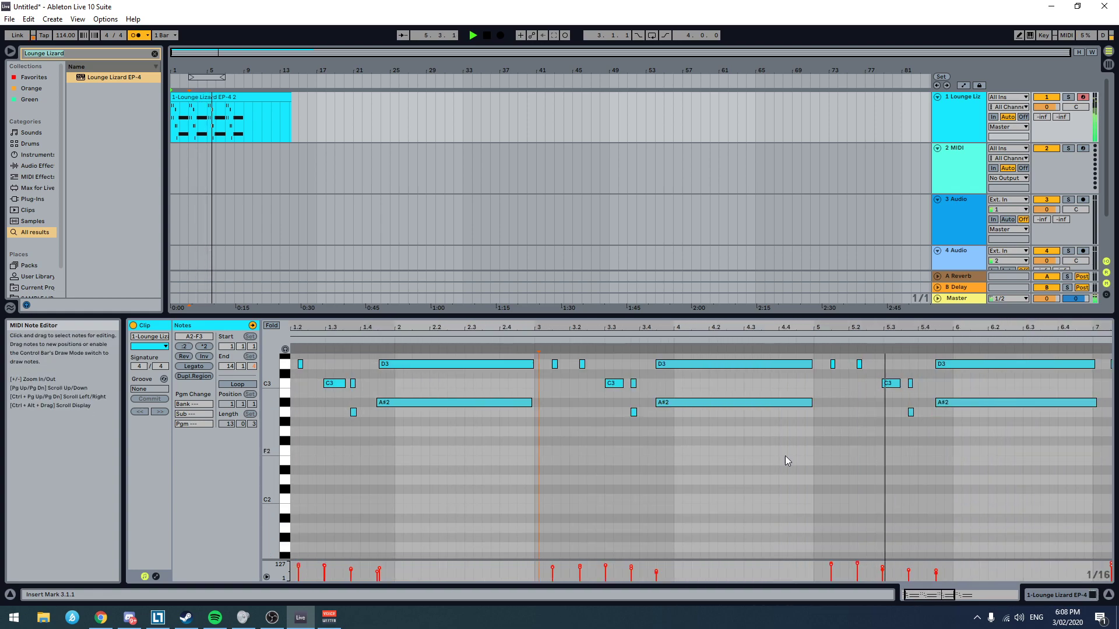
scroll(792, 457, up, 1)
key(space)
drag(565, 381, 953, 534)
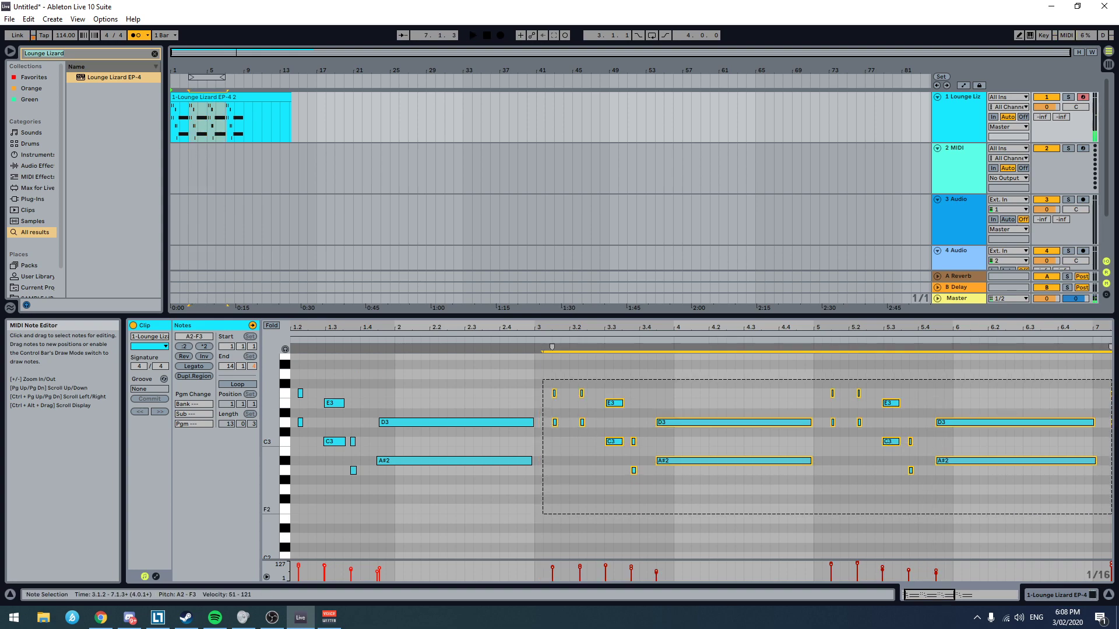
key(Delete)
scroll(474, 507, down, 3)
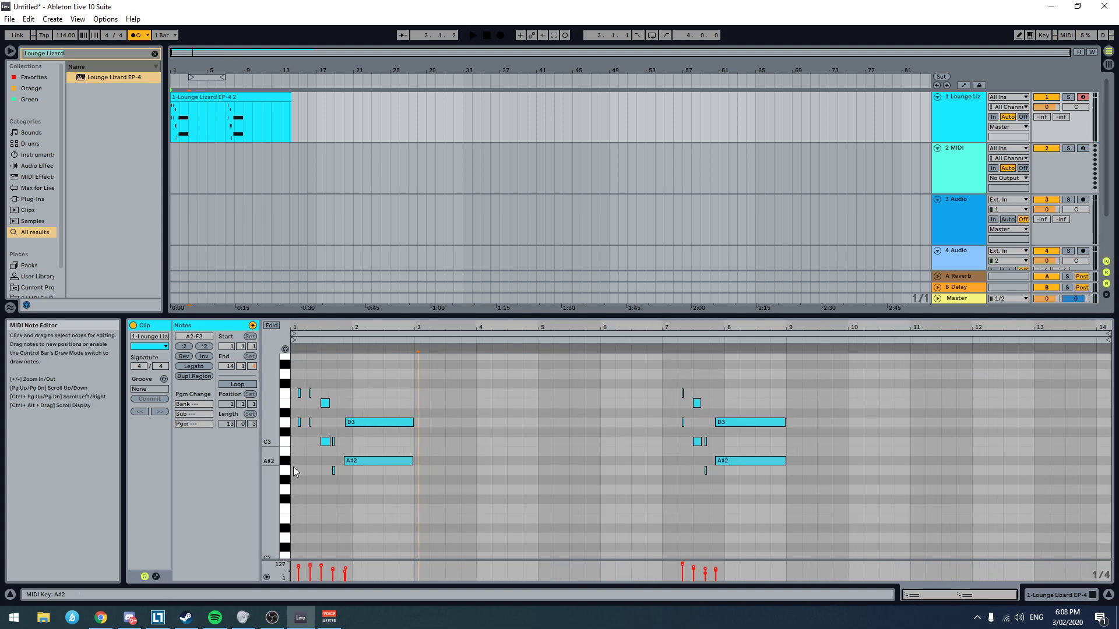
key(ctrl+v)
Step: Play the clip from the start and delete the two repeated phrases in bars 5 to 8
click(301, 510)
key(space)
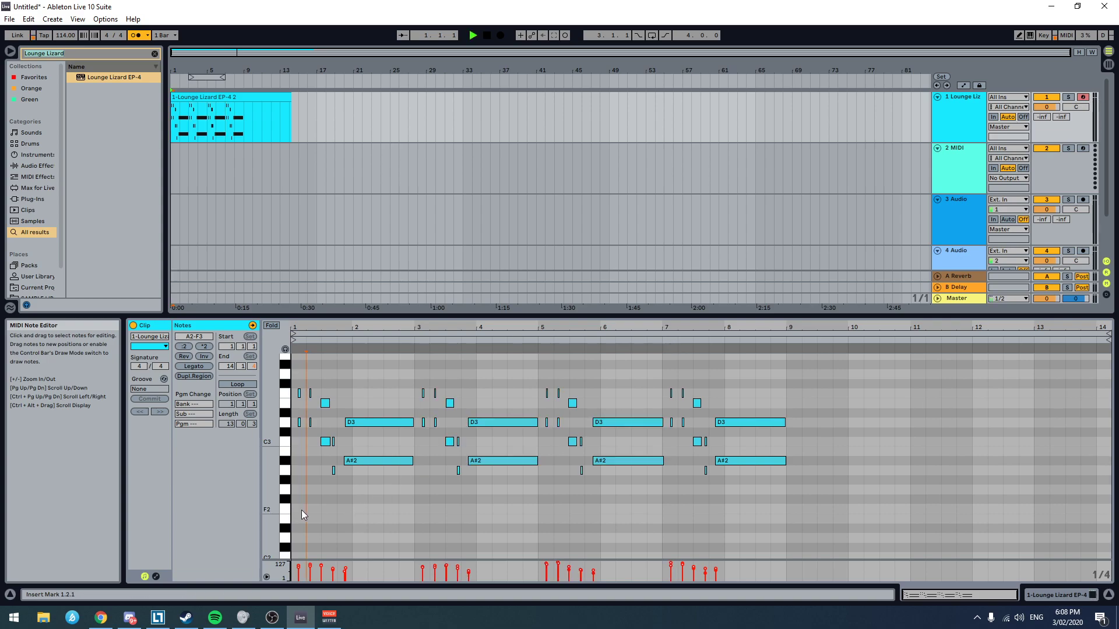
drag(536, 348, 855, 504)
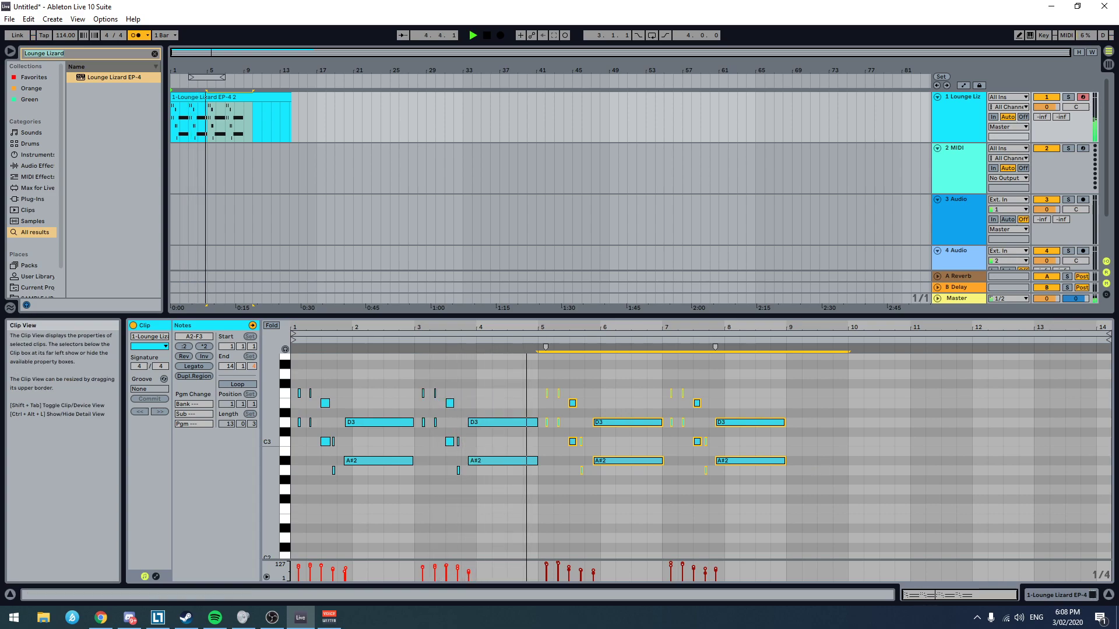
key(Delete)
key(space)
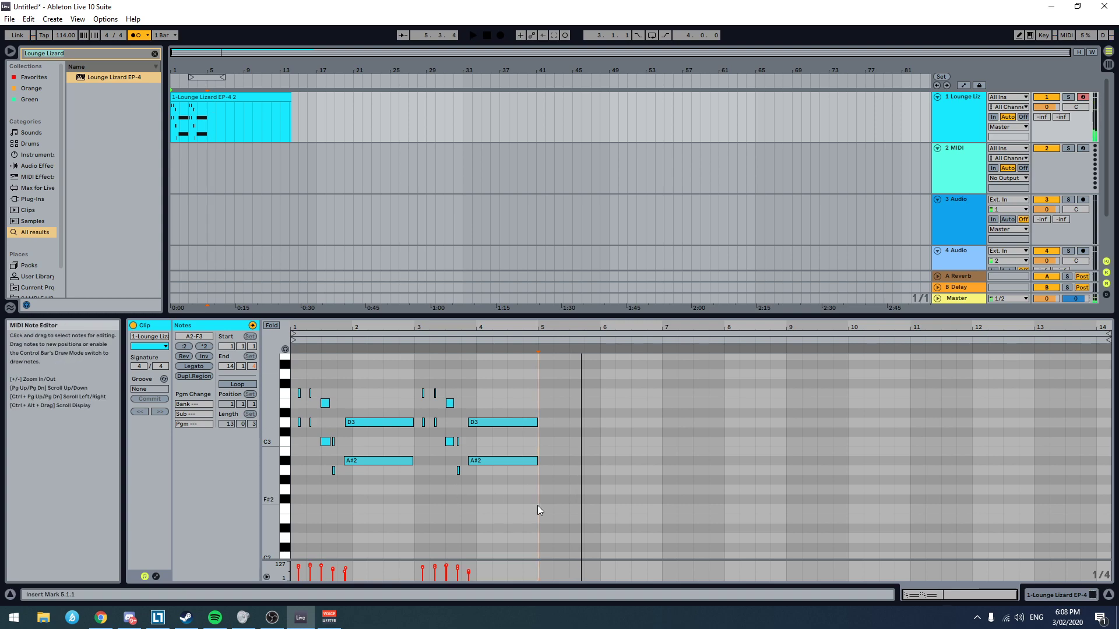
Step: Play the remaining two phrases repeatedly from the start of the arrangement and listen
scroll(525, 501, down, 4)
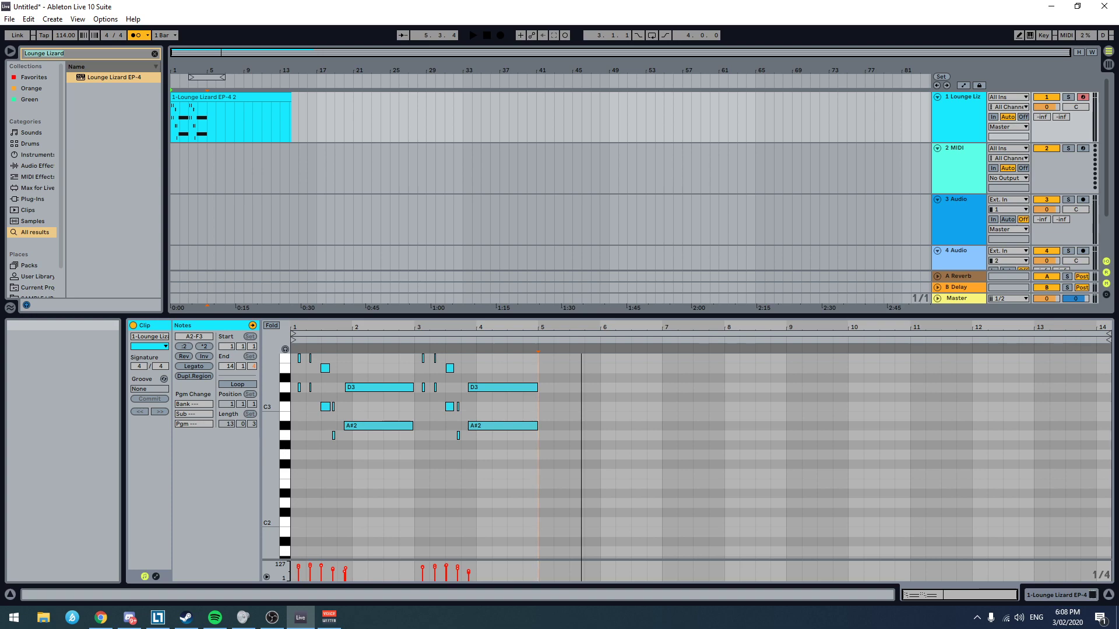
key(alt+Tab)
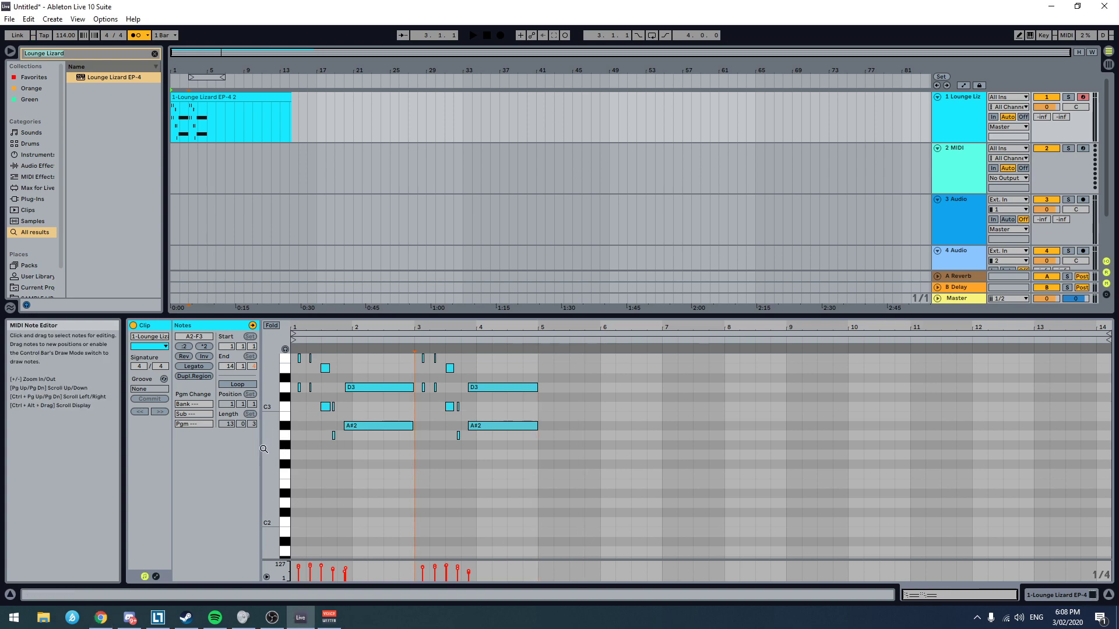
click(295, 450)
key(space)
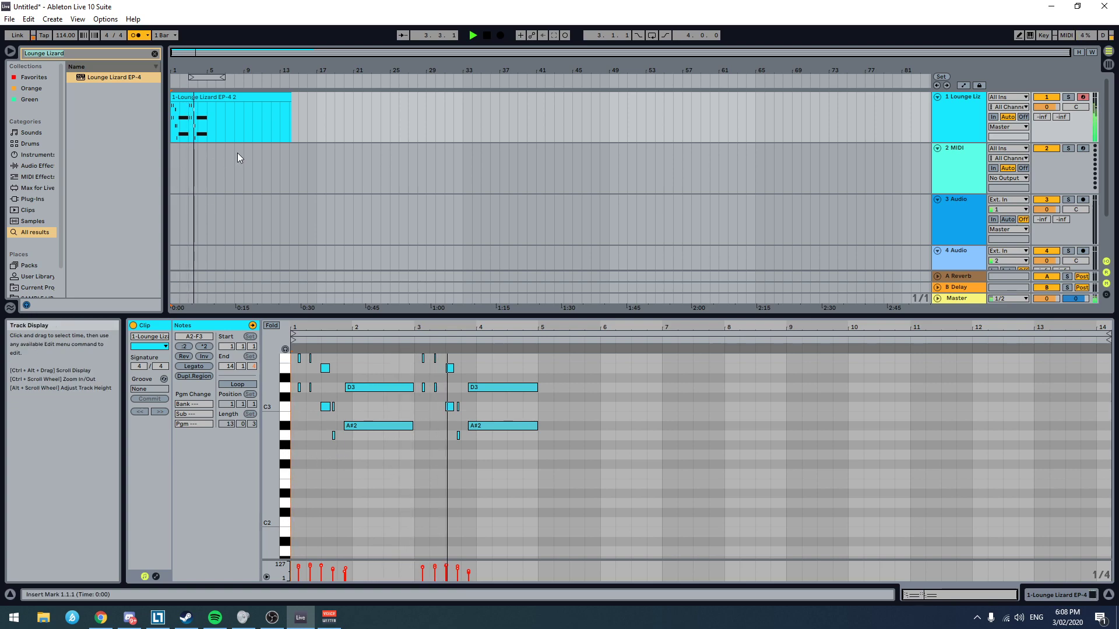
key(space)
click(169, 155)
key(space)
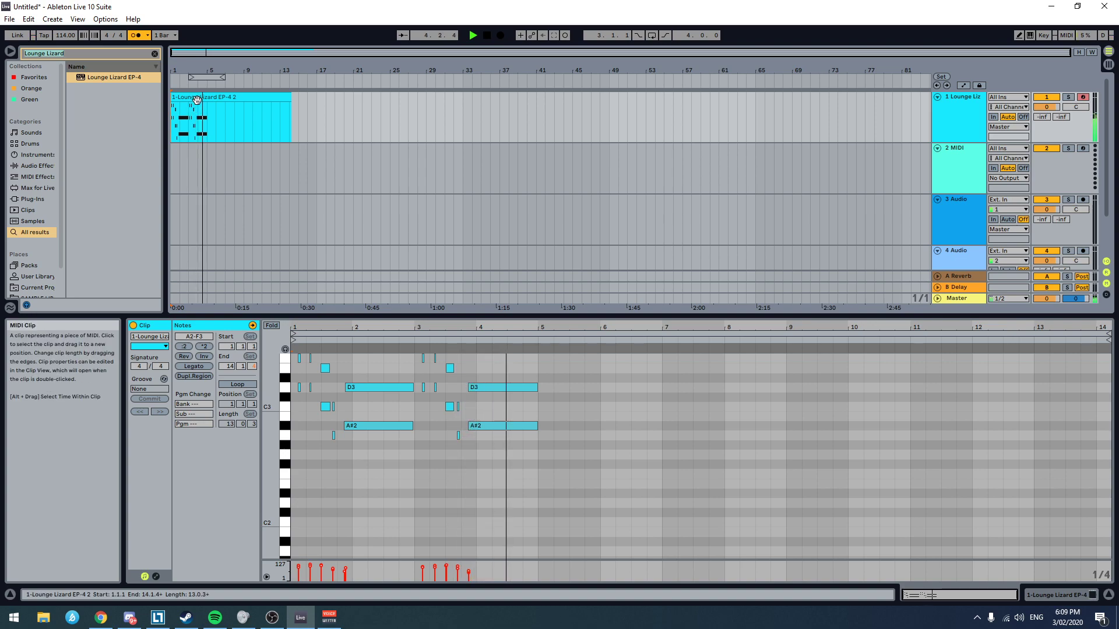
key(space)
click(170, 153)
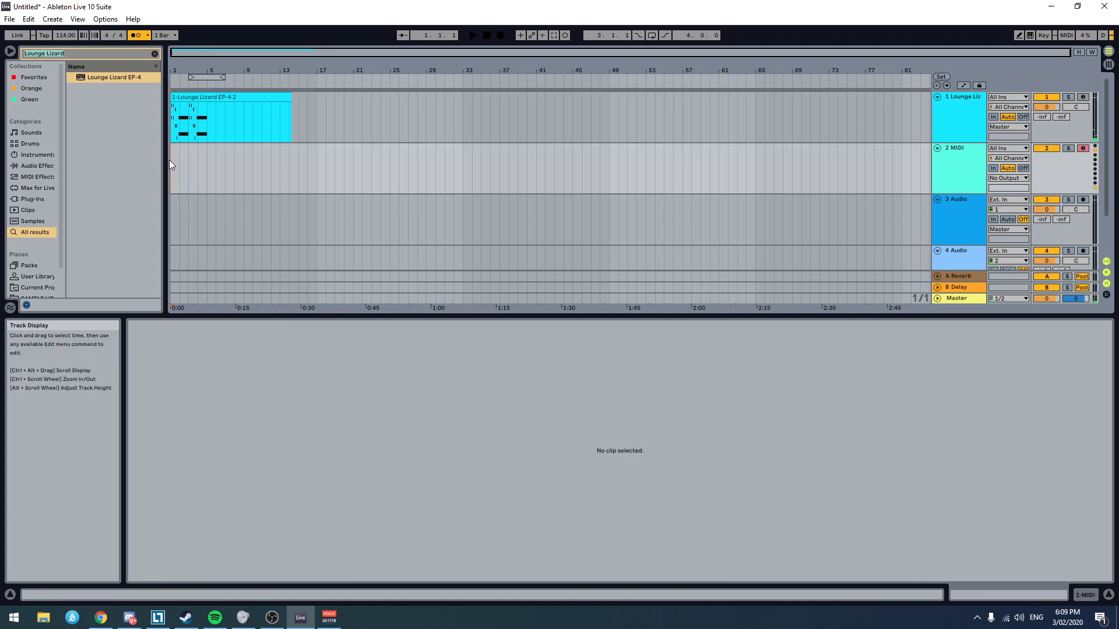
Step: Reopen the Lounge Lizard clip and add a C1 note at the start of bar 1
click(946, 131)
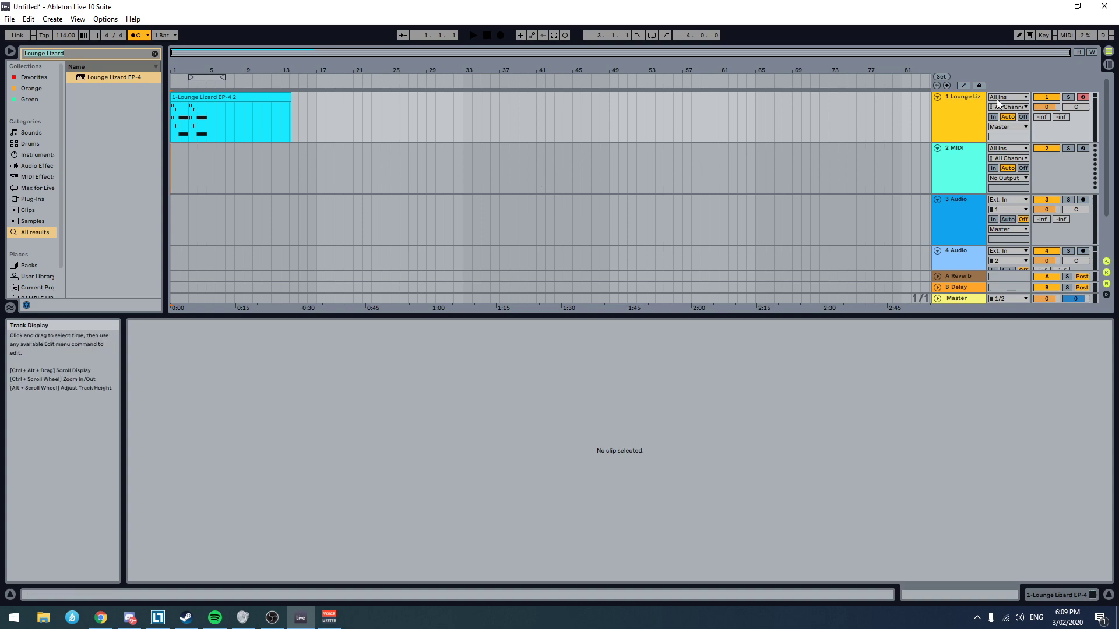
double_click(222, 113)
scroll(323, 485, up, 1)
scroll(324, 483, down, 1)
scroll(314, 492, down, 1)
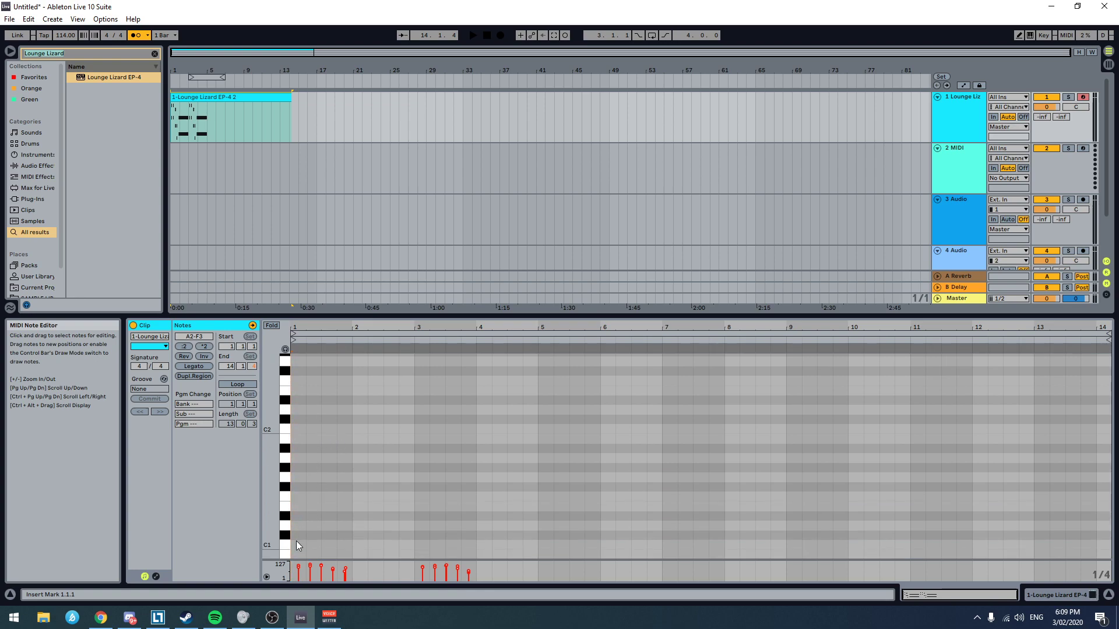
scroll(297, 541, up, 1)
scroll(296, 541, down, 1)
click(298, 544)
double_click(299, 545)
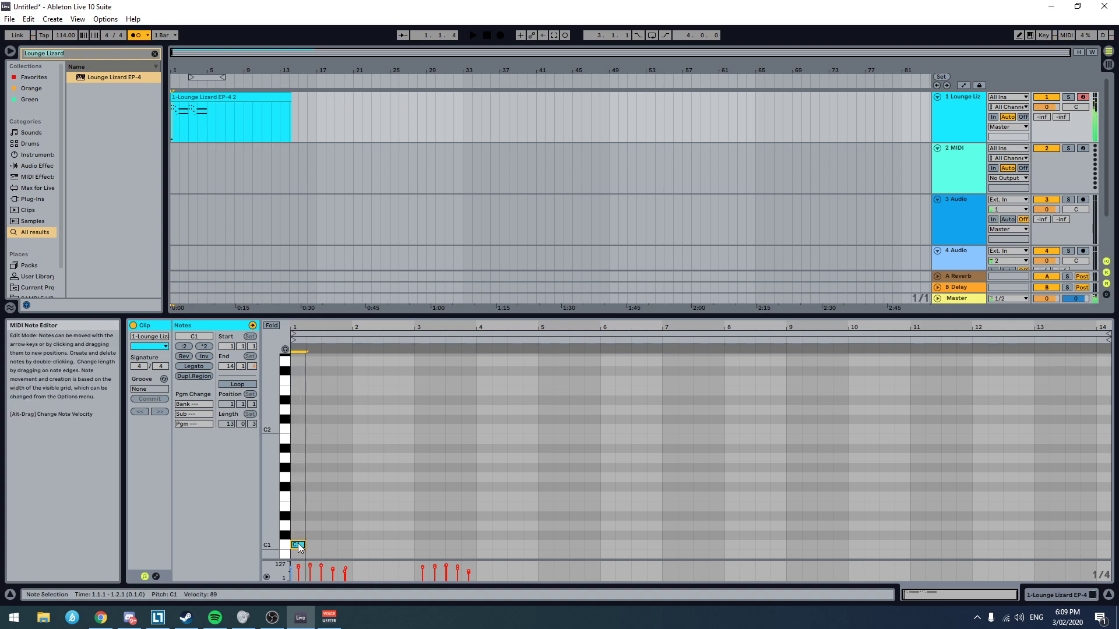
Step: Move the low C1 note up to D1 and play it with the chords
drag(297, 528, 404, 527)
key(space)
key(space)
click(441, 528)
Step: Set the note grid to 1/16, shorten the D1 note to one sixteenth and play the clip
scroll(420, 530, up, 5)
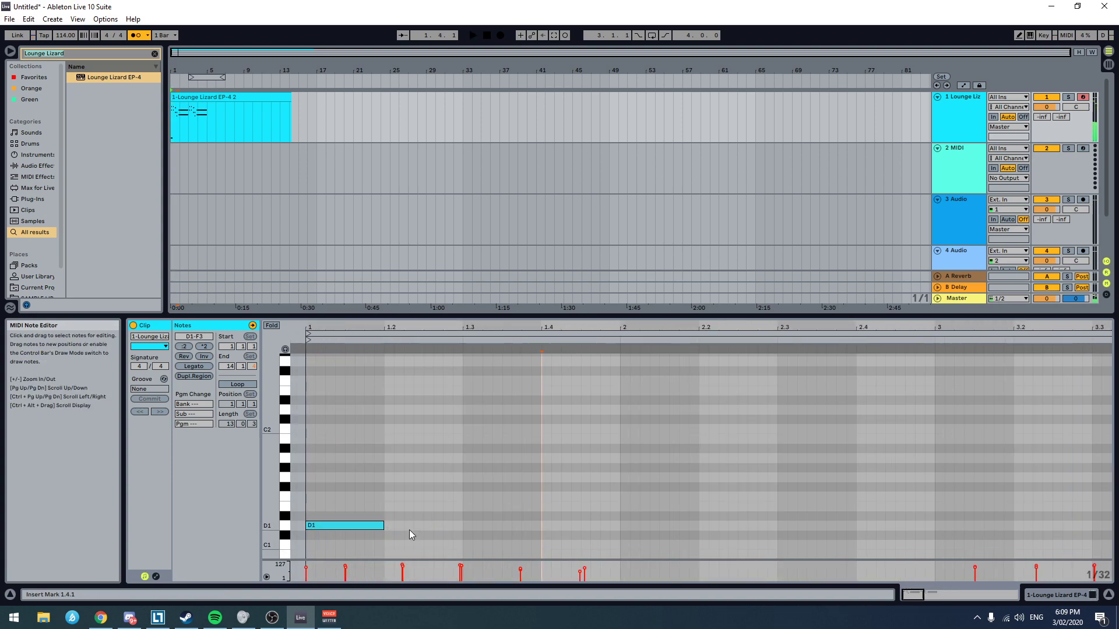
right_click(459, 488)
click(537, 447)
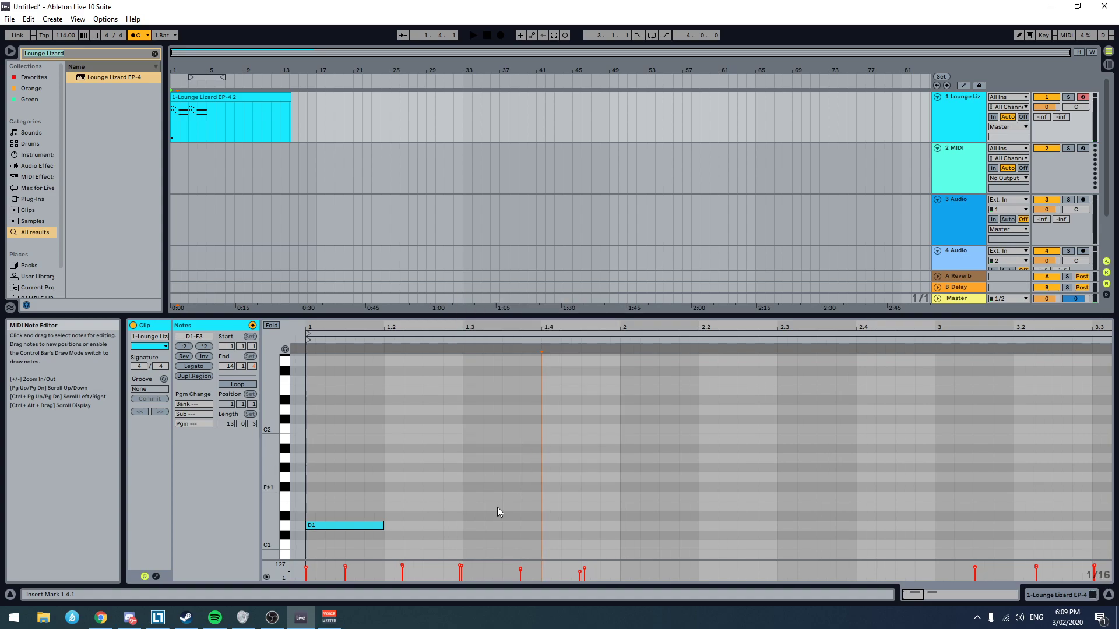
drag(381, 529, 322, 532)
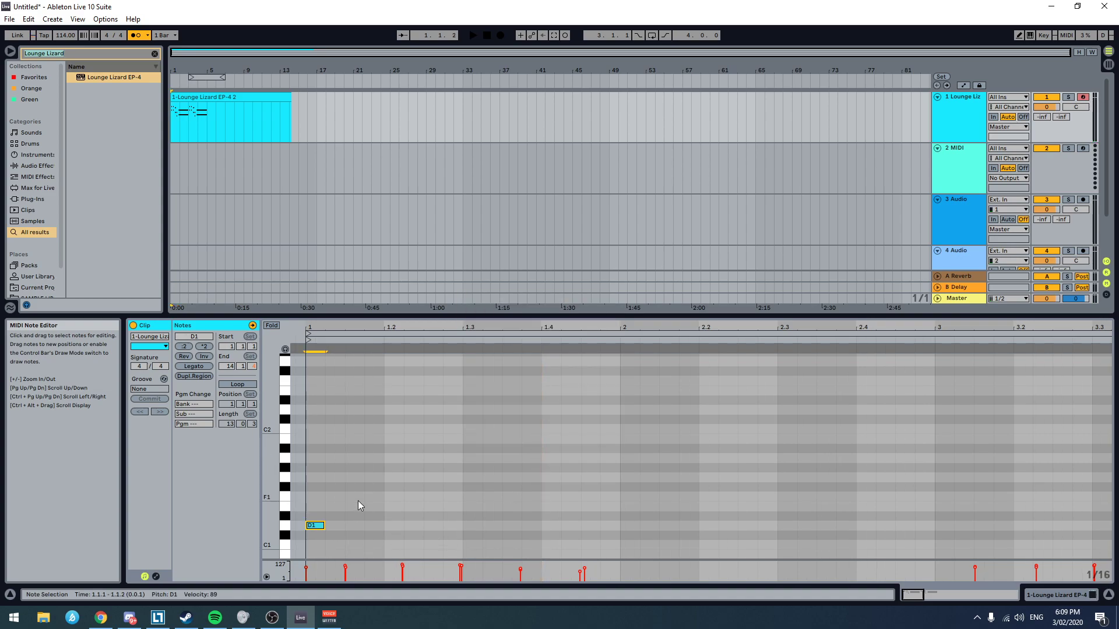
click(298, 501)
key(space)
Step: Add a sixteenth-long D2 note at 1.1.3 and play the clip from the start
key(space)
scroll(359, 415, up, 3)
scroll(353, 420, down, 2)
double_click(350, 421)
key(space)
key(space)
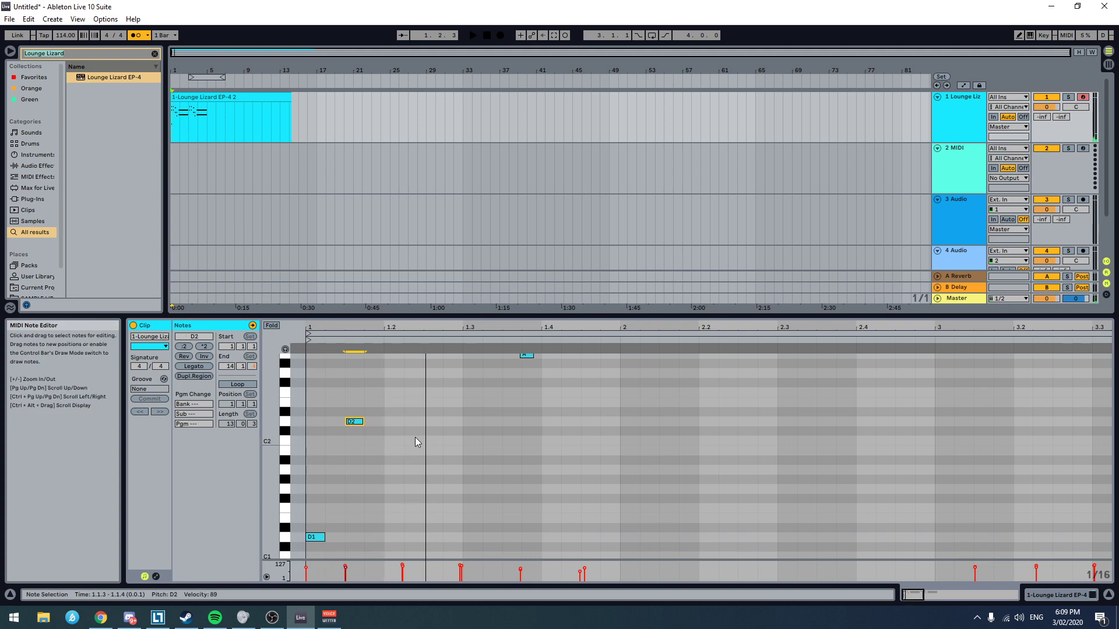
key(space)
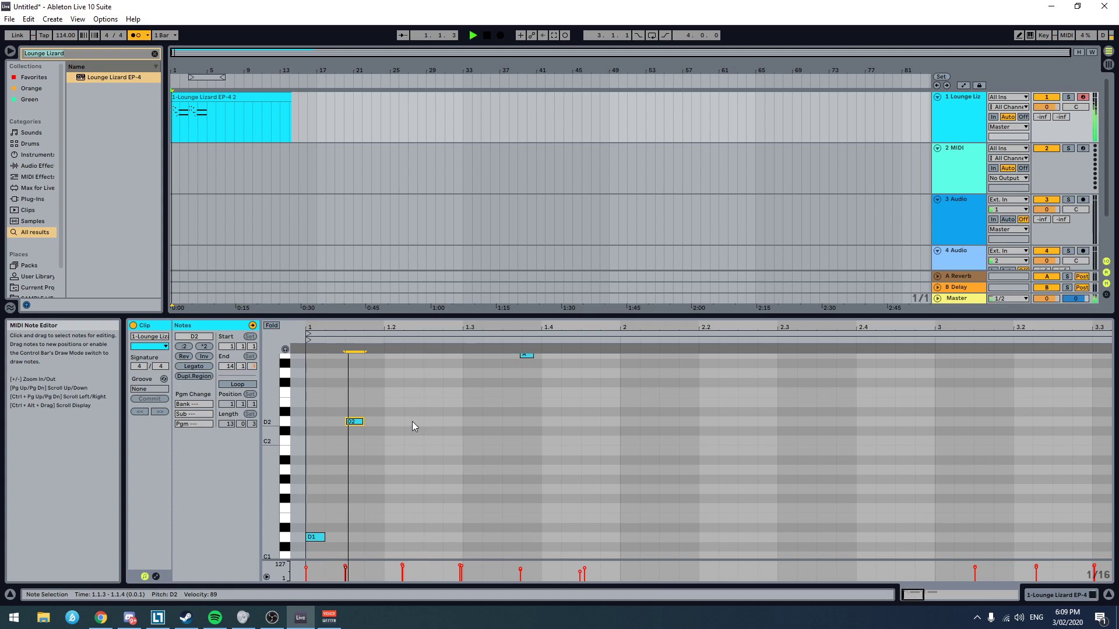
key(space)
Step: Add sixteenth-long notes D2 at 1.2.2 and C2 at 1.3.2, and play the clip
double_click(414, 422)
key(space)
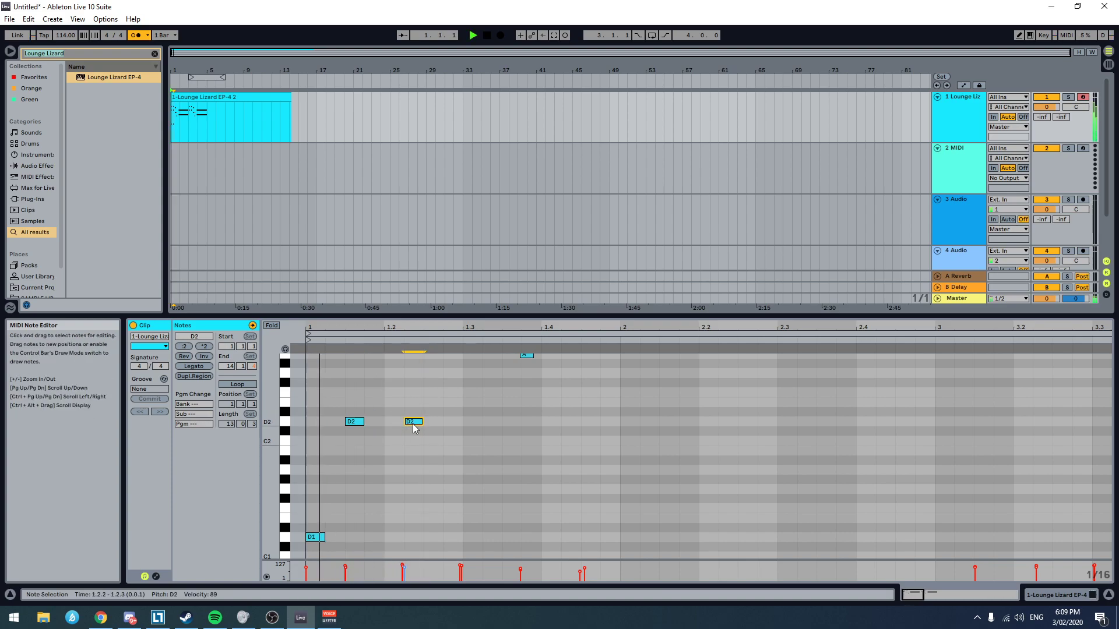
double_click(488, 441)
key(space)
key(space)
click(365, 398)
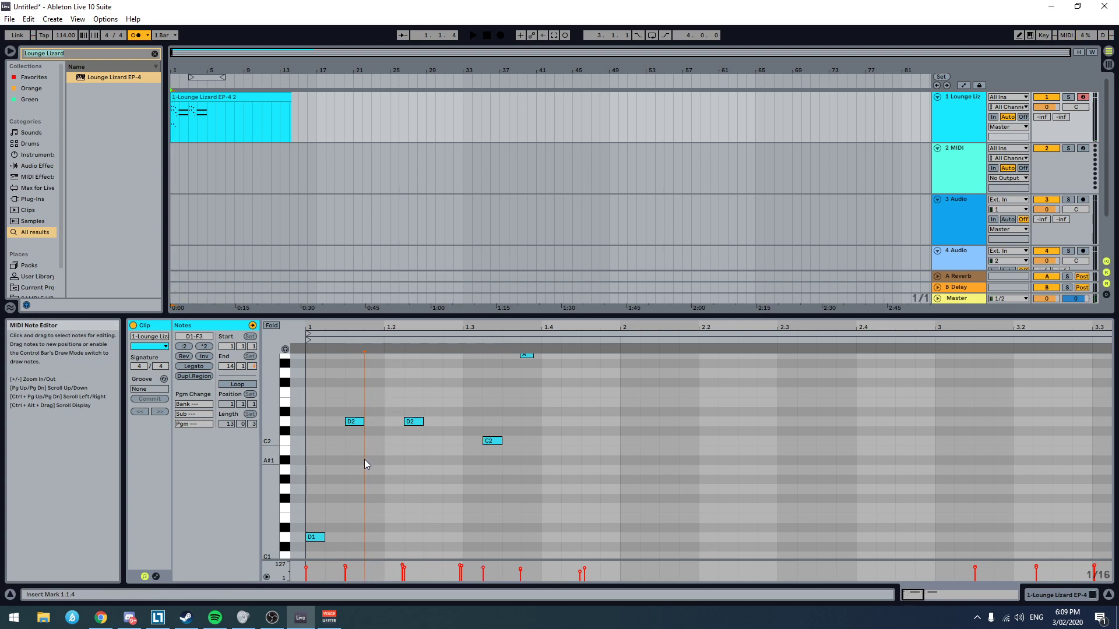
Step: Rework the bass notes into C2 at 1.2.2, D2 at 1.2.3 and a two-sixteenth-long C2 at 1.3.1, and play the clip
key(space)
key(space)
drag(418, 424, 502, 442)
double_click(432, 420)
key(space)
key(space)
key(space)
click(306, 449)
key(space)
key(space)
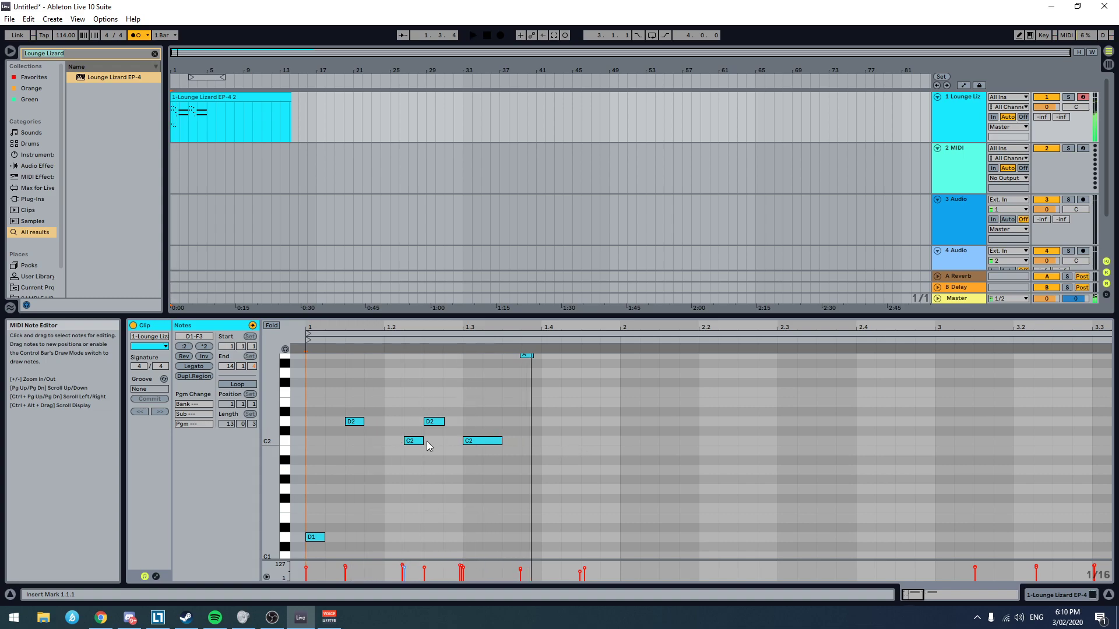
Step: Shorten the C2 note at 1.2.2 and the D2 note at 1.2.3 to about half a sixteenth and play the clip
drag(422, 442, 408, 441)
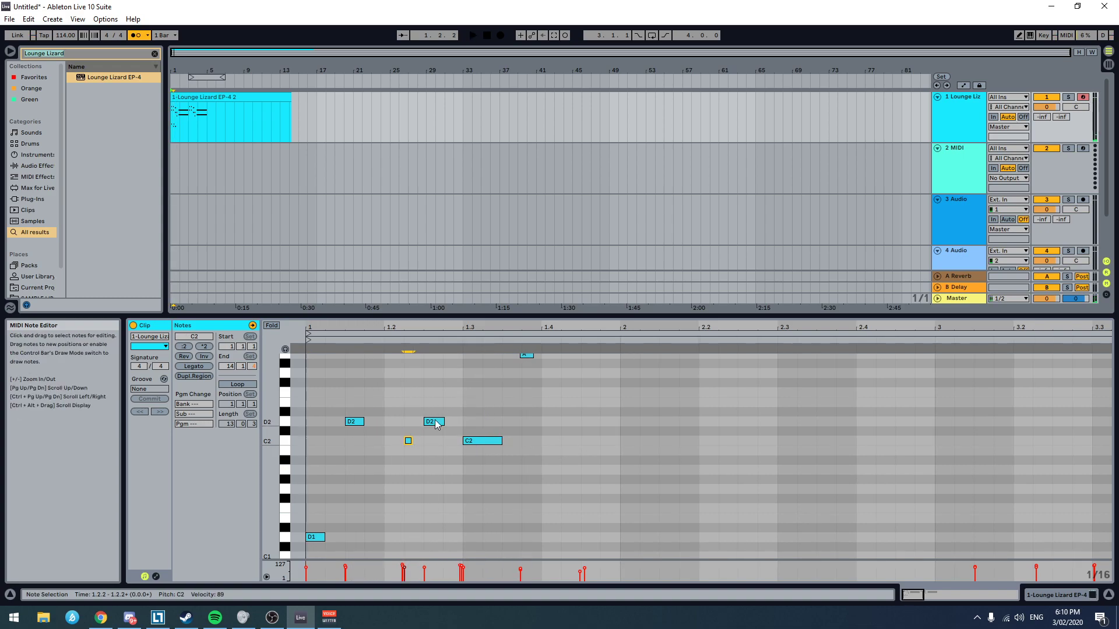
click(430, 422)
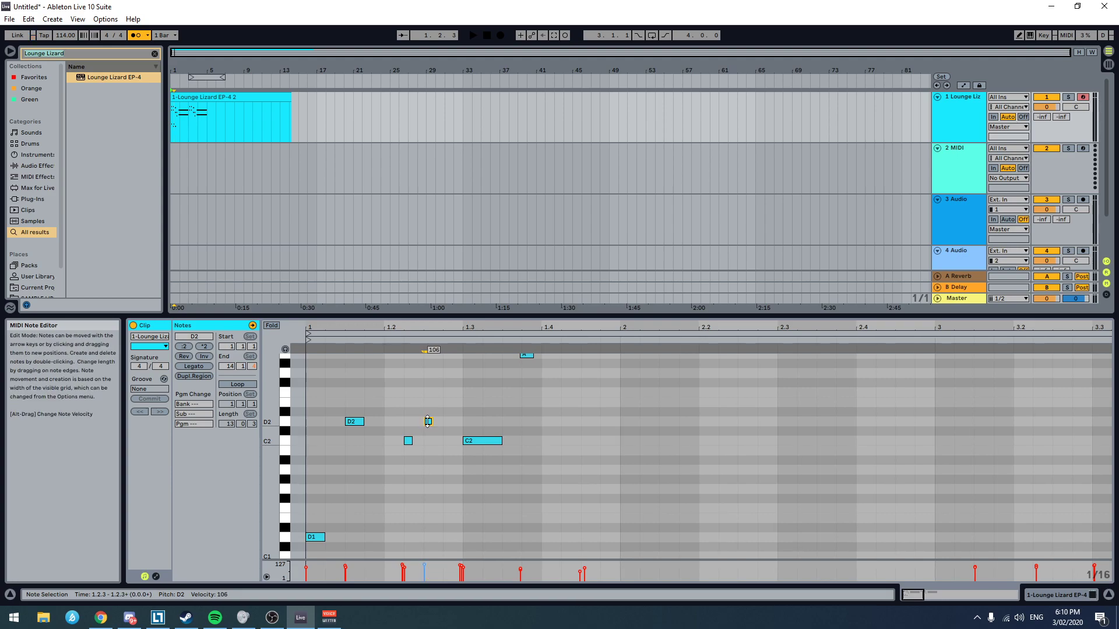
click(303, 472)
key(space)
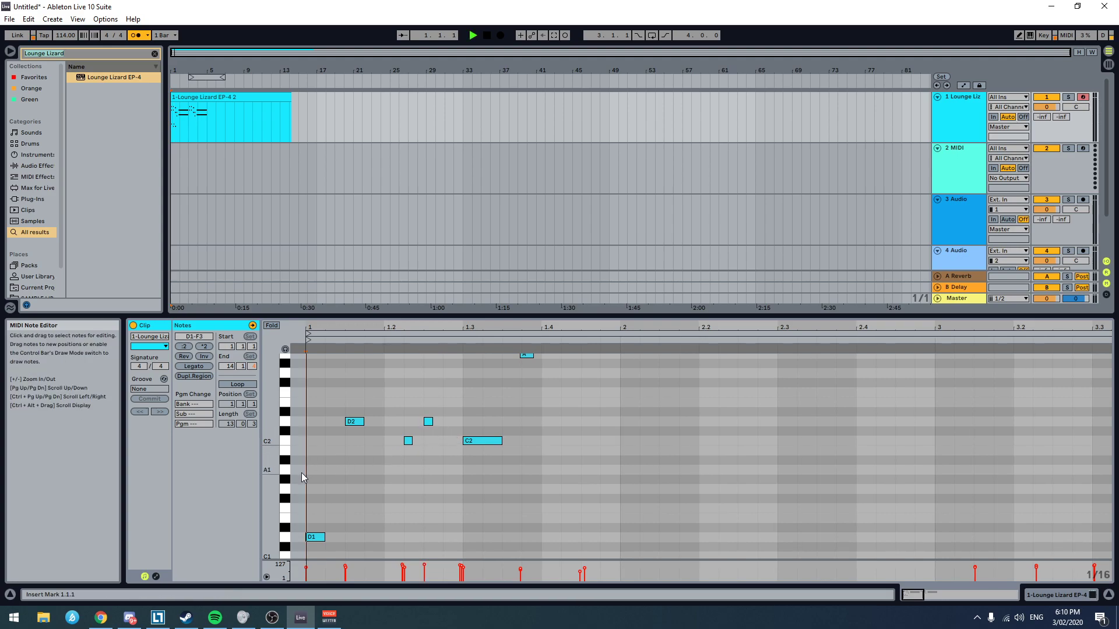
Step: Raise the velocity of the short D2 note at 1.2.3 and play the clip from the start
click(428, 421)
click(302, 441)
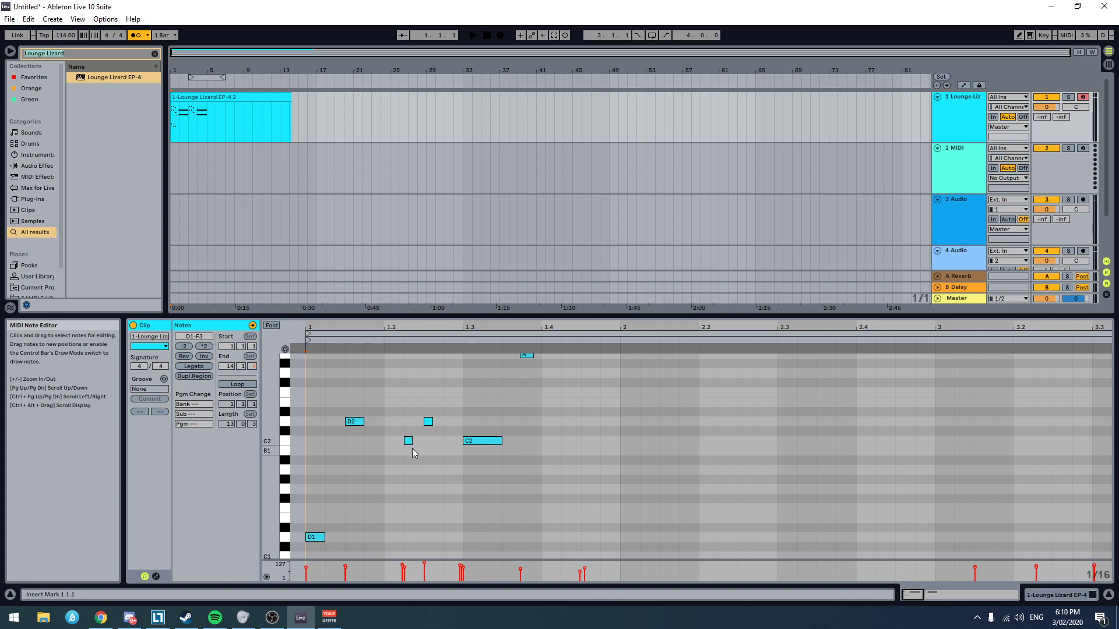
key(space)
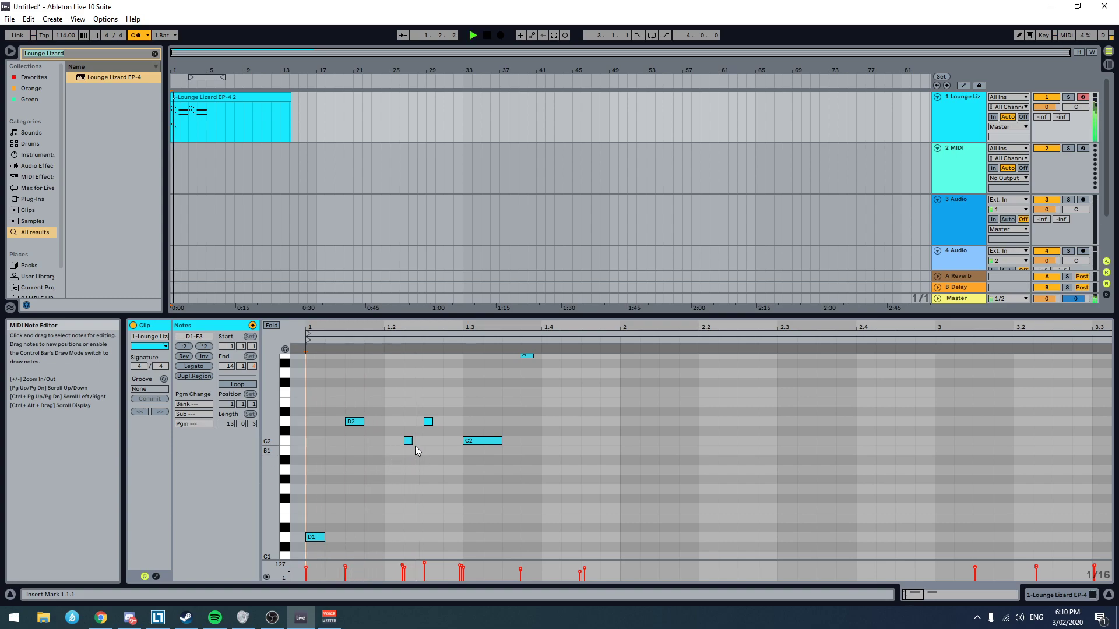
Step: Lower the short C2 note's velocity to 68, nudge it slightly before 1.2.2 and play the clip
click(409, 441)
key(space)
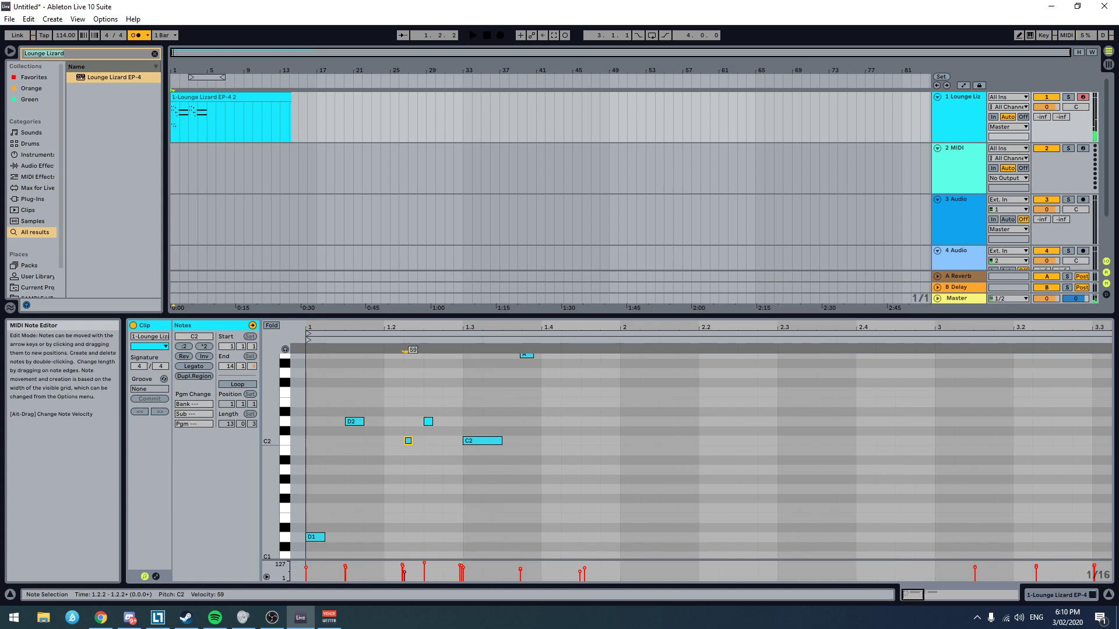
scroll(418, 441, up, 3)
drag(394, 441, 387, 444)
key(space)
scroll(474, 439, down, 3)
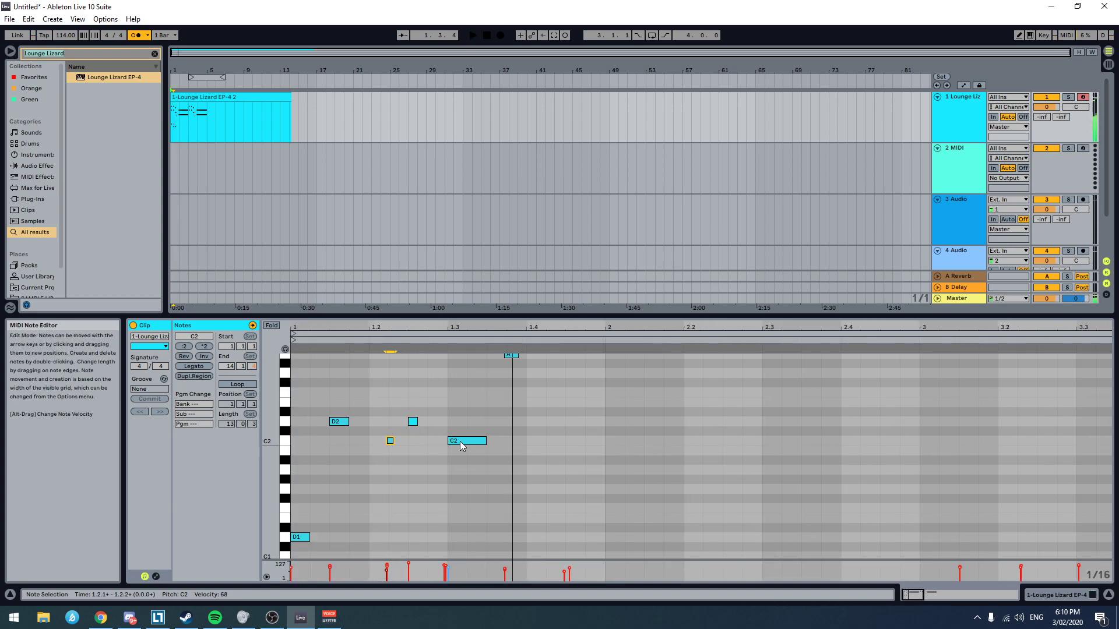
Step: Nudge the long C2 note slightly ahead of 1.3.1, closer to the chord above it, and play the clip
scroll(459, 439, up, 4)
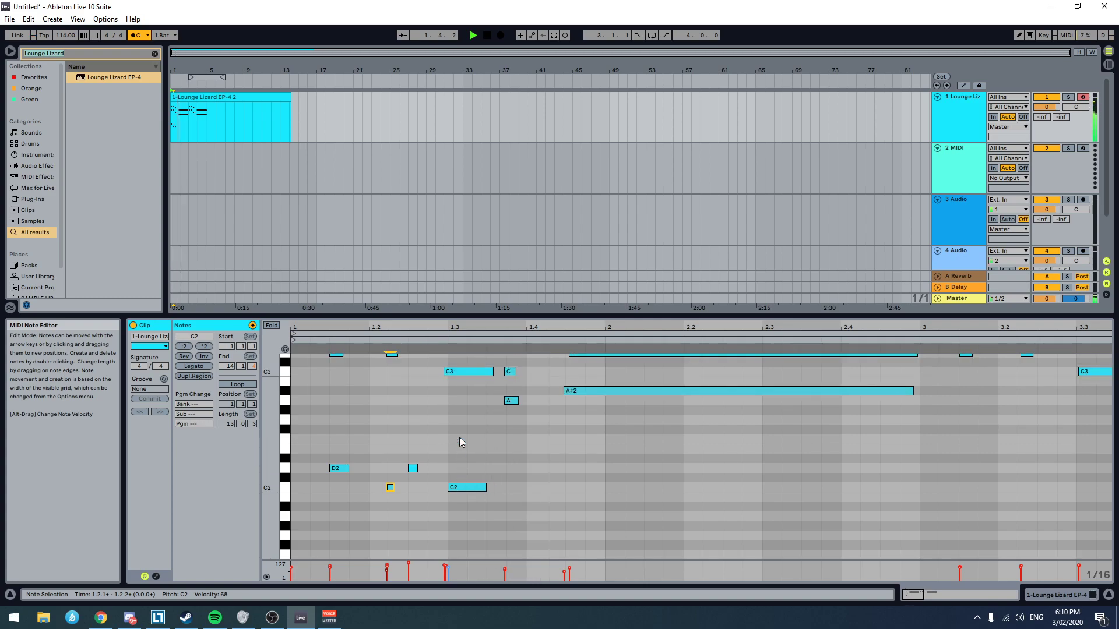
drag(467, 511, 468, 497)
key(space)
key(space)
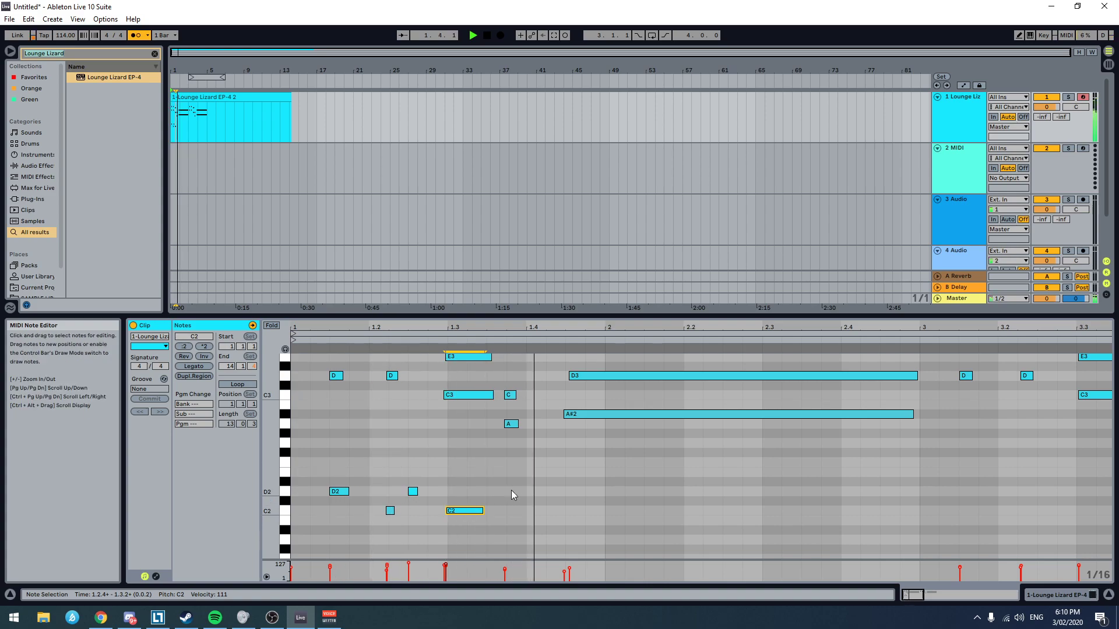
Step: Add an A1 bass note of about half a sixteenth just before 1.3.4, under the short chord, and play the clip
scroll(507, 495, down, 1)
scroll(505, 496, down, 2)
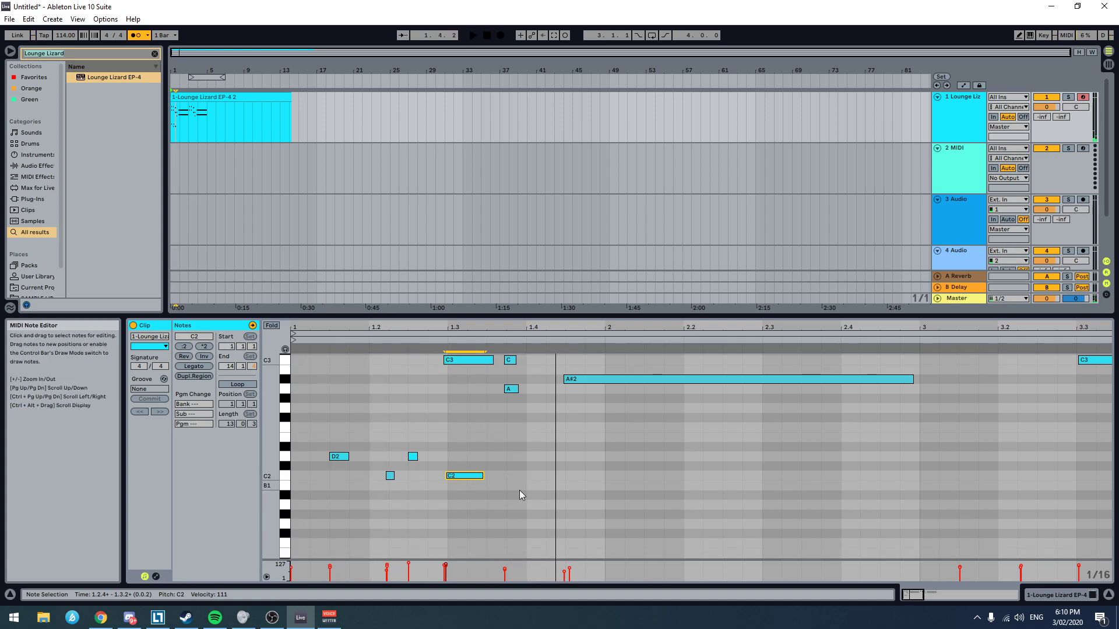
scroll(519, 491, down, 2)
double_click(532, 472)
key(space)
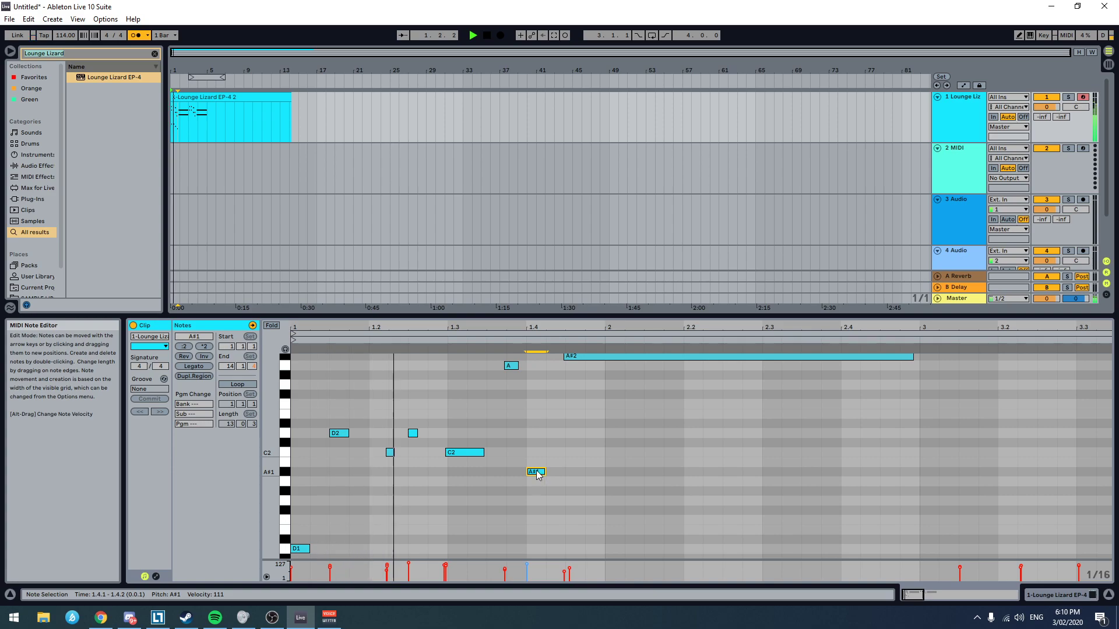
drag(531, 472, 514, 482)
key(space)
key(space)
key(space)
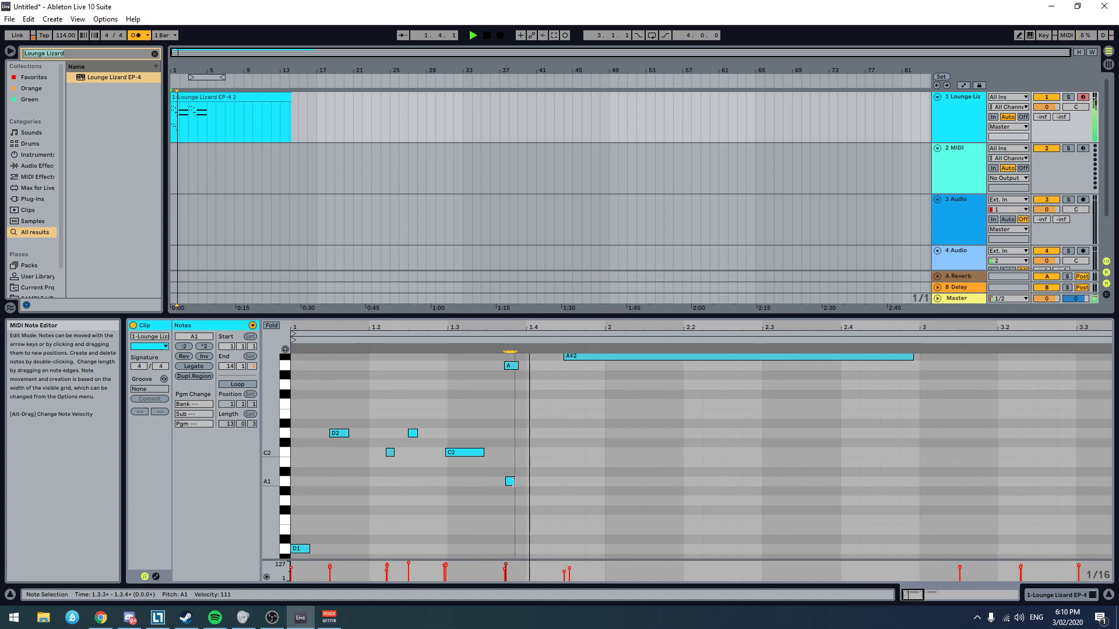
key(space)
Step: Add a sixteenth-long D1 bass note at 1.4.1 and play the clip
scroll(558, 498, down, 3)
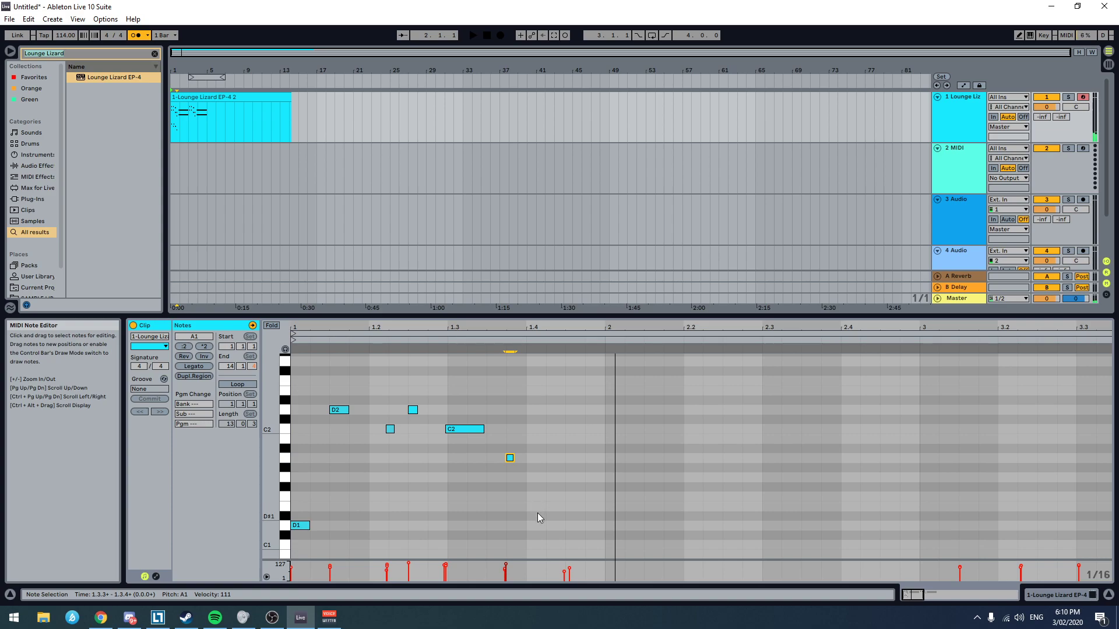
double_click(537, 516)
key(space)
mouse_move(538, 516)
mouse_down()
mouse_move(555, 528)
mouse_move(531, 528)
mouse_up()
key(space)
click(460, 523)
click(440, 506)
key(space)
Step: Move the second D1 note to 1.4.2, play it and shorten it to about half a sixteenth
key(space)
click(535, 525)
drag(536, 527, 554, 528)
click(437, 501)
key(space)
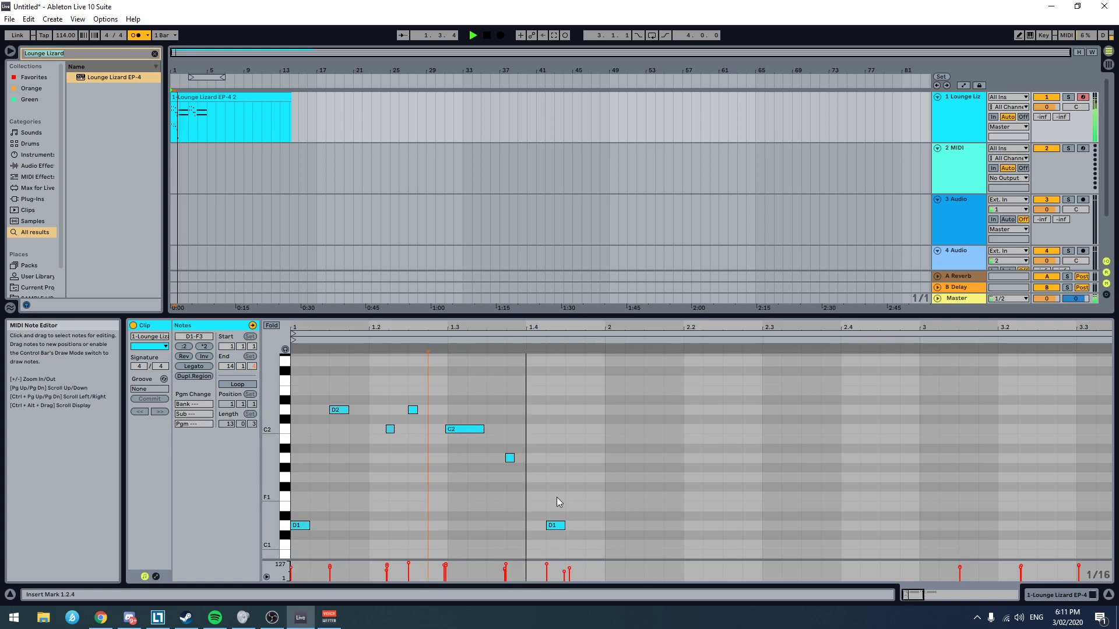
key(space)
drag(558, 527, 553, 527)
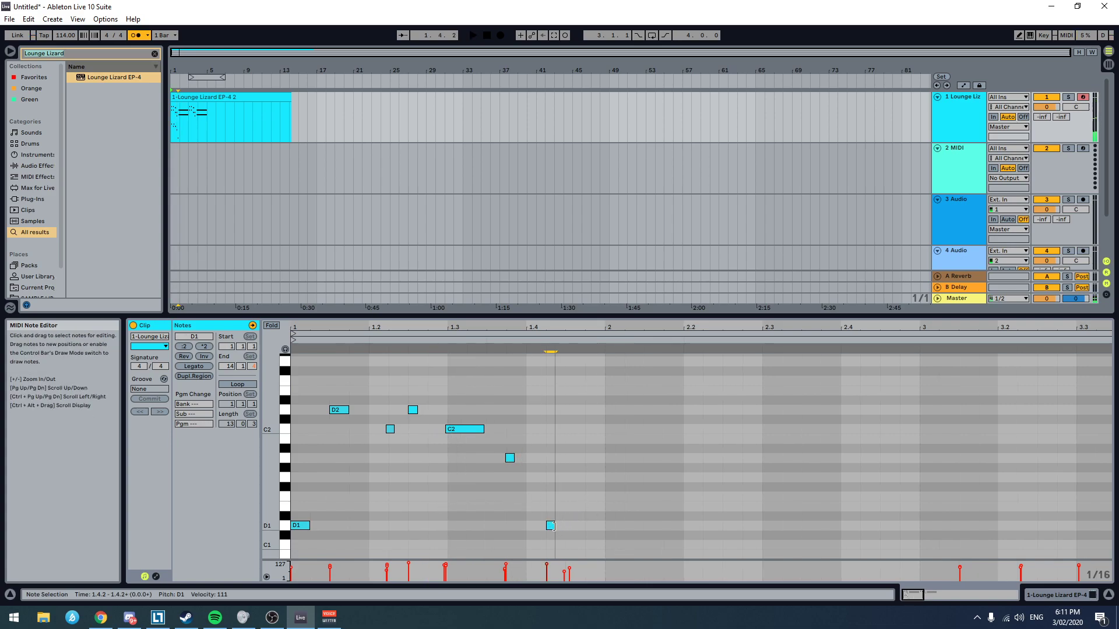
Step: Add sixteenth-long notes A1 at 1.4.3 and A#1 at 1.4.4, and play the clip
double_click(551, 464)
key(space)
drag(551, 464, 584, 458)
key(space)
double_click(595, 449)
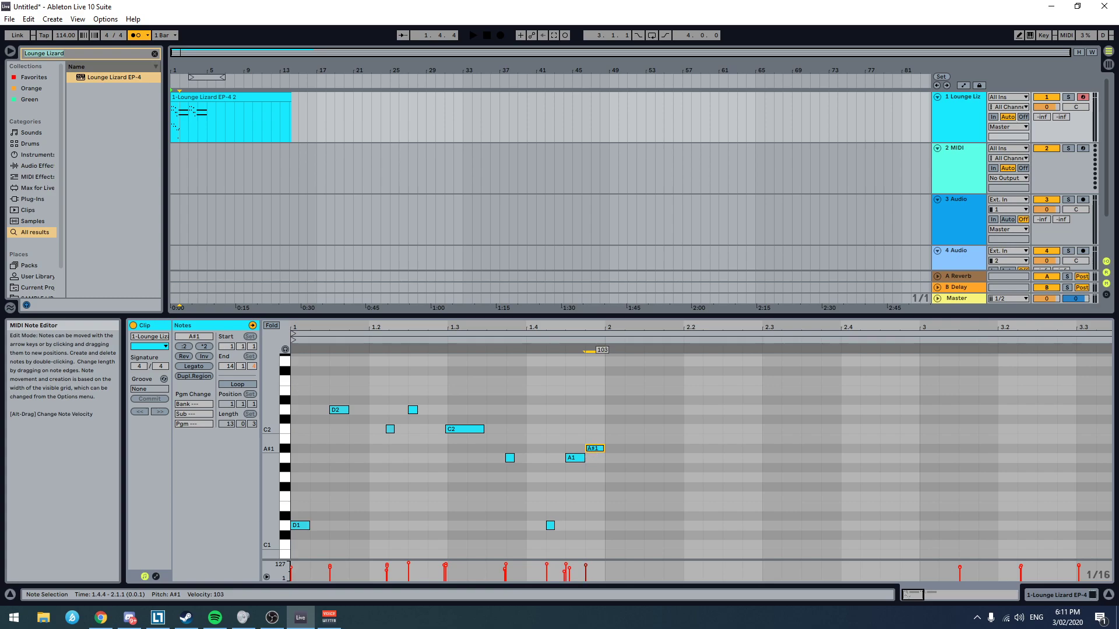
click(467, 494)
key(space)
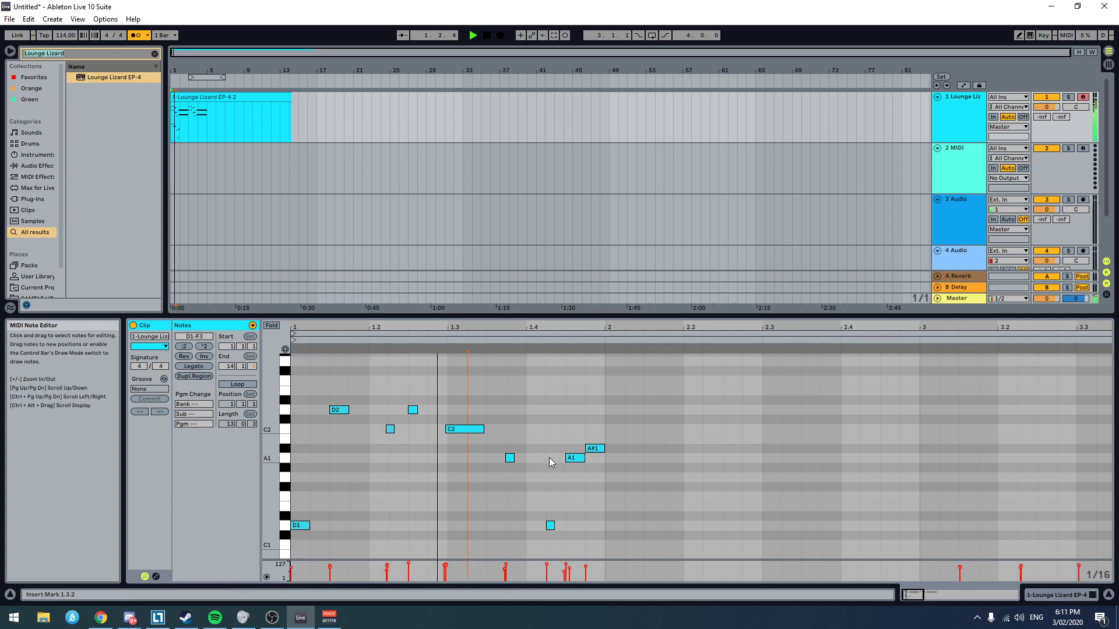
key(space)
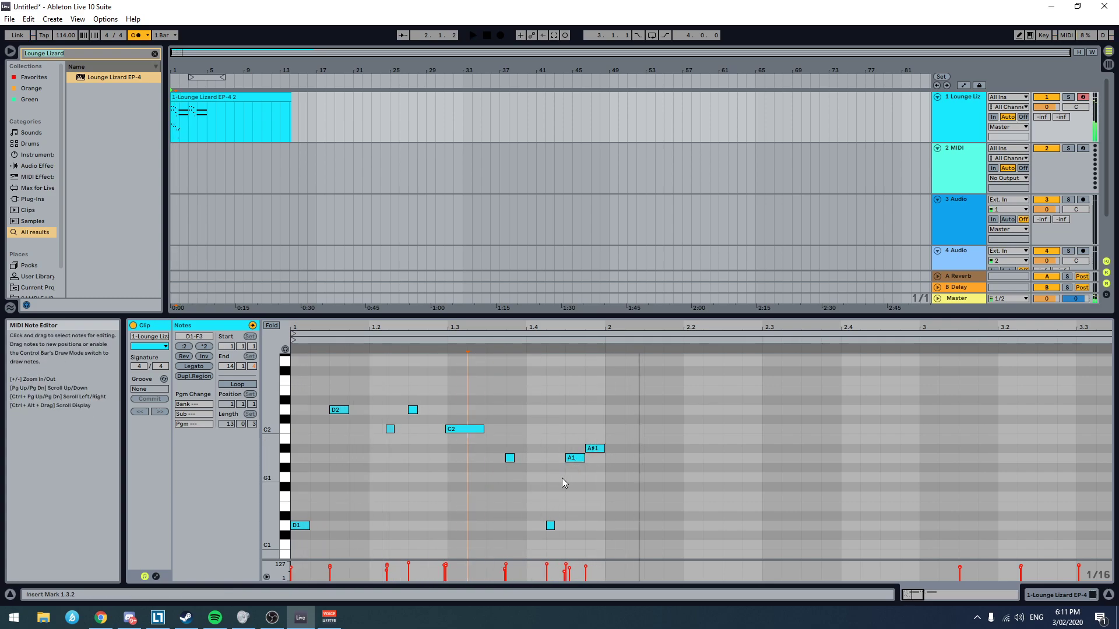
Step: Add a sixteenth-long A#1 note at 2.1.3 and play the transition into bar 2
scroll(583, 457, up, 3)
scroll(618, 485, down, 2)
scroll(635, 480, down, 1)
key(space)
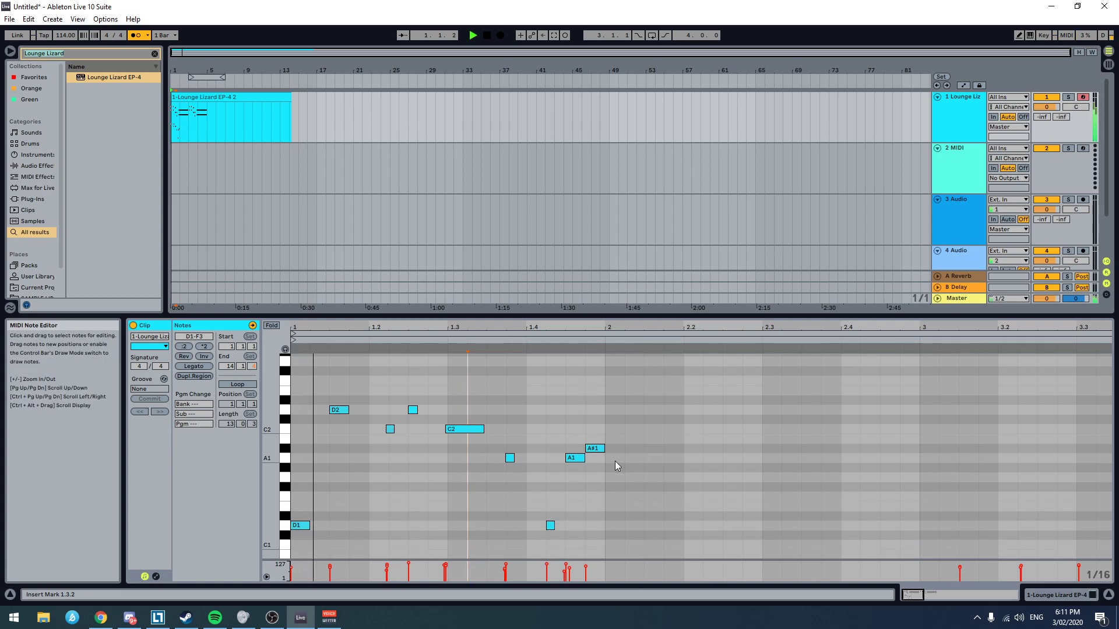
double_click(652, 449)
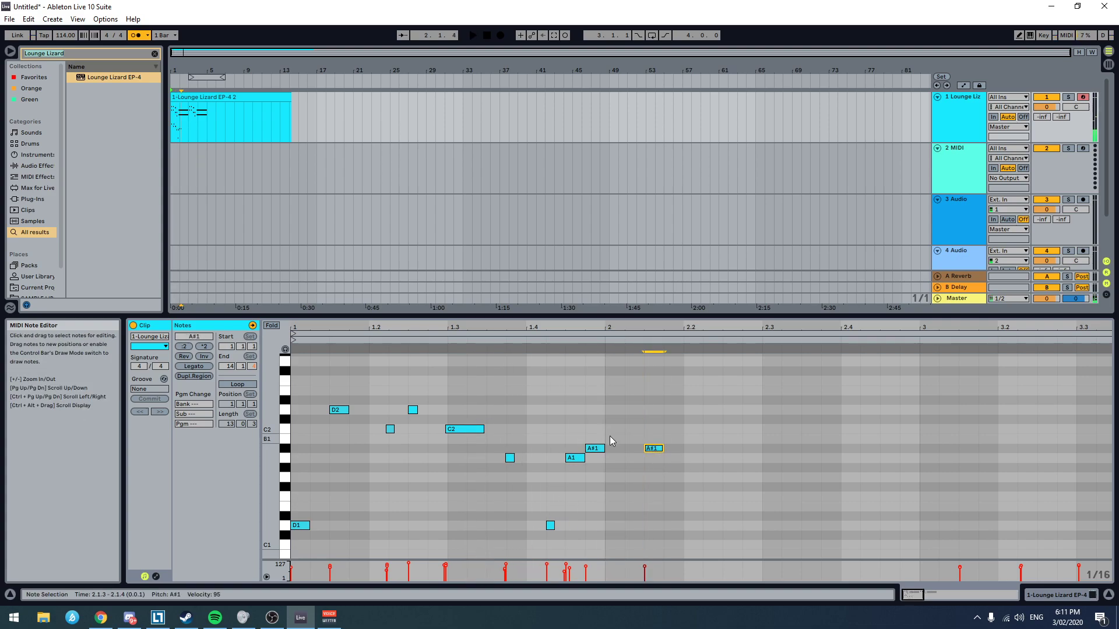
click(541, 432)
key(space)
key(space)
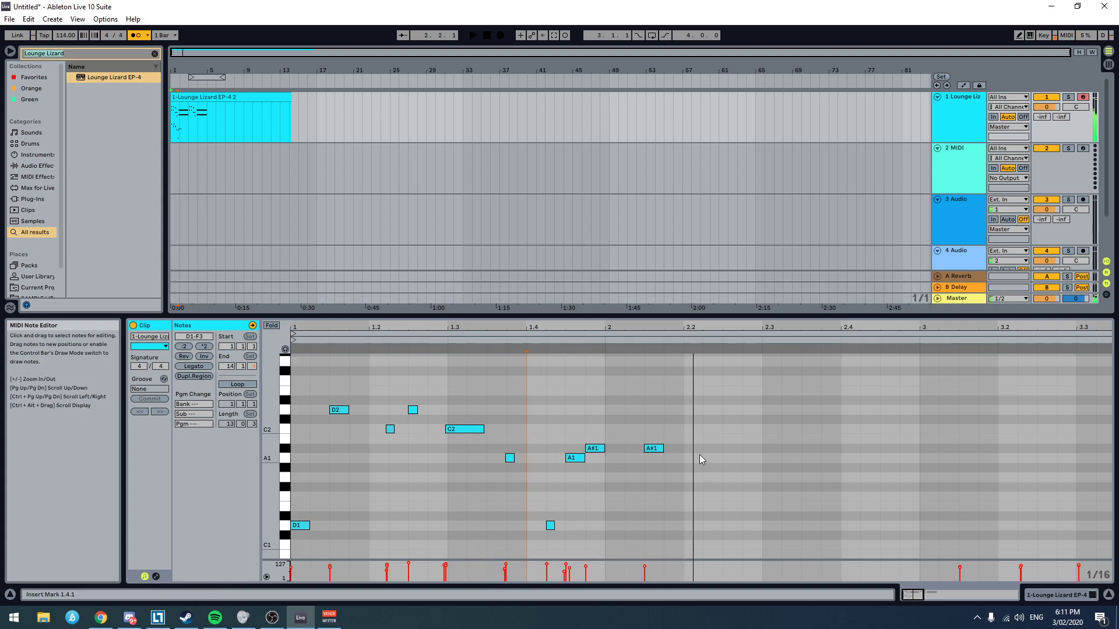
Step: Add a D1 note at 2.1.2, shorten it to about a quarter of a sixteenth and play the clip
click(634, 527)
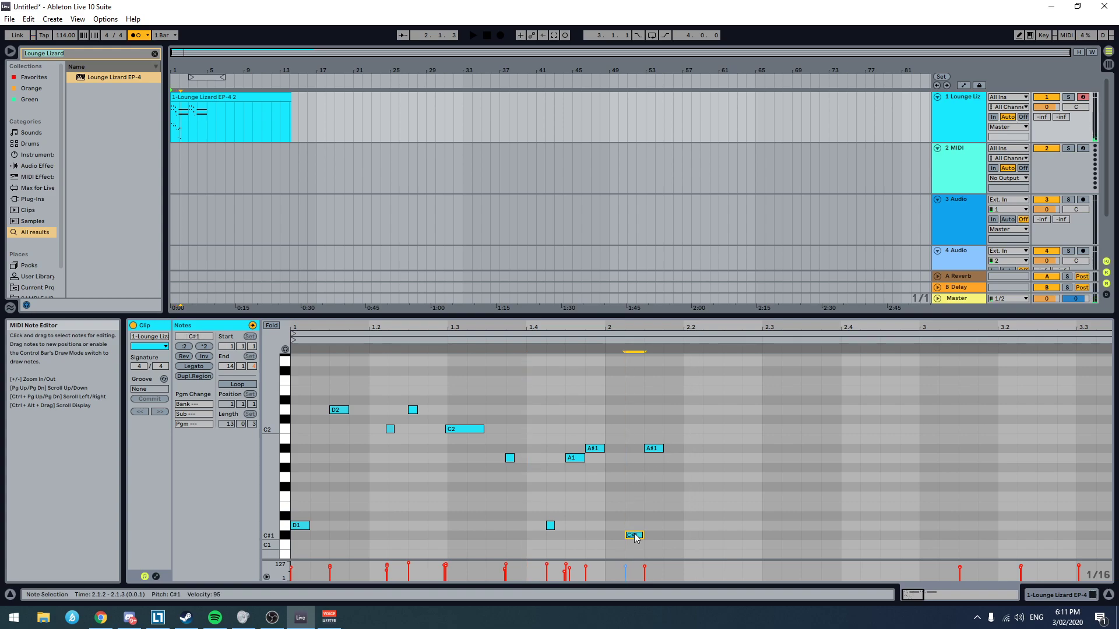
double_click(635, 527)
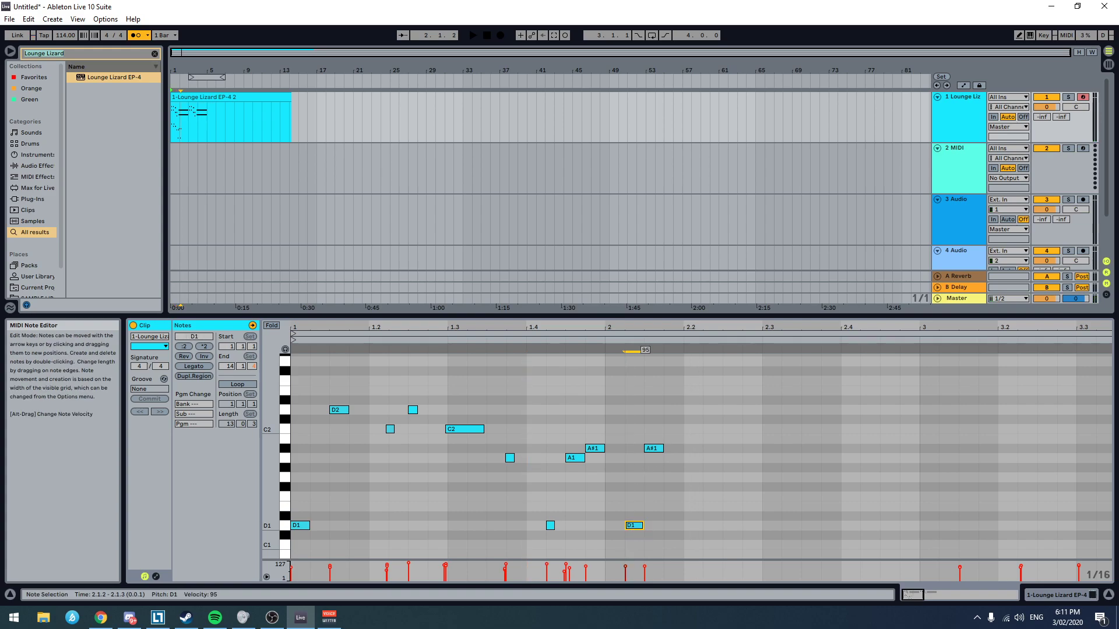
drag(643, 527, 633, 536)
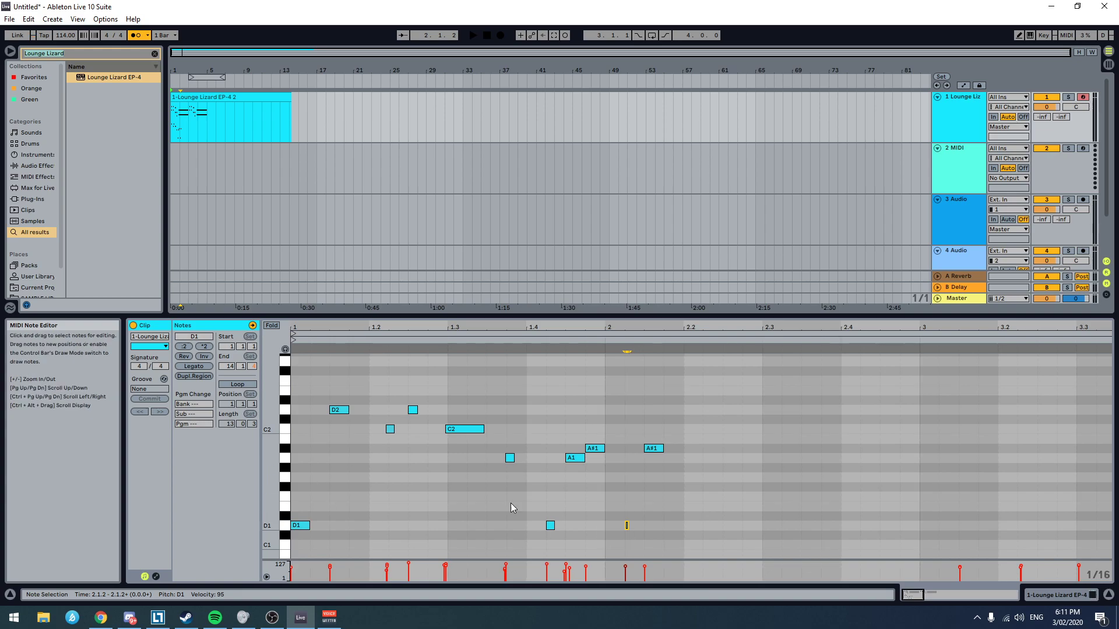
key(space)
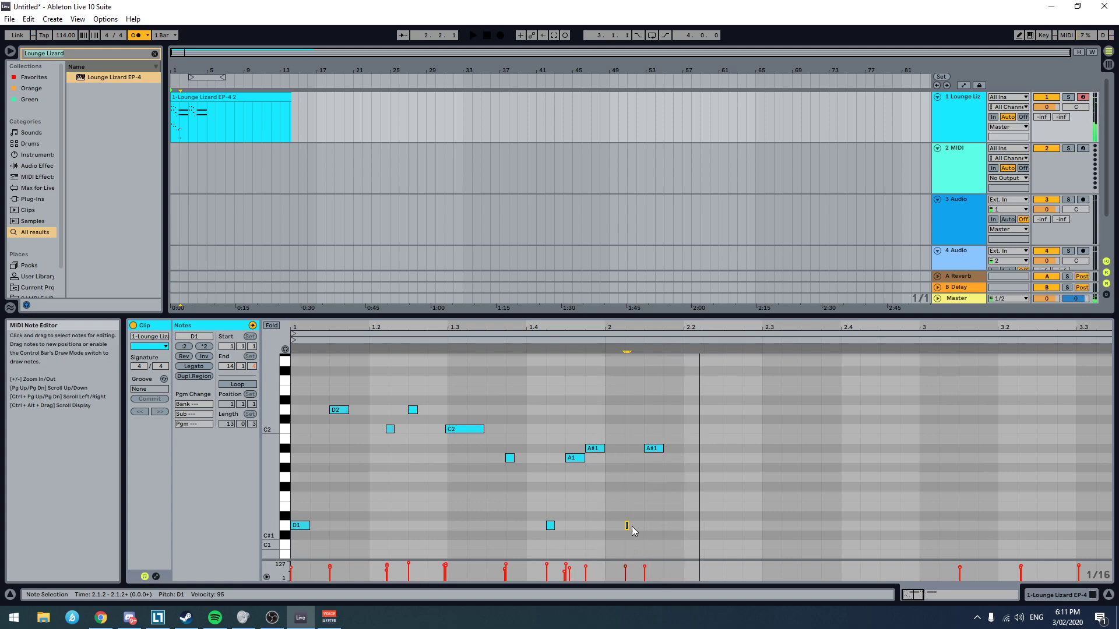
click(558, 516)
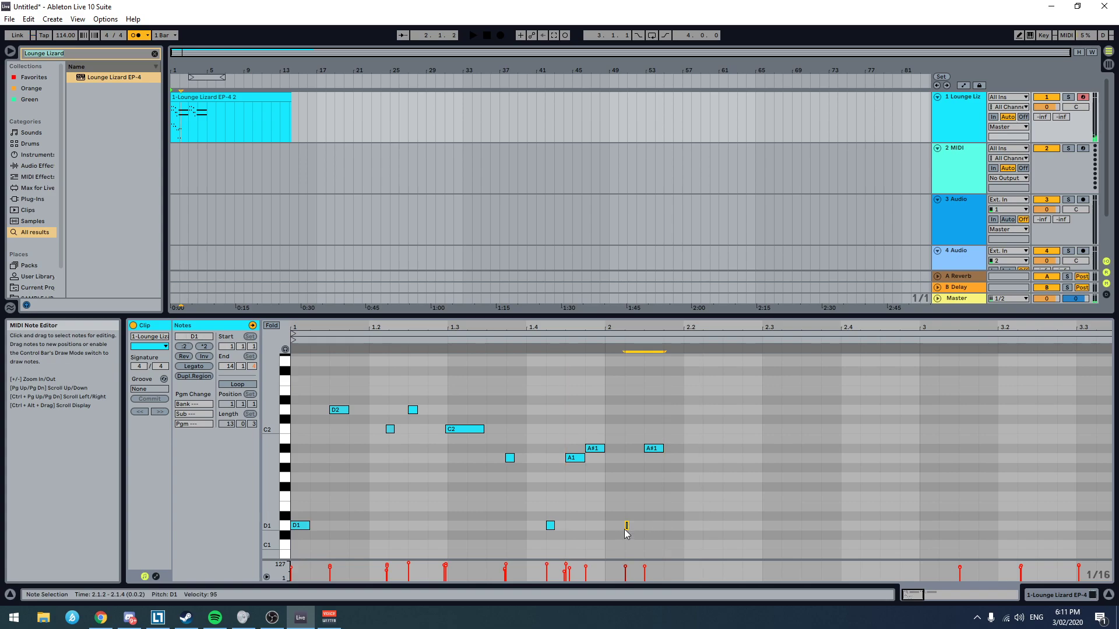
Step: Place another very short D1 note at 2.2.1 and play from 1.4.3
double_click(689, 526)
click(563, 488)
key(space)
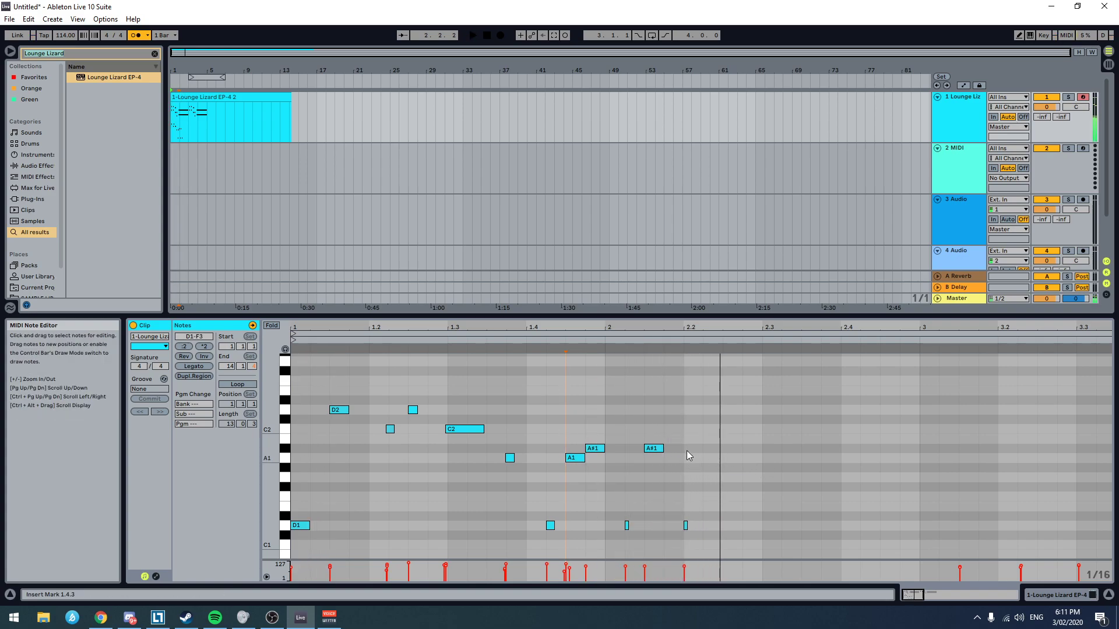
Step: Add a sixteenth-long A#1 note at 2.2.2 and play the clip
double_click(713, 449)
key(space)
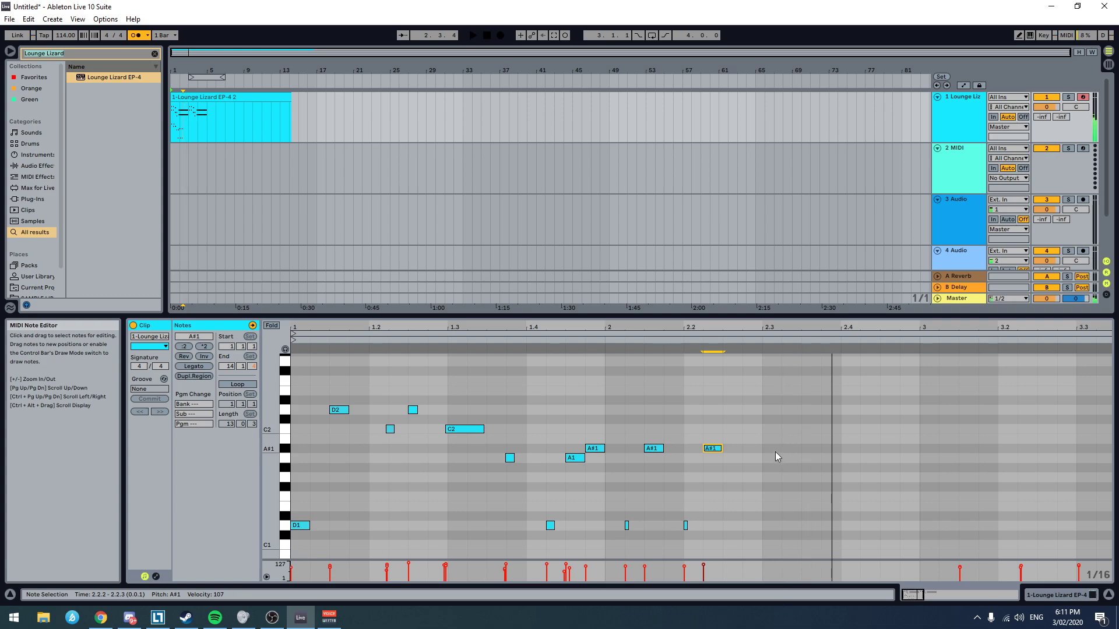
key(space)
key(space)
Step: Add a sixteenth-long A1 note at 2.3.1 and a very short D1 note at 2.2.4, and play from 2.1.4
double_click(766, 459)
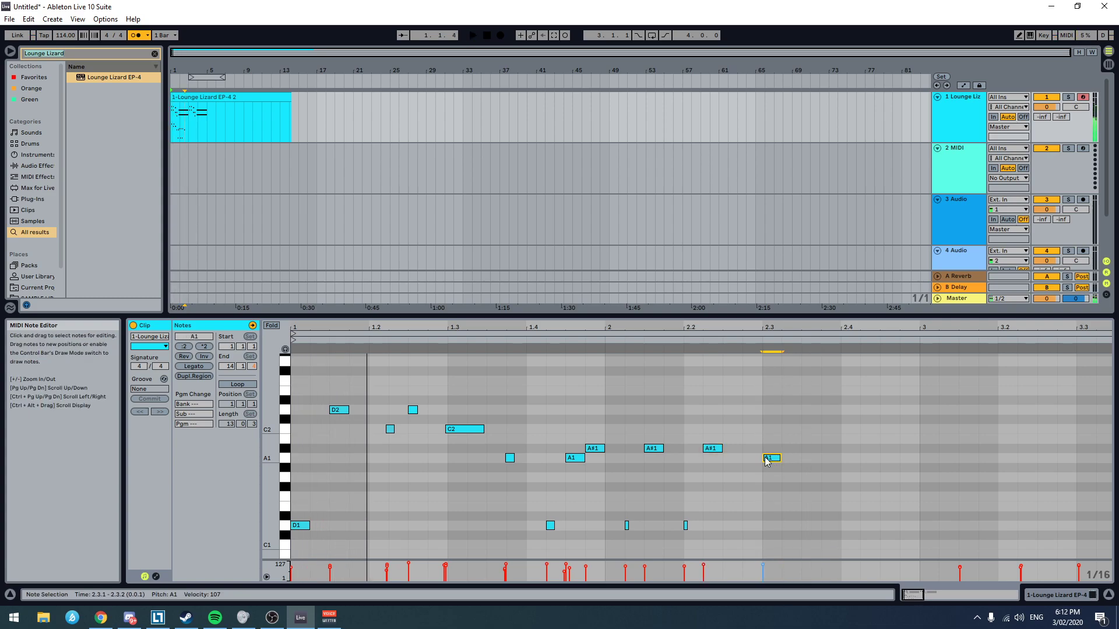
click(641, 476)
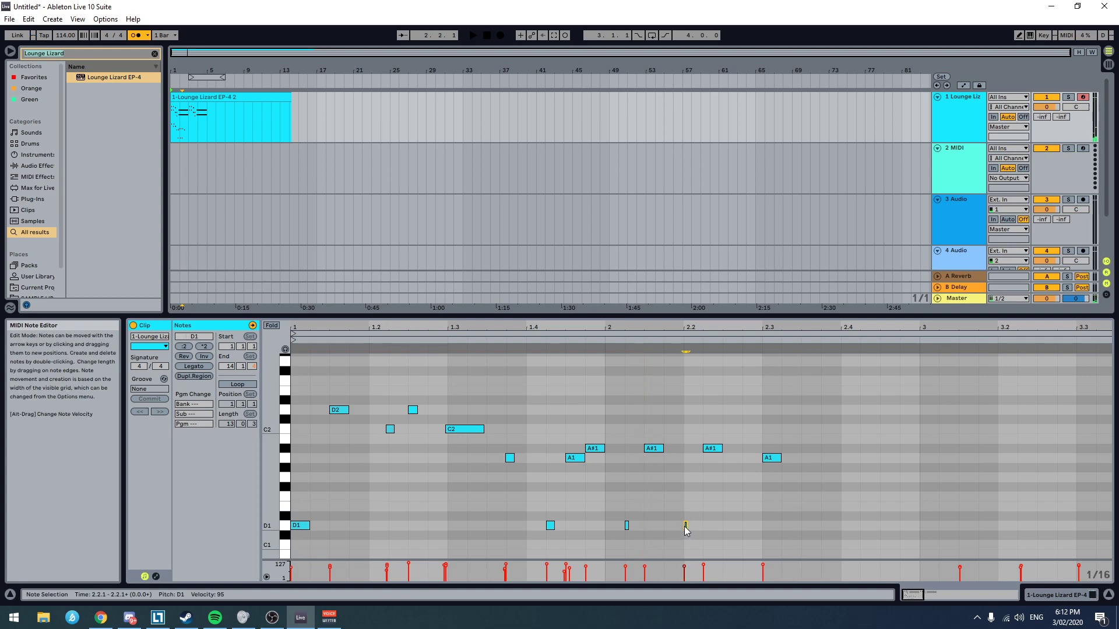
double_click(745, 526)
click(668, 490)
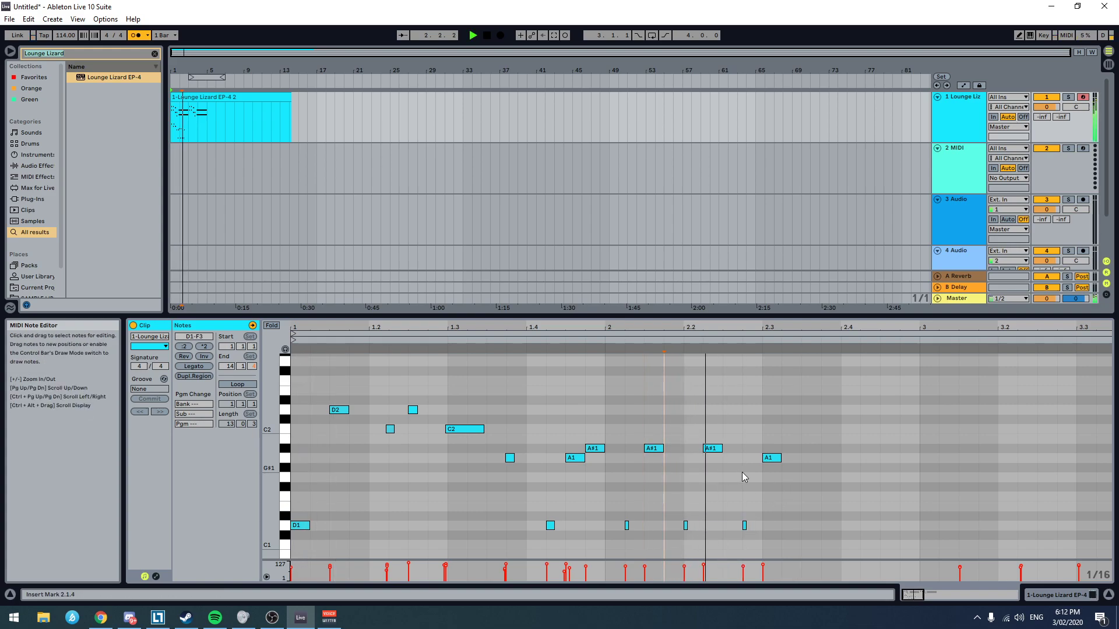
Step: Extend the A1 note at 2.3.1 to end at 2.3.4, add a C2 note there and play the phrase
drag(780, 460, 820, 460)
double_click(830, 430)
key(space)
click(740, 436)
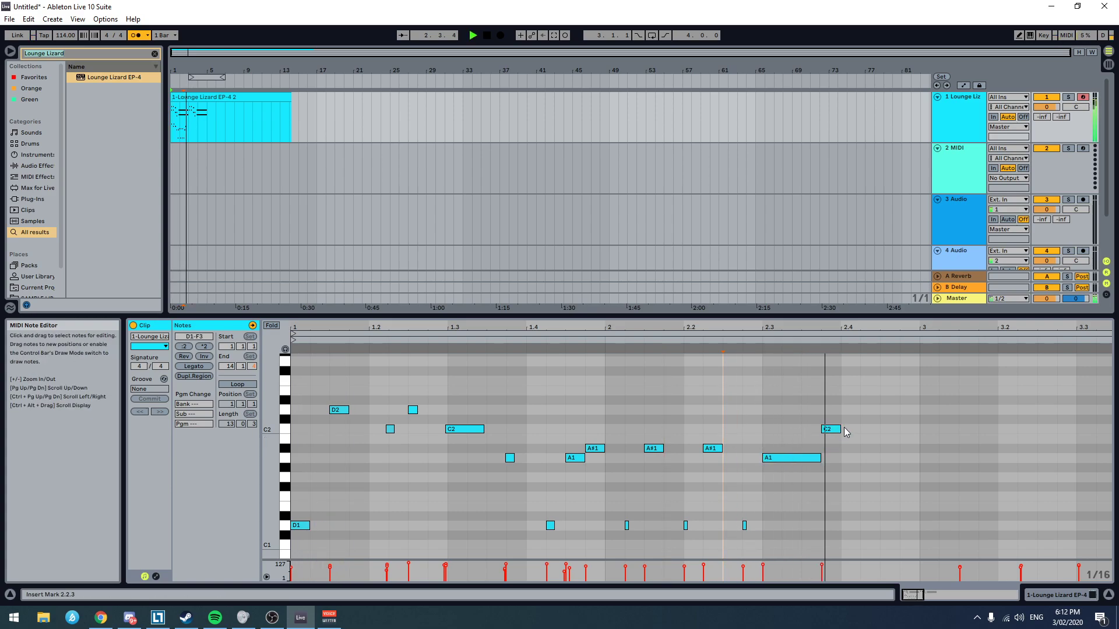
Step: Shorten the C2 note at 2.3.4 to just over half a sixteenth and play the phrase from 2.3.1
click(838, 430)
key(space)
drag(838, 432, 831, 434)
click(750, 438)
key(space)
drag(831, 430, 836, 430)
click(764, 430)
key(space)
key(space)
key(space)
key(space)
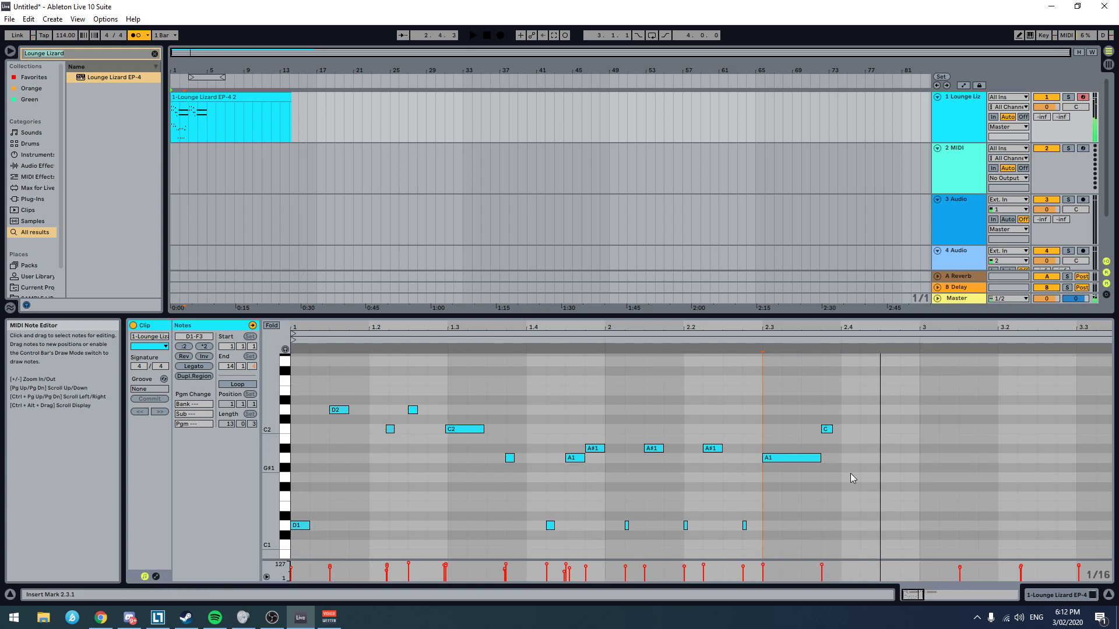
Step: Add a sixteenth-long G1 bass note at 2.4.1
double_click(849, 477)
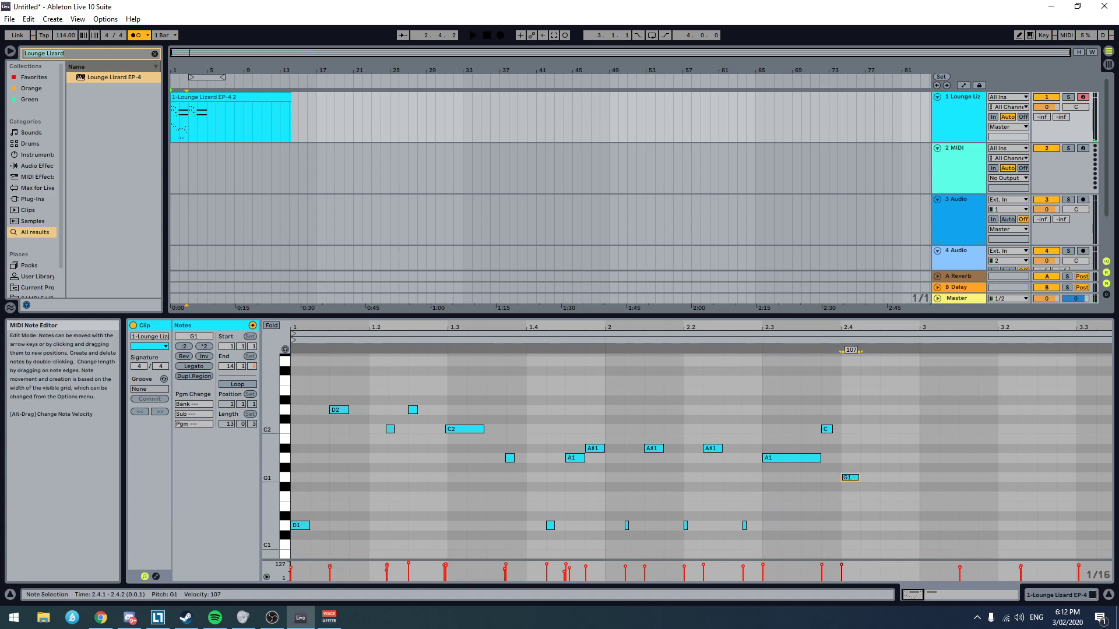
Step: Shorten the G1 bass note at 2.4.1 to a very short note and play the phrase from 2.2.3
drag(858, 479, 844, 478)
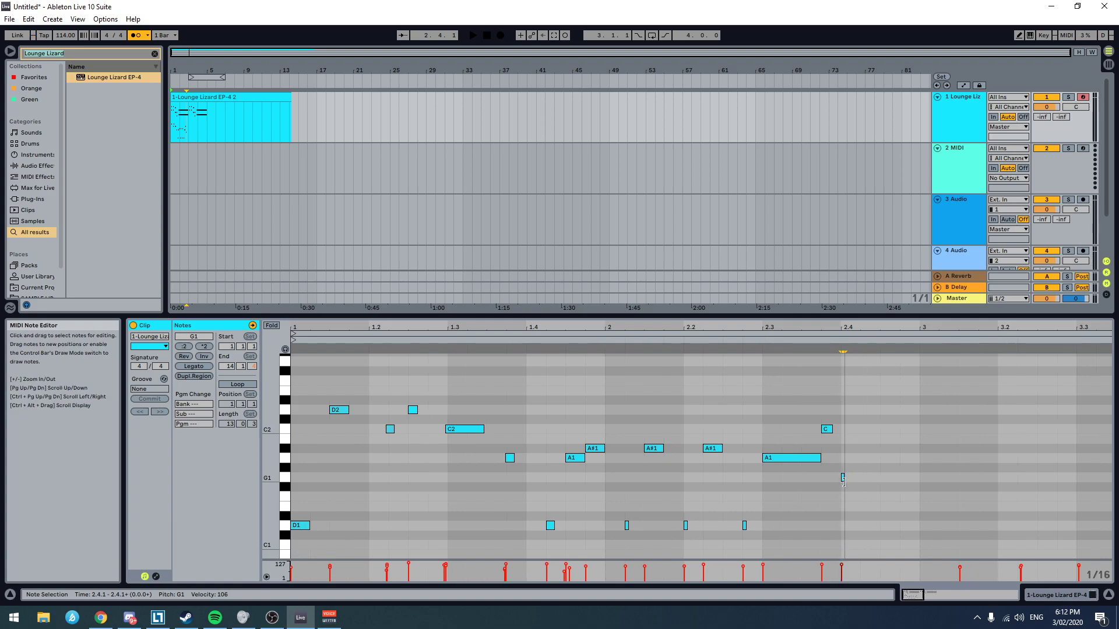
click(725, 477)
key(space)
Step: Move the very short G1 note one sixteenth later to 2.4.2 and play the phrase from 2.2.1
key(space)
drag(842, 478, 862, 478)
click(688, 478)
key(space)
key(space)
Step: Raise the very short note at 2.4.2 to G#1 and play the phrase from 2.2.3
drag(862, 476, 862, 468)
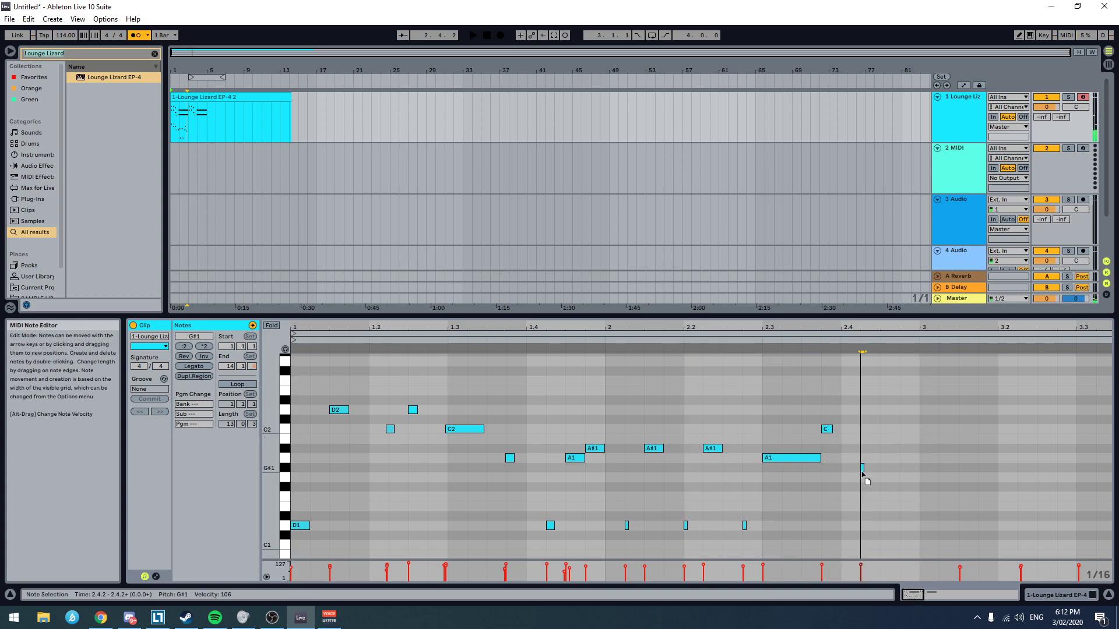
click(718, 441)
key(space)
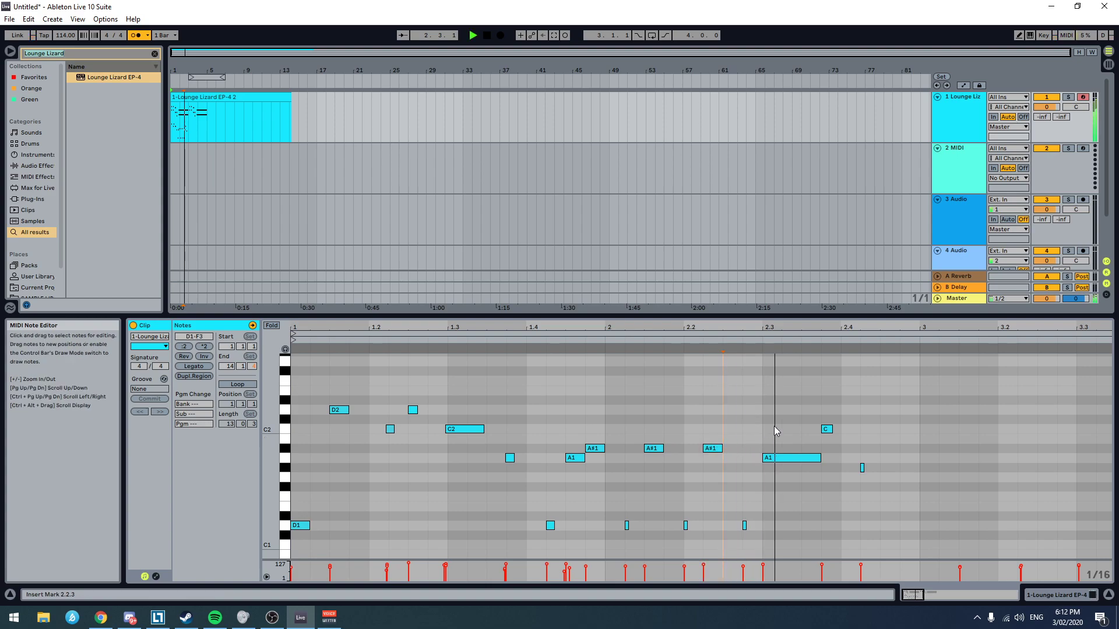
click(883, 436)
key(space)
Step: Add a C2 note about two thirds of a sixteenth long at 2.4.3 and a sixteenth-long D2 at 2.4.4, and play from 1.1.3
double_click(890, 431)
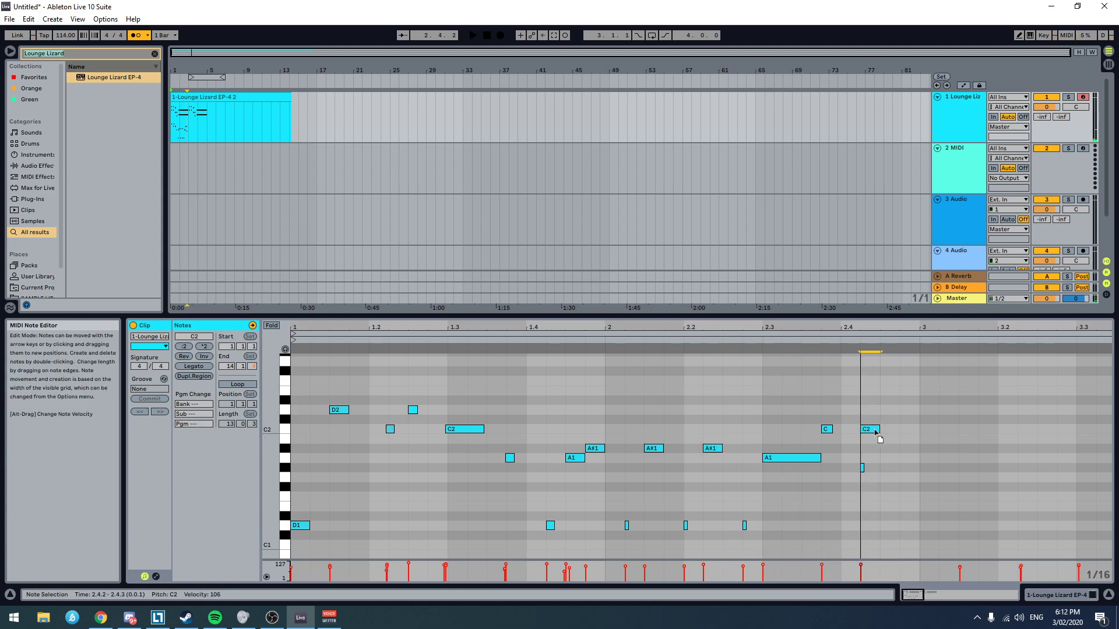
double_click(910, 421)
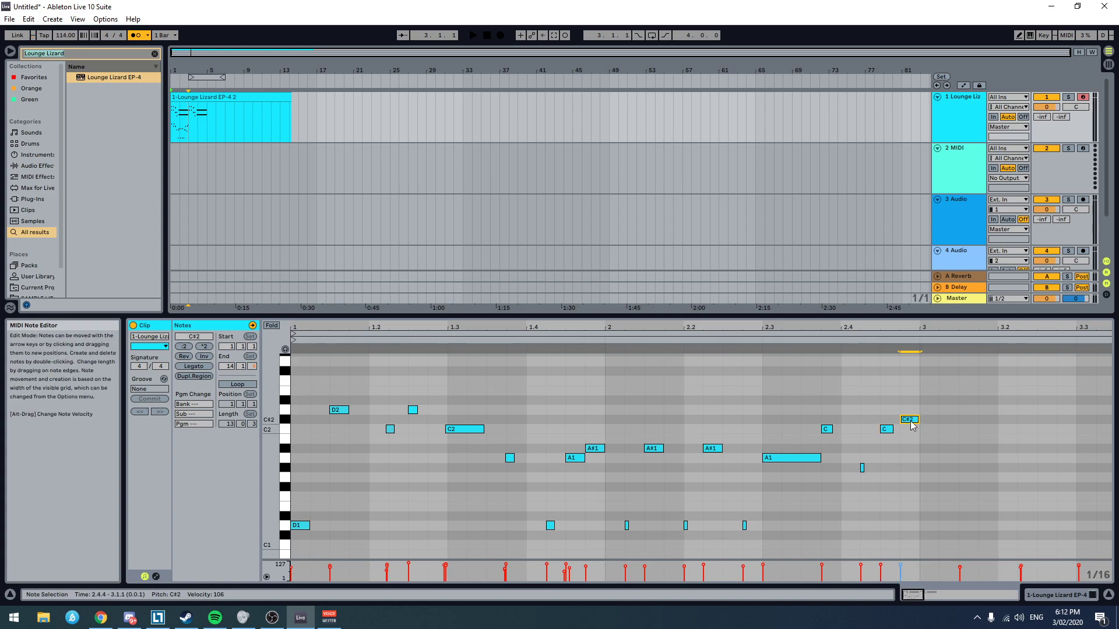
drag(913, 425, 913, 416)
click(327, 450)
key(space)
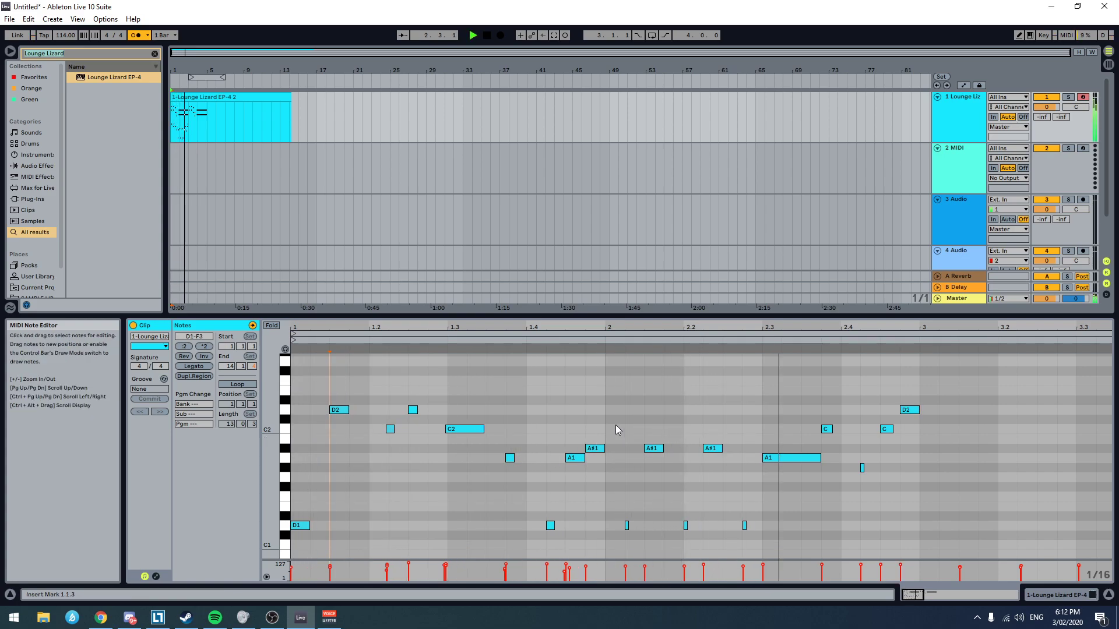
scroll(896, 487, up, 3)
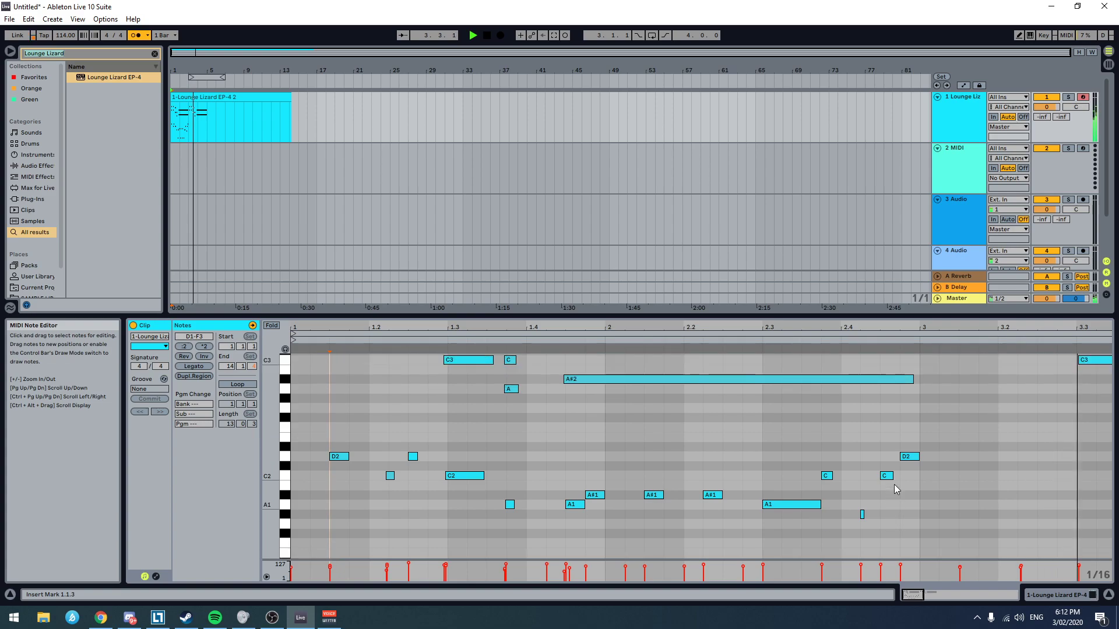
key(space)
Step: Transpose all the bass notes from D1 to D2 down one octave and play the result
scroll(652, 492, down, 5)
scroll(652, 495, down, 3)
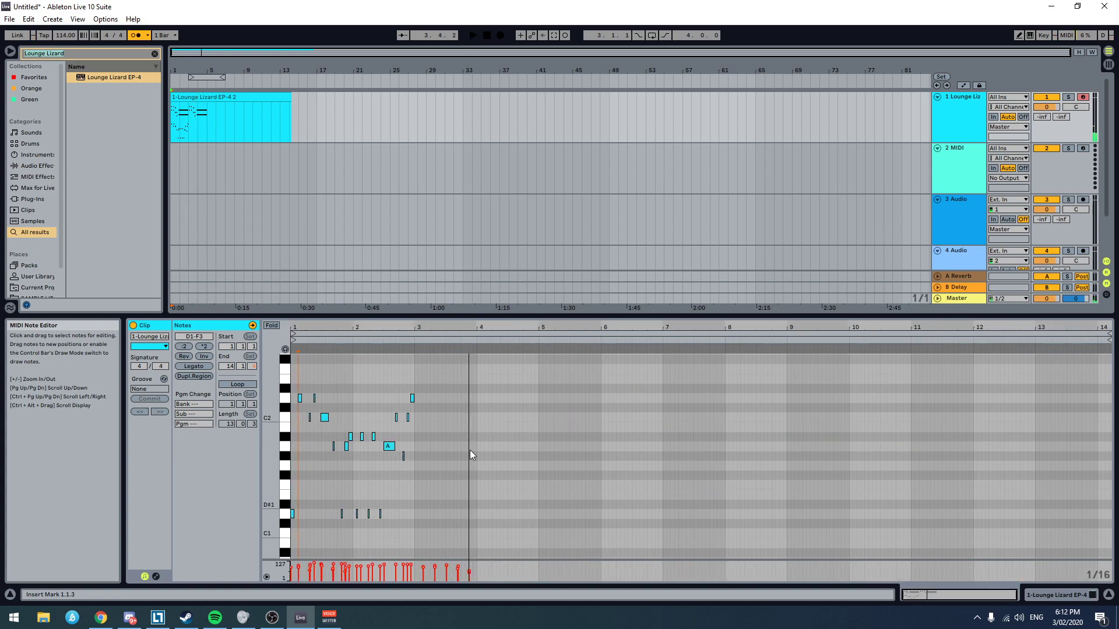
key(ctrl+a)
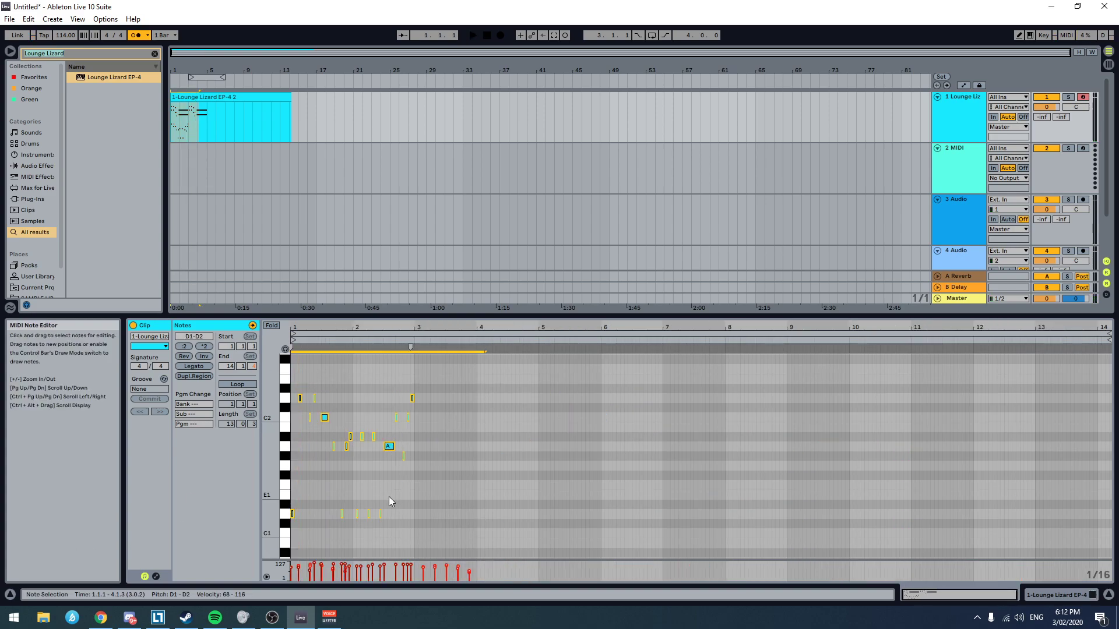
key(shift+Down)
key(space)
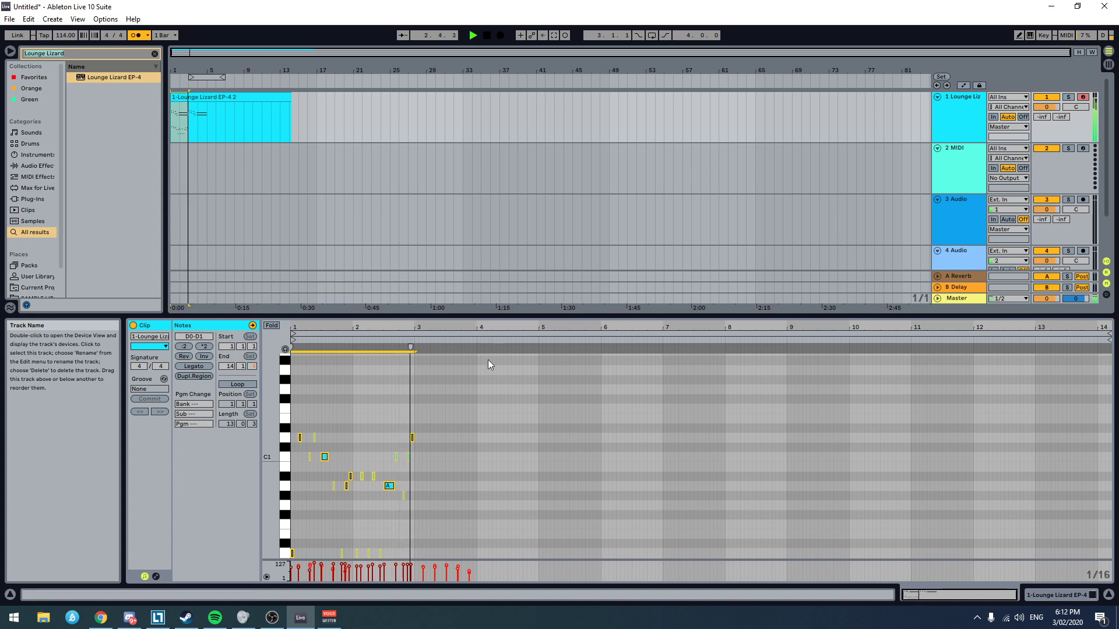
scroll(350, 451, down, 3)
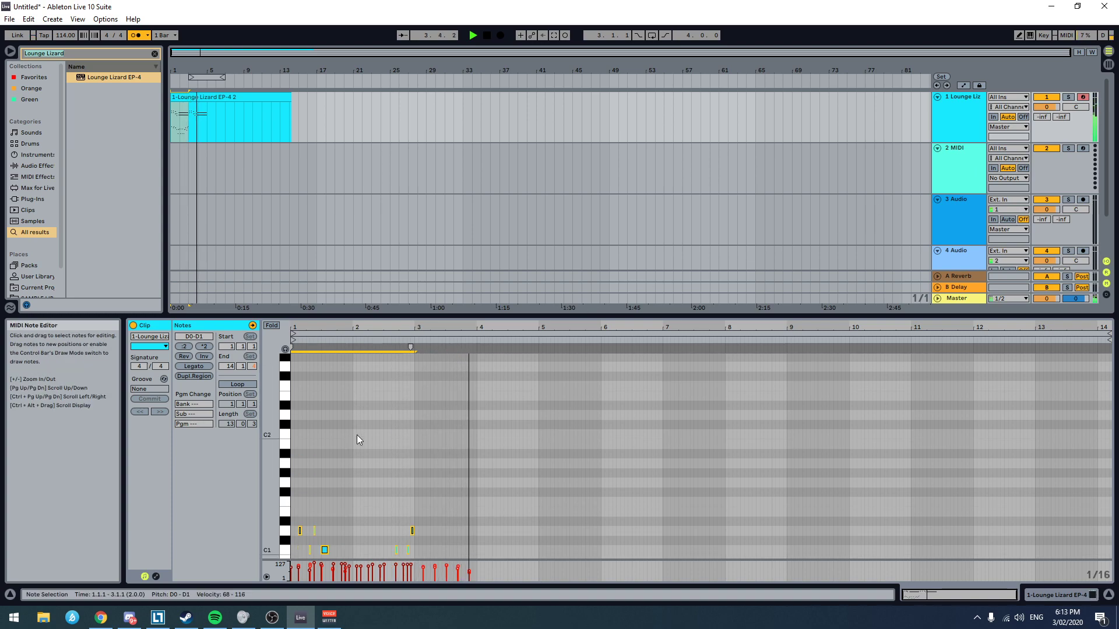
key(space)
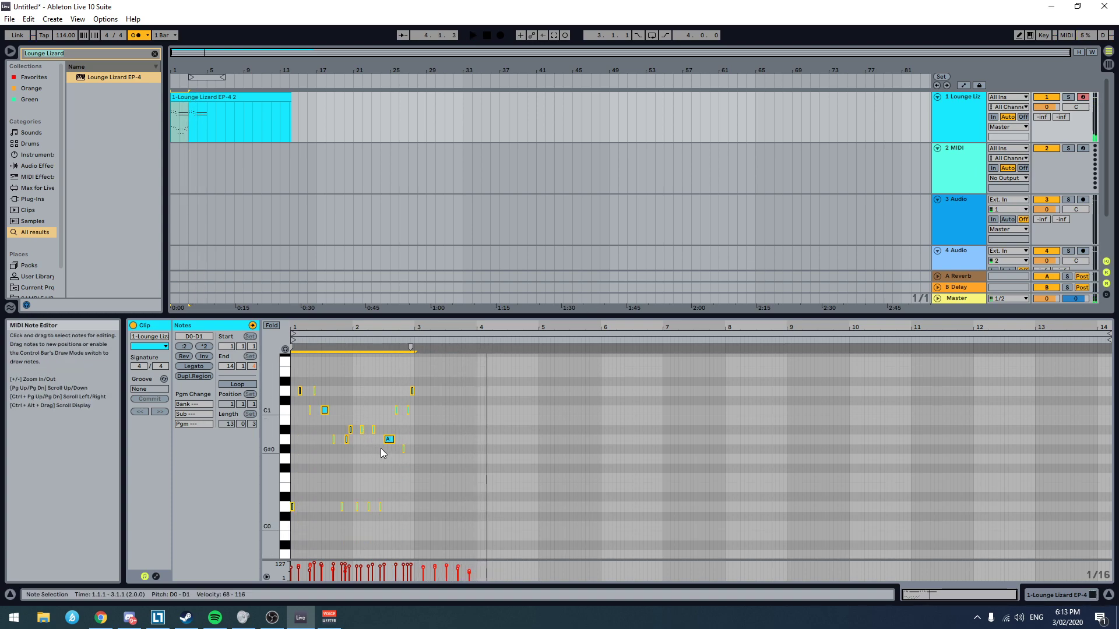
Step: Play the lowered bass line from 1.1.3 to check its first bar
scroll(334, 476, up, 6)
scroll(334, 438, down, 4)
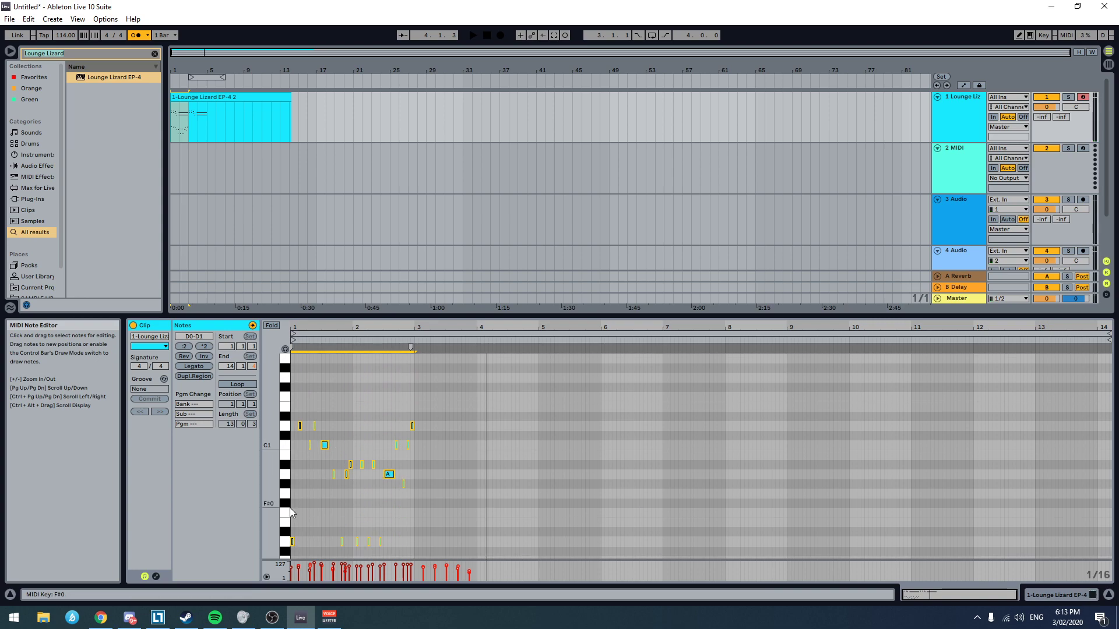
click(300, 509)
key(space)
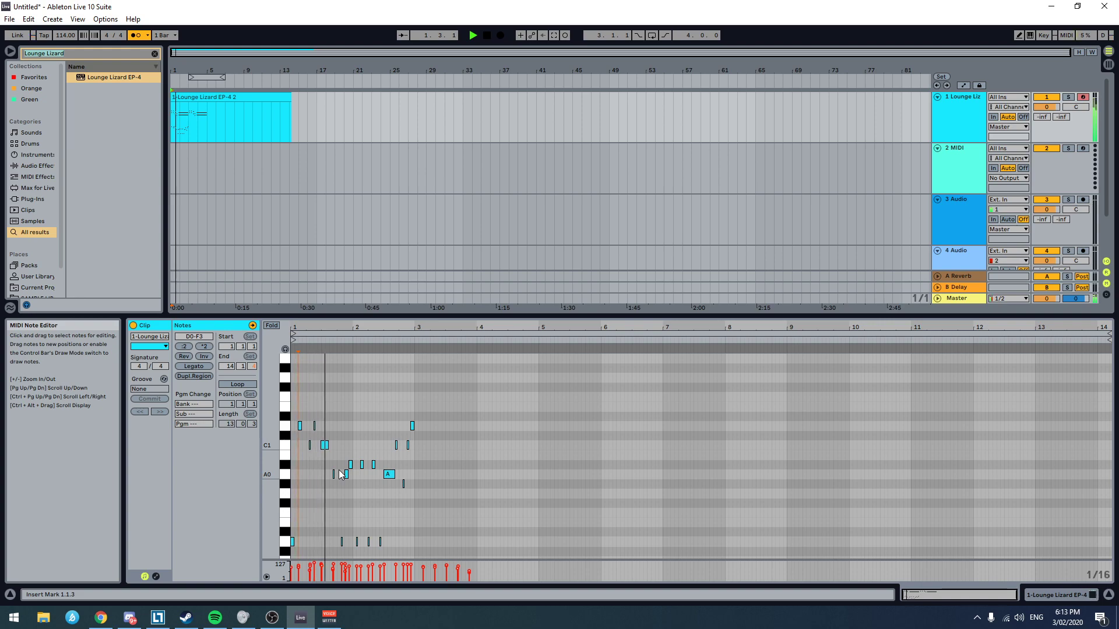
click(349, 512)
Step: Nudge the A0 note at 1.4.3 and the A#0 note at 1.4.4 slightly earlier, off the grid, and play from 1.3.4
scroll(349, 511, up, 8)
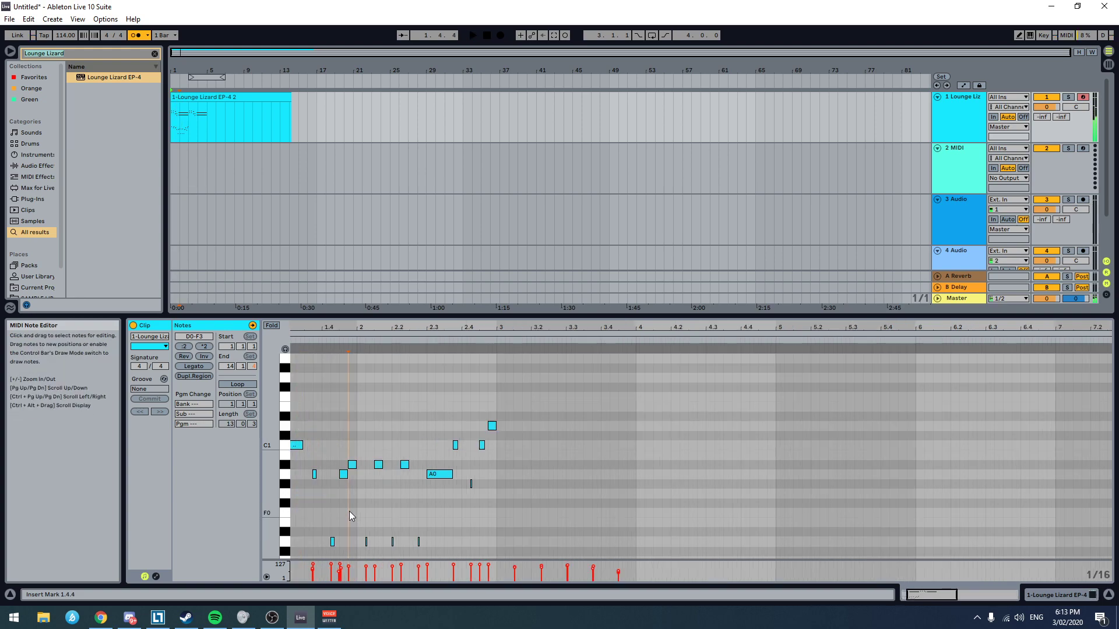
scroll(339, 508, left, 3)
drag(447, 473, 480, 467)
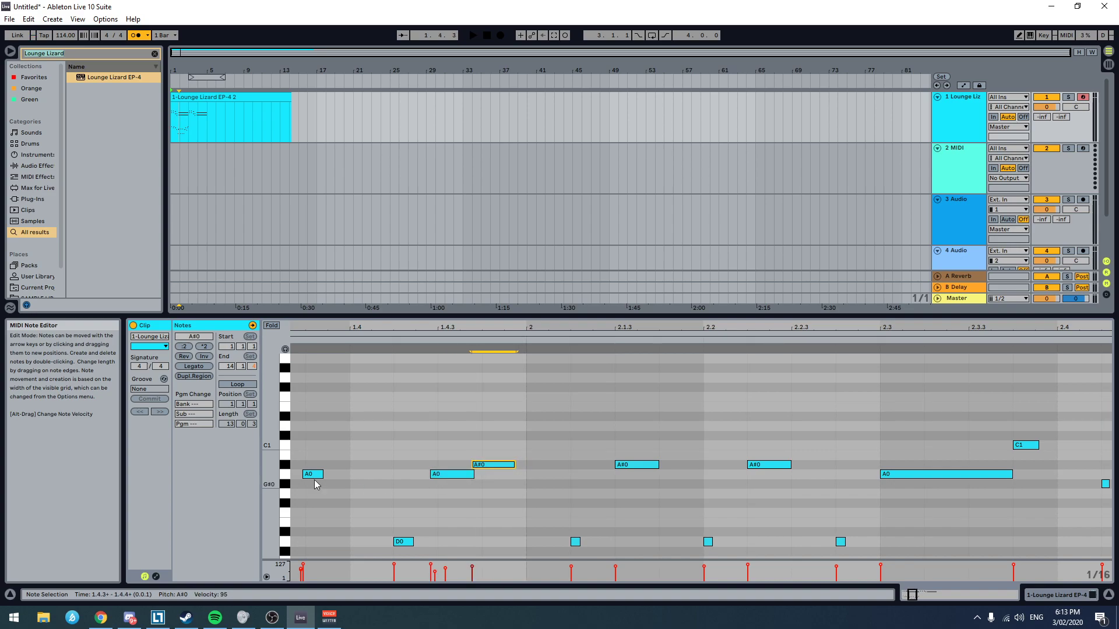
click(305, 415)
key(space)
scroll(452, 443, down, 1)
scroll(453, 443, down, 3)
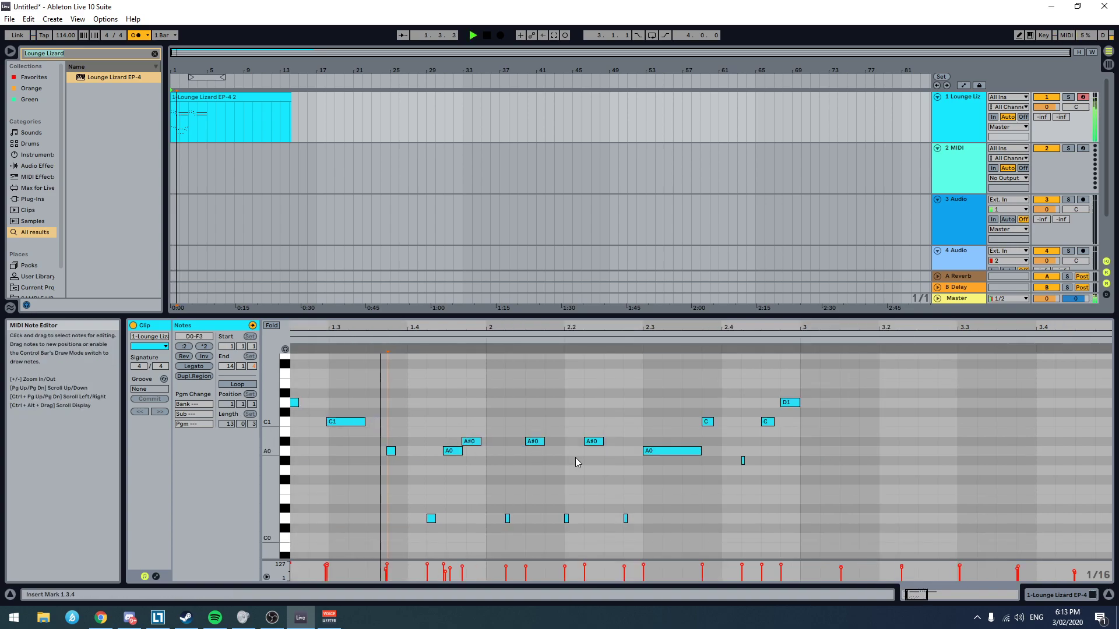
key(space)
Step: Compare the chord notes above with the bass line around bars 1 and 2 and replay the phrase
scroll(425, 447, up, 8)
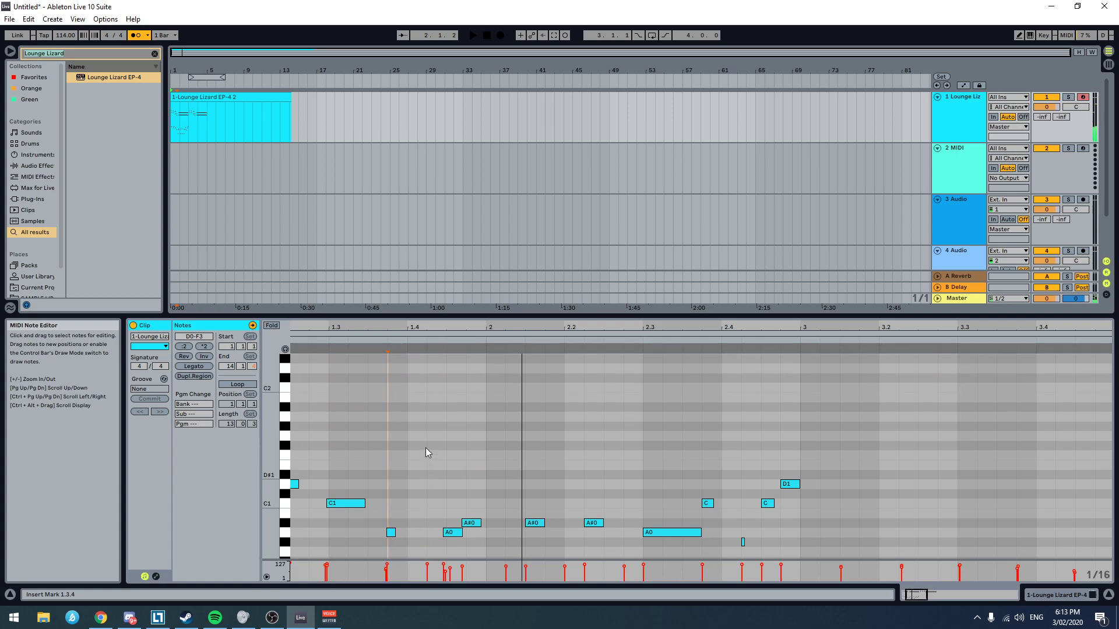
scroll(426, 445, down, 4)
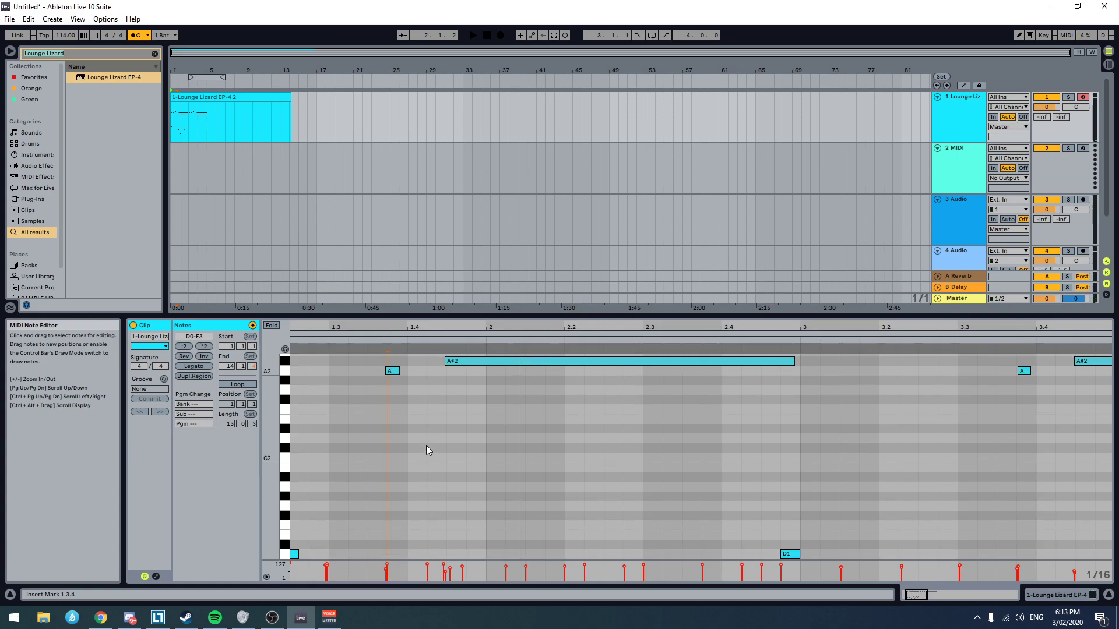
scroll(428, 443, up, 3)
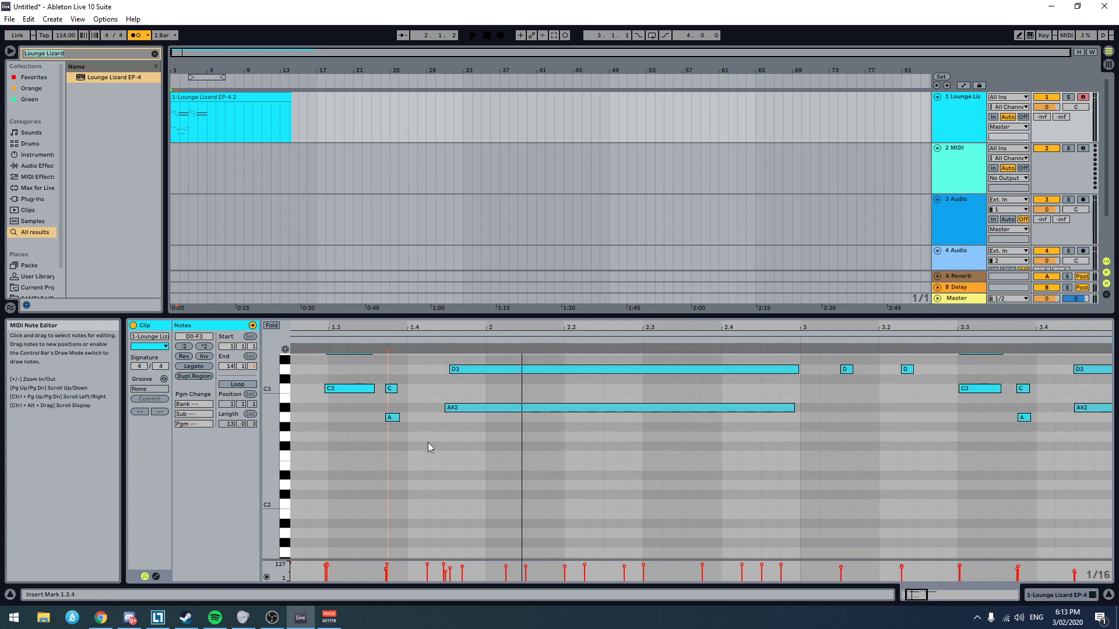
scroll(428, 442, down, 7)
key(space)
key(space)
Step: Nudge the D0 note at 1.4.2 slightly earlier and play the phrase from 1.3.4
scroll(440, 532, up, 2)
scroll(440, 532, up, 2)
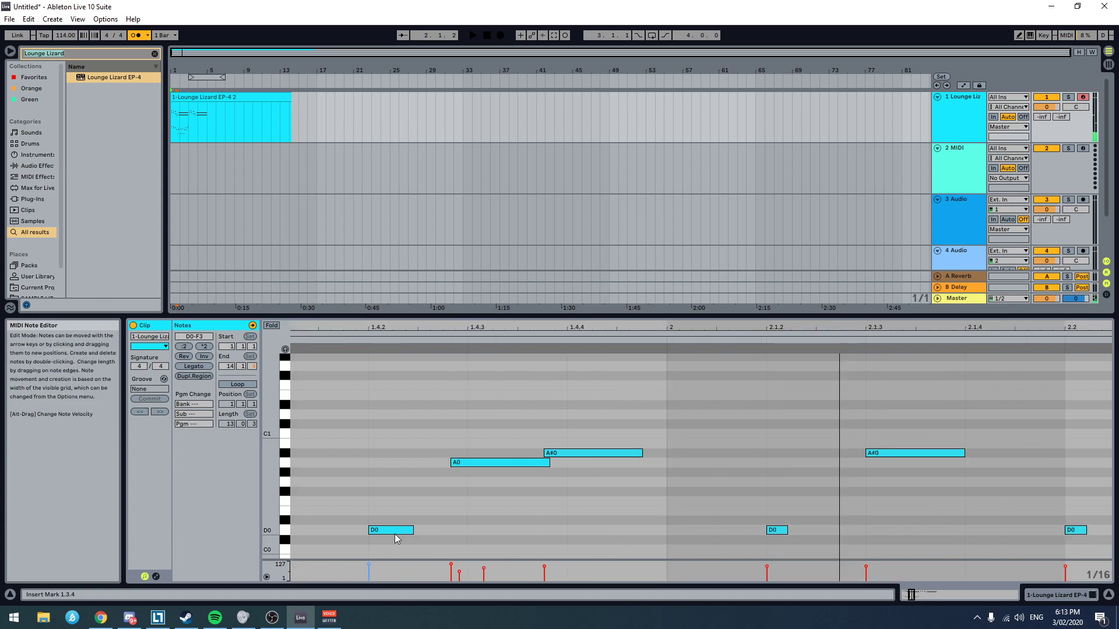
scroll(394, 534, down, 2)
drag(390, 532, 362, 531)
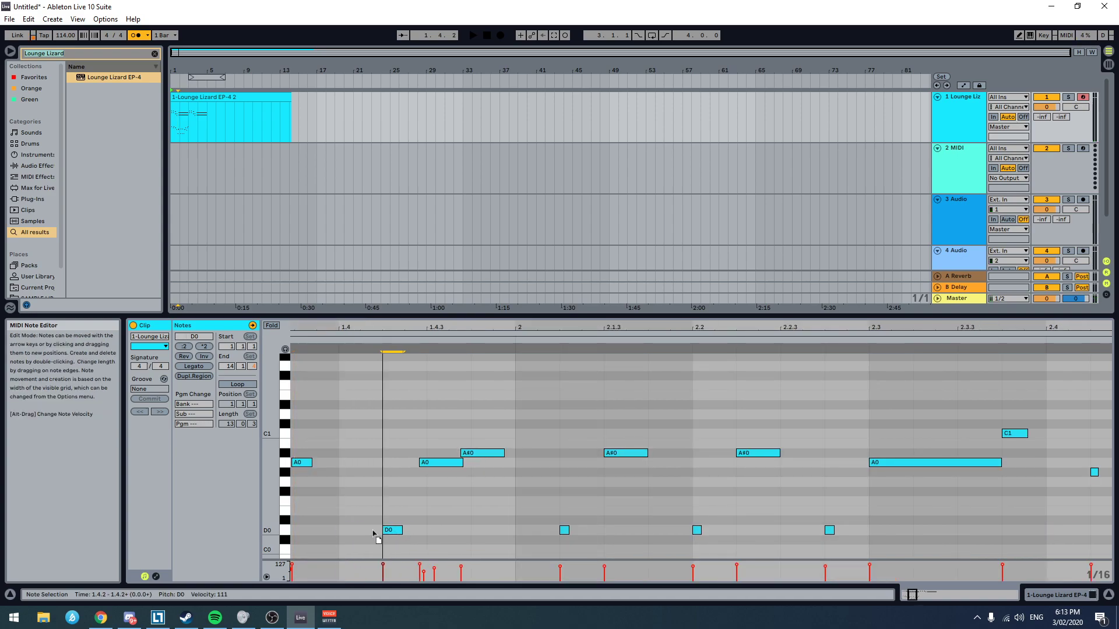
click(309, 521)
key(space)
scroll(446, 514, down, 2)
scroll(446, 519, down, 2)
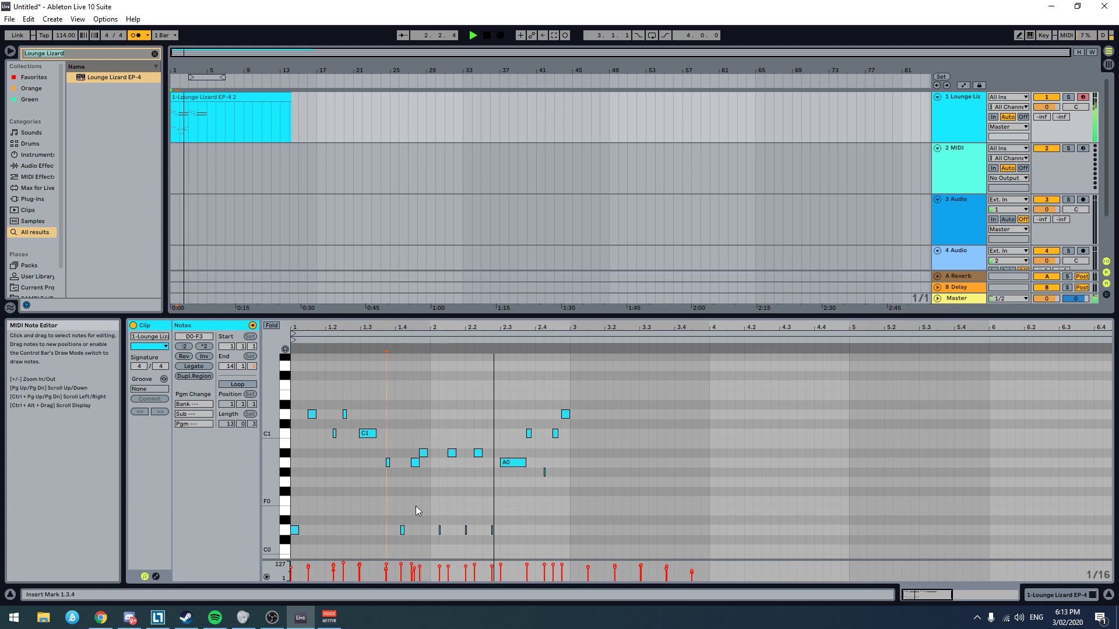
scroll(414, 513, up, 4)
key(space)
Step: Fine-tune the nudged D0 note to start about a third of a sixteenth before 1.4.2 and play the bass line
click(387, 530)
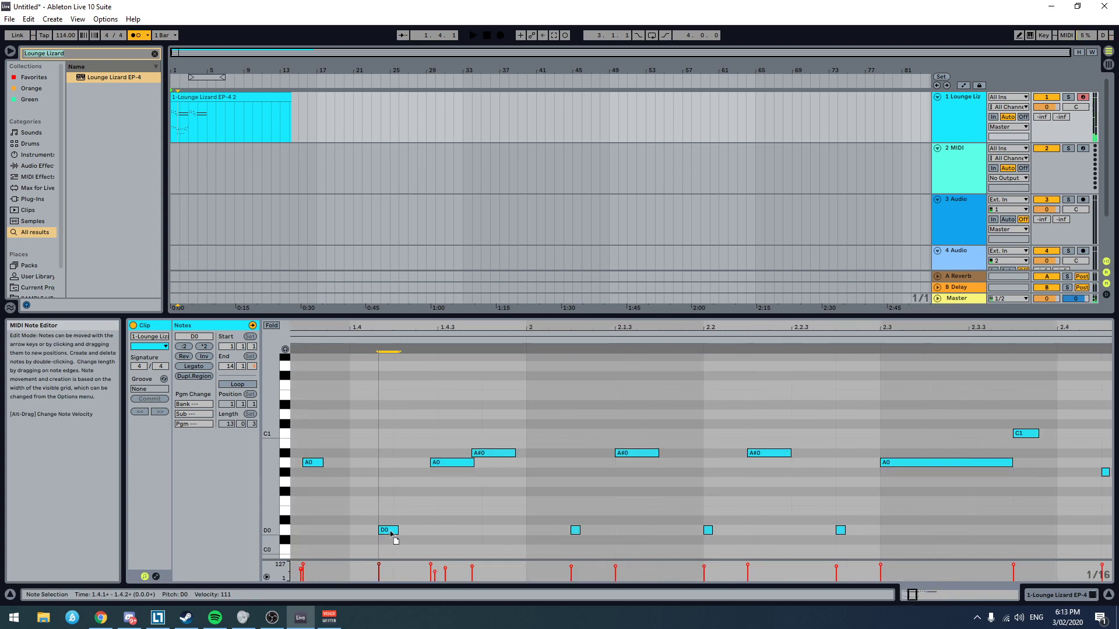
scroll(440, 540, down, 2)
scroll(414, 544, up, 4)
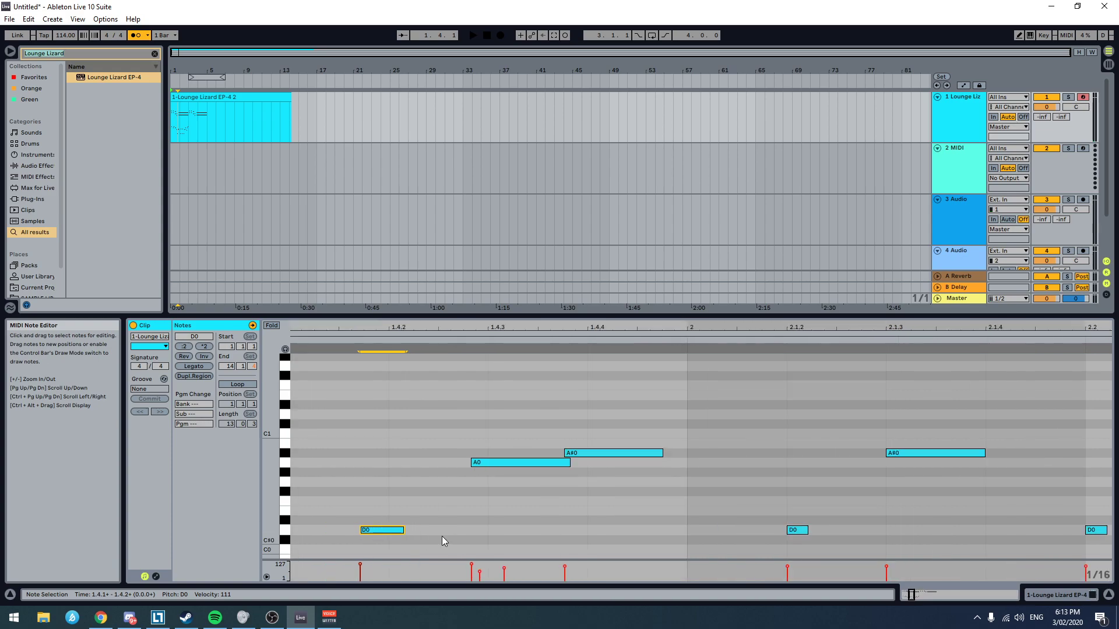
click(348, 534)
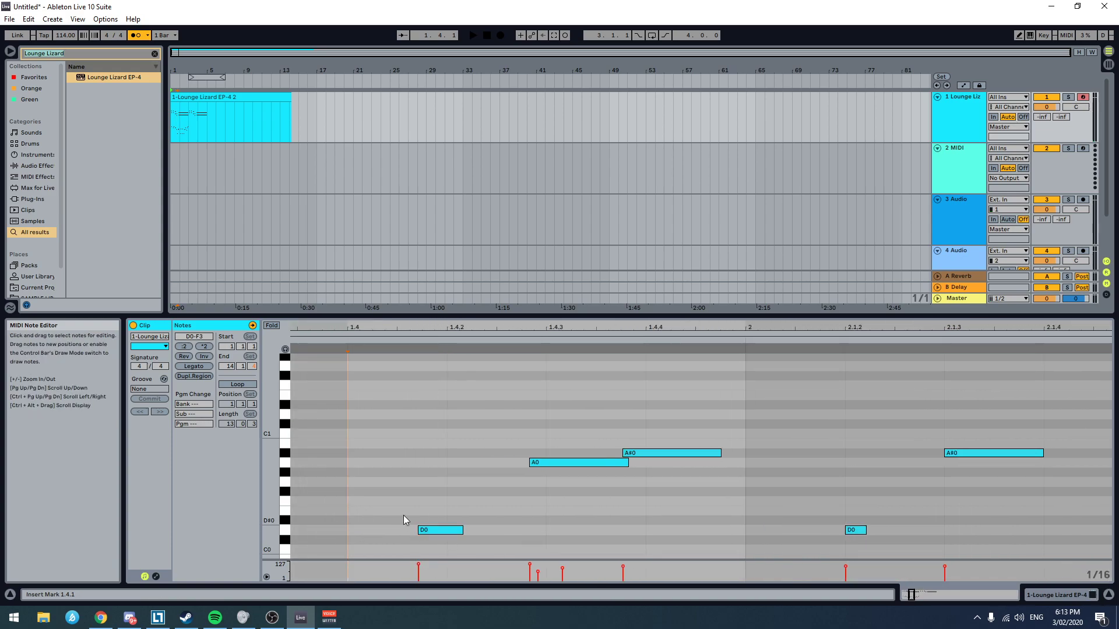
scroll(397, 516, down, 8)
key(space)
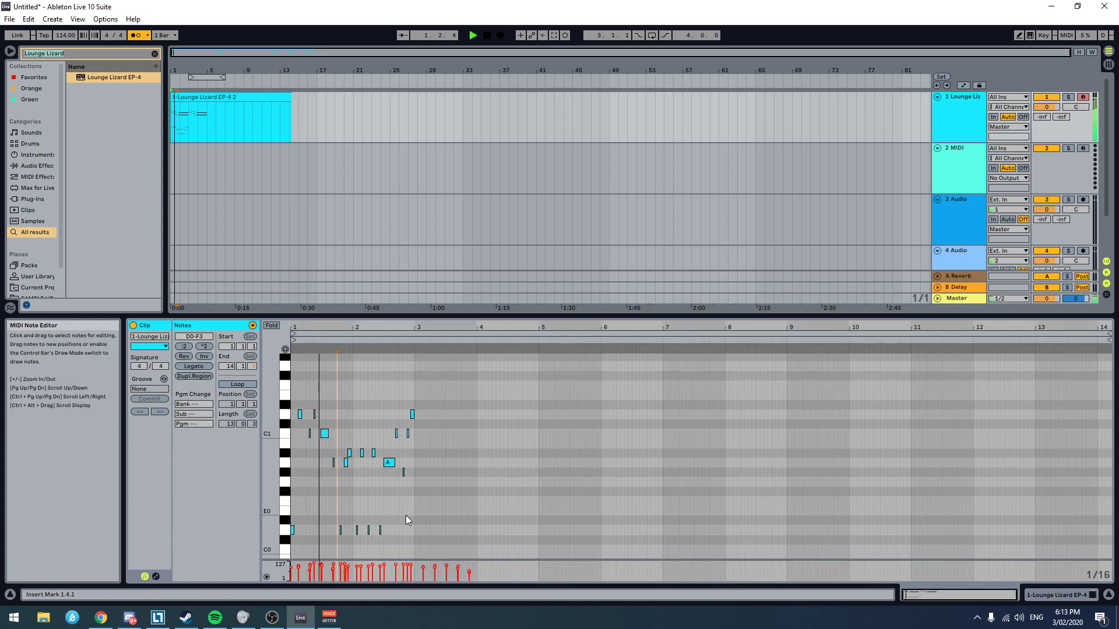
Step: Check the timing of the nudged notes around 1.4.2 to 1.4.4 and play the bass line again
scroll(340, 533, up, 10)
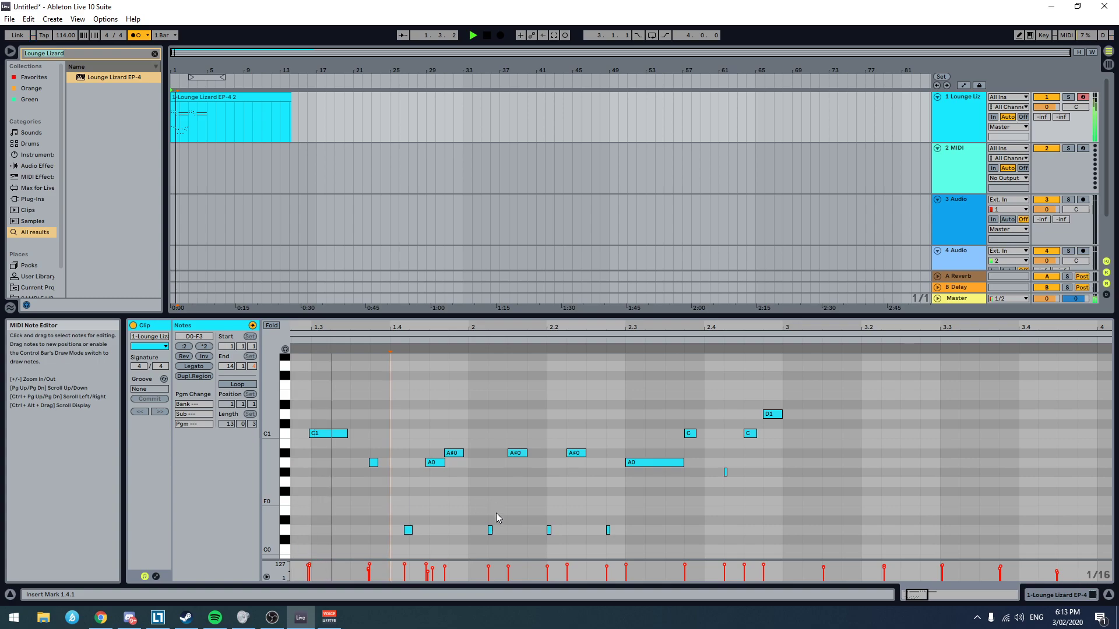
scroll(434, 522, up, 3)
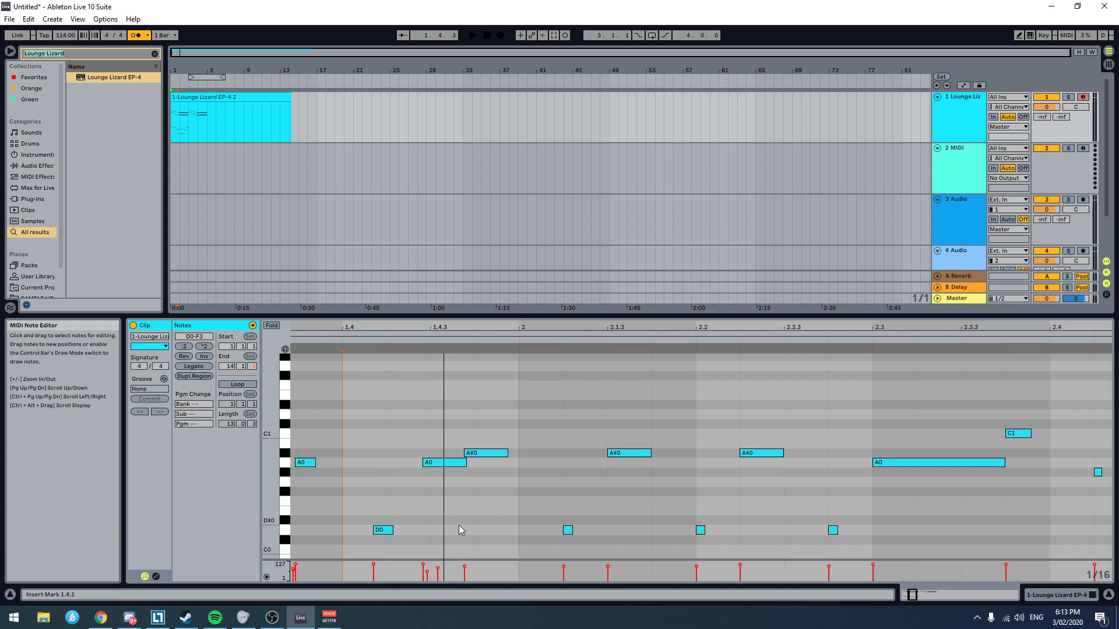
scroll(434, 535, down, 1)
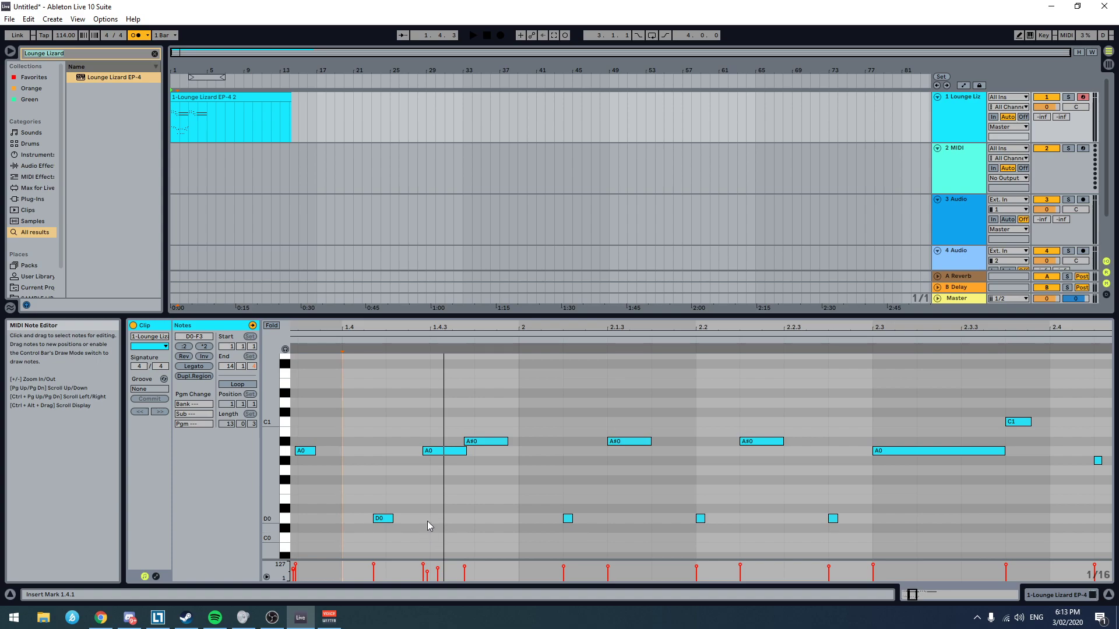
scroll(428, 521, down, 5)
key(space)
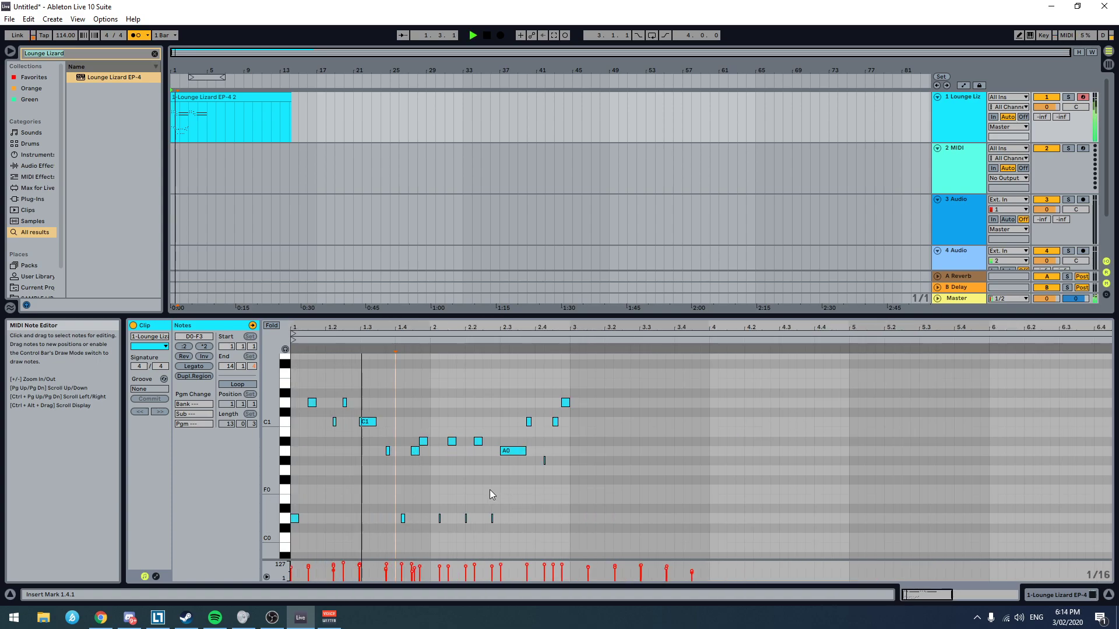
key(space)
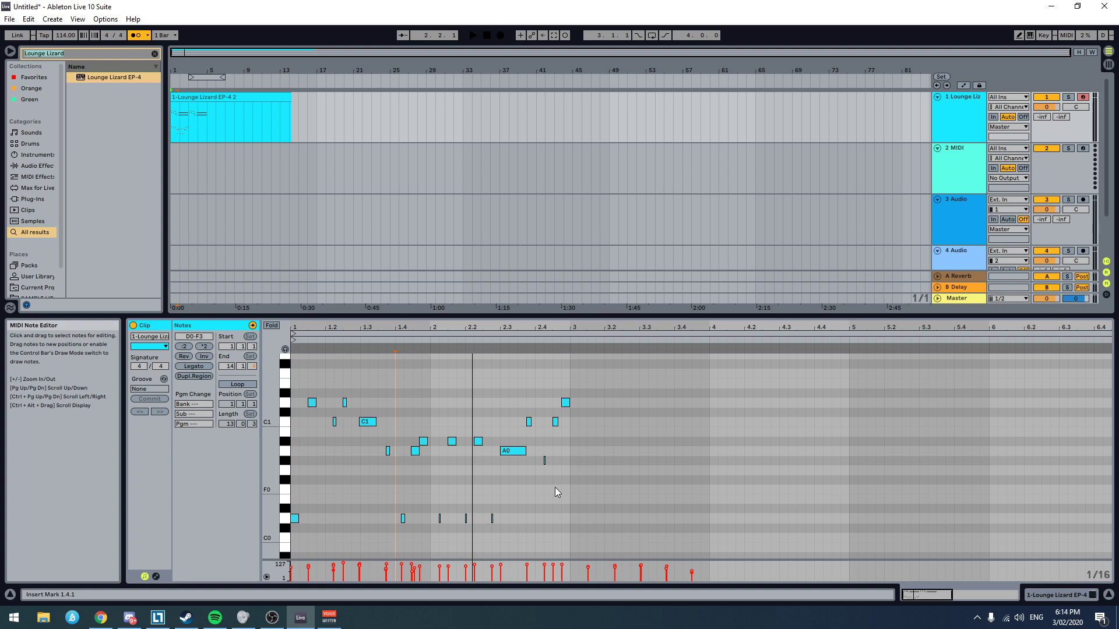
Step: Play the complete two-bar bass line from 1.1.1
scroll(403, 477, up, 3)
scroll(403, 477, left, 4)
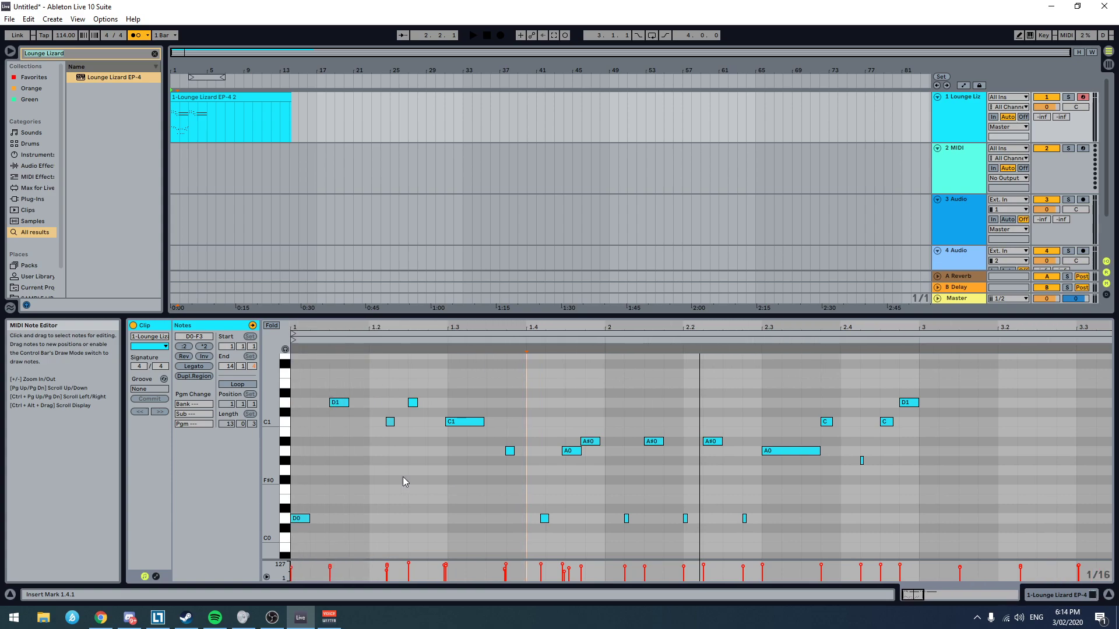
click(295, 488)
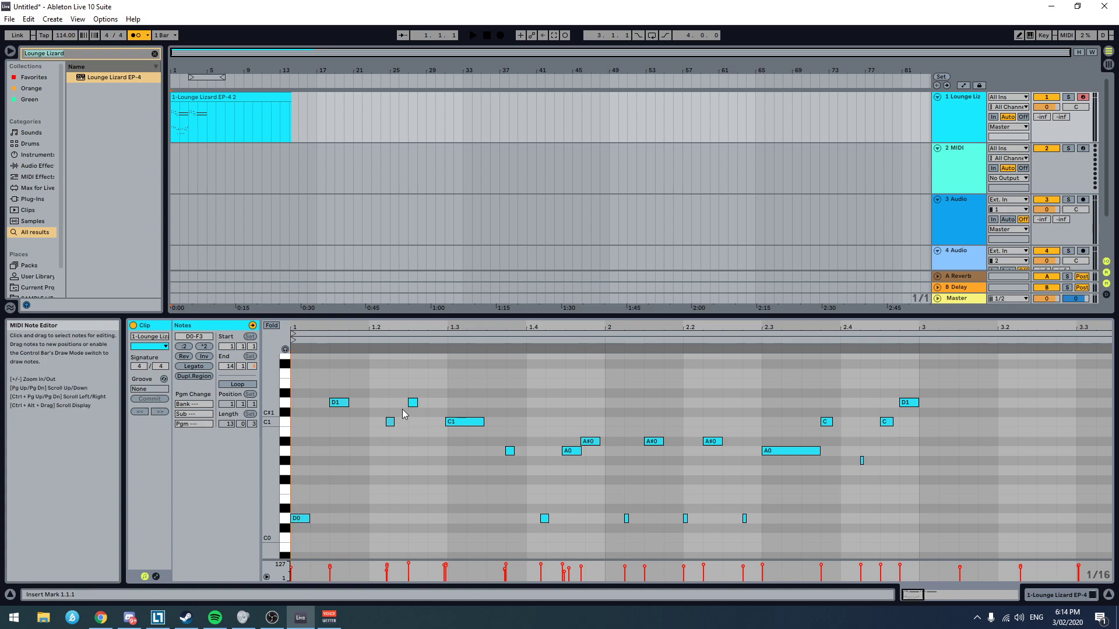
key(space)
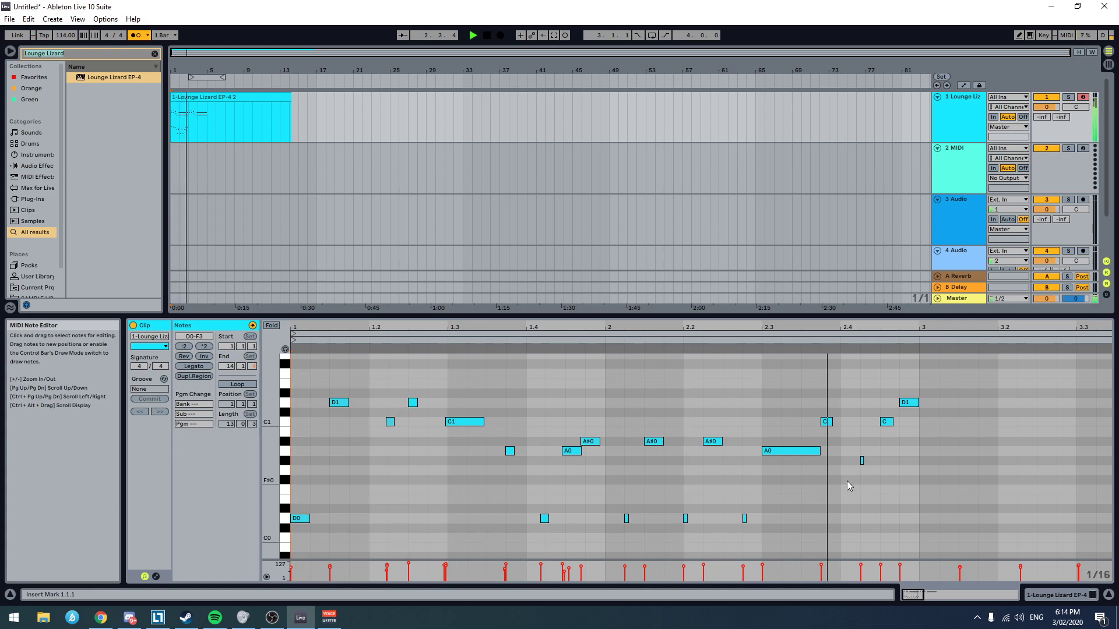
Step: Stop playback and select all the bass notes of the two-bar phrase, from D0 to D1
scroll(848, 480, down, 5)
key(space)
drag(444, 532, 229, 397)
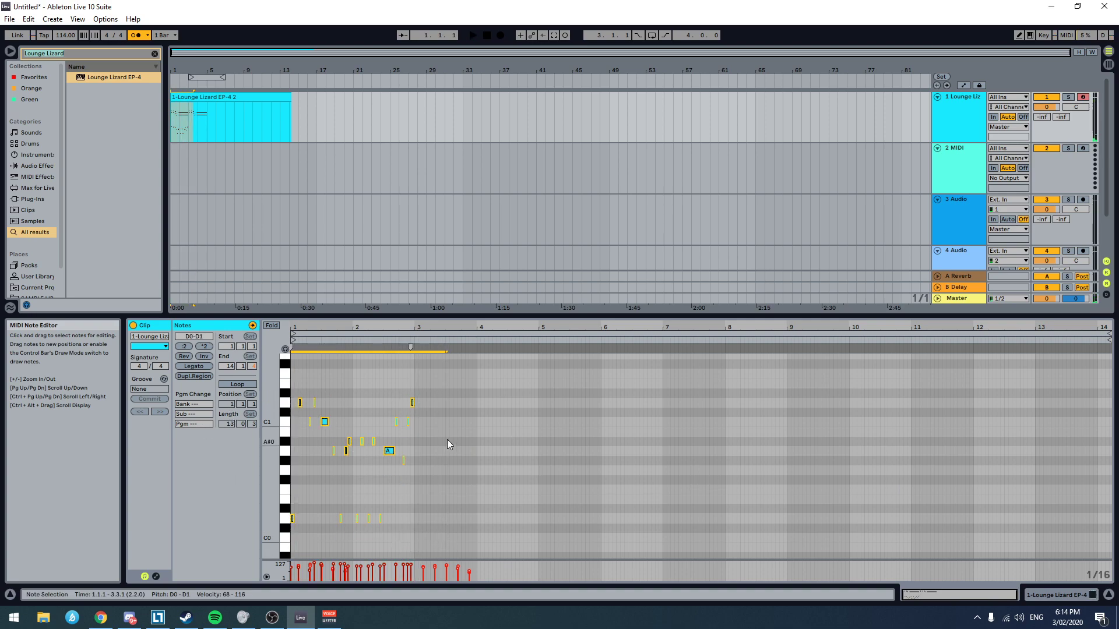
Step: Try copying the selected bass notes to just before bar 3, play the transition, and undo the copy
drag(412, 406, 529, 404)
click(400, 399)
key(space)
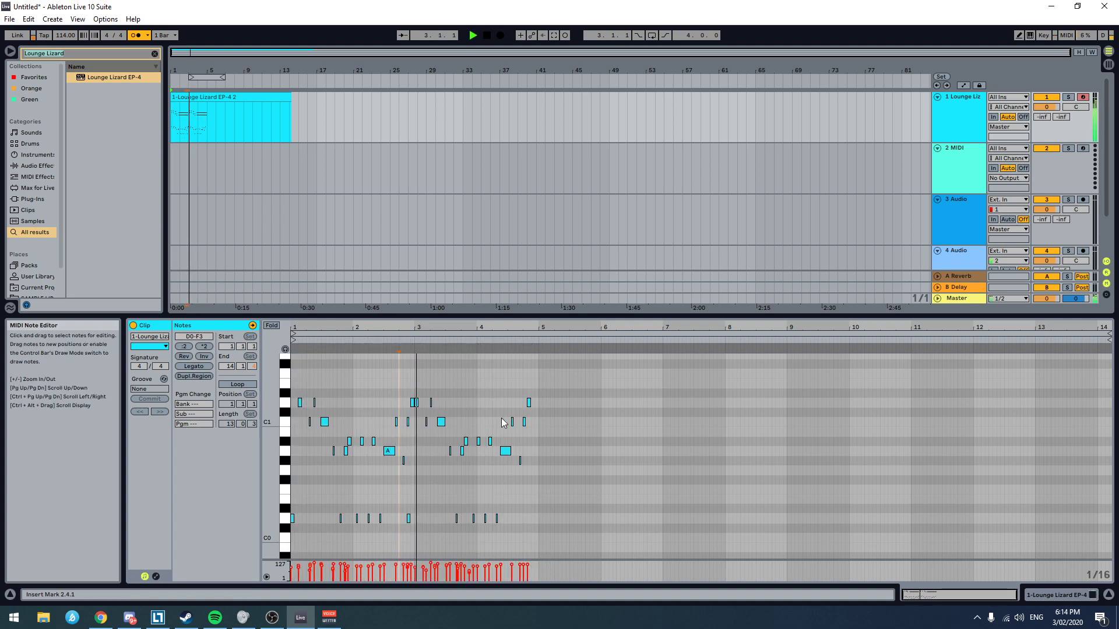
key(space)
key(ctrl+z)
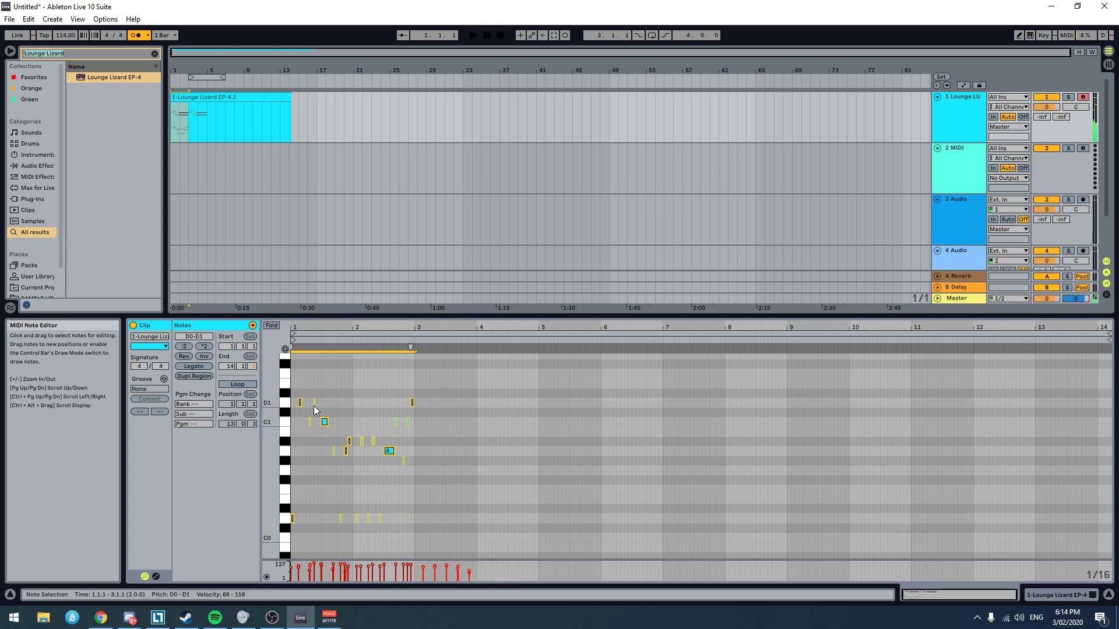
Step: Copy the selected two-bar bass line so it repeats from 3.1.1, and play the repeat from 2.4.1
scroll(318, 414, up, 7)
scroll(392, 435, down, 6)
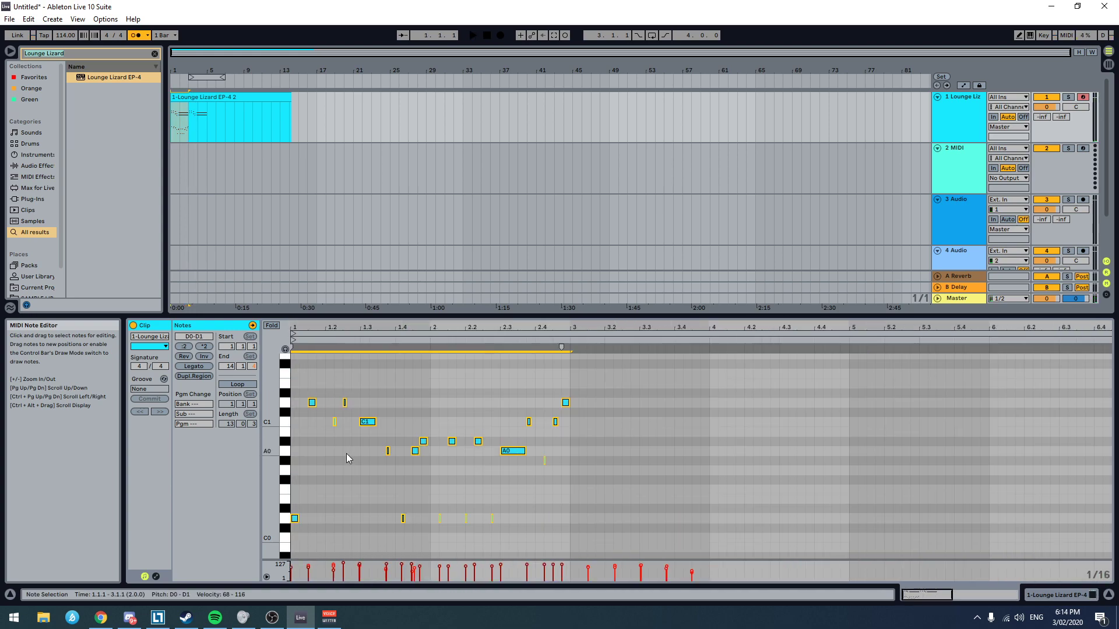
drag(296, 518, 575, 522)
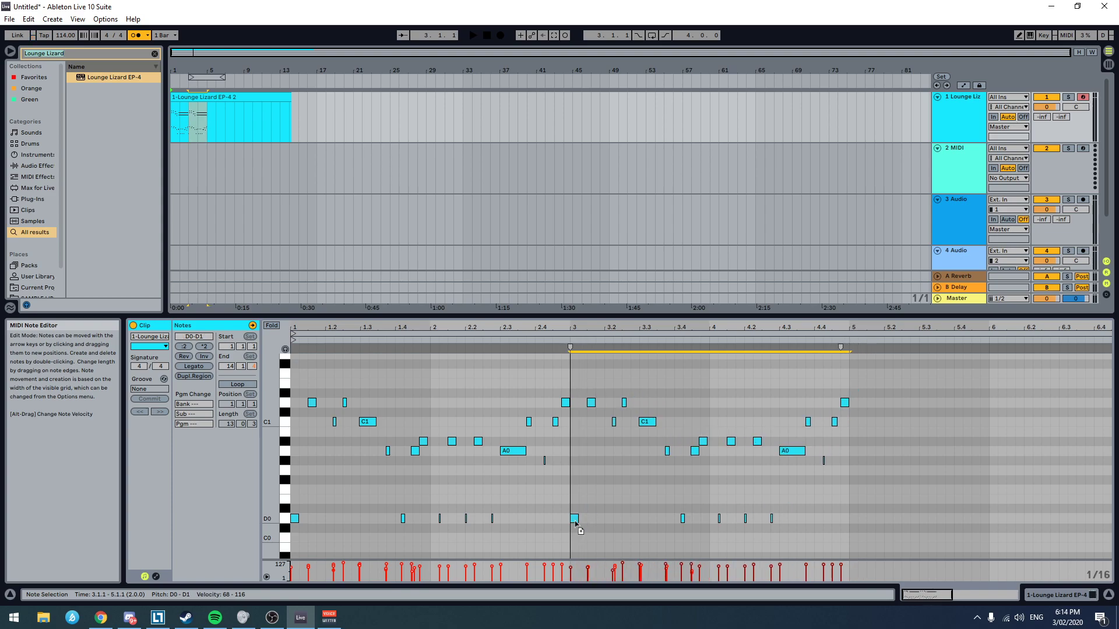
click(542, 377)
key(space)
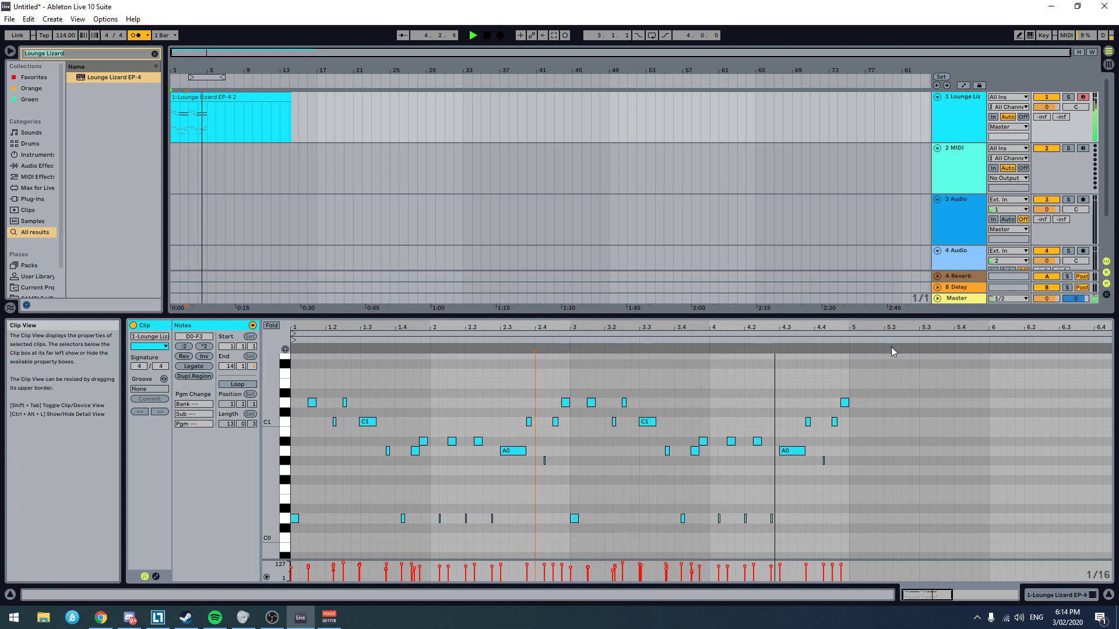
key(space)
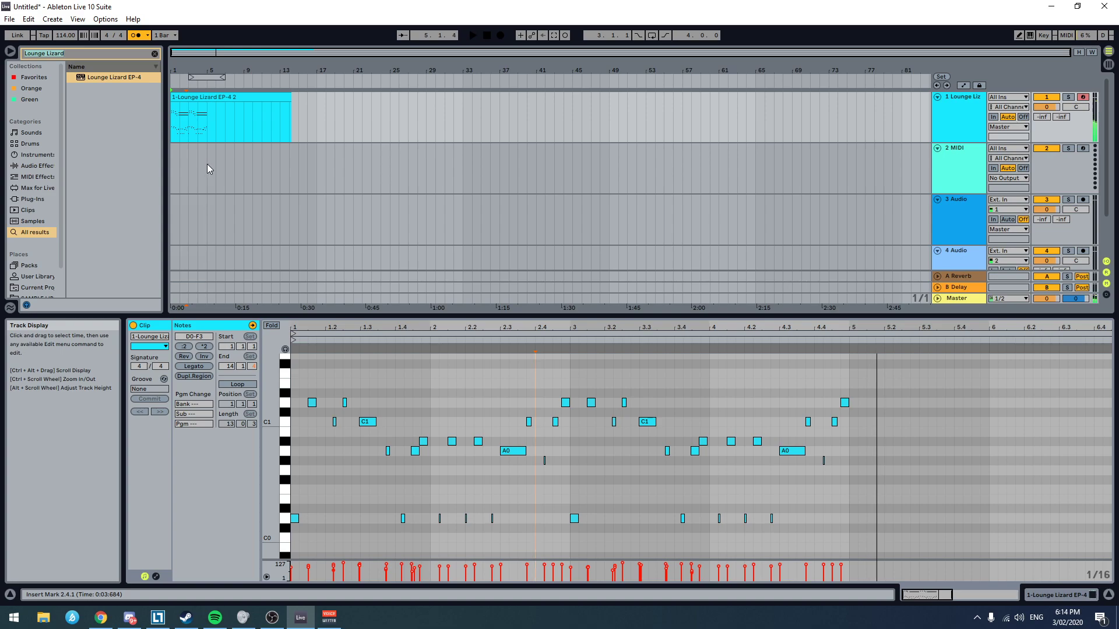
Step: Shorten the Lounge Lizard clip in the arrangement so it ends at 5.1.1, making it four bars long
click(200, 165)
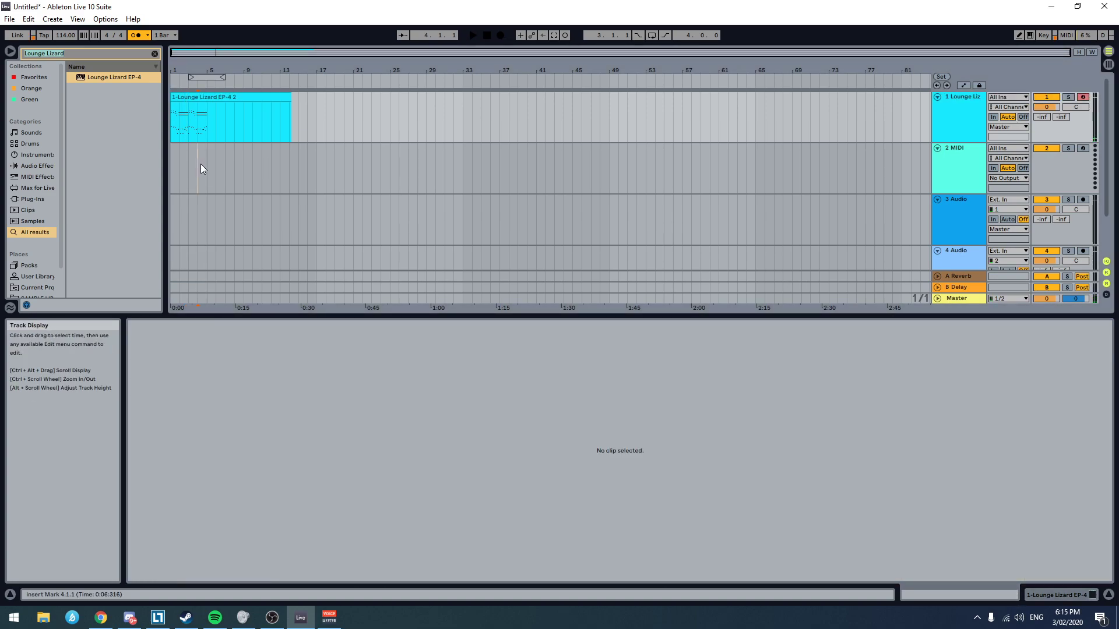
drag(291, 100, 207, 129)
scroll(229, 130, up, 3)
scroll(229, 131, left, 3)
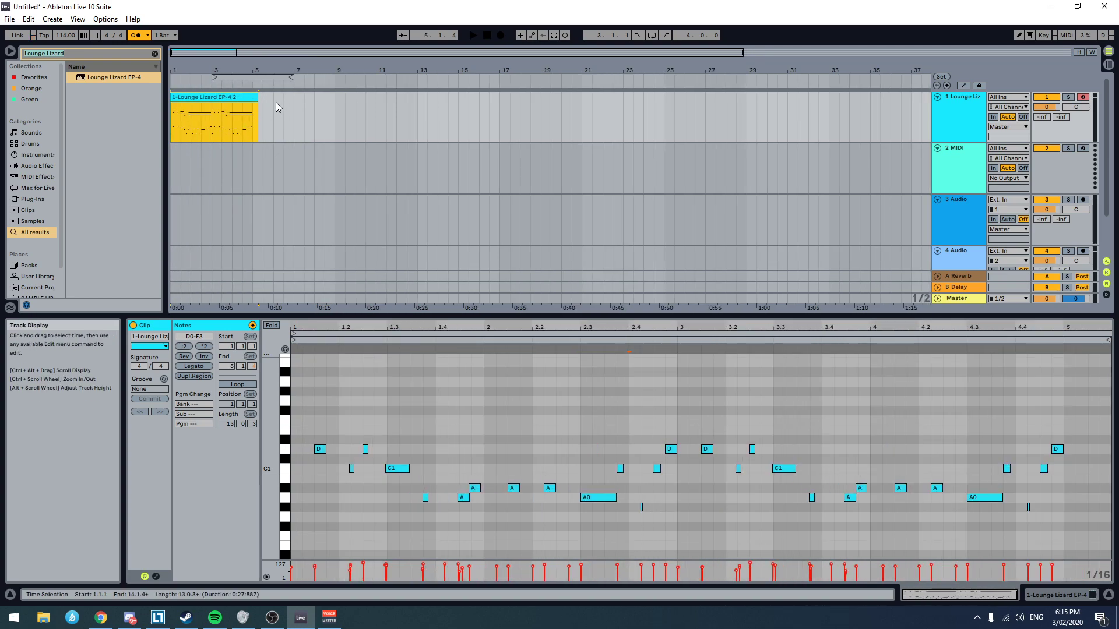
scroll(265, 106, up, 5)
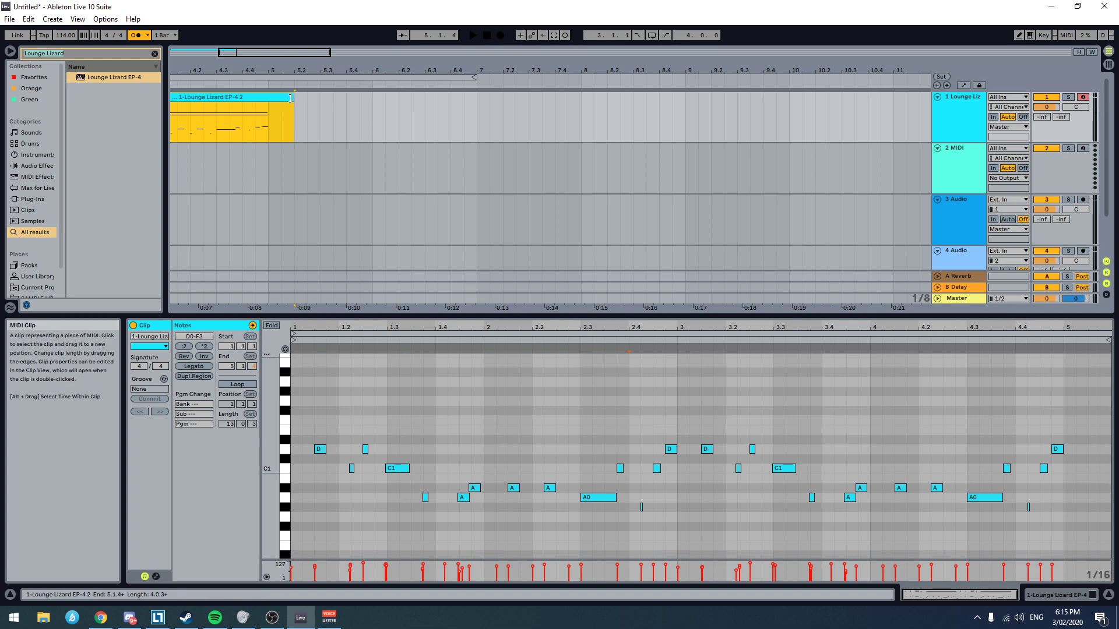
drag(289, 98, 271, 98)
scroll(300, 153, down, 3)
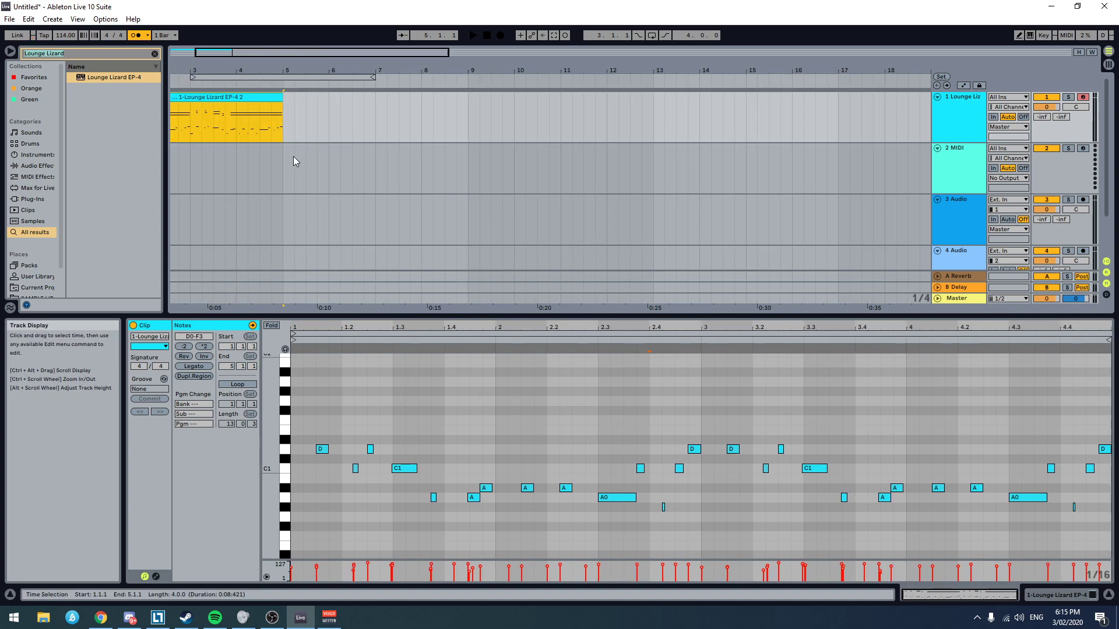
scroll(264, 152, left, 3)
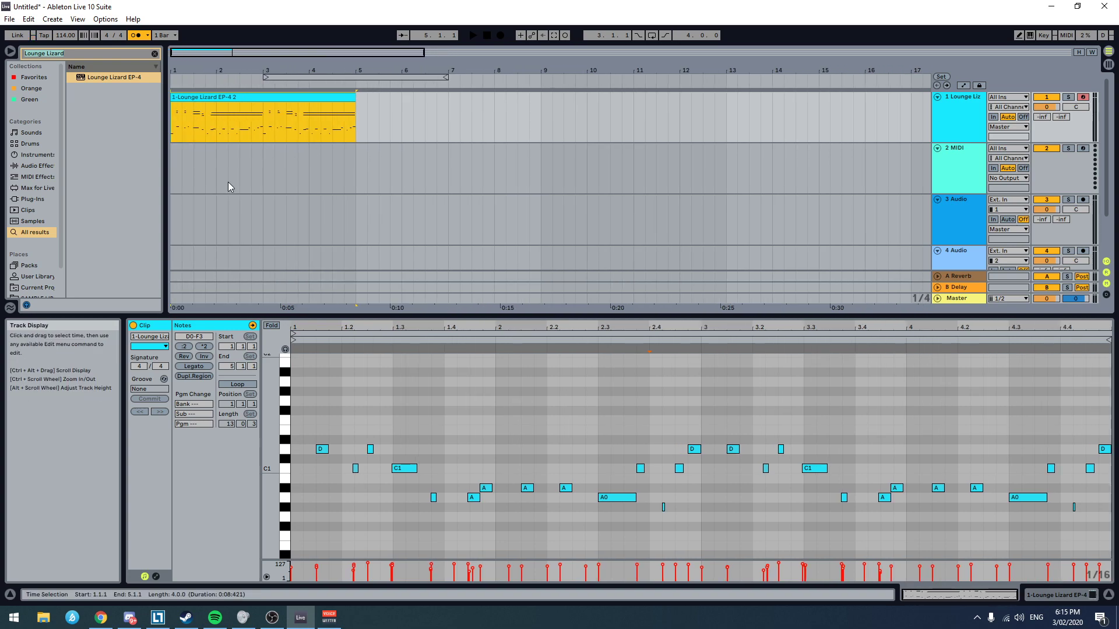
scroll(211, 176, down, 3)
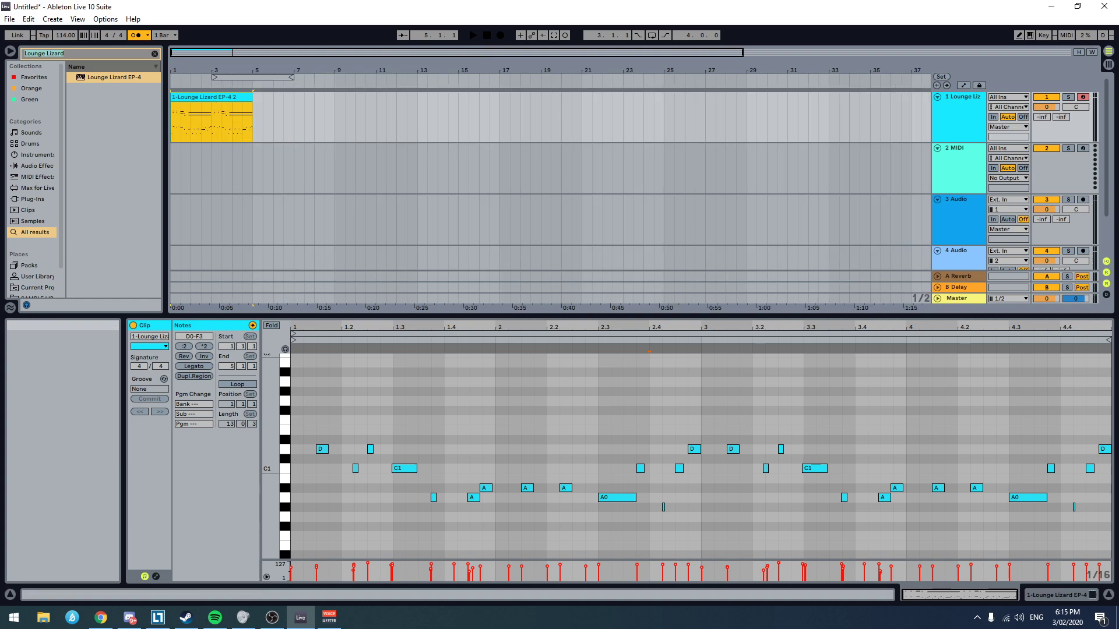
Step: Load the Serum_x64 instrument onto the 2 MIDI track and place its window clear of the browser
key(alt+Tab)
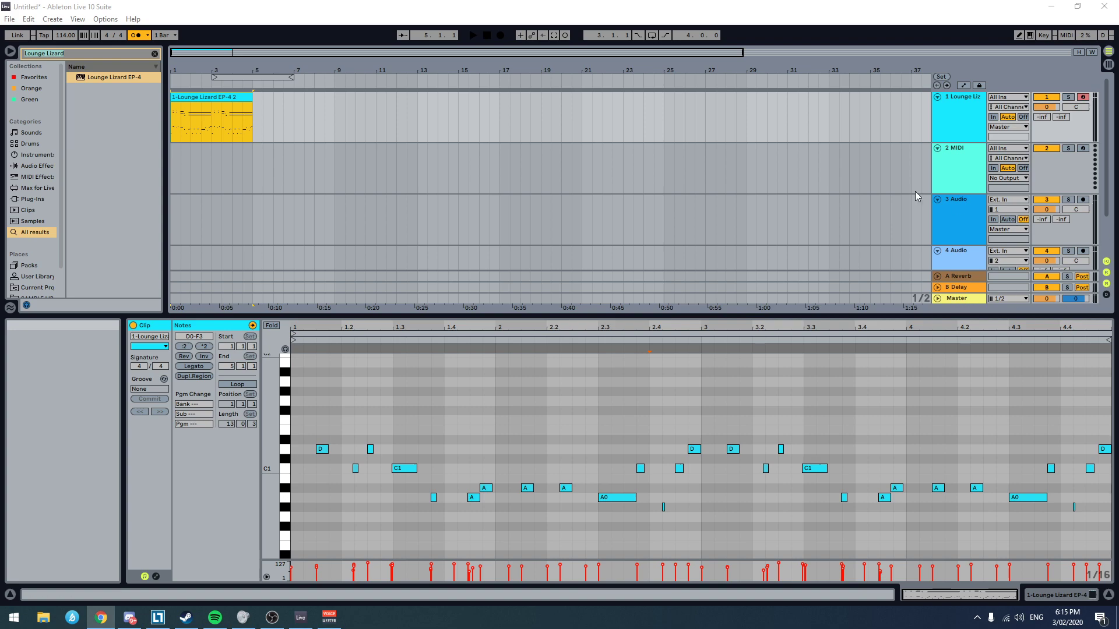
click(938, 168)
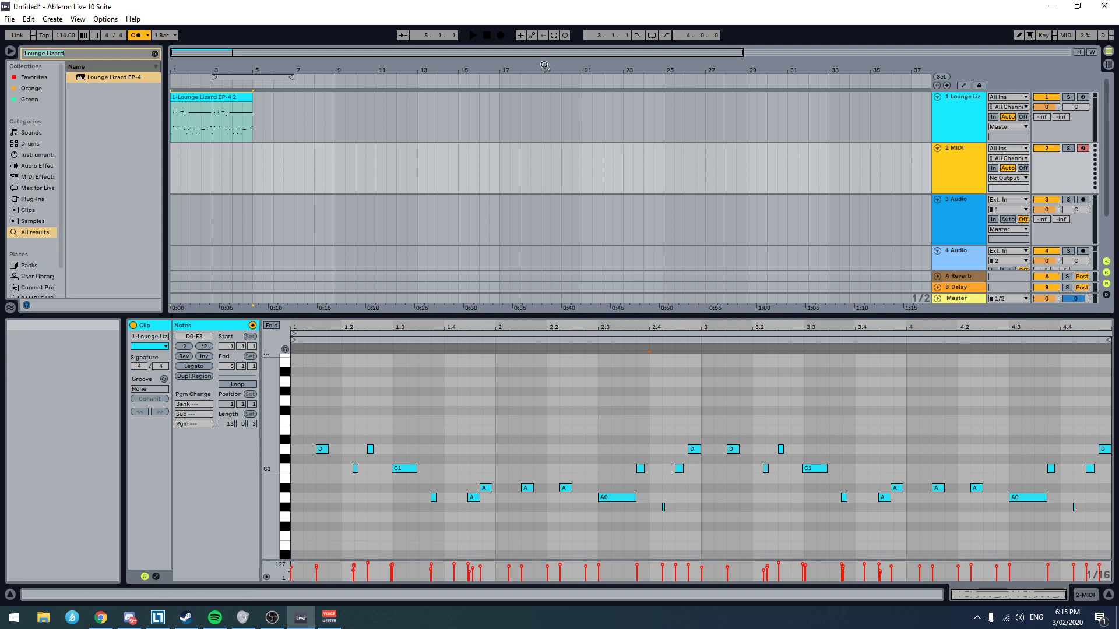
click(963, 155)
key(ctrl+f)
text(serum)
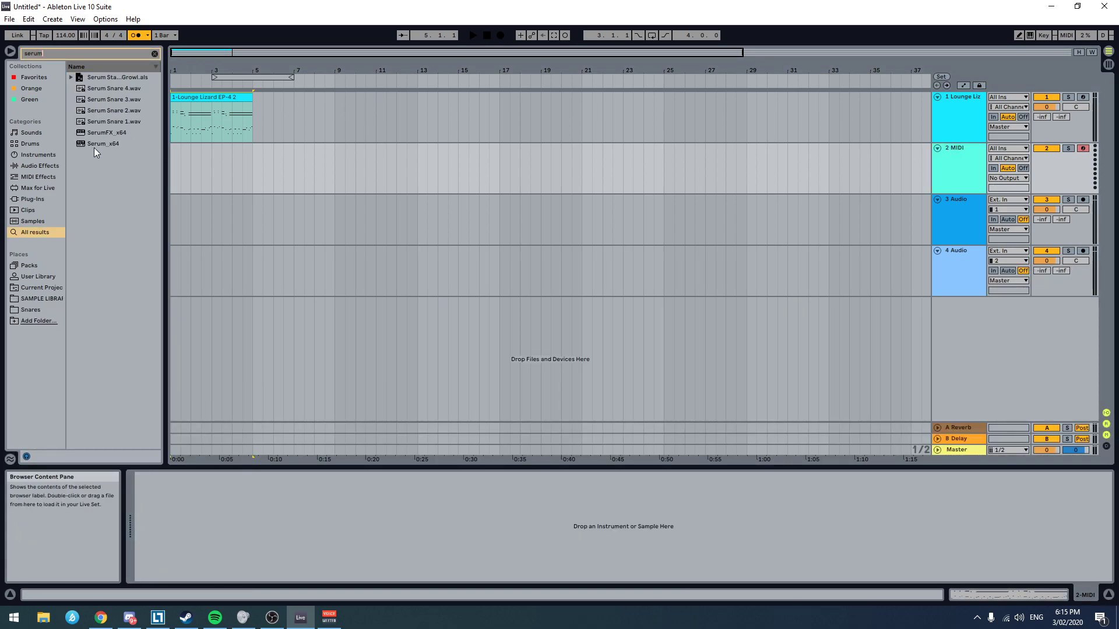
double_click(129, 142)
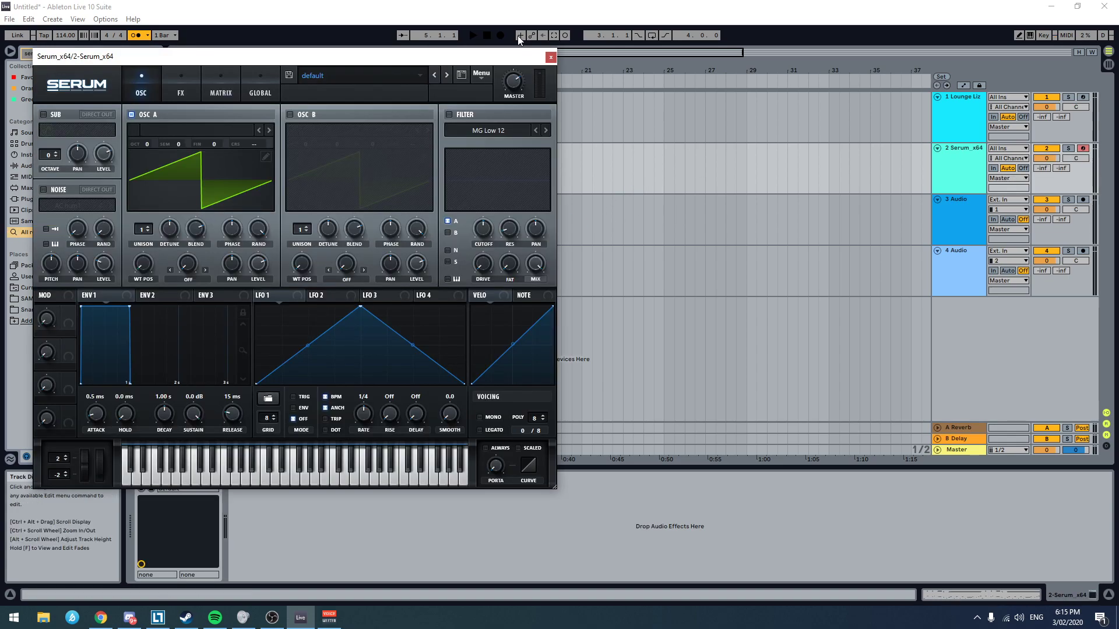
drag(256, 58, 625, 118)
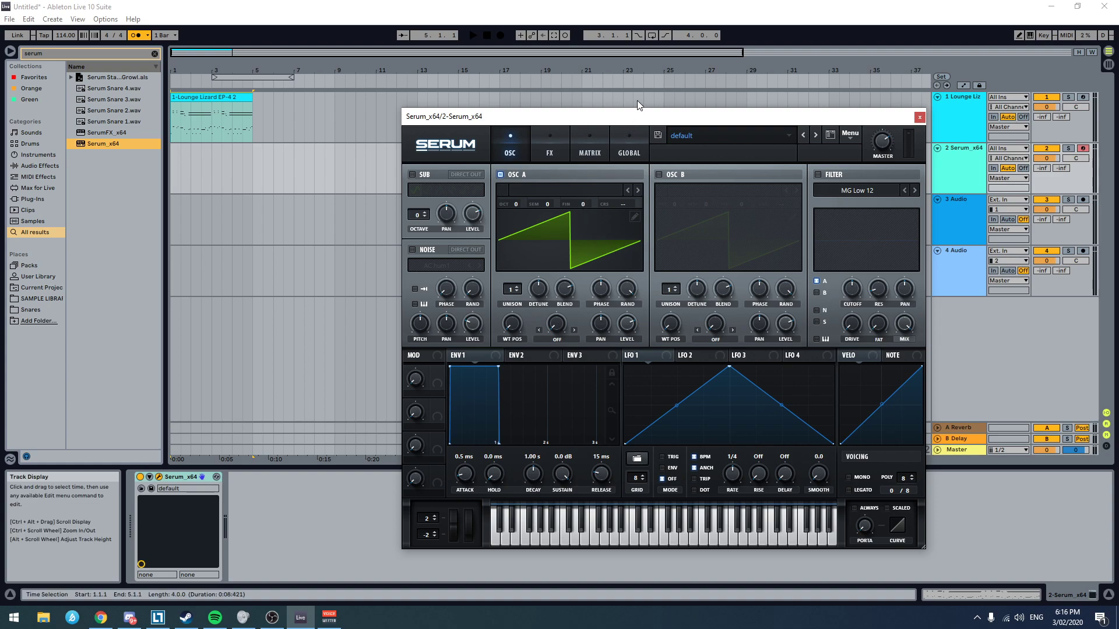
drag(625, 116, 621, 91)
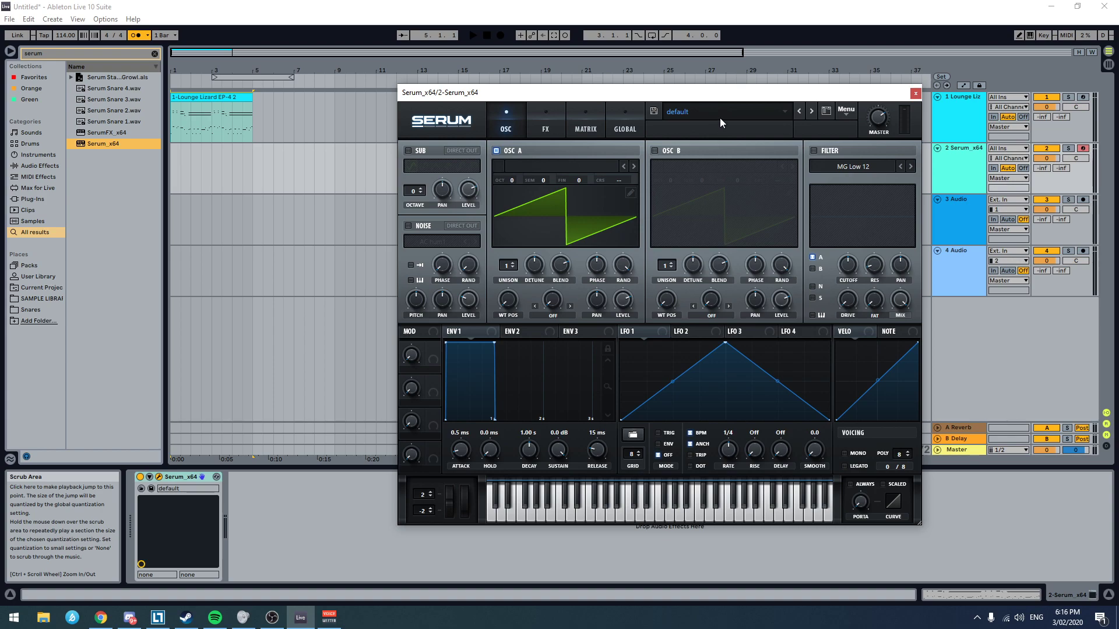
Step: Load the Basic Shapes analog wavetable into Serum's oscillator A
key(alt+Tab)
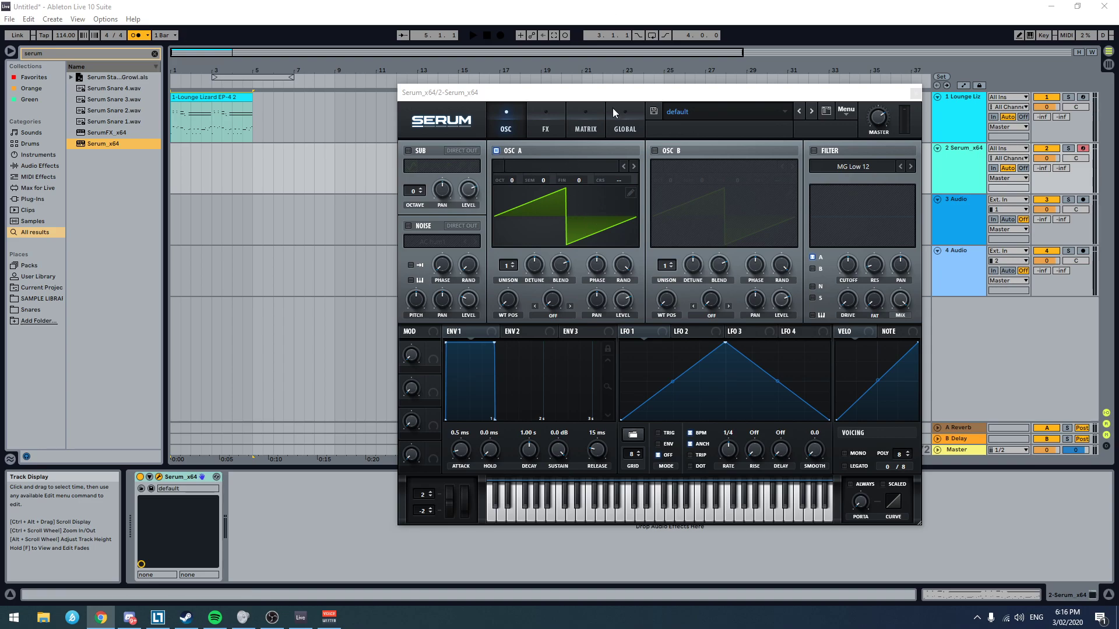
click(563, 167)
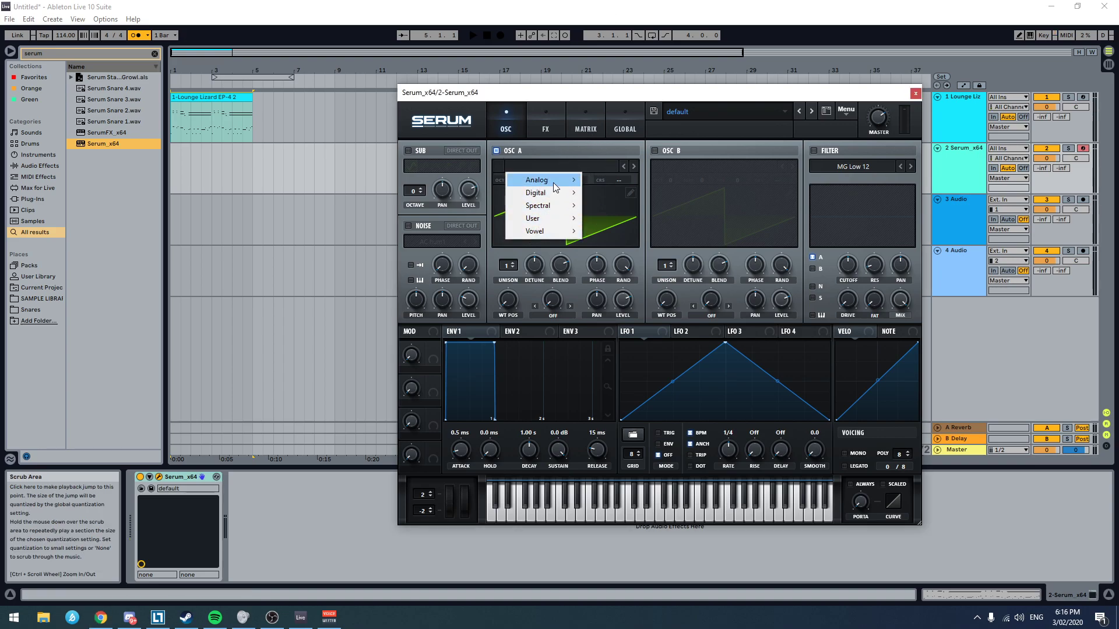
mouse_move(543, 197)
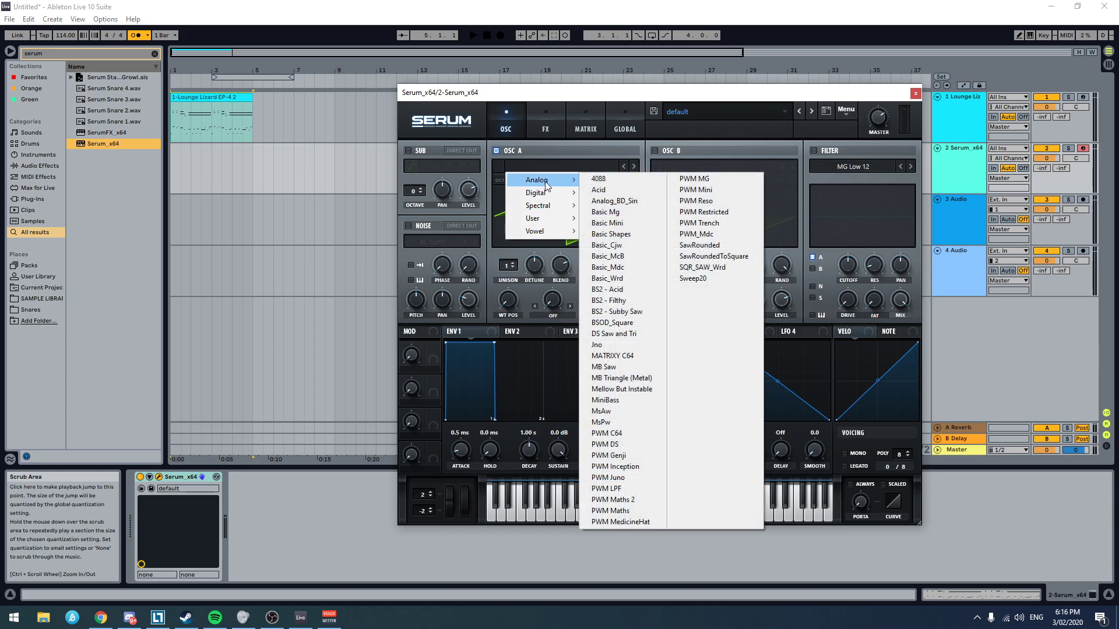
click(634, 234)
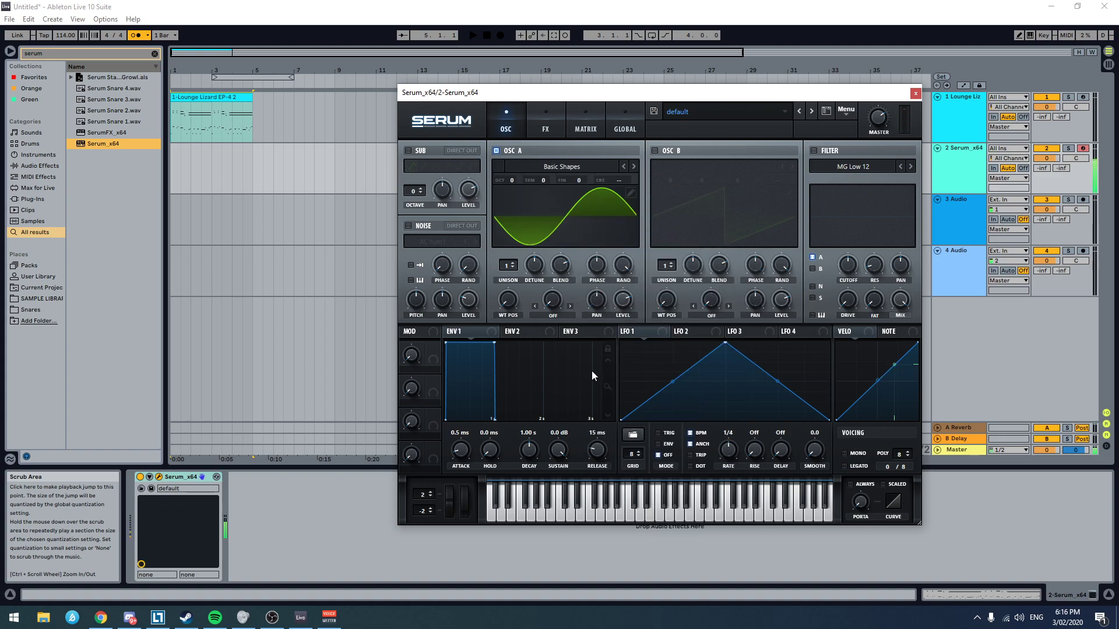
Step: Browse the wavetables following Basic Shapes in oscillator A up to Basic_Mdc, and return to Basic Shapes
click(634, 166)
click(634, 166)
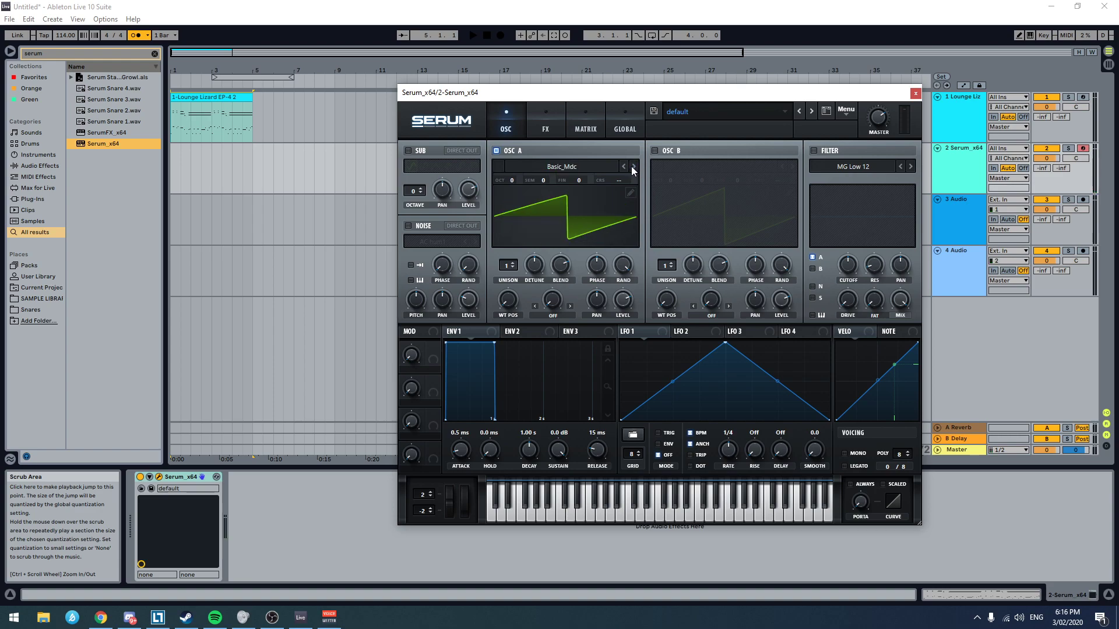
click(625, 167)
click(624, 166)
click(621, 166)
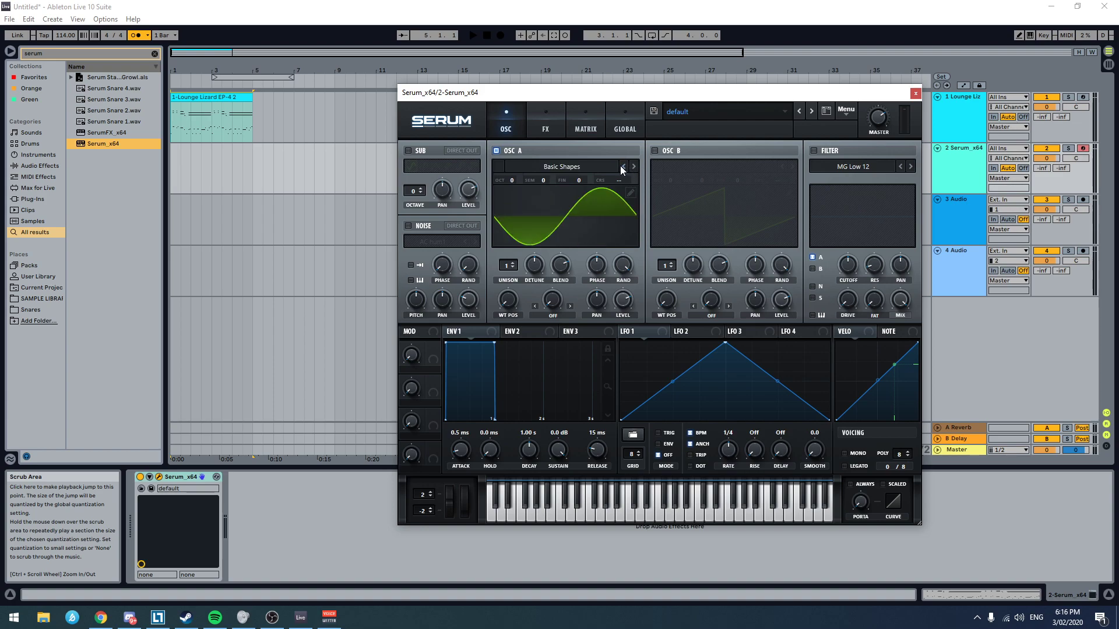
Step: Adjust oscillator A's wavetable position to the triangle waveform
drag(508, 300, 530, 275)
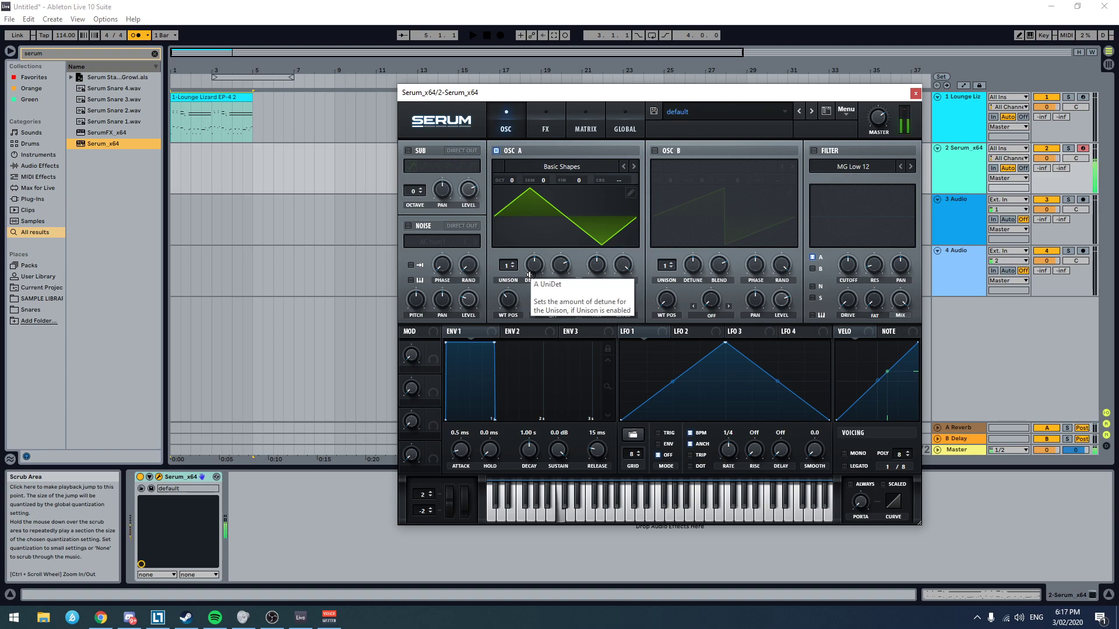
key(alt+Tab)
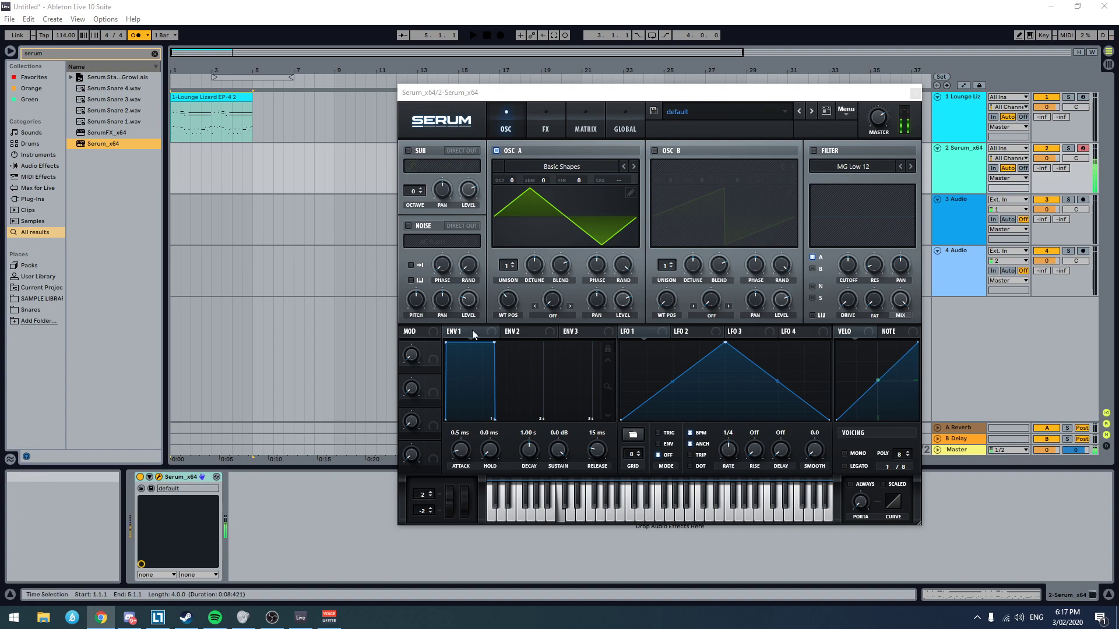
Step: Add FabFilter Pro-Q 3 after Serum on the second track, and arrange the plug-in windows so Serum stays in view
drag(696, 92, 487, 50)
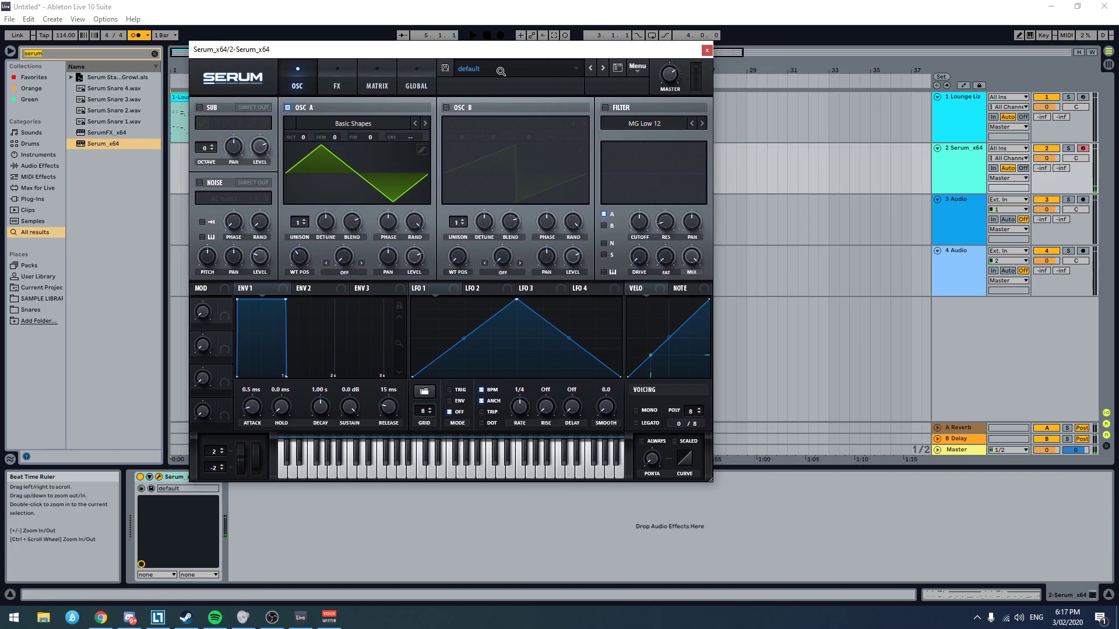
text(pro-q)
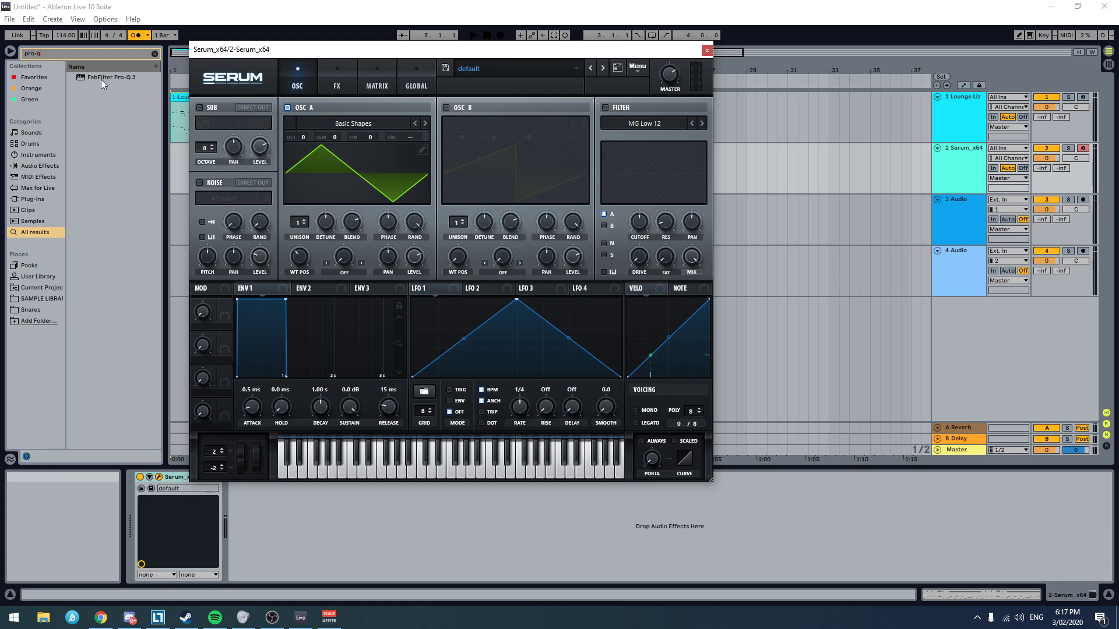
double_click(98, 76)
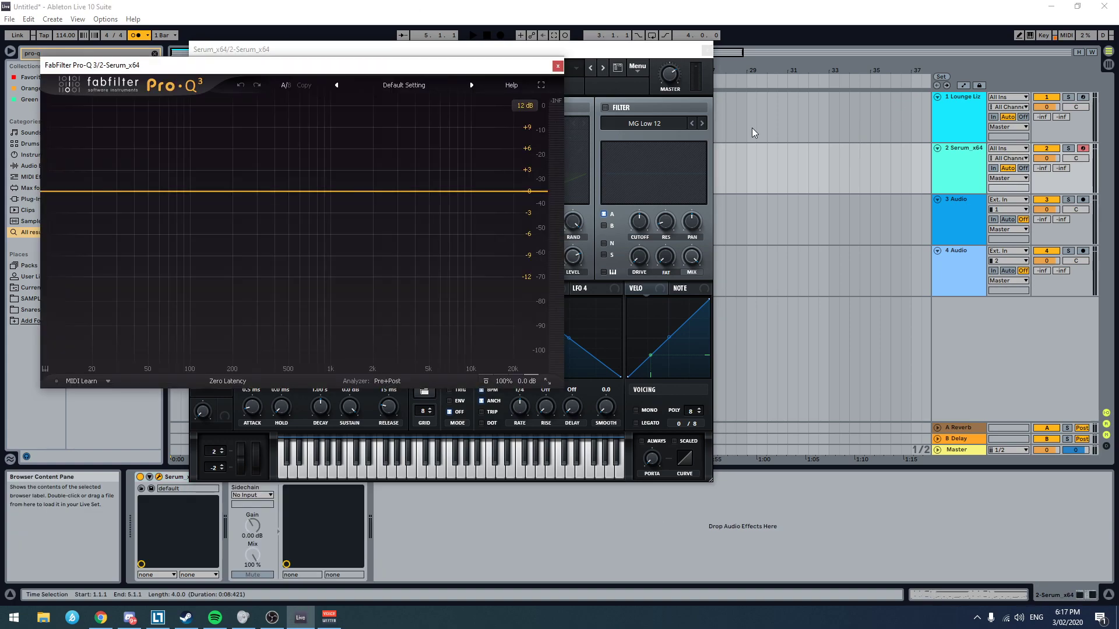
drag(378, 66, 0, 67)
drag(492, 58, 779, 76)
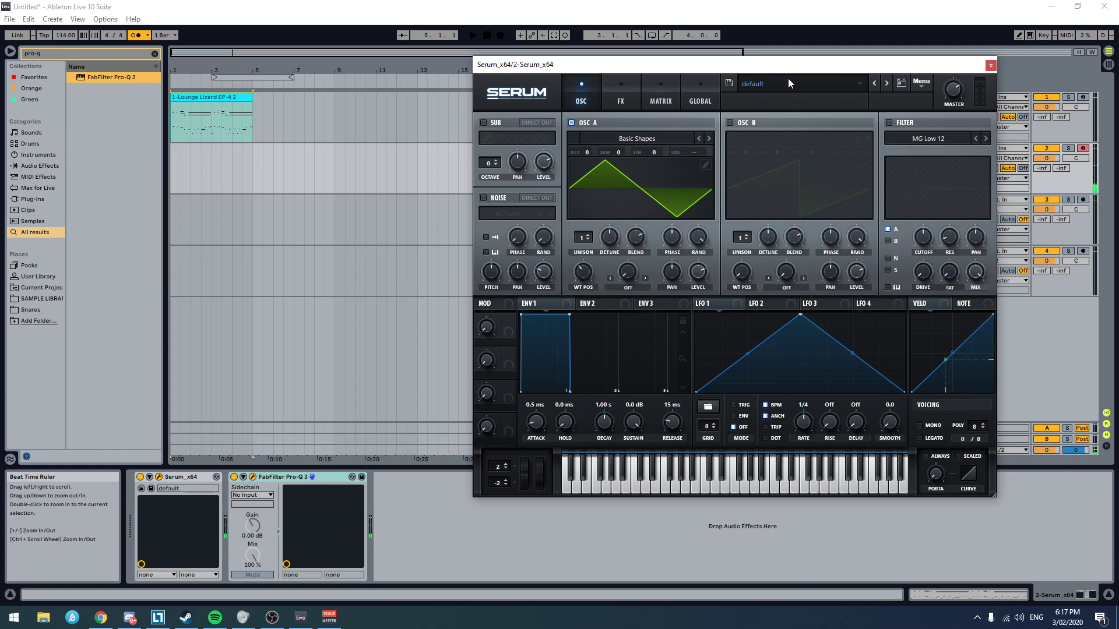
drag(801, 70, 717, 86)
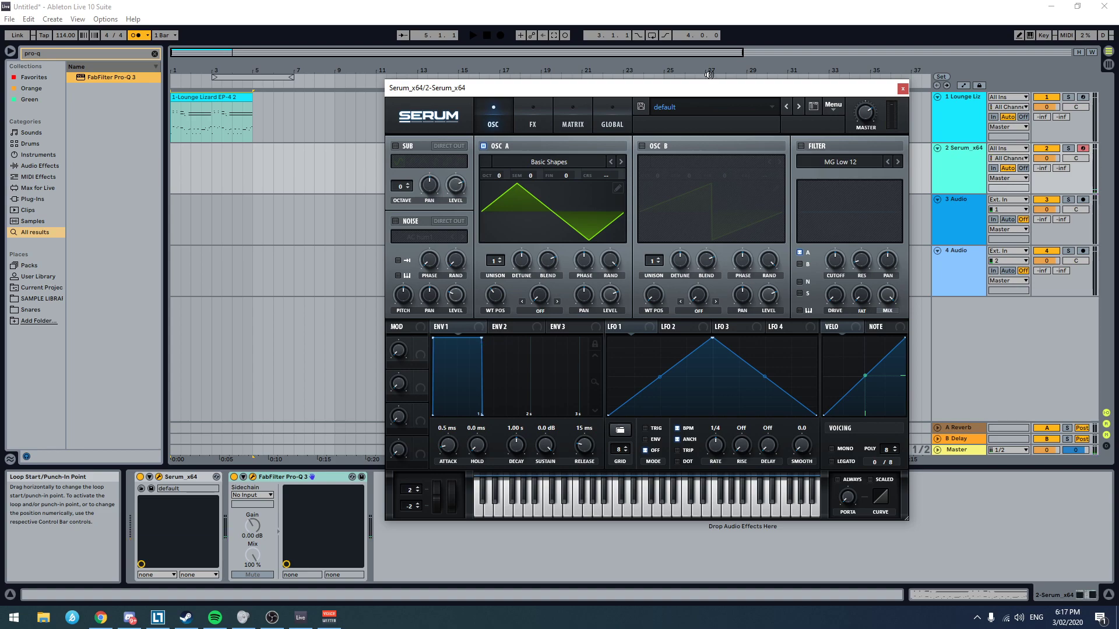
drag(689, 88, 707, 106)
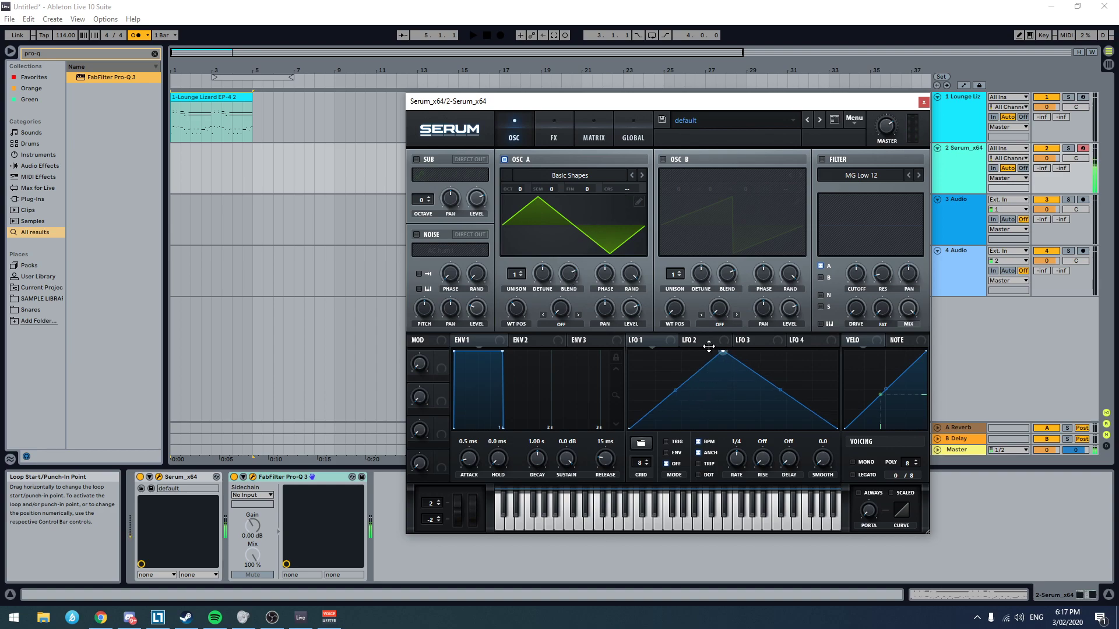
Step: Reshape LFO 1 into a straight falling ramp and shorten envelope 1's decay to 316 ms
drag(733, 351, 628, 330)
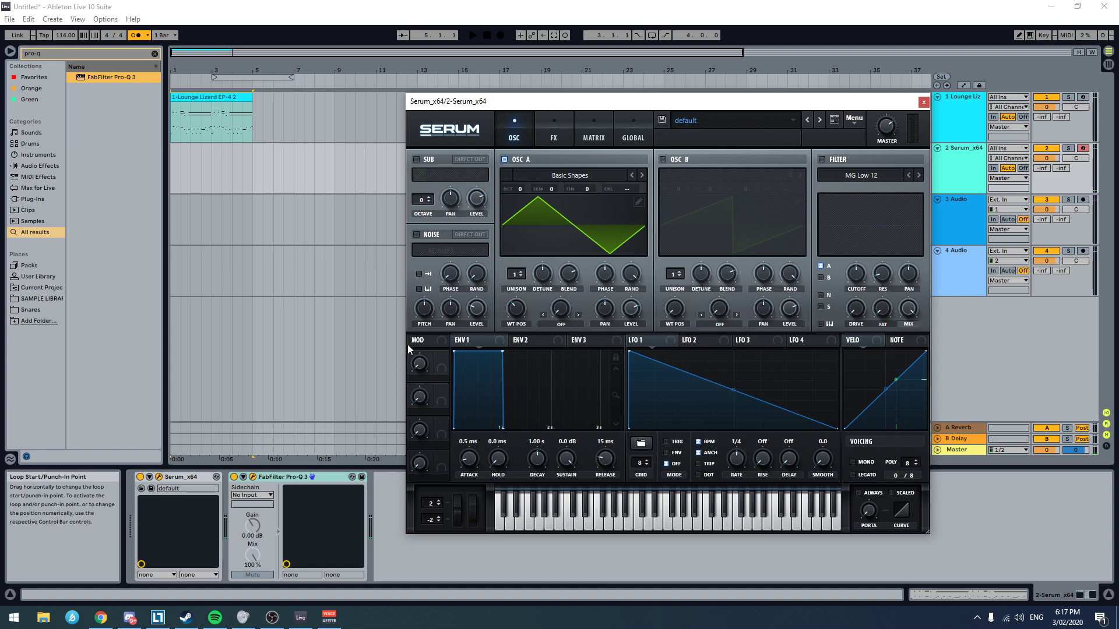
drag(502, 352, 459, 330)
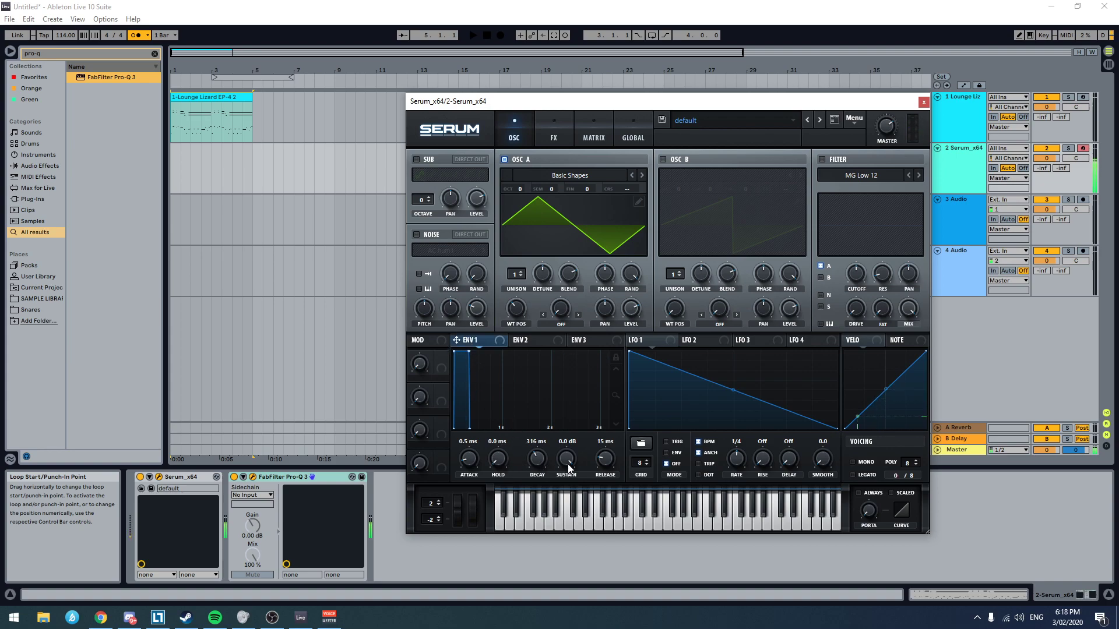
Step: Shape envelope 1 into a short pluck with sustain at -oo dB, attack 0.2 ms and decay 136 ms
drag(562, 459, 562, 495)
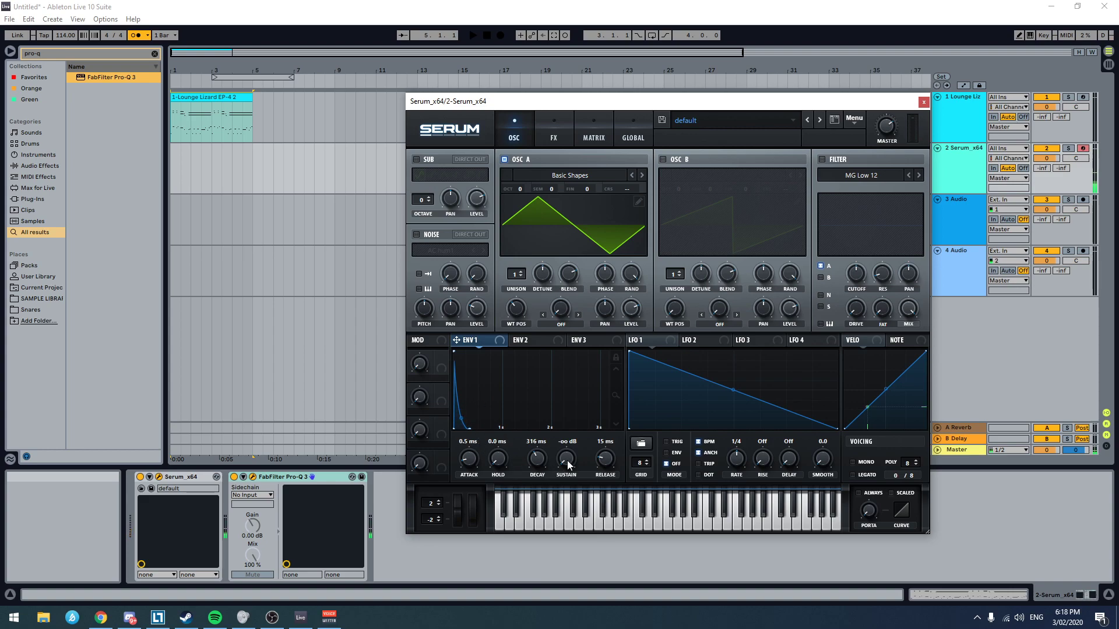
drag(469, 458, 459, 473)
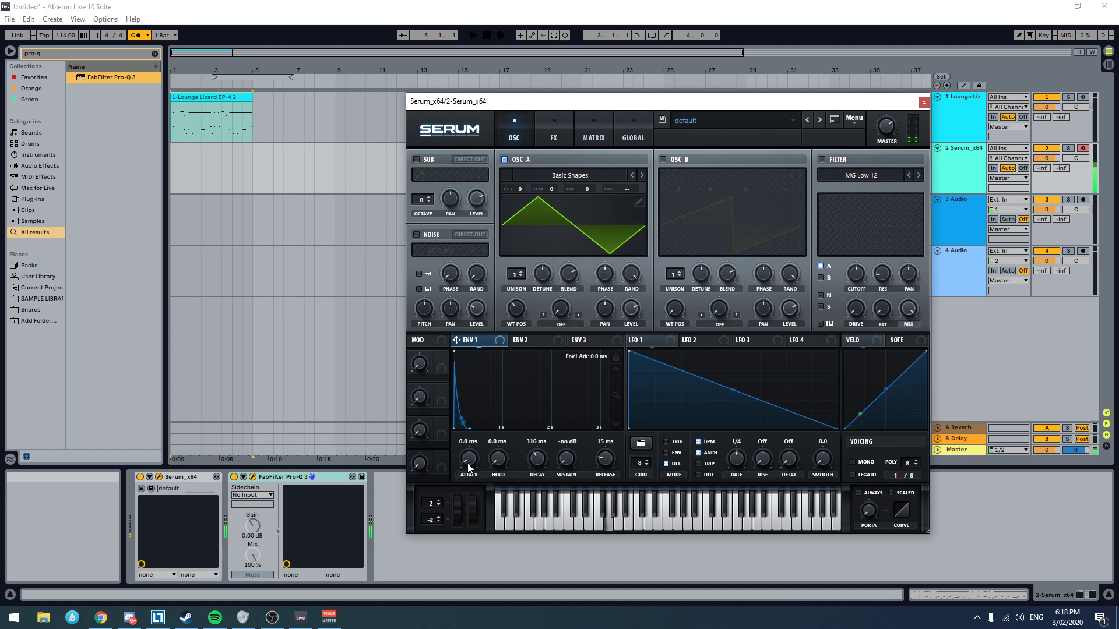
mouse_move(460, 478)
mouse_down()
mouse_move(472, 452)
mouse_move(473, 465)
mouse_up()
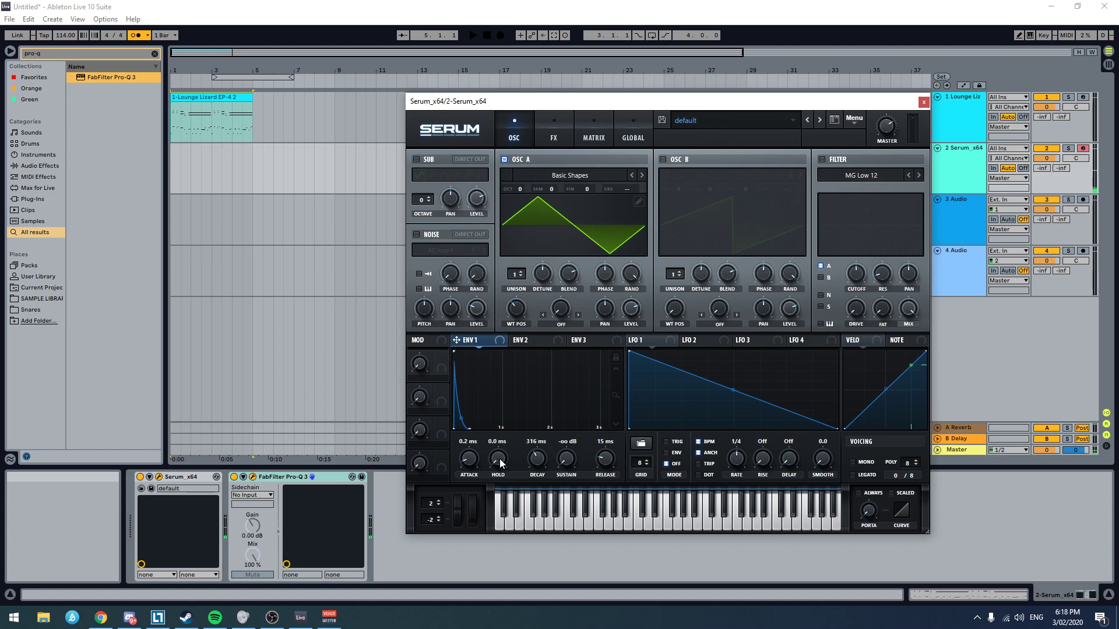
drag(542, 472, 537, 472)
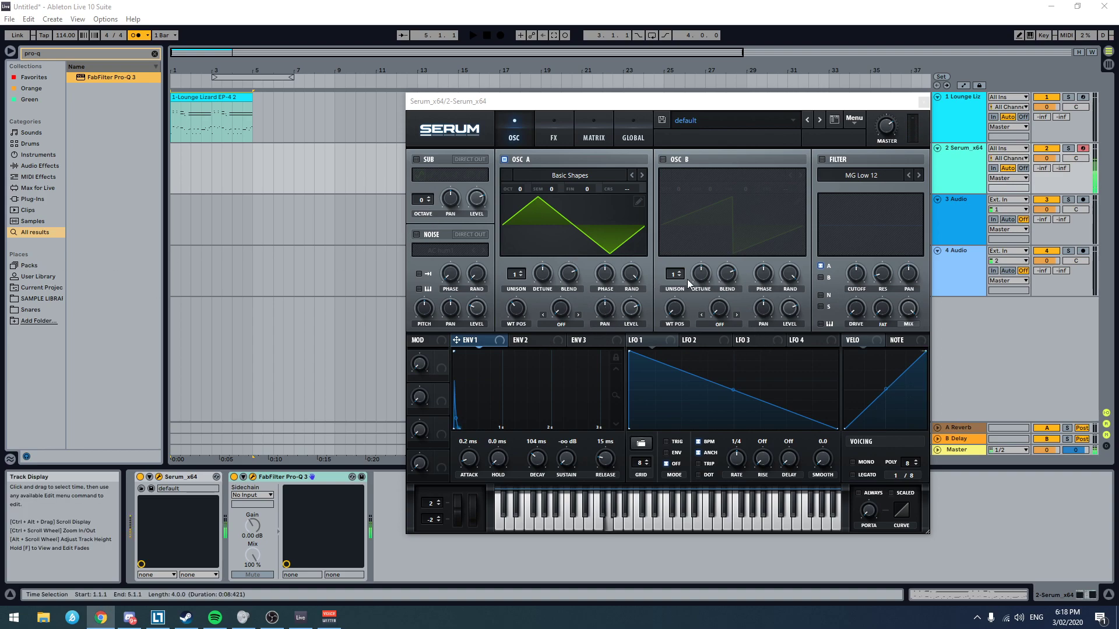
drag(538, 462, 537, 459)
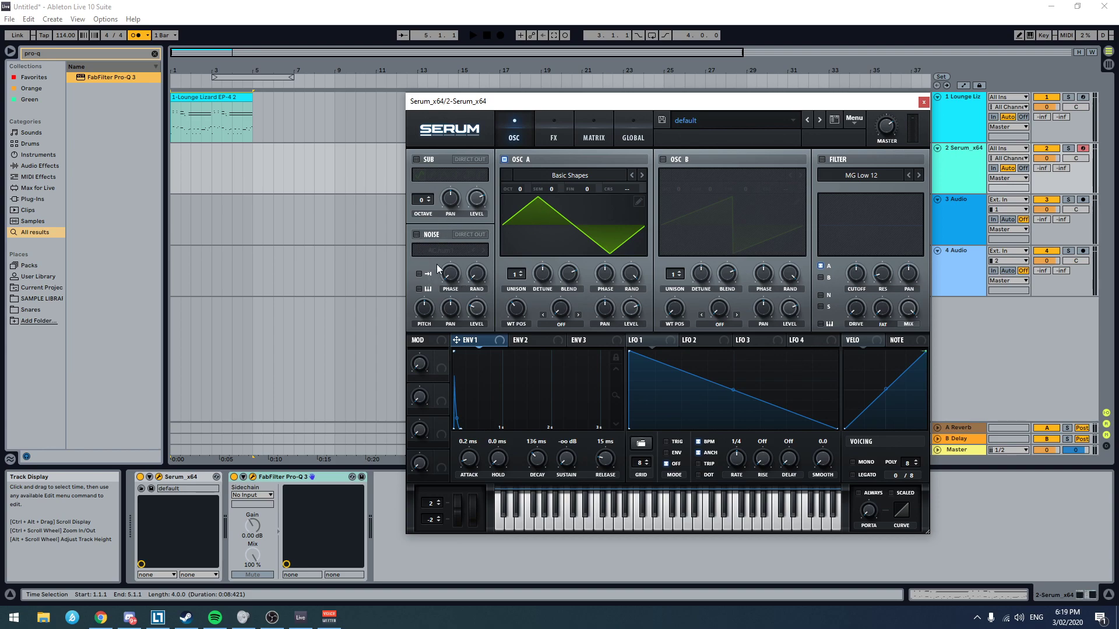
Step: Enable Serum's noise oscillator with the AC hum1 sample and adjust its level
click(417, 234)
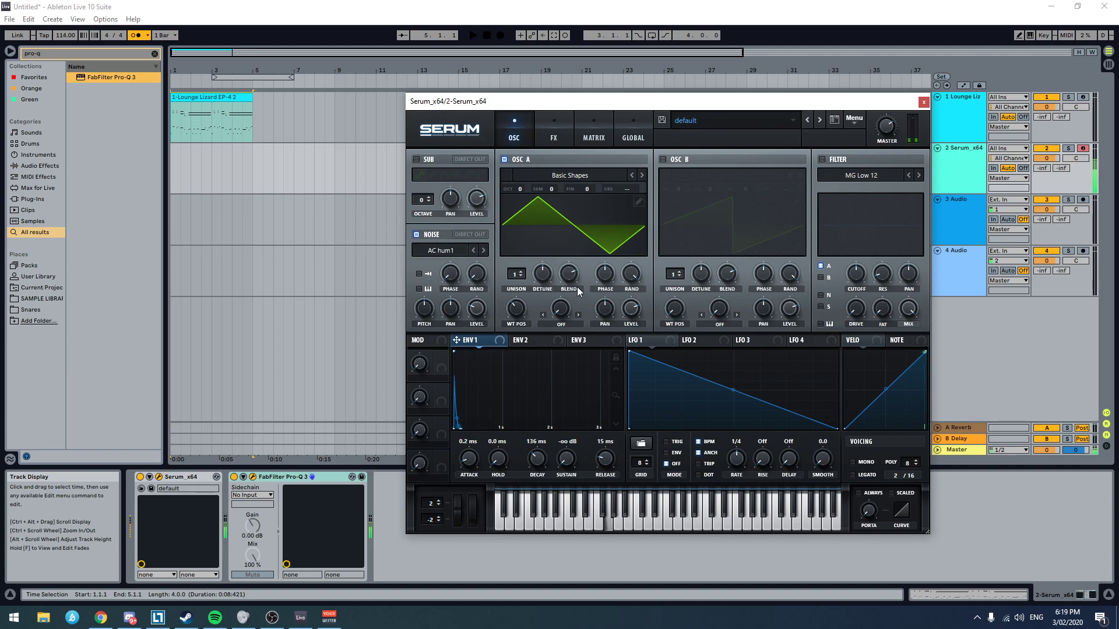
mouse_move(475, 313)
mouse_down()
mouse_move(492, 295)
mouse_move(483, 307)
mouse_up()
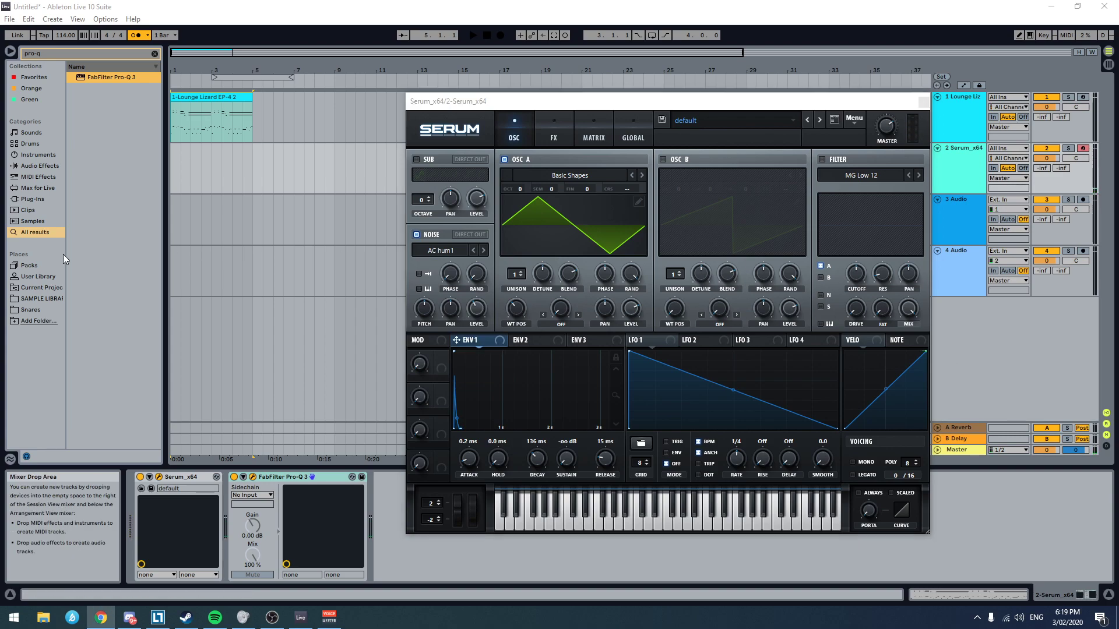
click(555, 132)
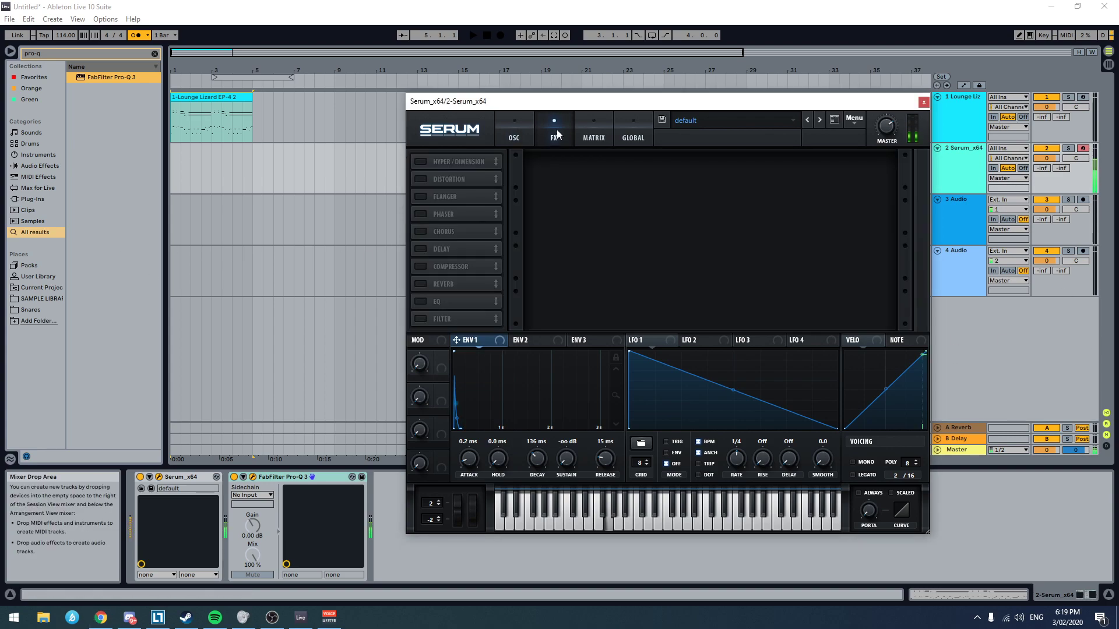
click(514, 142)
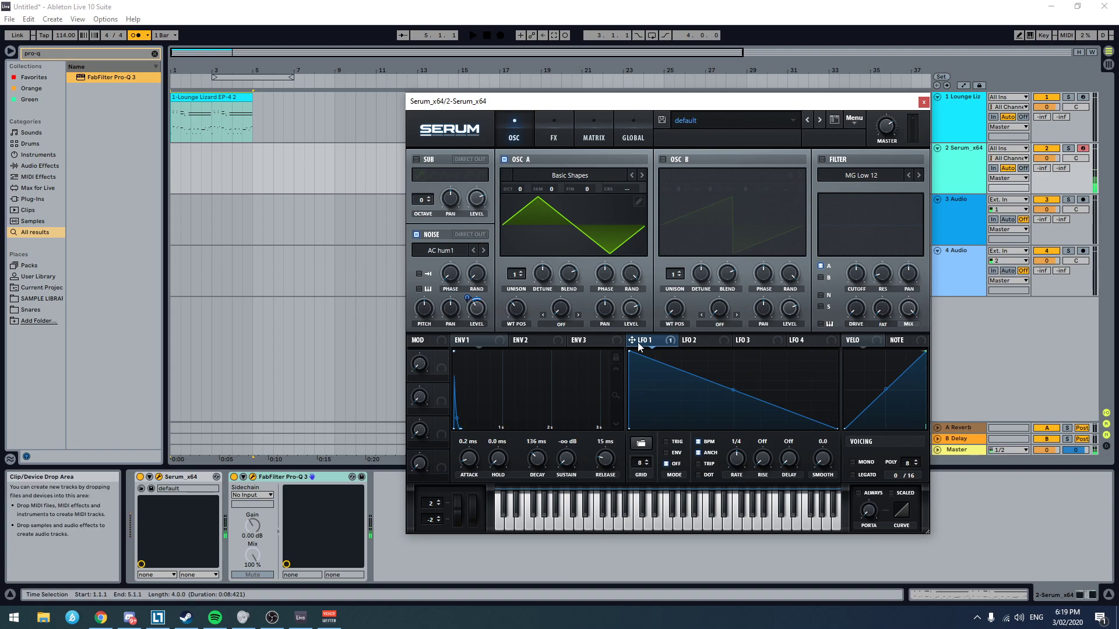
Step: Remove all modulators from the noise level, and assign LFO 1 in envelope mode to the noise pitch instead
right_click(476, 307)
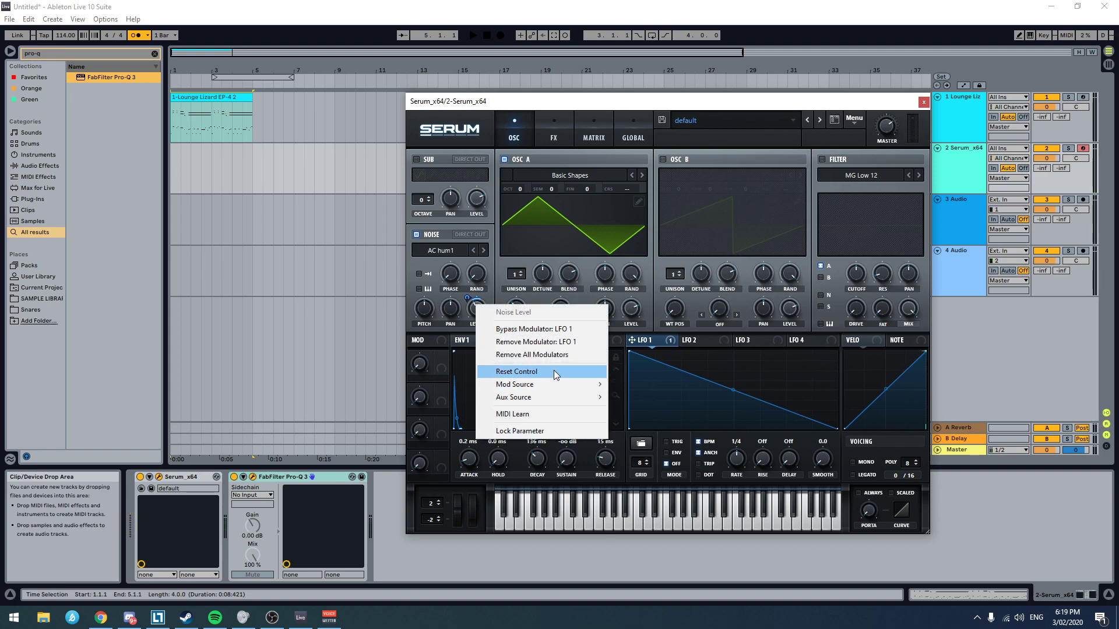
click(550, 354)
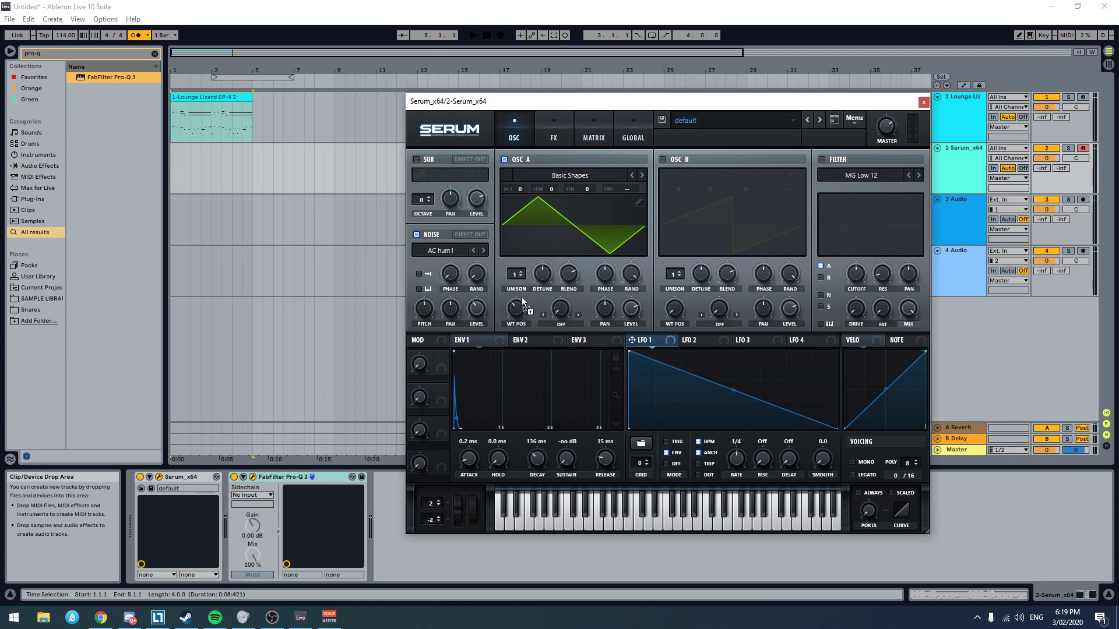
drag(522, 288, 424, 309)
click(584, 130)
click(563, 132)
click(592, 137)
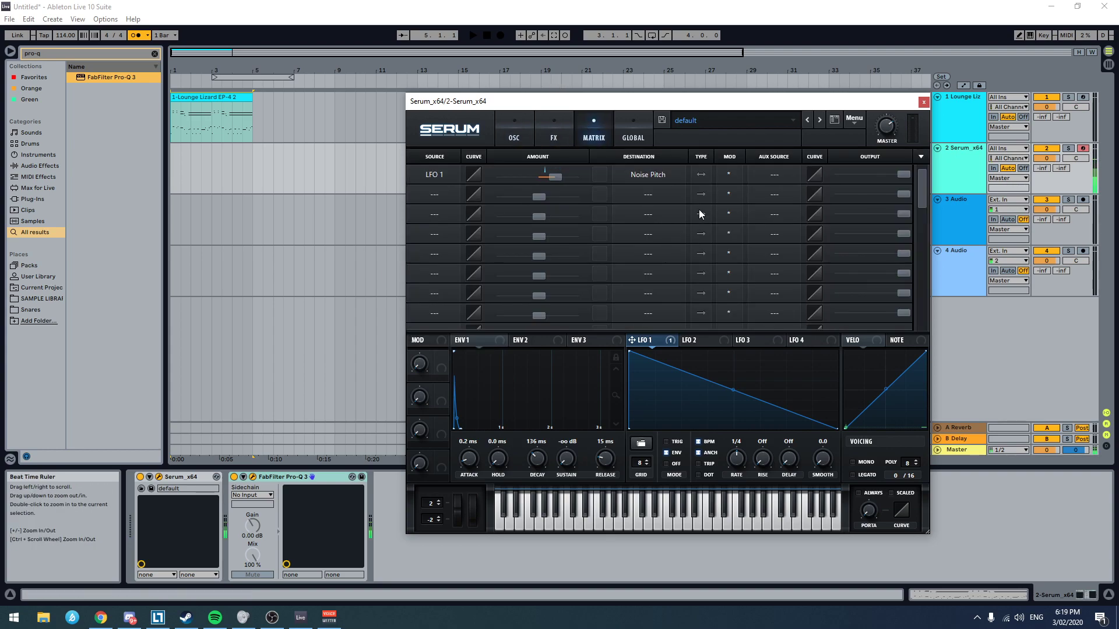
click(512, 134)
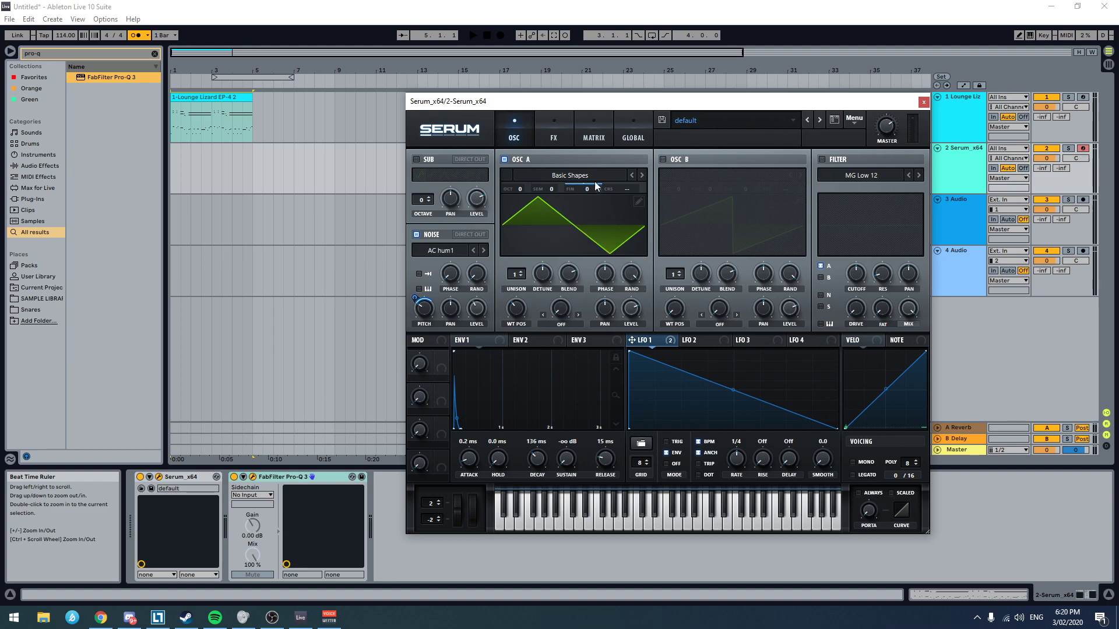
Step: Modulate oscillator A's fine tuning with LFO 1, check the routing in the matrix, and readjust the modulation amount
click(599, 127)
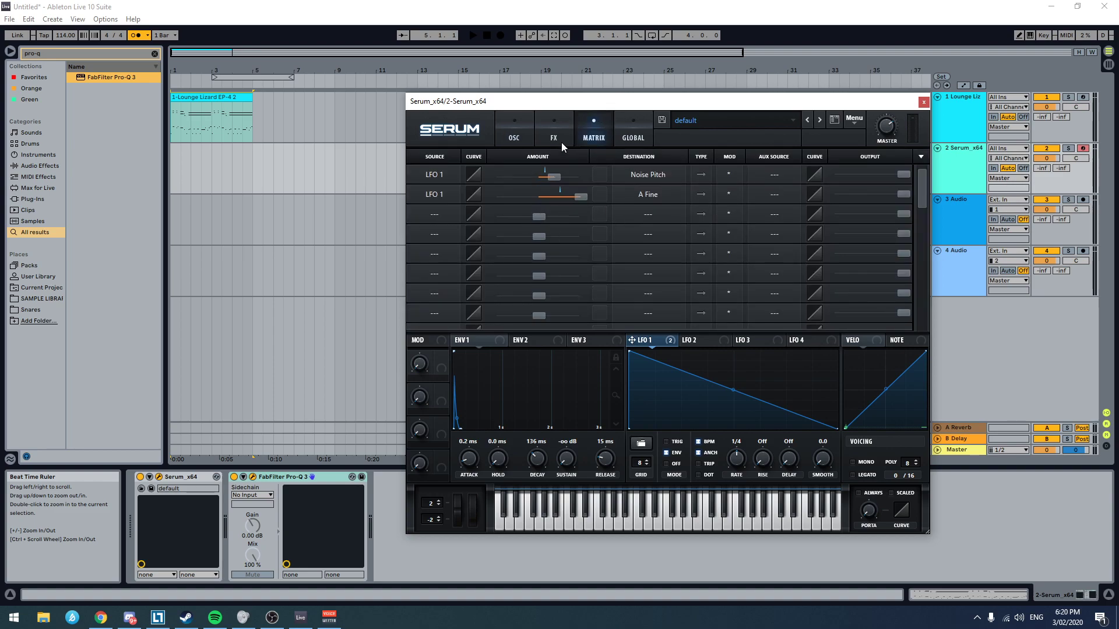
click(514, 134)
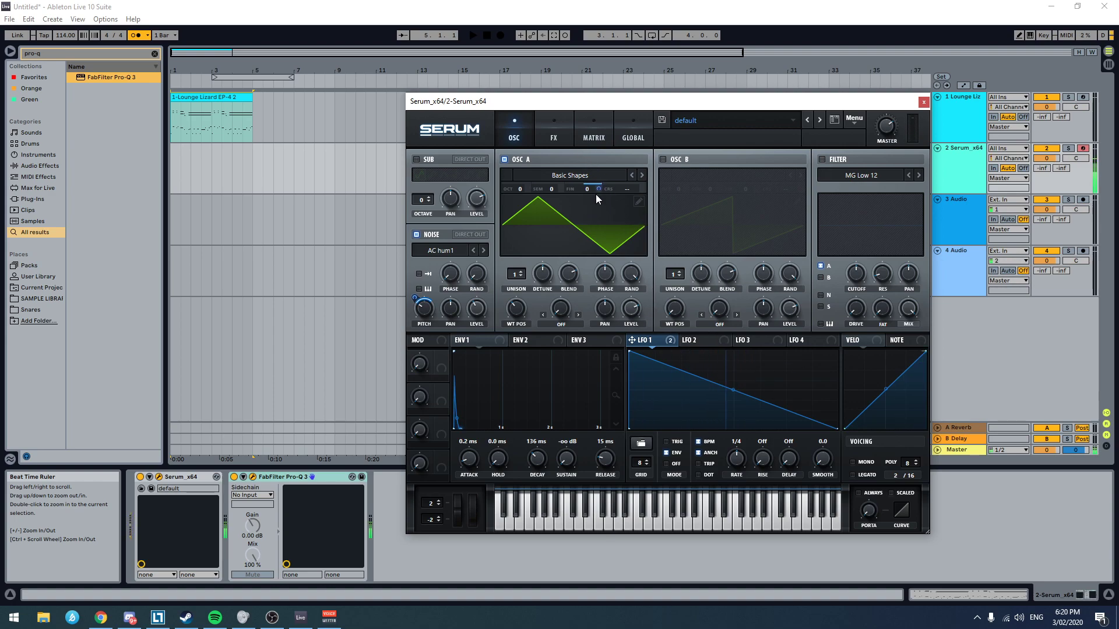
drag(598, 189, 575, 250)
Step: Bend LFO 1 into a steep, curved decay and readjust its modulation amount on the noise pitch
drag(732, 393, 740, 380)
drag(838, 430, 721, 446)
drag(730, 362, 692, 410)
mouse_move(414, 299)
mouse_down()
mouse_move(414, 307)
mouse_move(442, 308)
mouse_move(419, 300)
mouse_move(430, 287)
mouse_move(423, 319)
mouse_move(411, 312)
mouse_move(424, 293)
mouse_move(406, 316)
mouse_up()
click(422, 308)
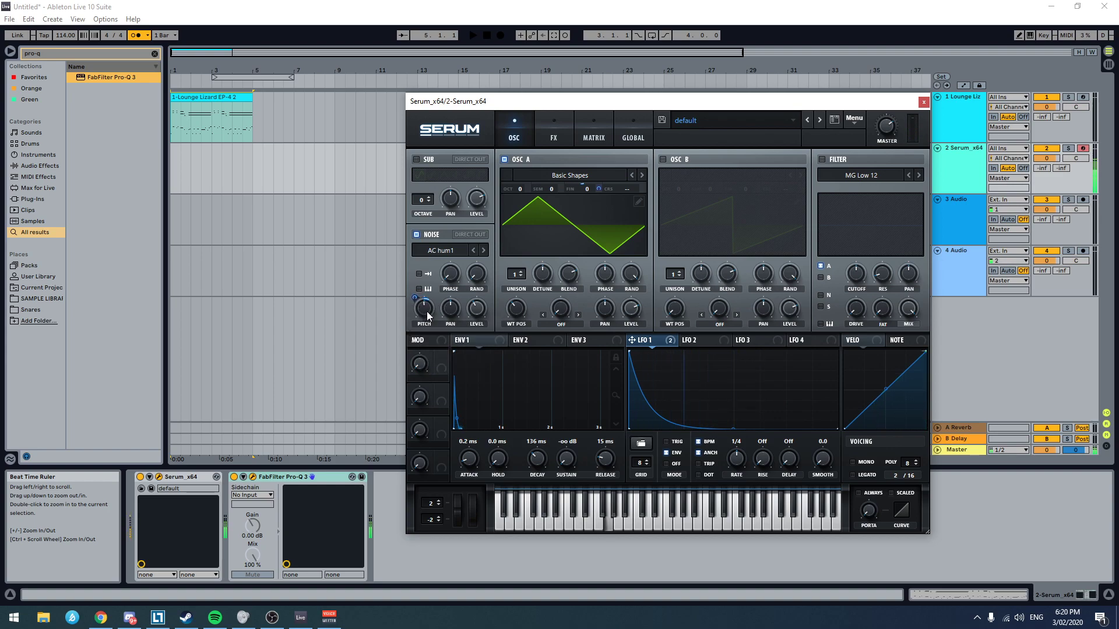
Step: Try other noise samples, including Air Can 2 and AC hum2, in Serum's noise oscillator
click(483, 250)
click(485, 250)
click(474, 250)
click(484, 250)
click(484, 250)
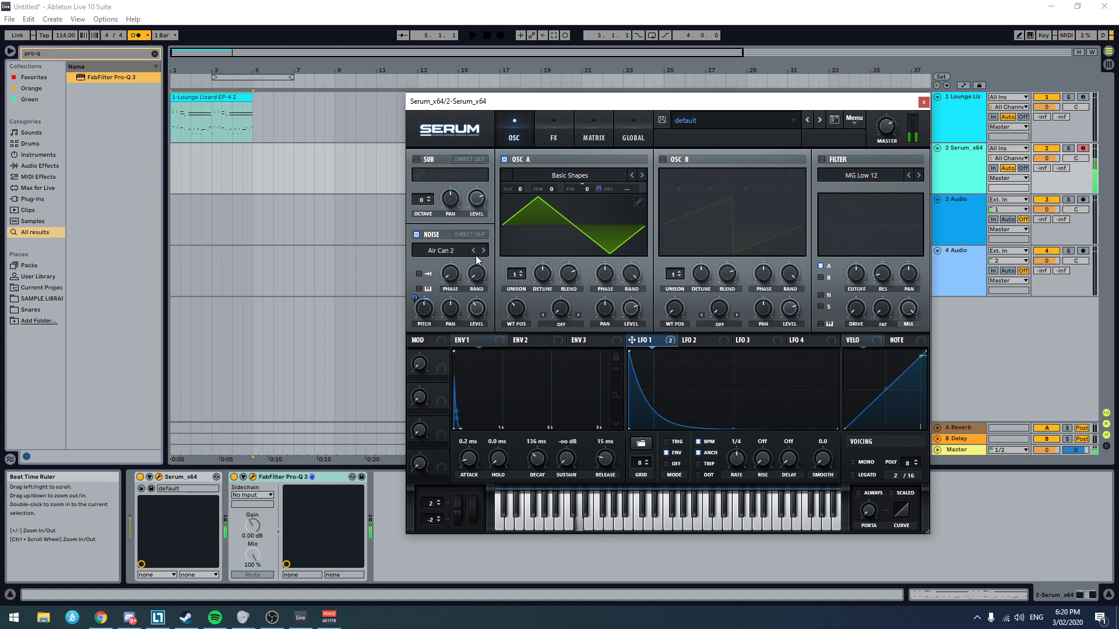
mouse_move(424, 316)
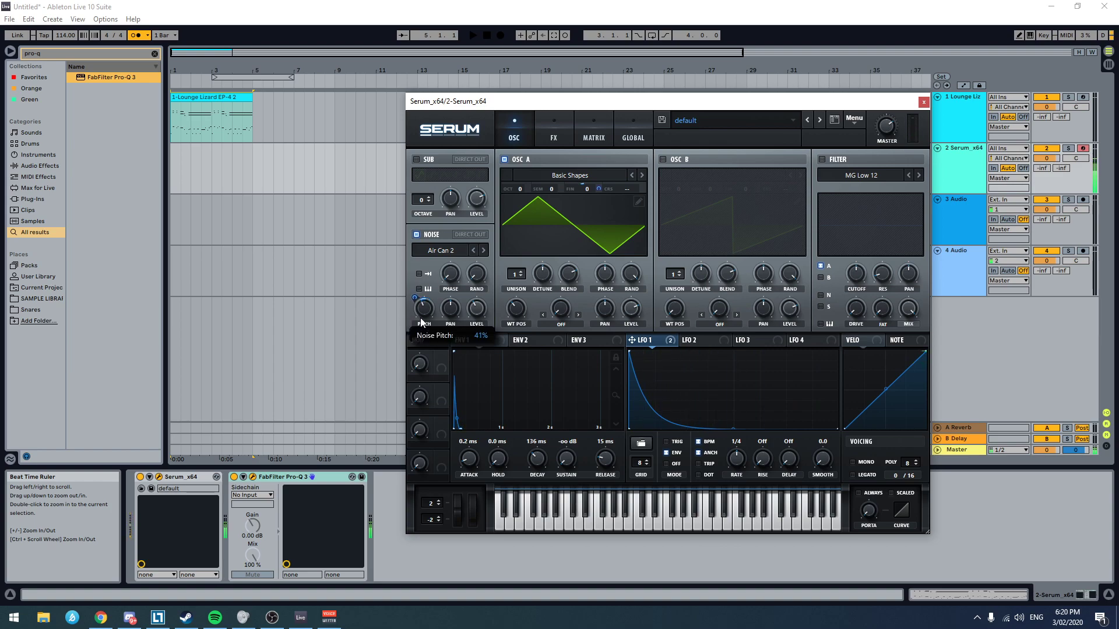
click(482, 251)
click(481, 250)
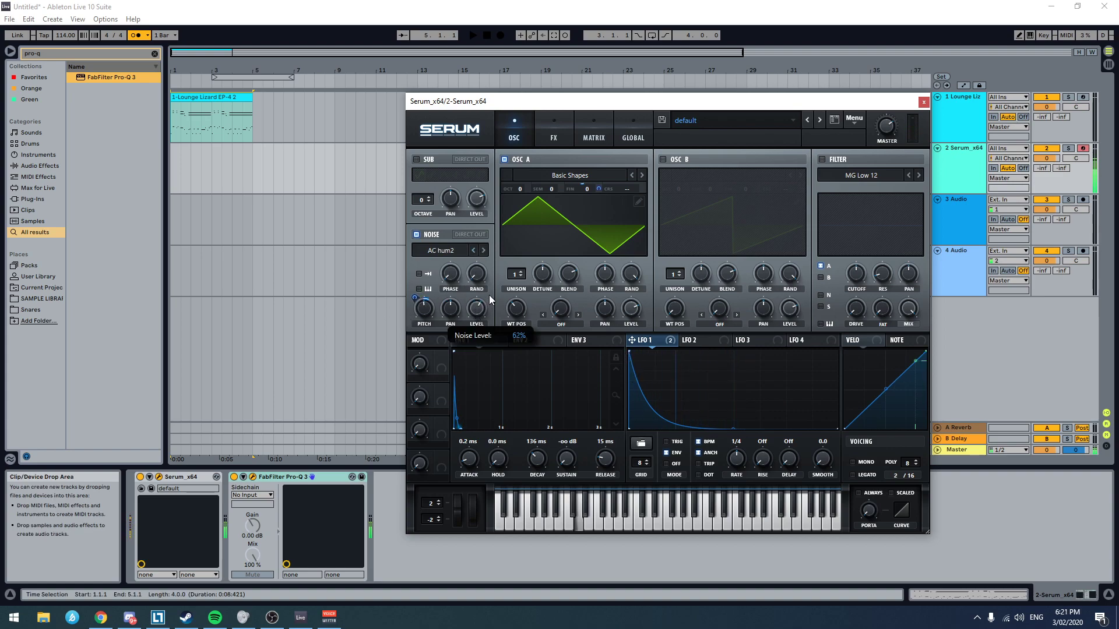
Step: Return the noise to AC hum1 with its pitch readjusted, and set envelope 1's attack to 0.1 ms and hold to 11 ms
drag(432, 311, 435, 306)
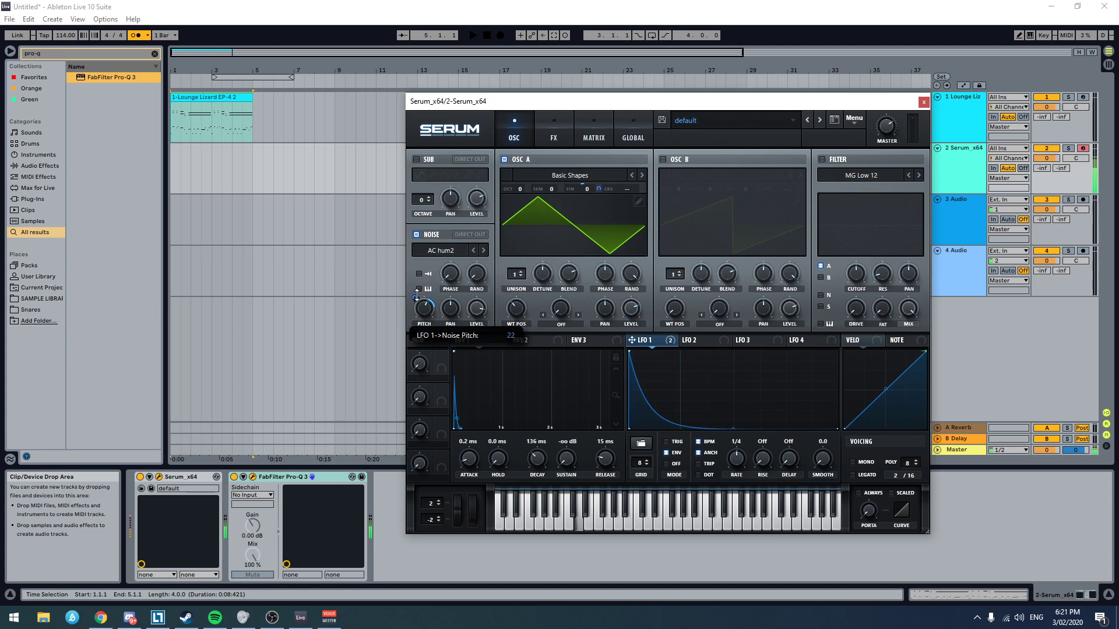
click(473, 250)
drag(424, 311, 423, 314)
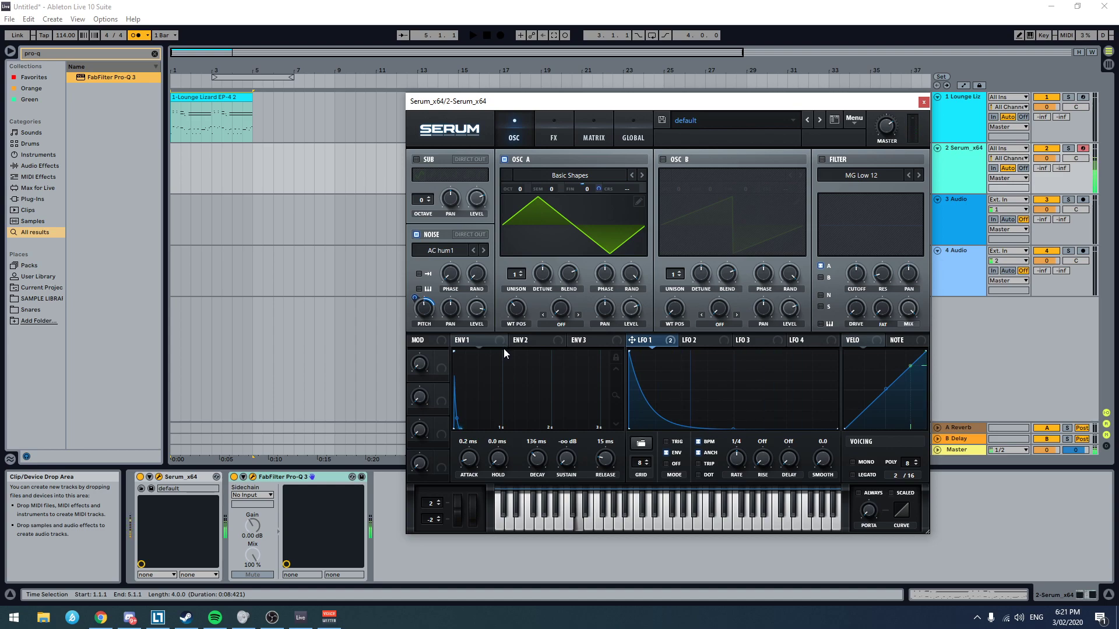
drag(471, 463, 508, 444)
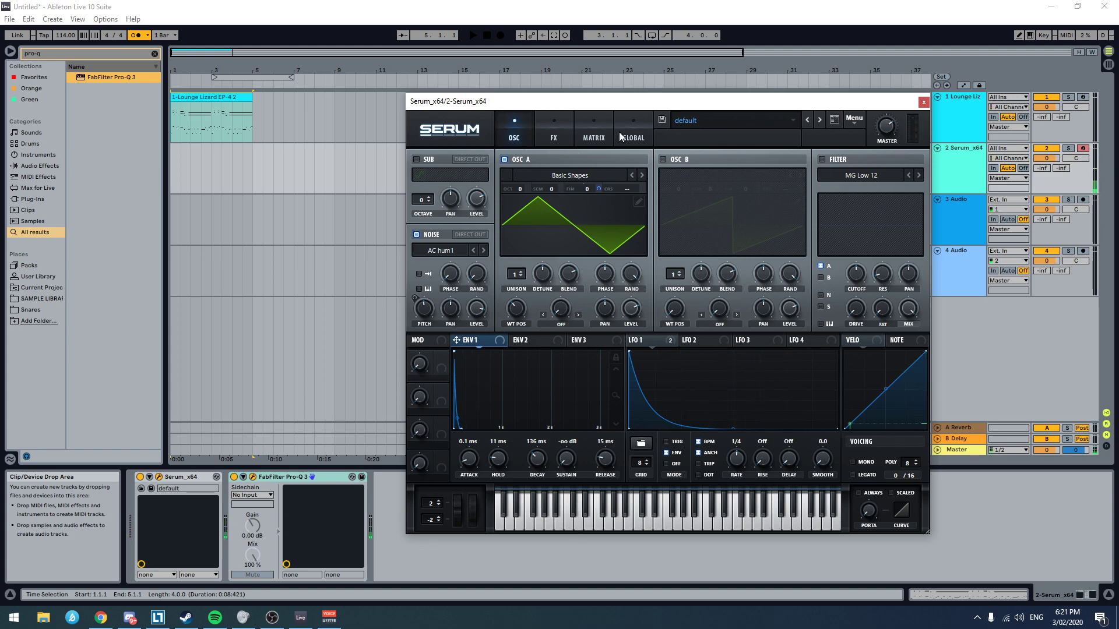
Step: Enable Serum's Tube distortion effect, raise its drive to about 76%, and adjust the mix
click(552, 138)
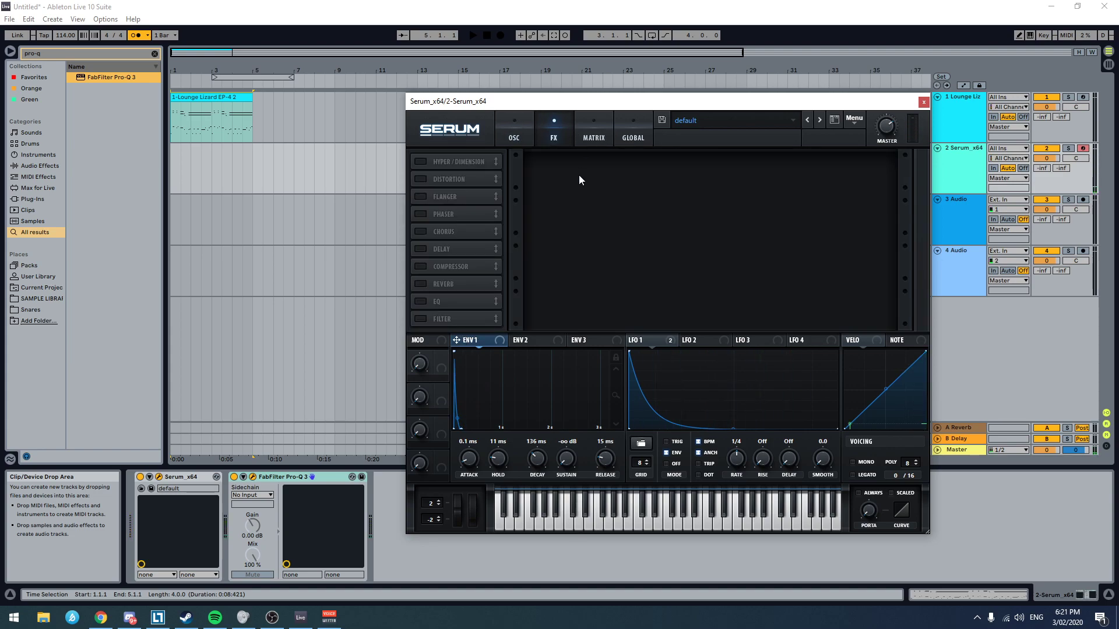
click(420, 179)
drag(791, 174, 827, 139)
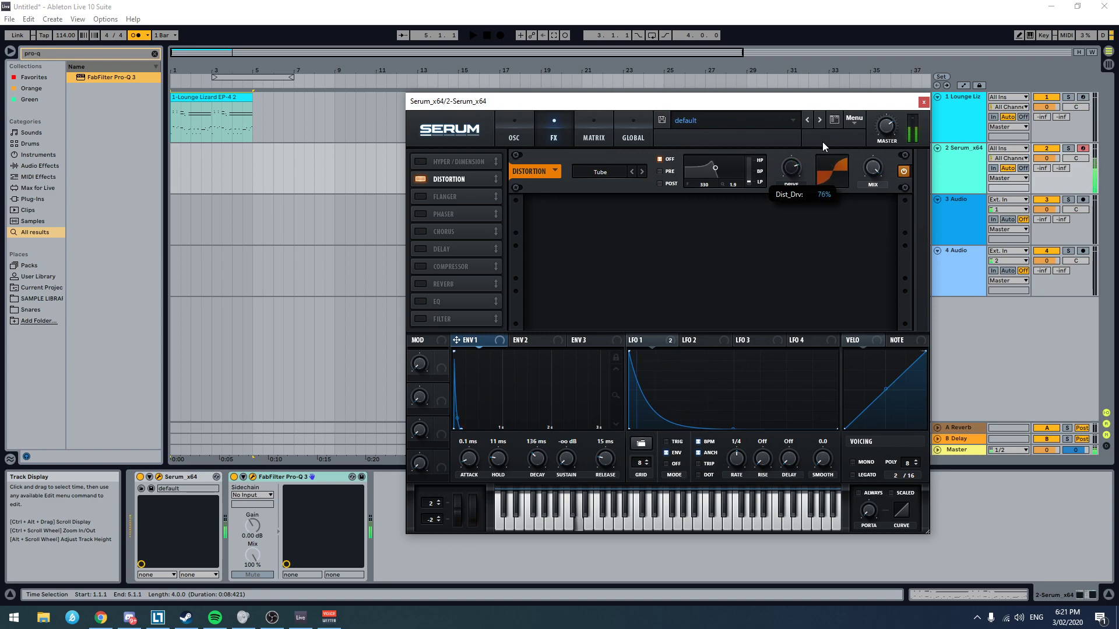
drag(882, 171, 877, 171)
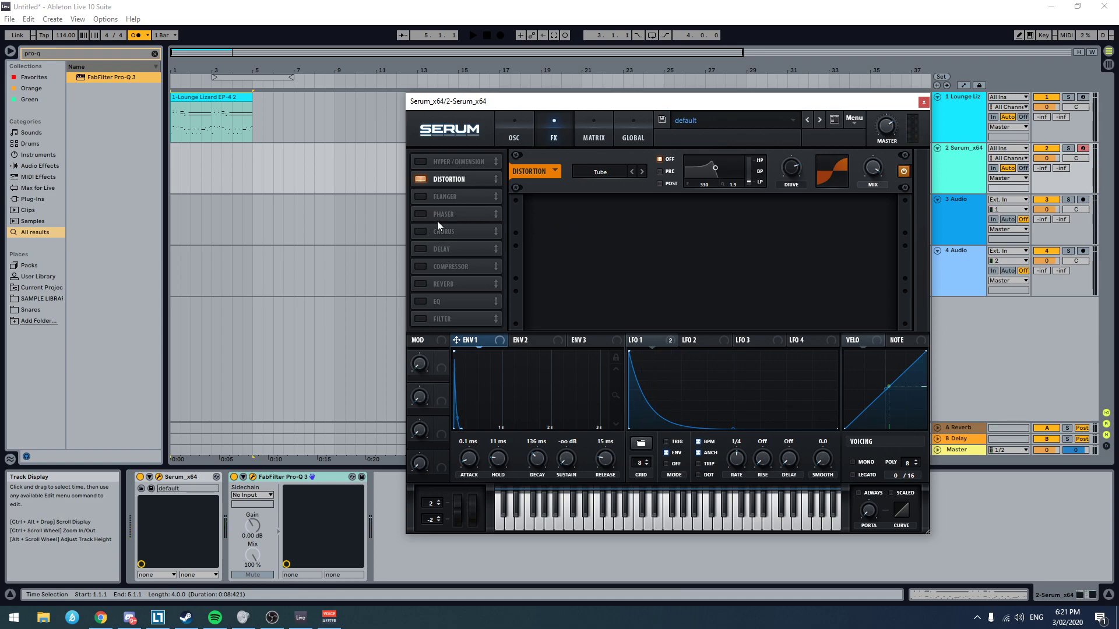
Step: Enable Serum's compressor in multiband mode, and adjust its threshold and other compression controls
click(420, 267)
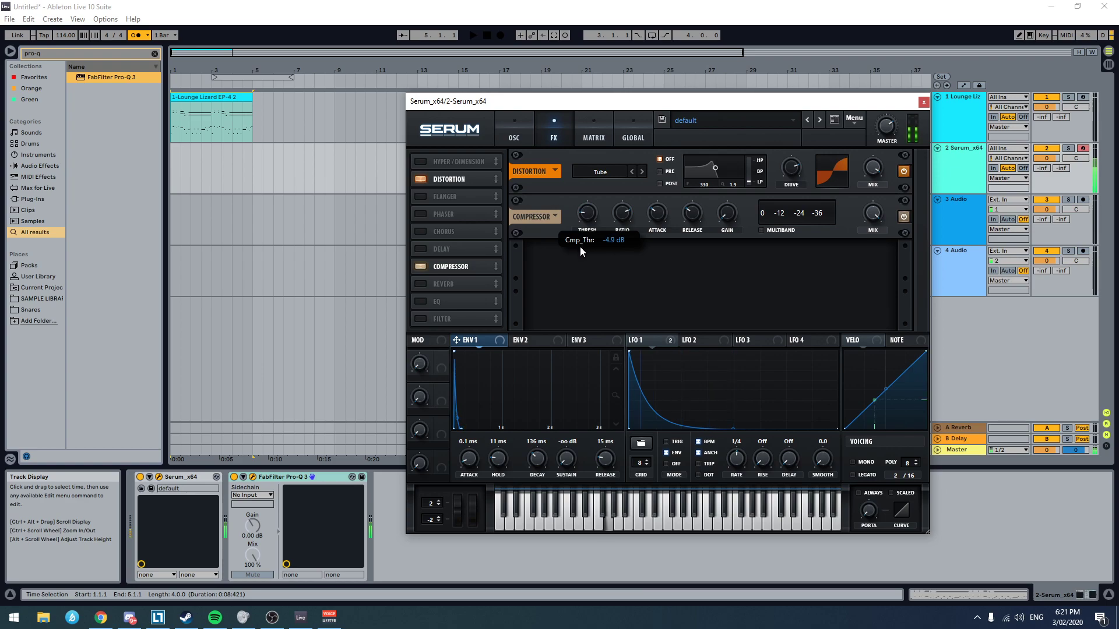
drag(578, 257, 578, 176)
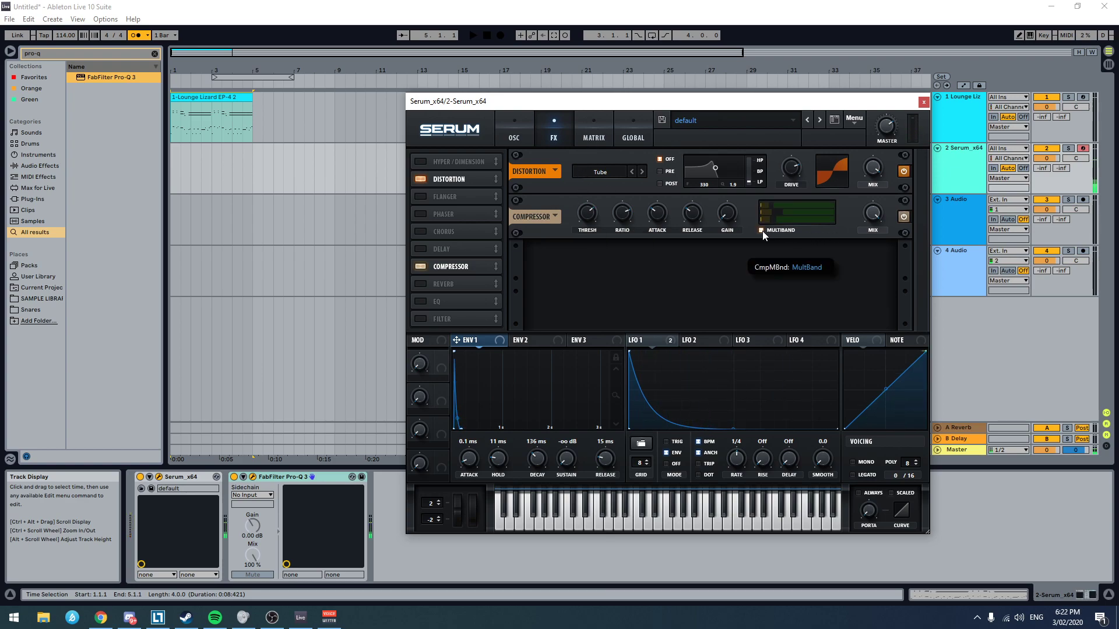
drag(594, 215, 576, 256)
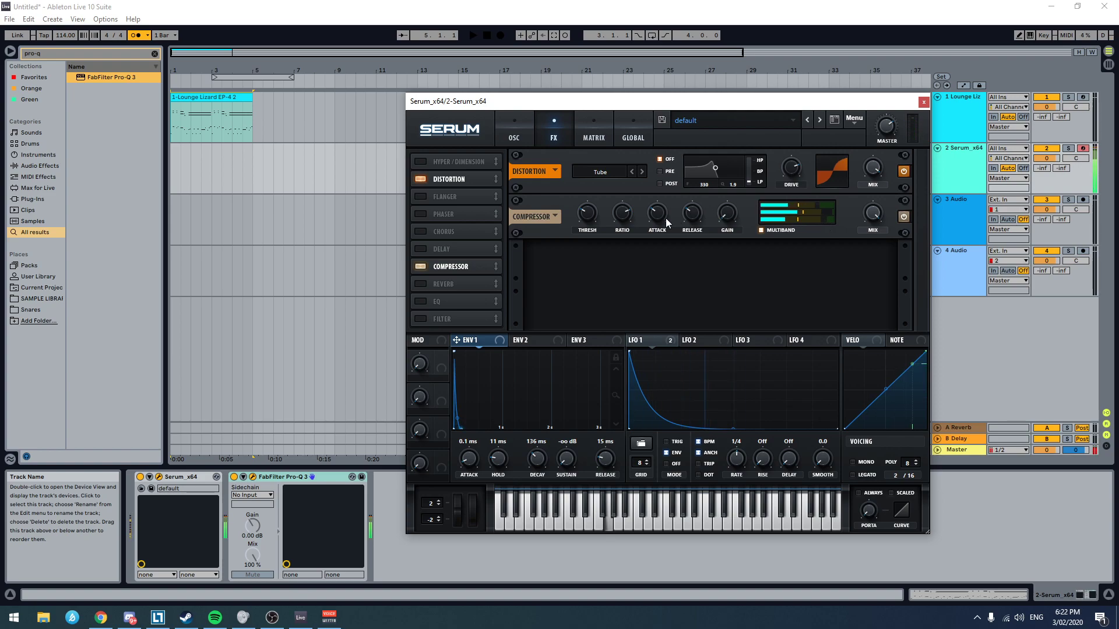
drag(694, 120, 637, 205)
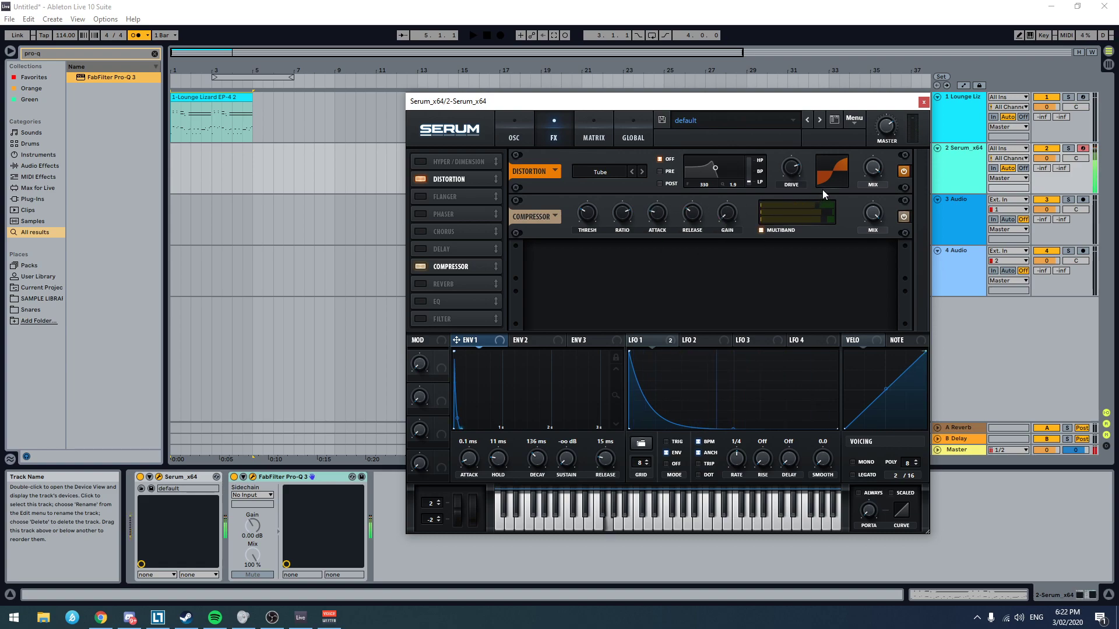
Step: Try Serum's built-in hall reverb, and turn it off again
click(420, 284)
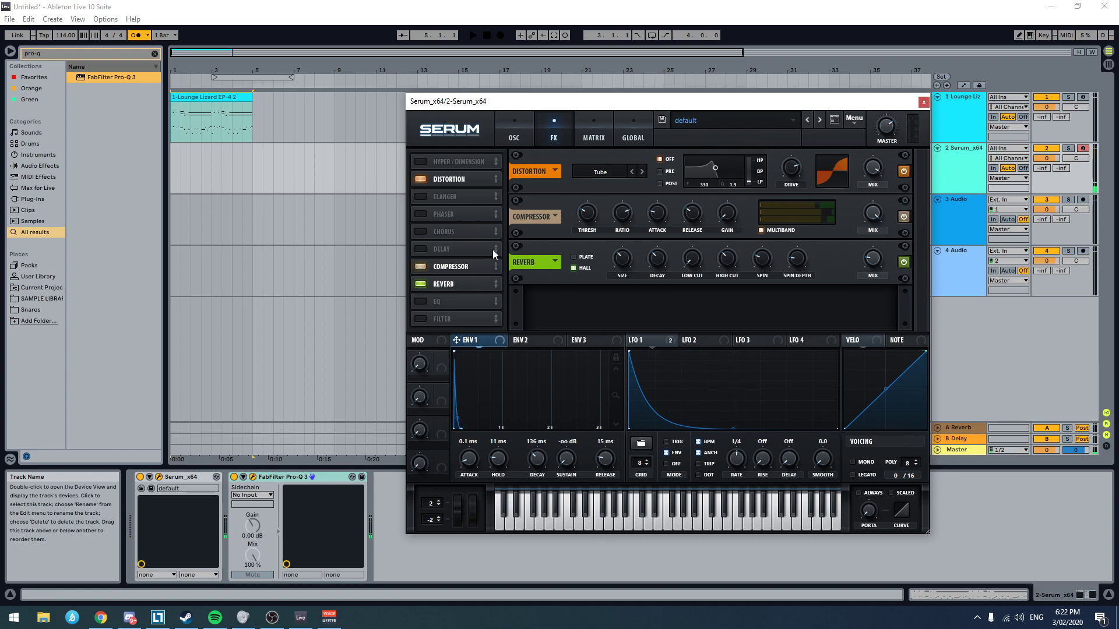
click(421, 284)
Step: Add ValhallaRoom_x64 after Pro-Q 3 on the Serum track, and set its depth to 24.9%
click(397, 551)
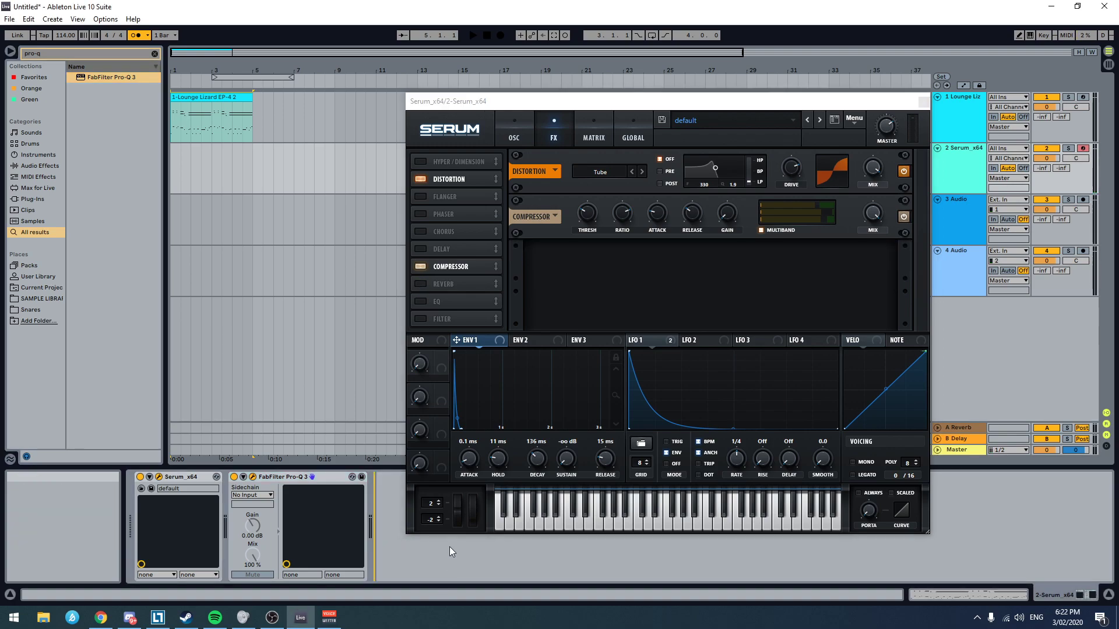
key(ctrl+f)
text(valhamma)
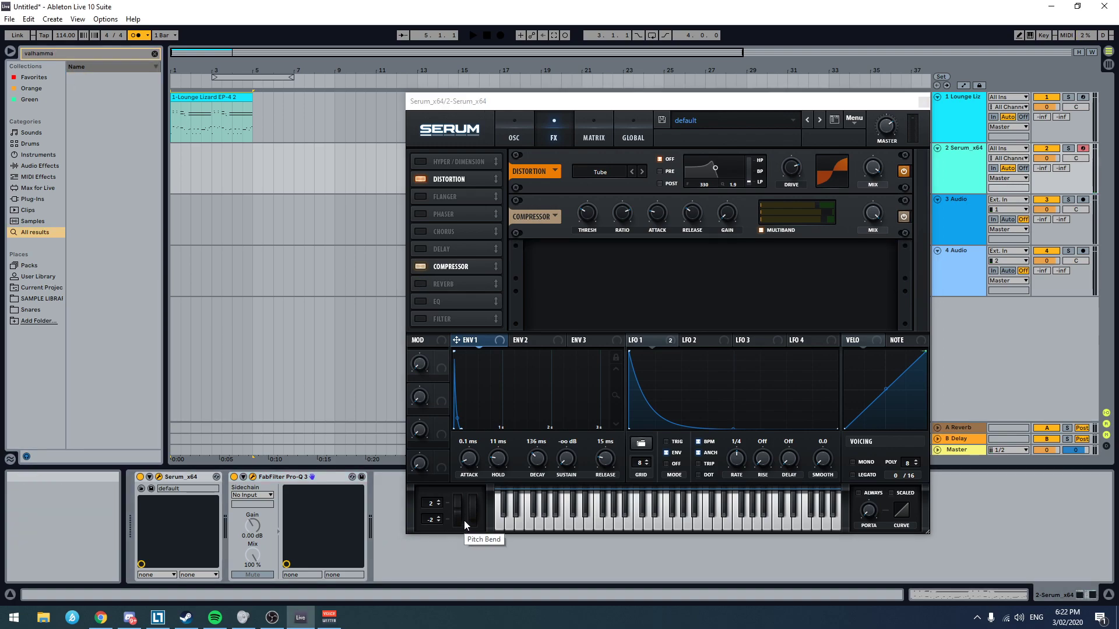
text(val)
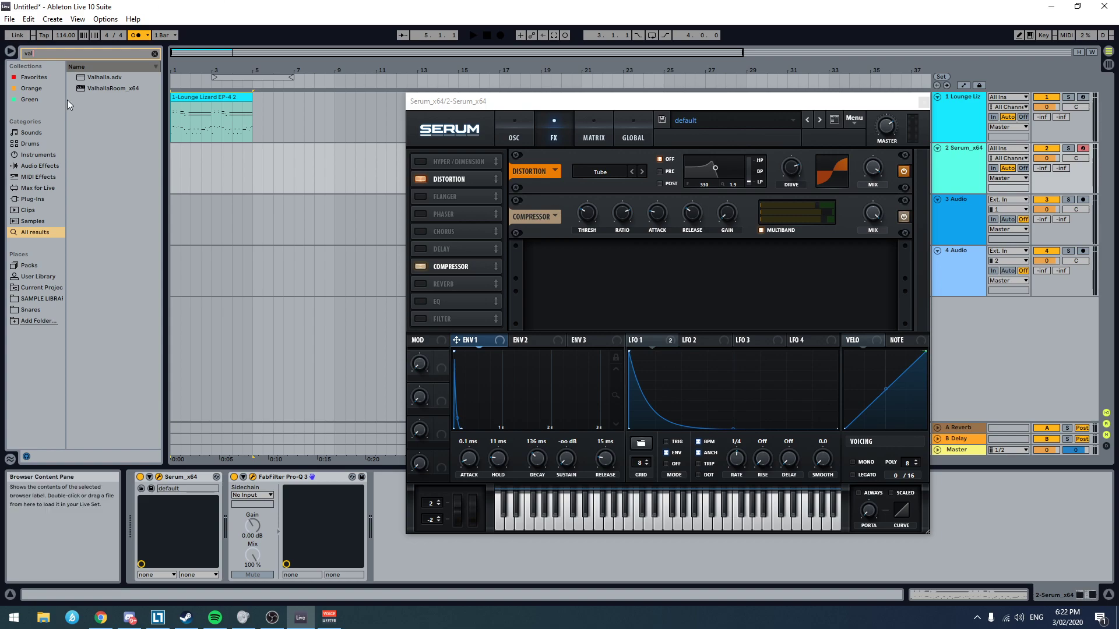
double_click(117, 87)
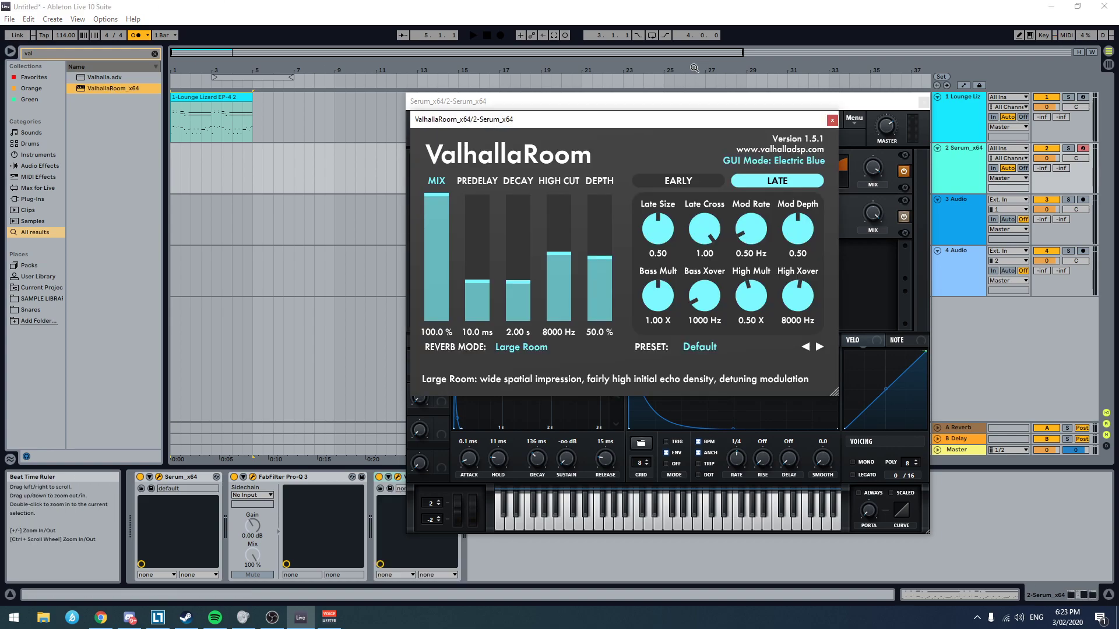
drag(770, 119, 825, 113)
mouse_move(650, 272)
mouse_down()
mouse_move(660, 293)
mouse_move(659, 283)
mouse_up()
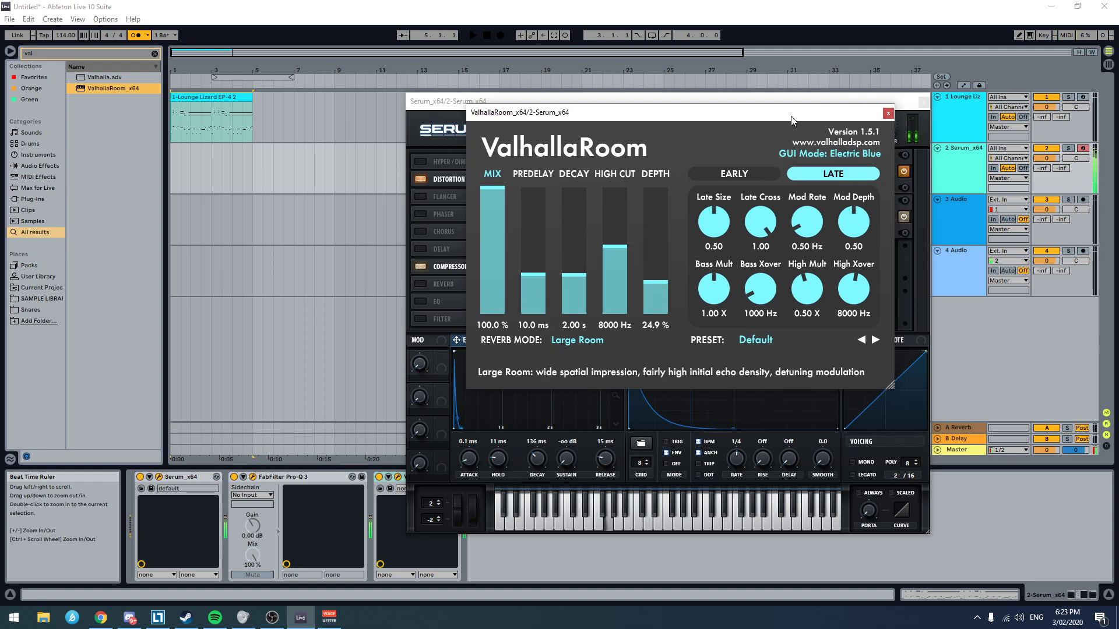
Step: Set ValhallaRoom's high cut to 7790 Hz, reverb mode to Medium Room and decay to 0.85 s, and close its window
mouse_move(616, 250)
mouse_down()
mouse_move(617, 271)
mouse_move(617, 214)
mouse_move(616, 273)
mouse_move(622, 253)
mouse_up()
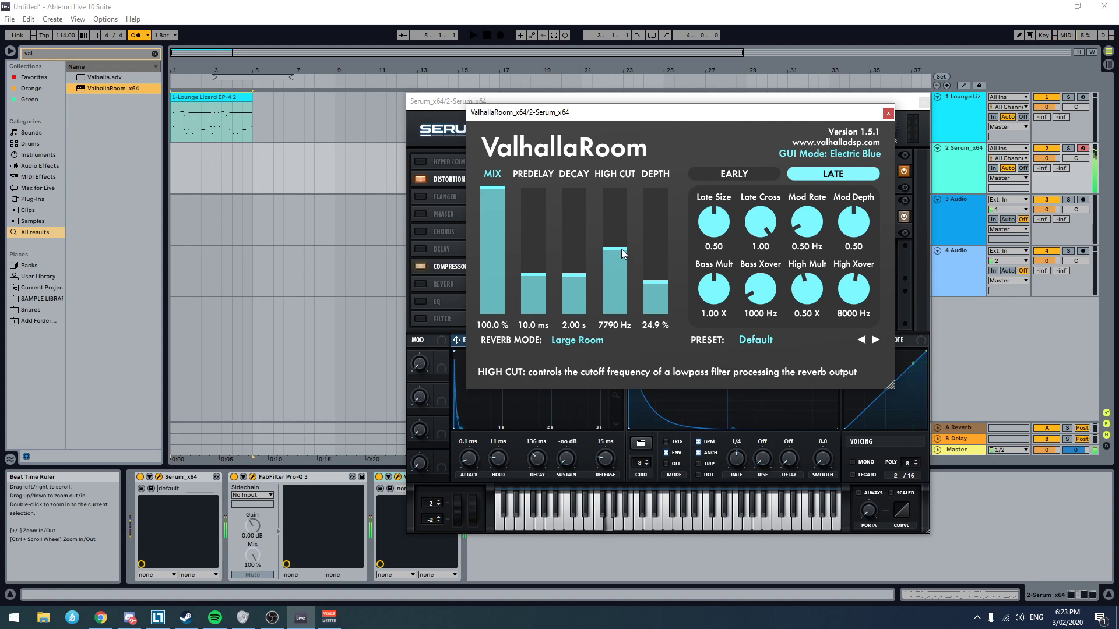
click(568, 340)
click(590, 369)
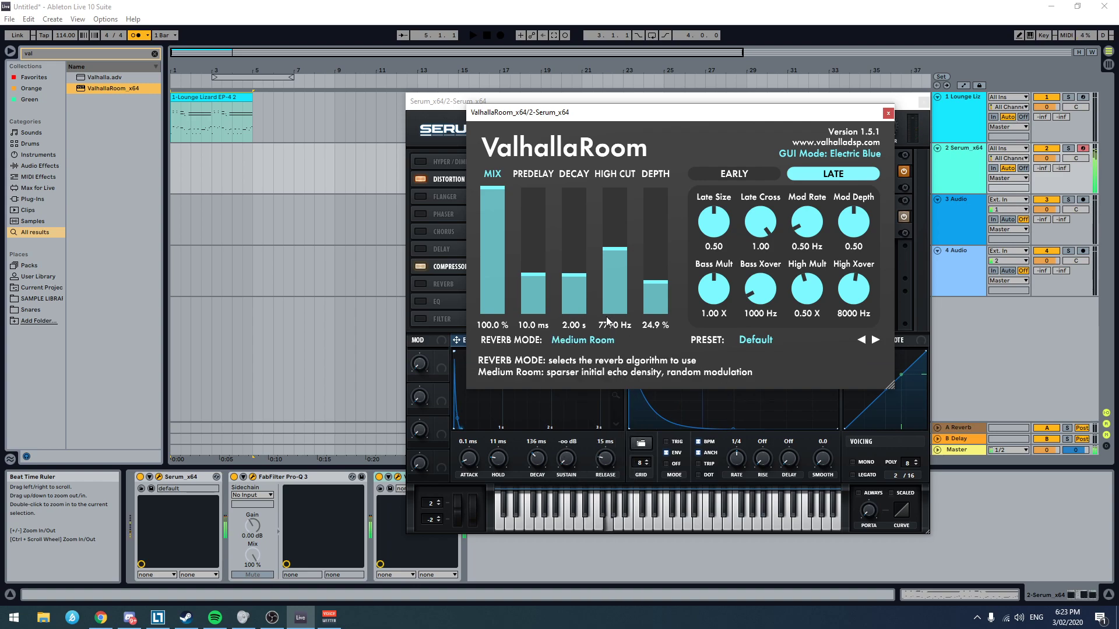
click(568, 290)
drag(567, 293, 573, 284)
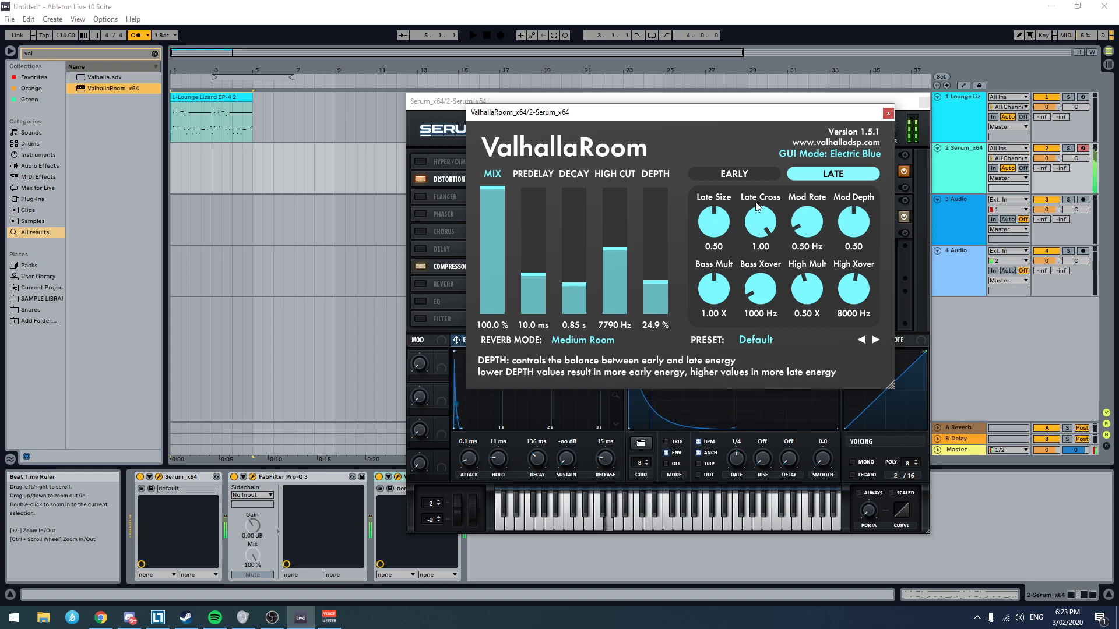
click(888, 113)
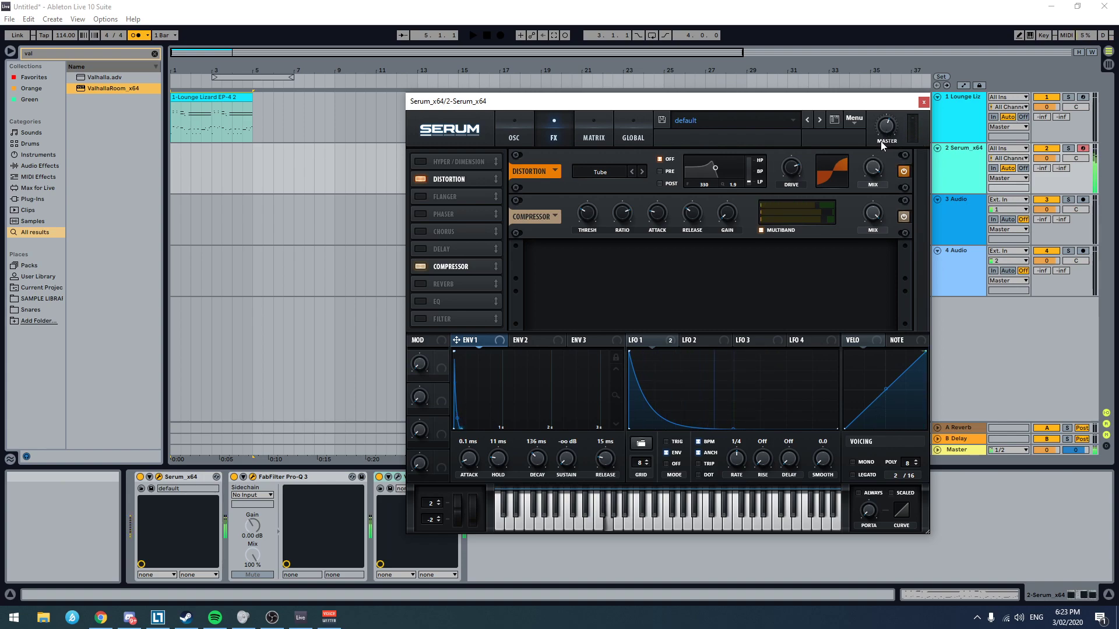
Step: Reopen ValhallaRoom on the Serum track, and set its mix to 62.2% and predelay to 0.0 ms
click(397, 477)
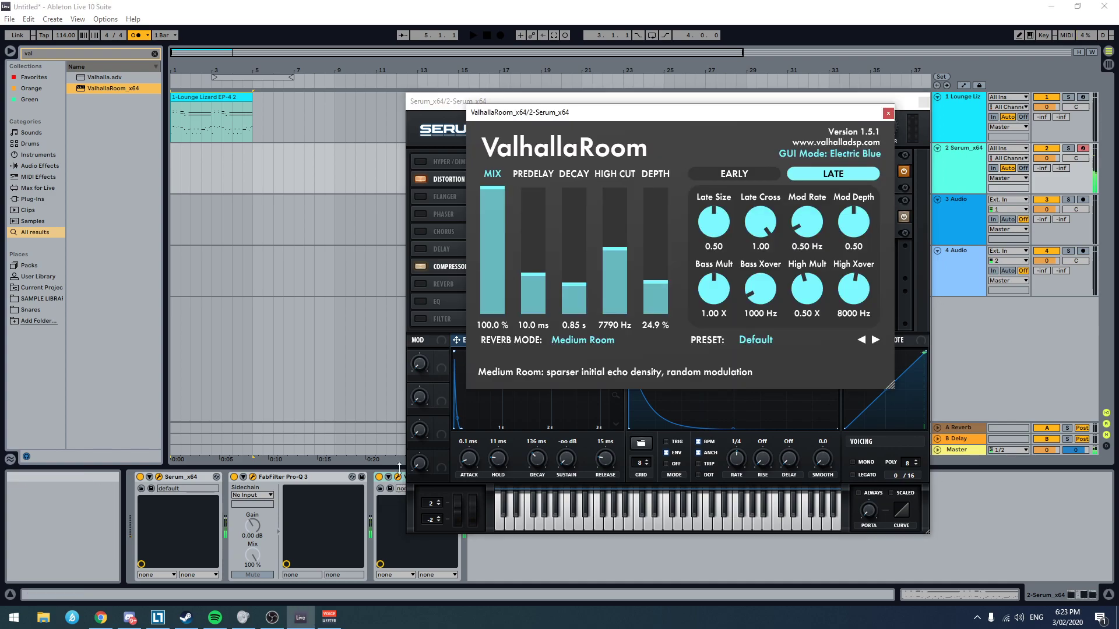
click(495, 229)
drag(499, 228, 495, 251)
drag(537, 299, 527, 327)
drag(494, 250, 495, 235)
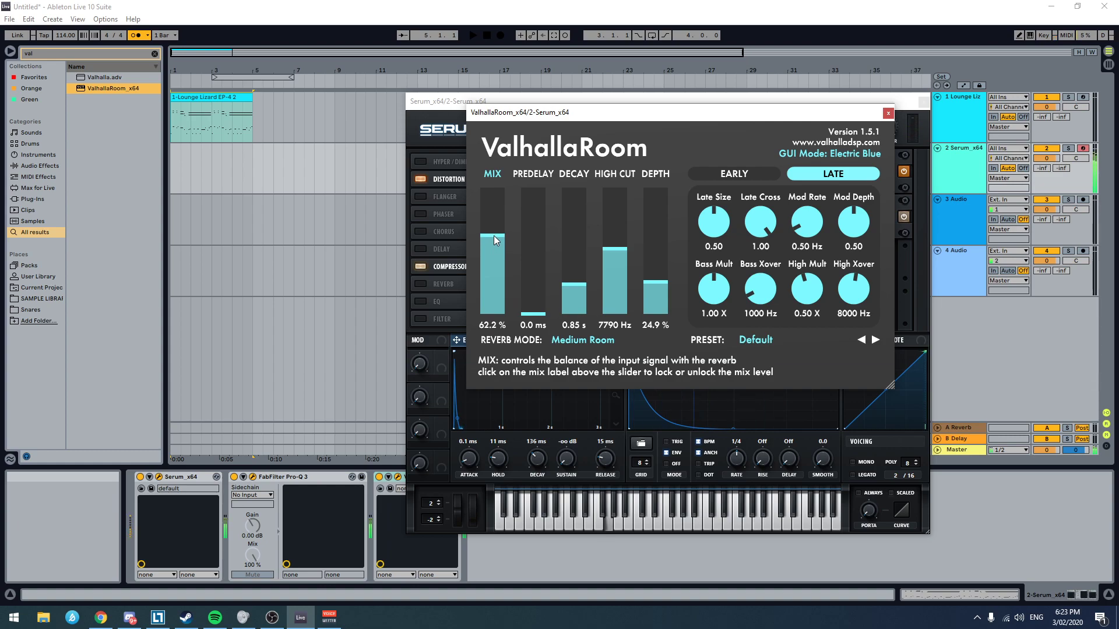
Step: Try ValhallaRoom's Dark Chamber mode with the depth at 89.4% and the decay at 1.72 s
drag(656, 224, 658, 201)
click(583, 340)
click(563, 474)
click(583, 340)
click(592, 425)
click(578, 277)
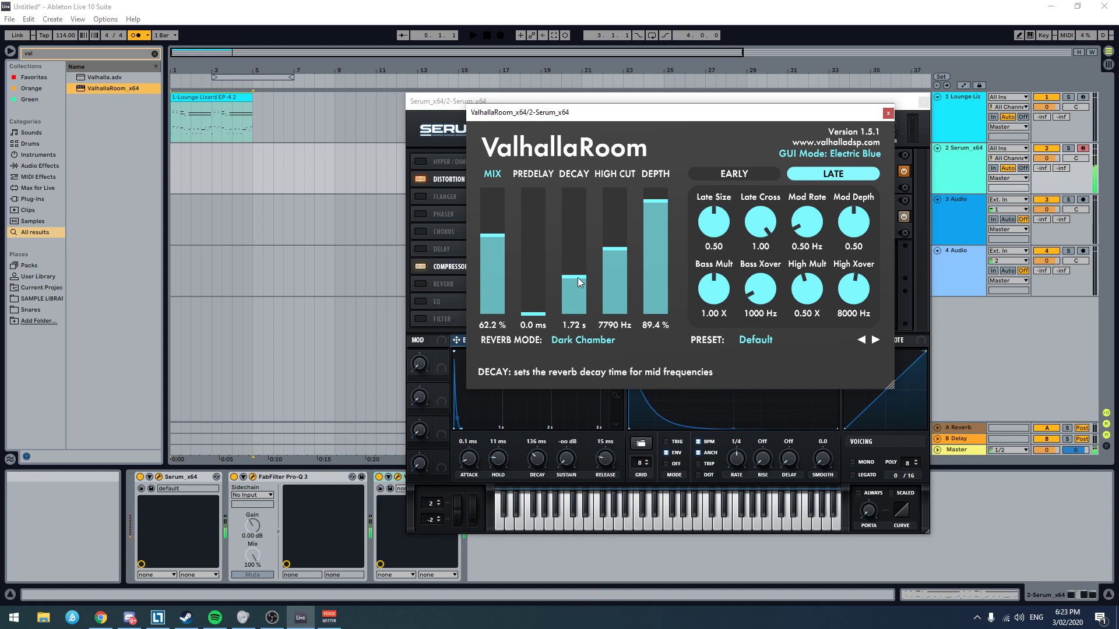
Step: Set ValhallaRoom's depth to 25.8% and its high cut to 8610 Hz
drag(655, 201, 650, 282)
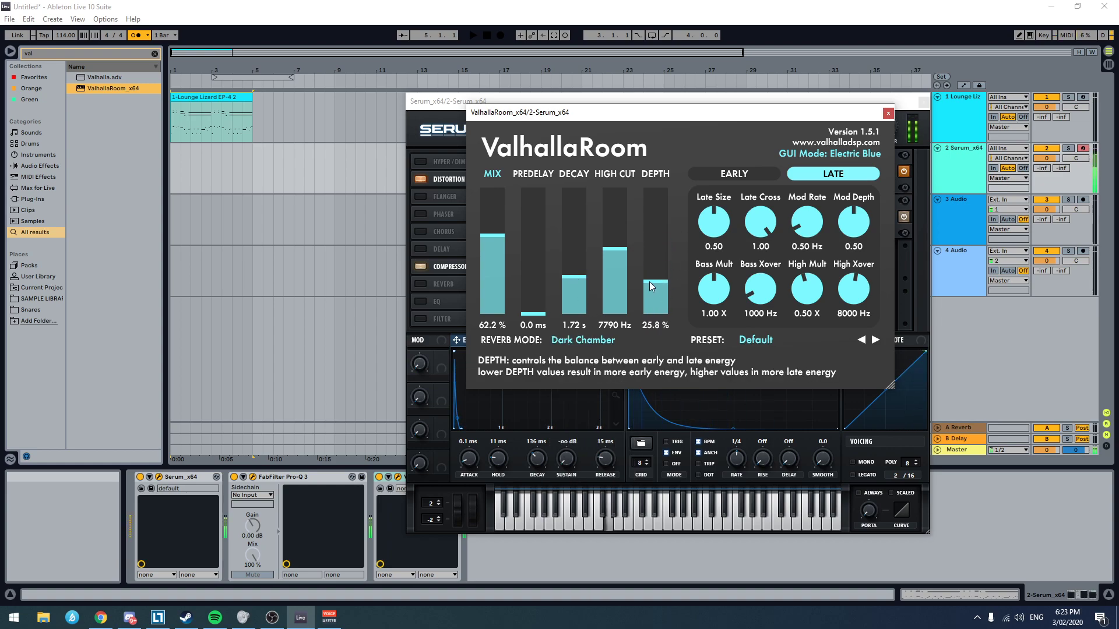
click(621, 229)
click(620, 241)
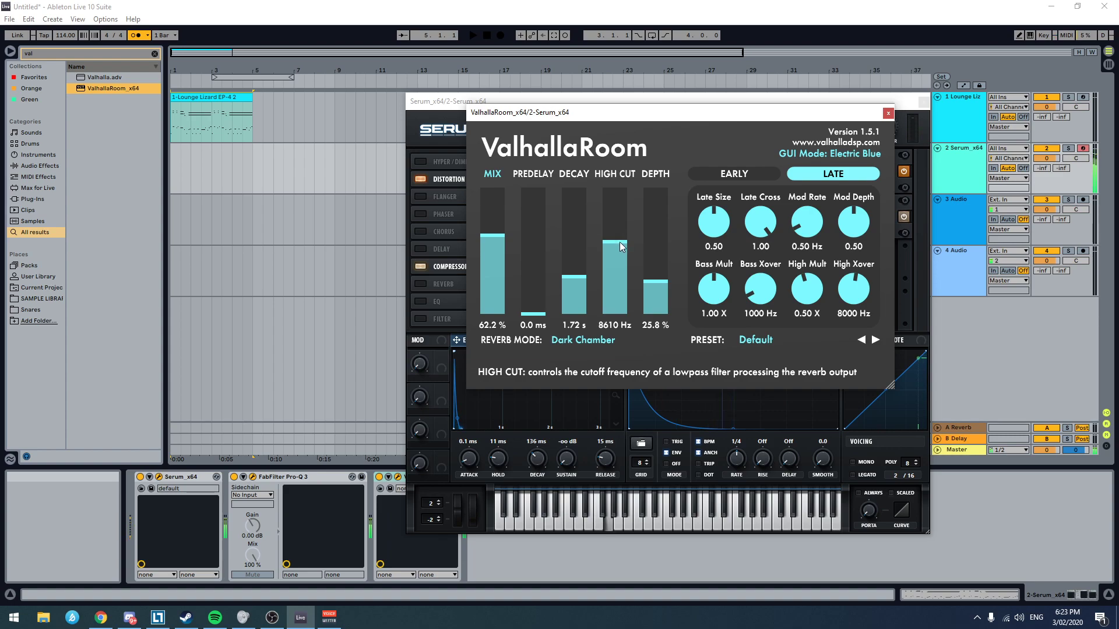
Step: Set ValhallaRoom's reverb mode to Large Room and its decay to 0.95 s, and close the plug-in window
click(587, 342)
click(583, 424)
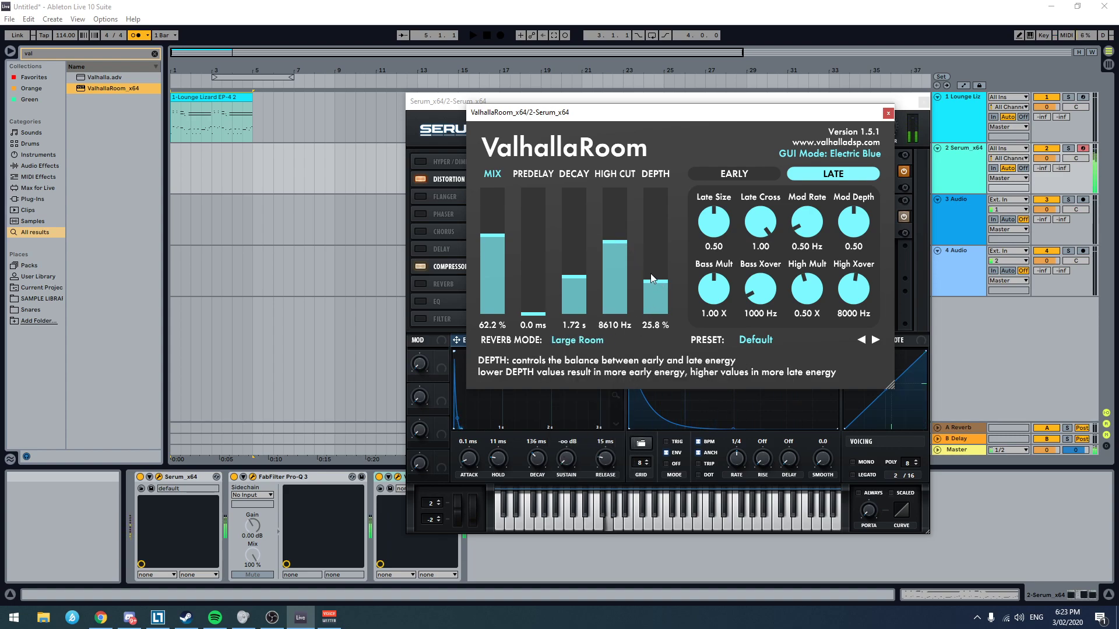
click(578, 293)
drag(579, 291, 577, 287)
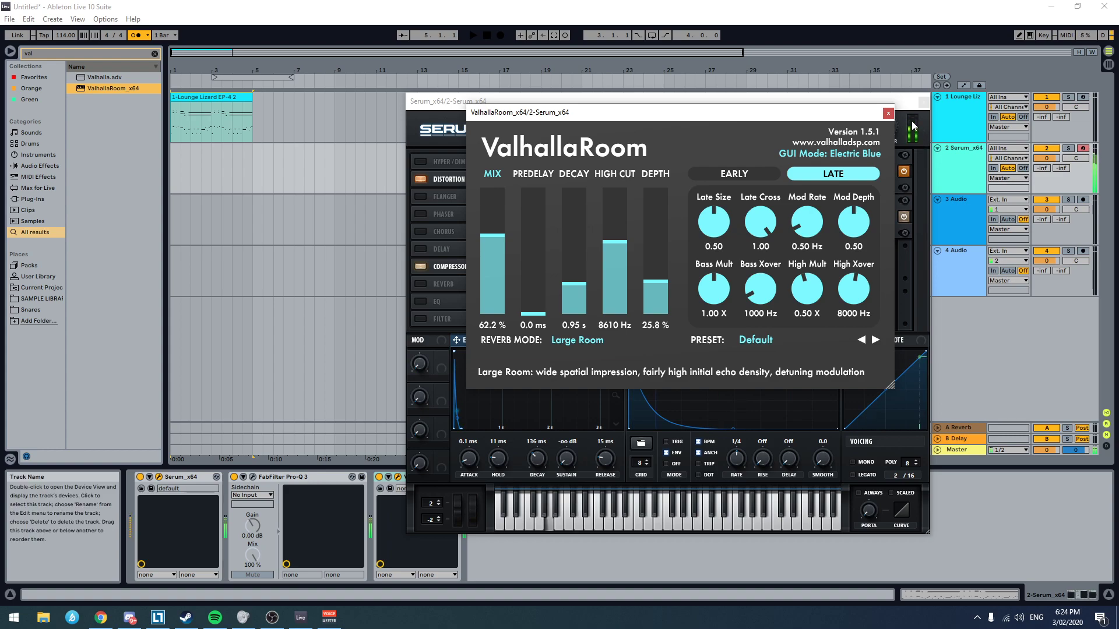
click(887, 113)
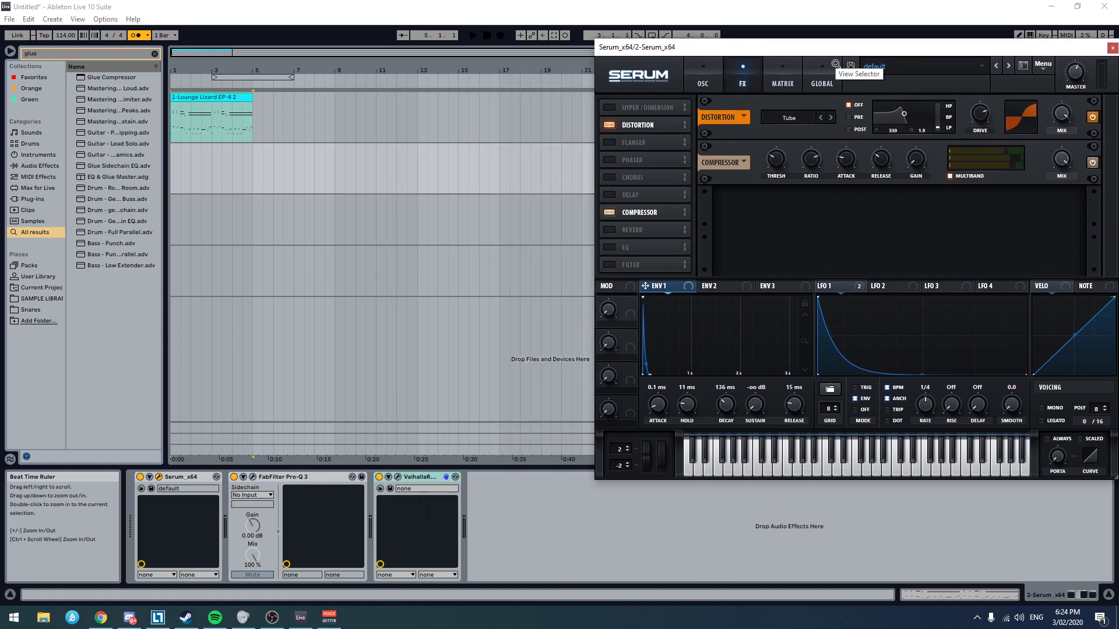
Step: Insert a Glue Compressor before ValhallaRoom on the Serum track, with threshold -17.5 dB, Soft clip on and makeup 6.83 dB
double_click(111, 77)
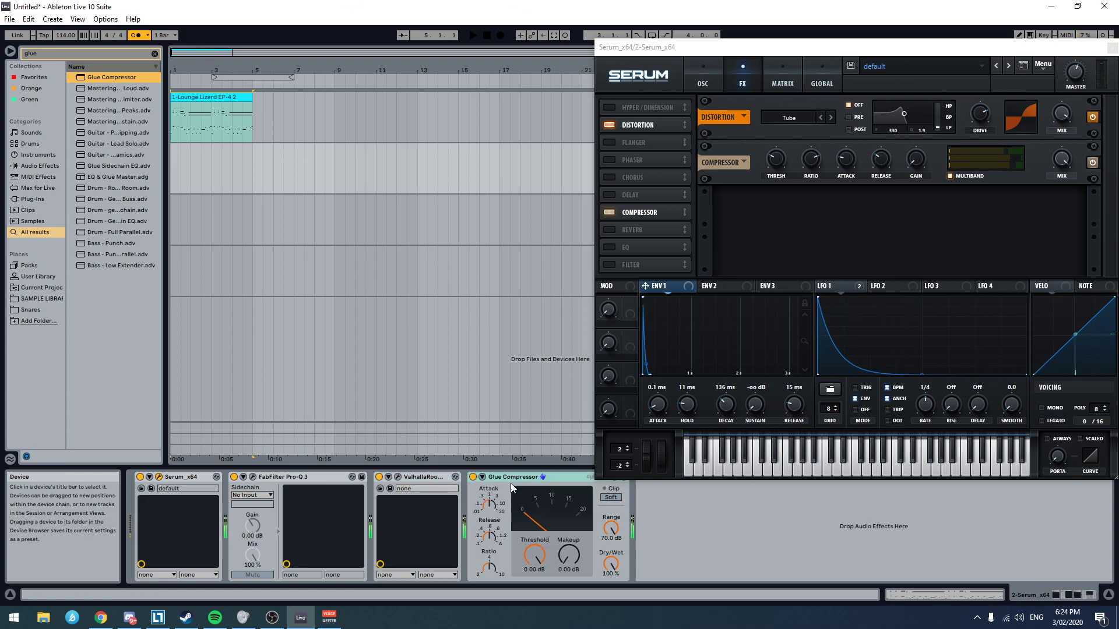
drag(540, 547, 540, 583)
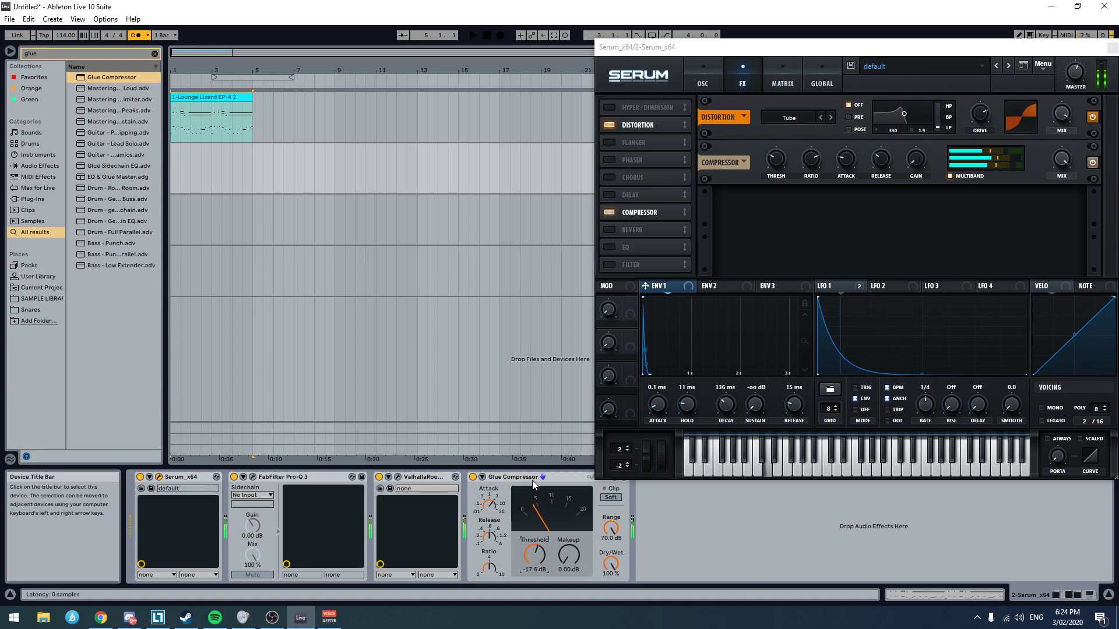
drag(532, 479, 411, 478)
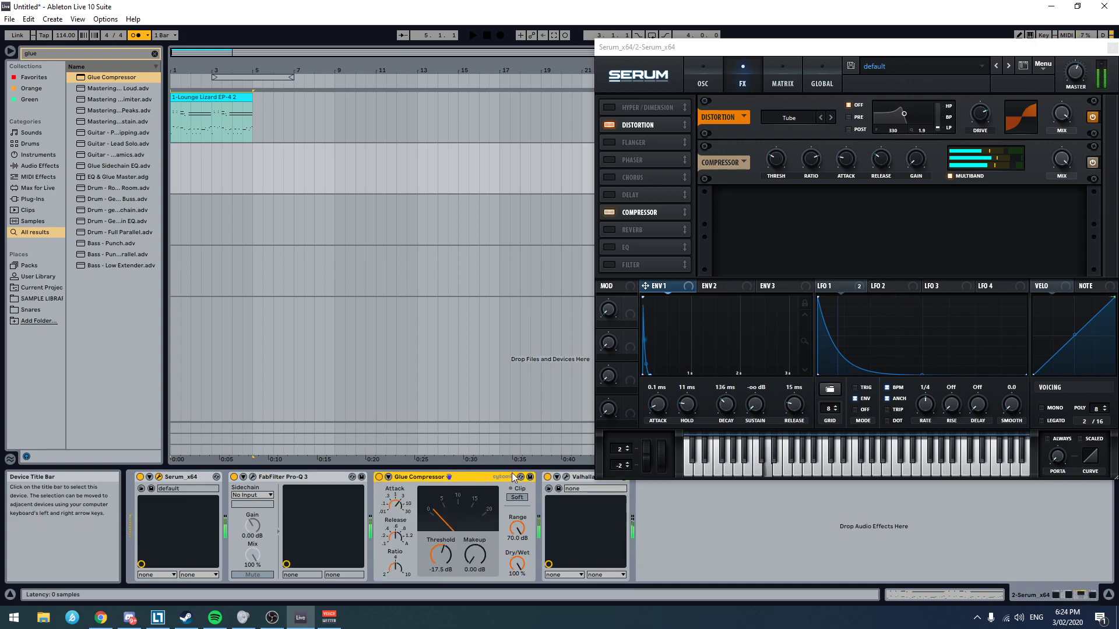
click(517, 497)
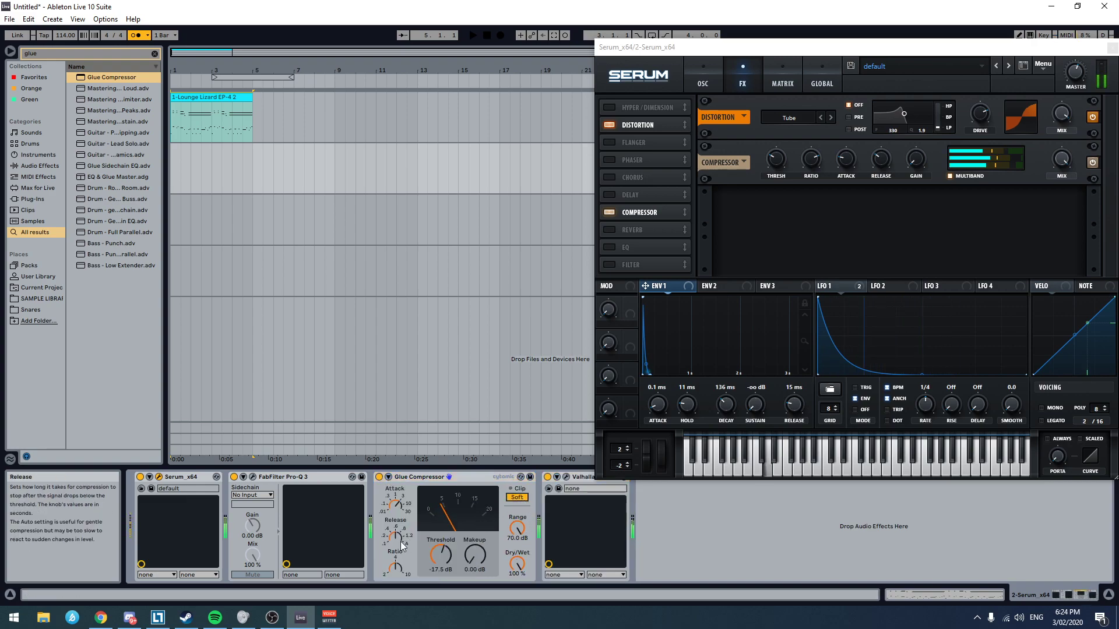
mouse_move(475, 555)
mouse_down()
mouse_move(475, 513)
mouse_move(475, 535)
mouse_up()
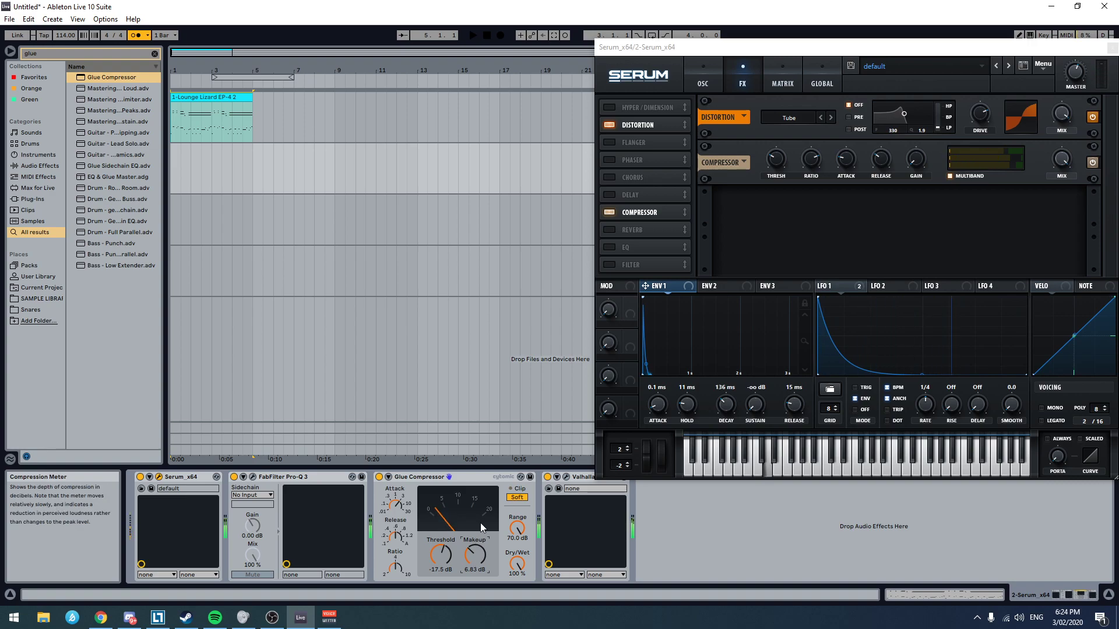
Step: Close the Serum window and place the insert marker at bar 9 on the Serum track
click(1074, 51)
drag(1073, 47, 698, 90)
click(740, 92)
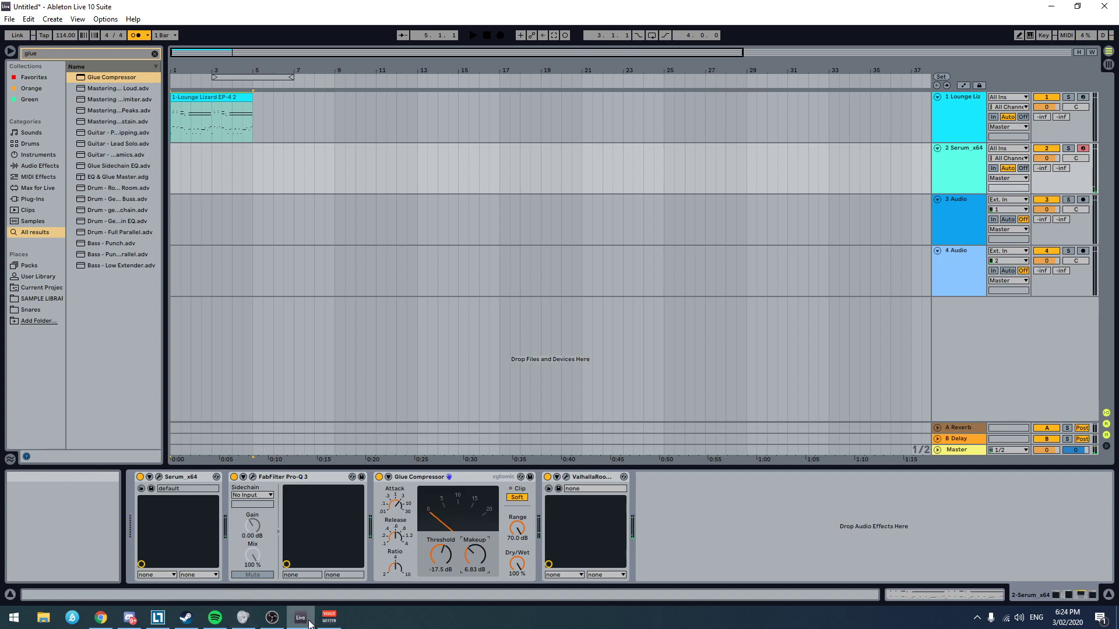
click(180, 477)
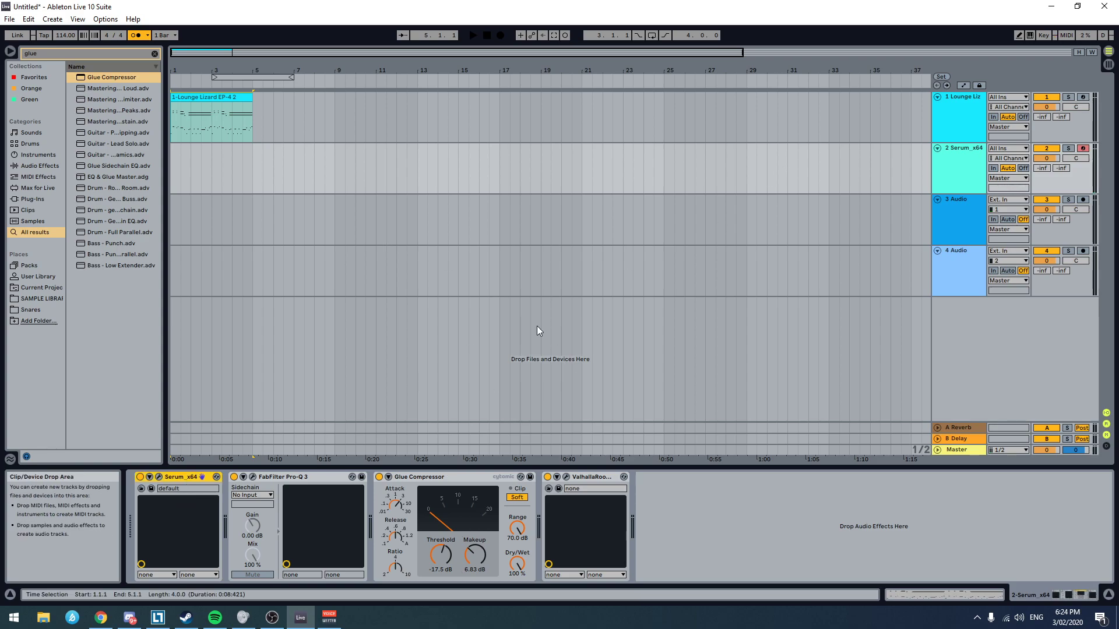
click(346, 155)
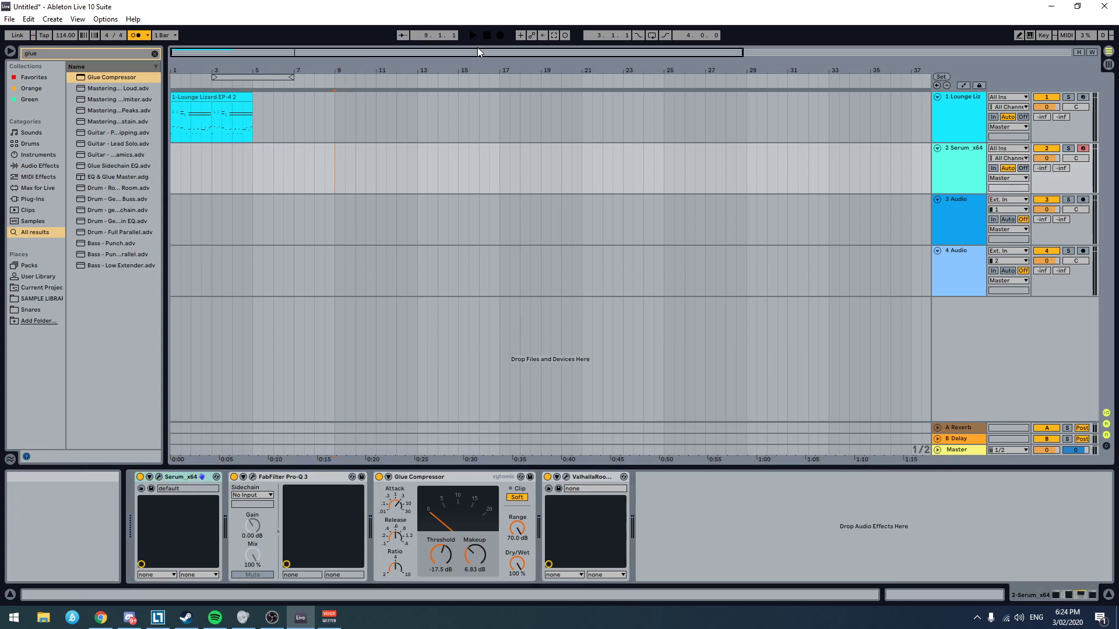
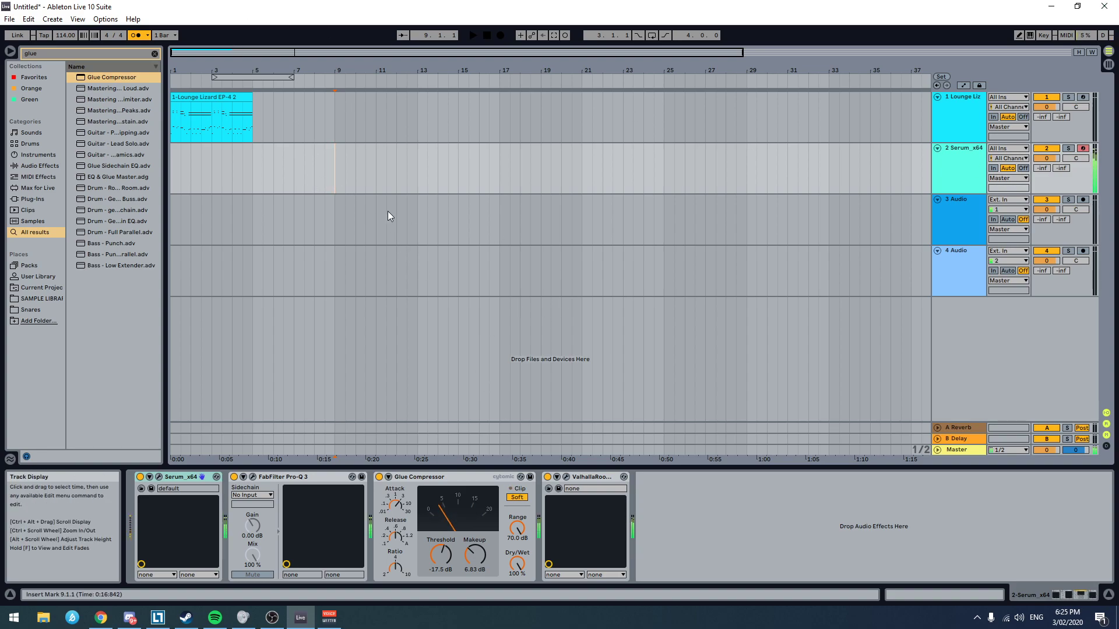
Step: Rename the 3 Audio track as Snare and set its audio input to Resampling
click(345, 214)
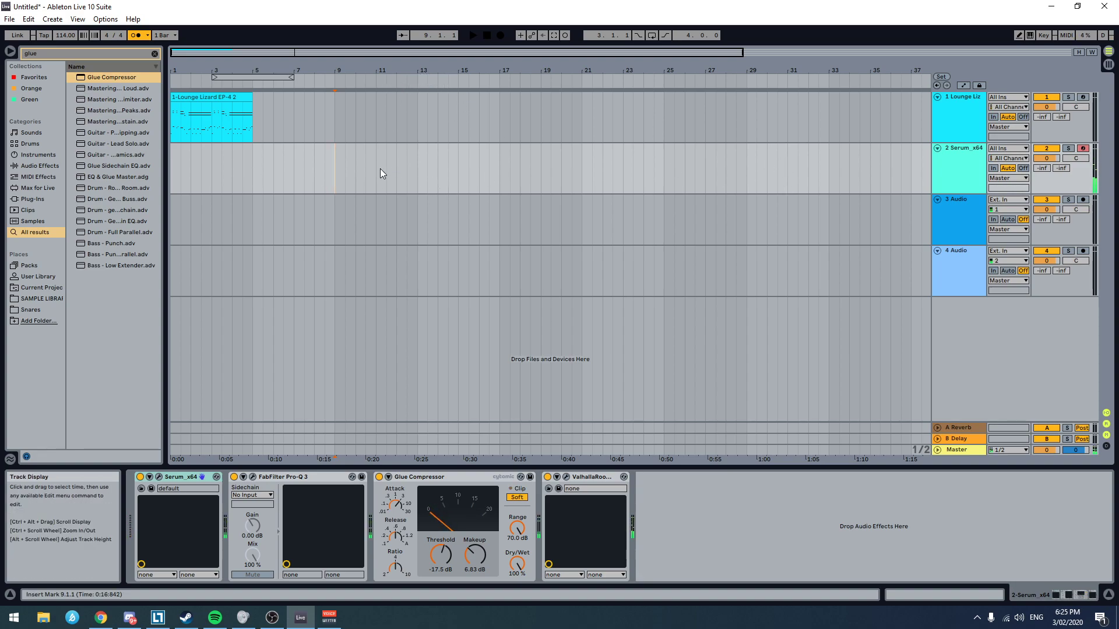
click(959, 221)
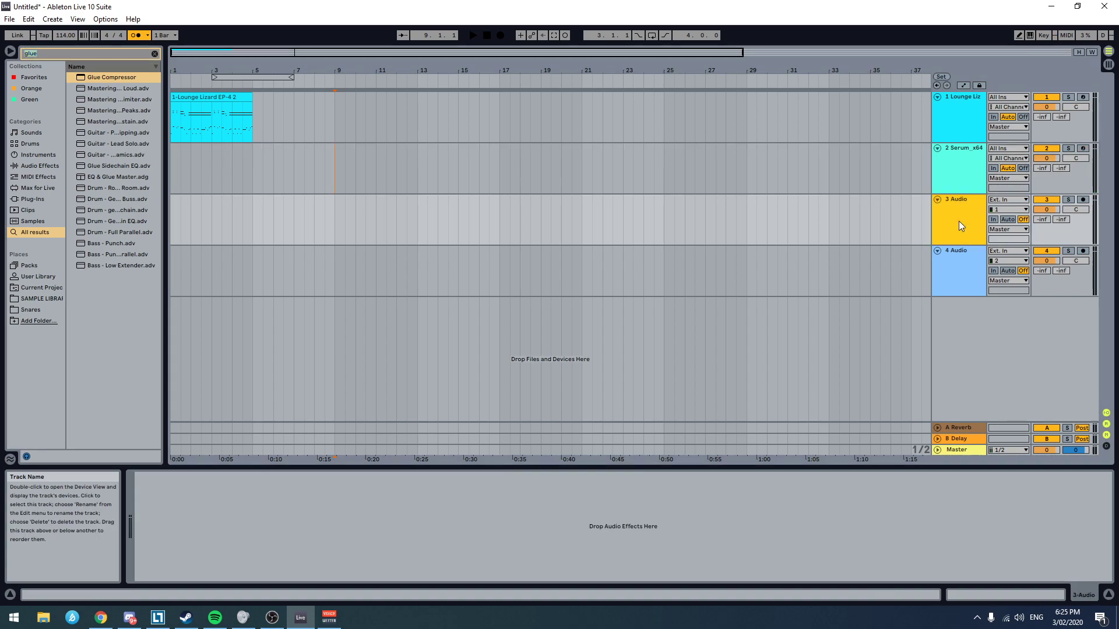
key(ctrl+r)
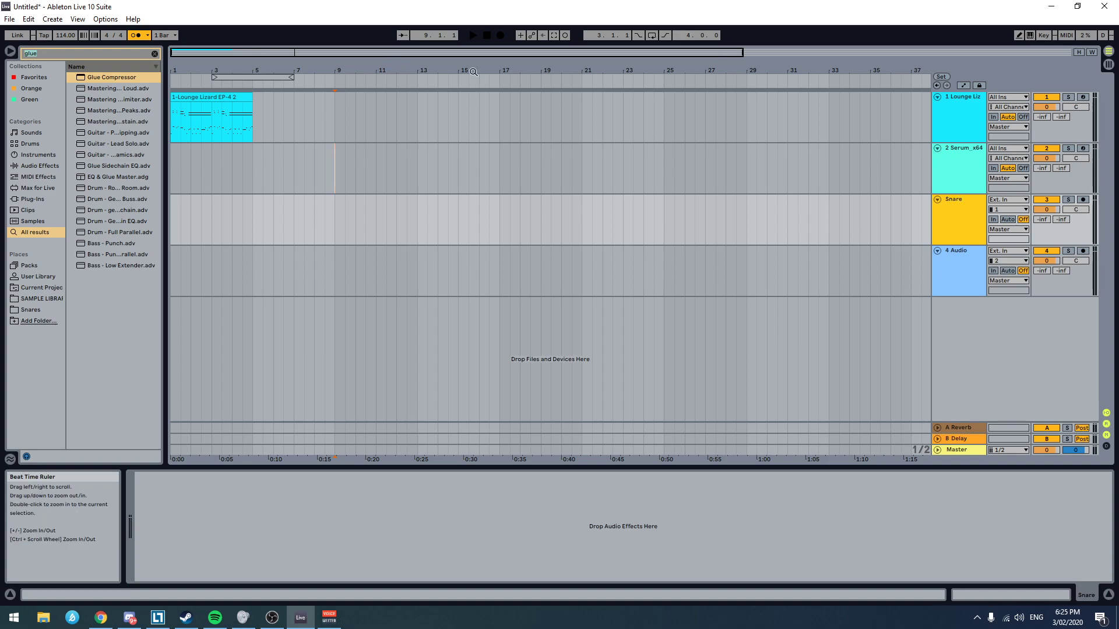
click(1010, 200)
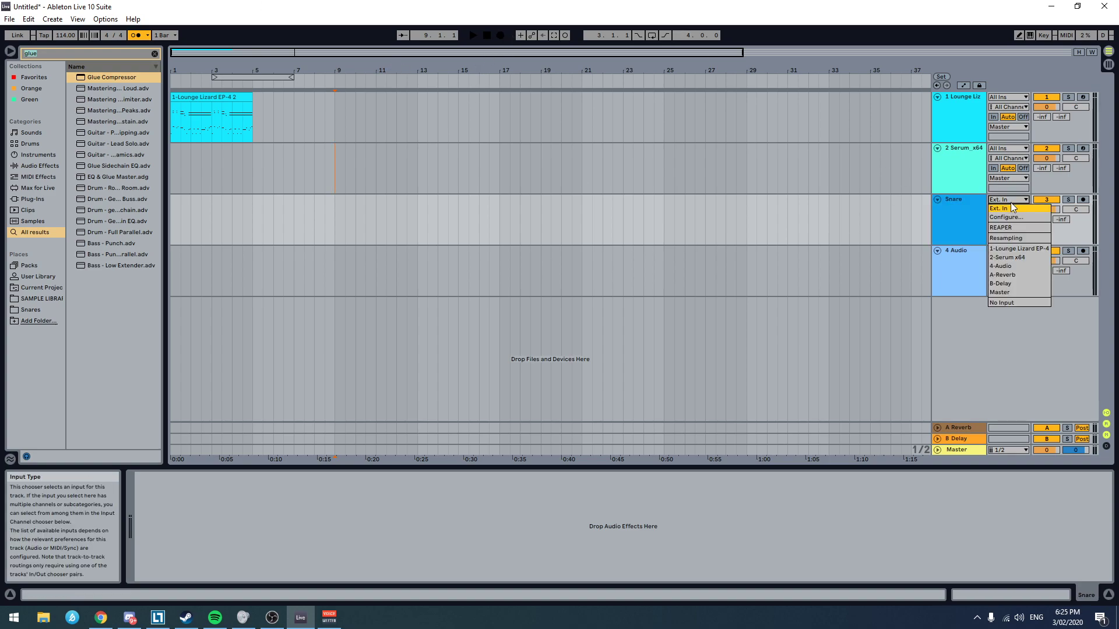
click(1032, 239)
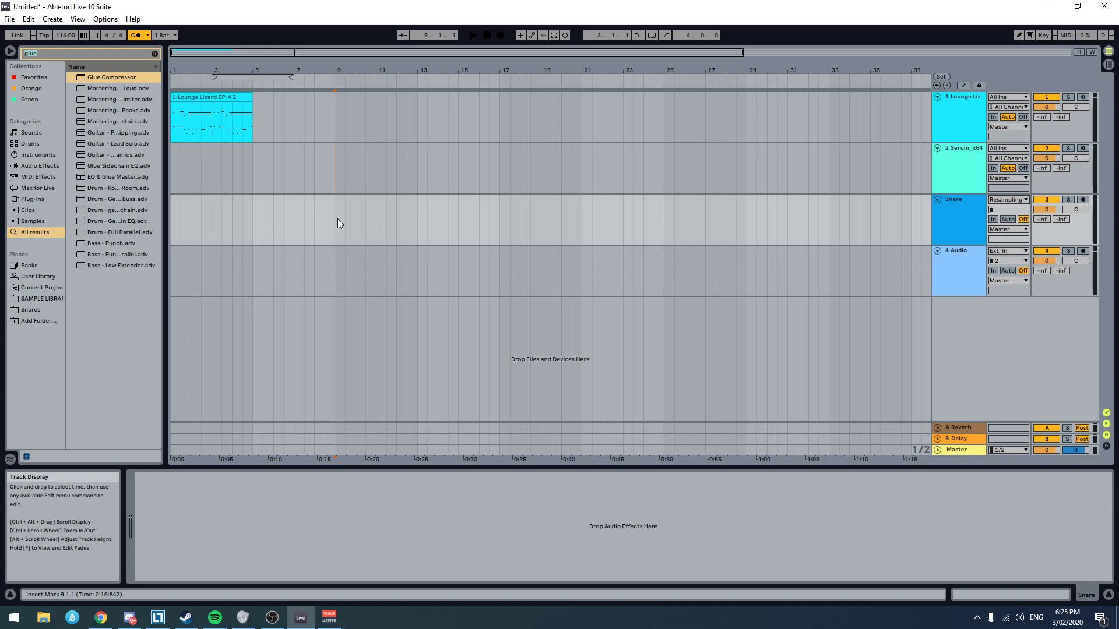
Step: Arm the Snare track, solo and arm the Serum track, and record the Serum hits as audio from bar 9
click(1083, 200)
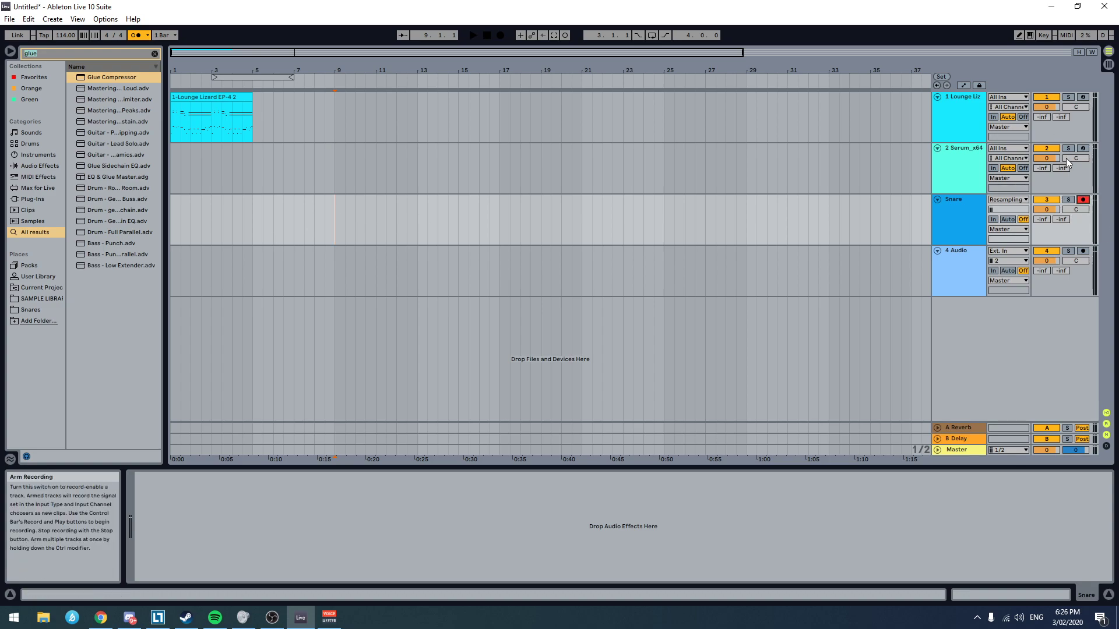
click(1068, 148)
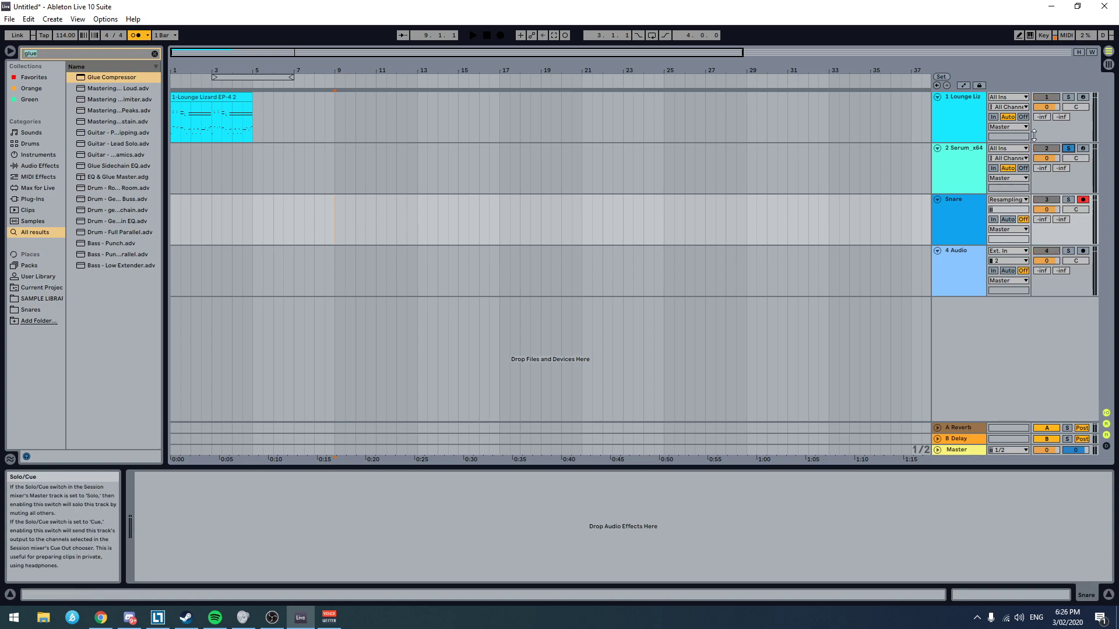
click(501, 37)
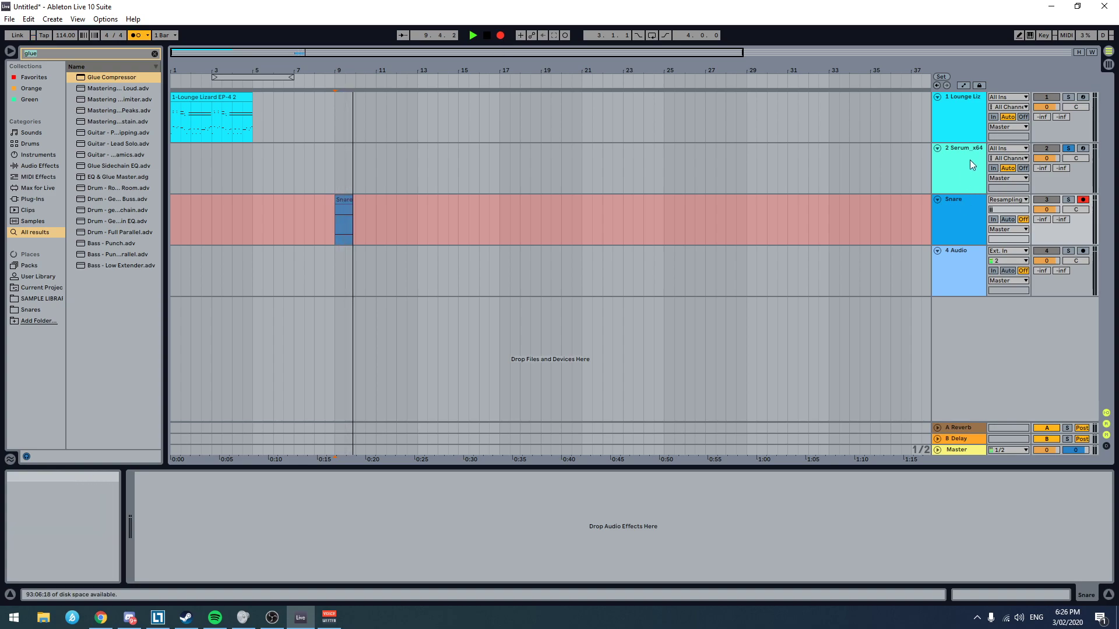
click(970, 162)
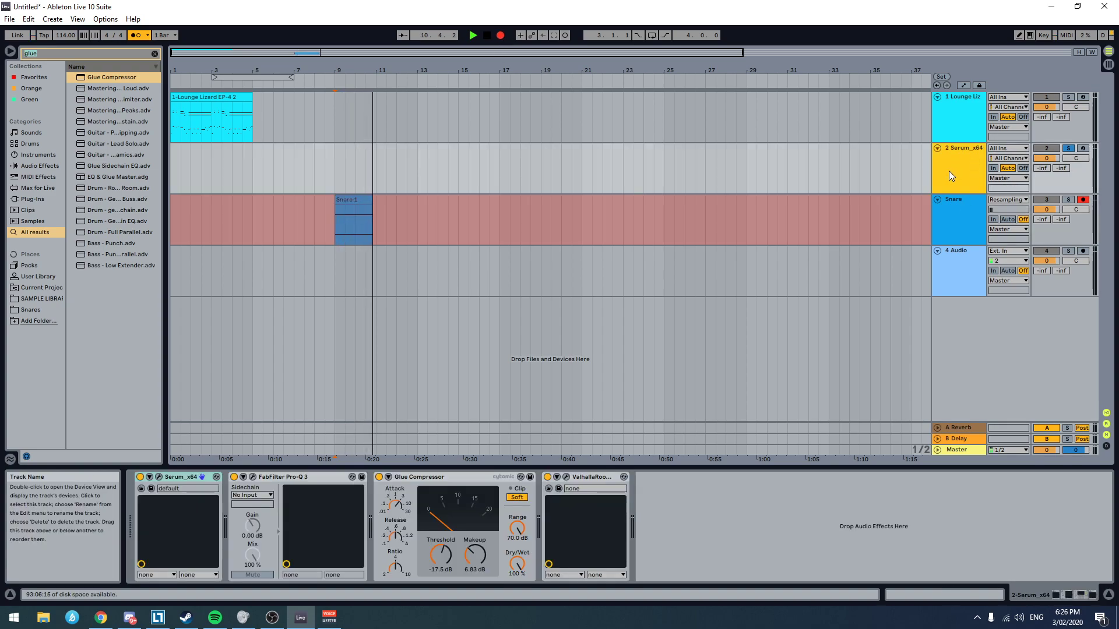
ctrl+click(1082, 148)
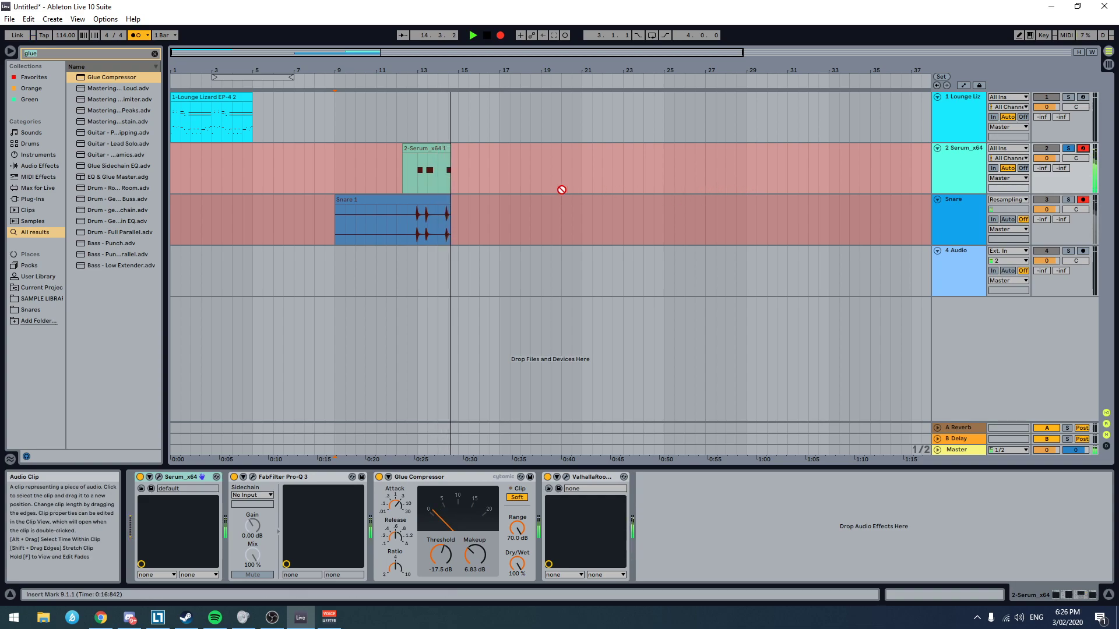
key(space)
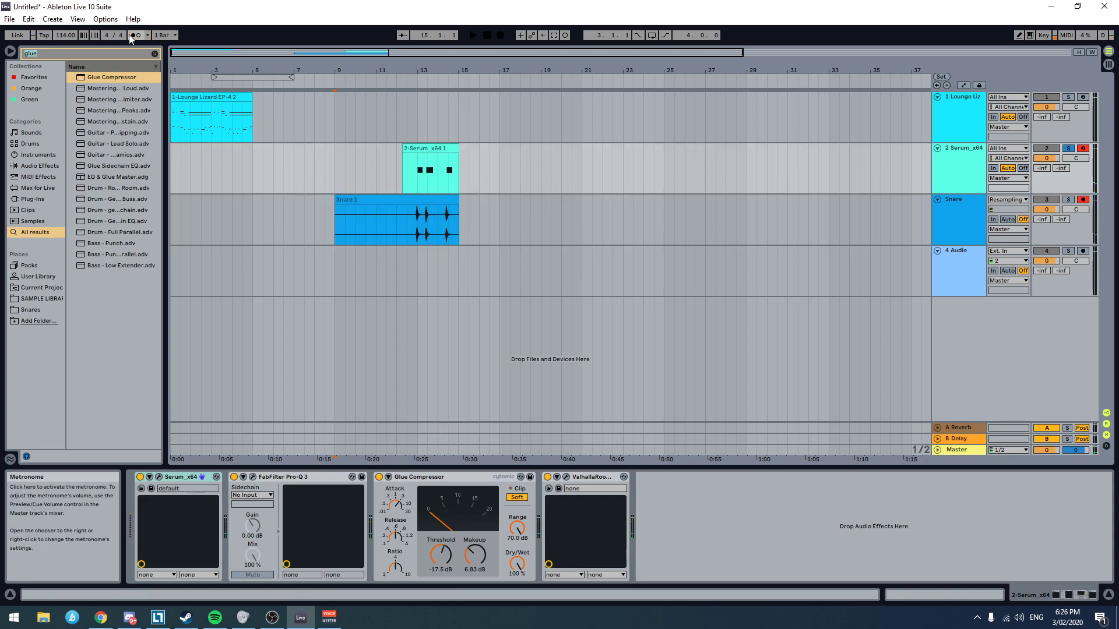
Step: Delete the recorded Serum MIDI clip and trim the start of the Snare audio clip to bar 14
click(429, 177)
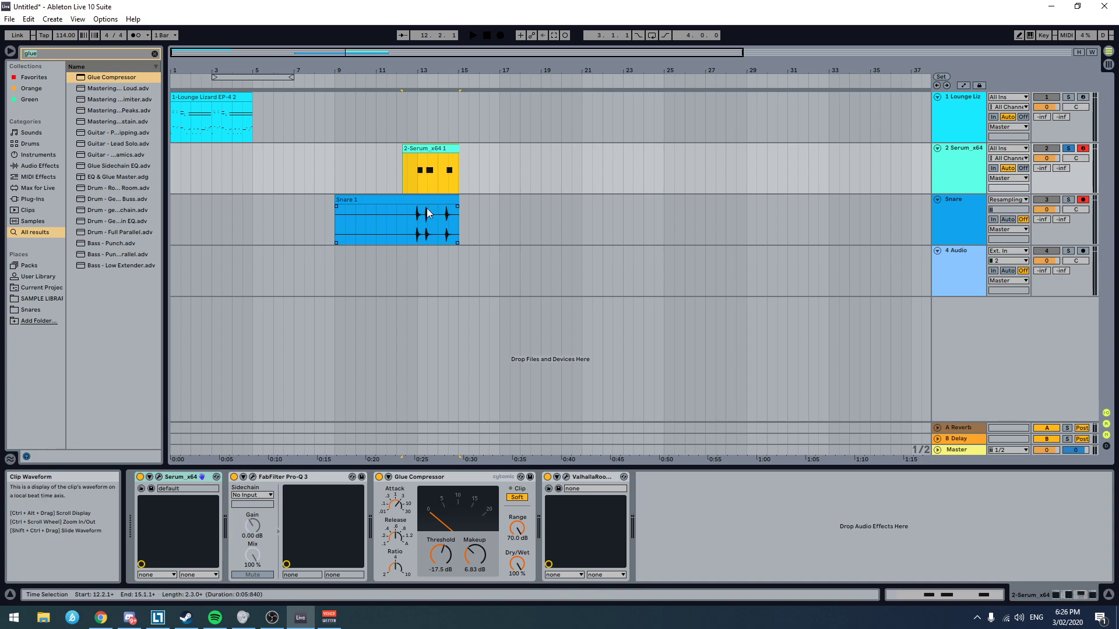
click(426, 200)
drag(335, 215, 442, 221)
scroll(480, 232, up, 5)
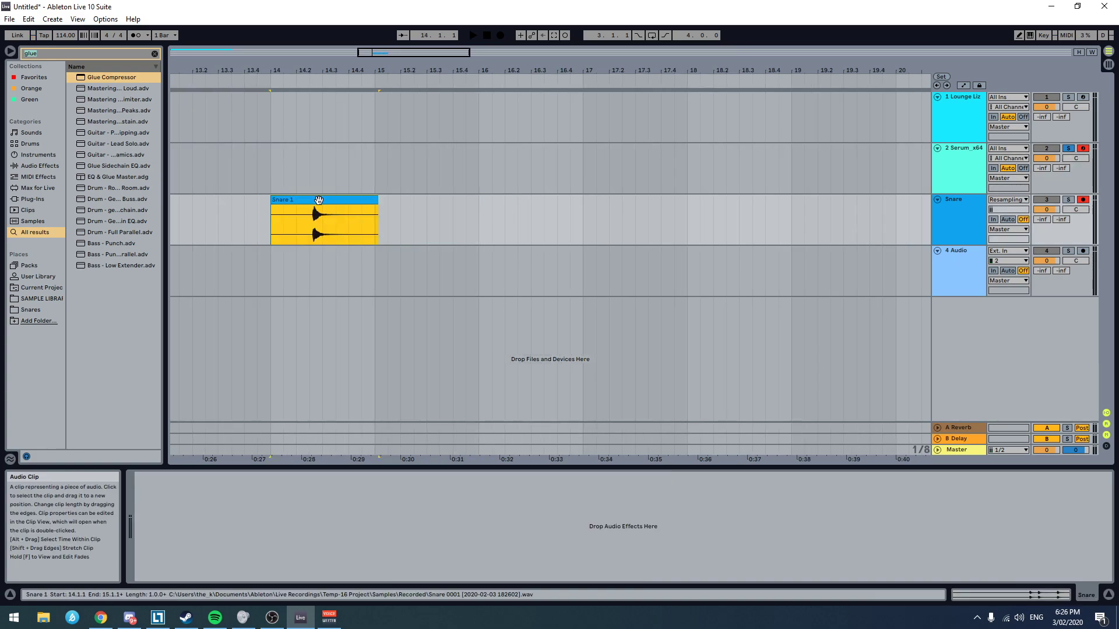
Step: Trim the start of the Snare clip to the onset of its last hit and align it with beat 14.3
scroll(359, 245, up, 5)
scroll(241, 240, left, 8)
drag(416, 198, 464, 201)
drag(205, 221, 419, 220)
scroll(443, 245, up, 4)
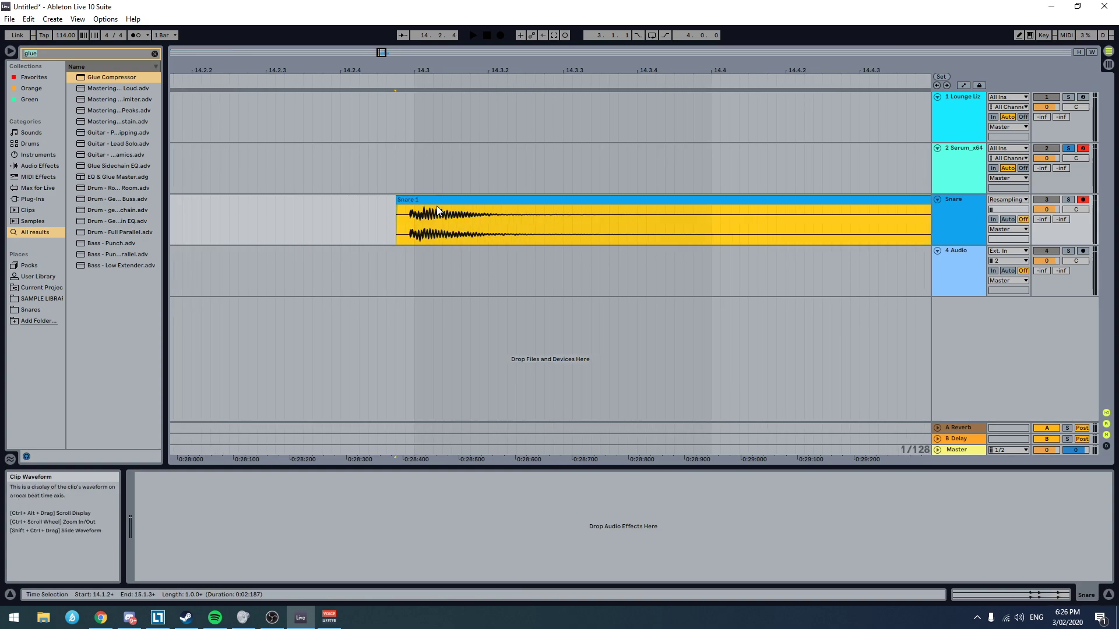
drag(440, 201, 414, 200)
scroll(685, 239, down, 4)
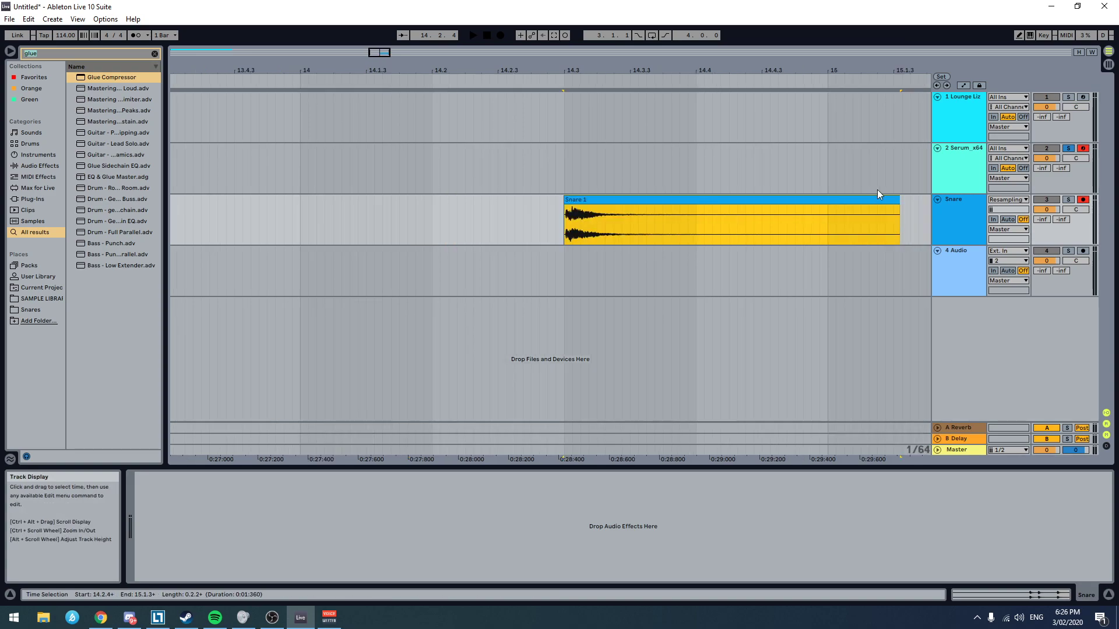
Step: Cut the Snare clip's silent tail to end near beat 14.4 and tighten its start exactly at 14.3
drag(893, 223, 694, 224)
scroll(614, 200, up, 6)
drag(614, 200, 416, 202)
Step: Unsolo and disarm the Serum track, disarm the Snare track, and play the Snare clip from just before its start
click(369, 211)
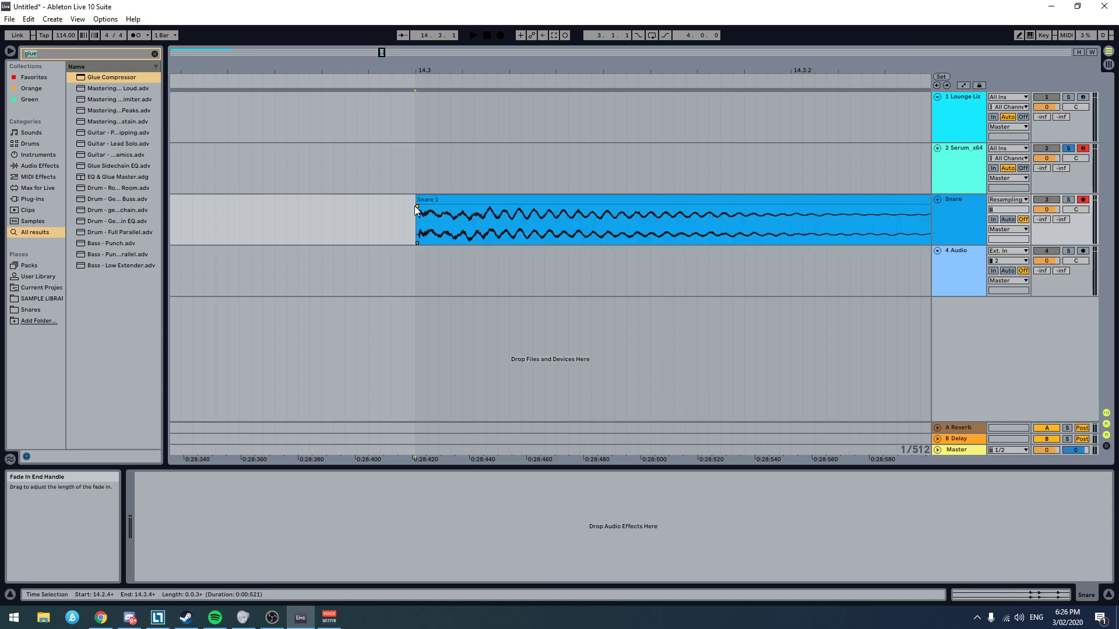
key(space)
key(space)
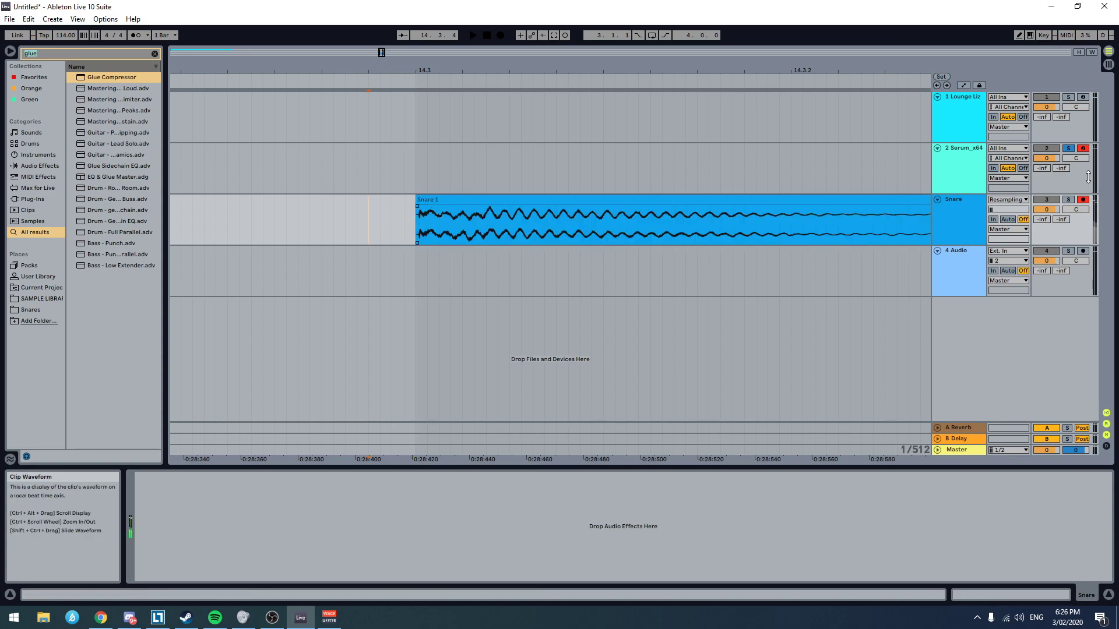
click(1076, 133)
click(1072, 150)
click(1082, 149)
click(1082, 200)
click(322, 225)
key(space)
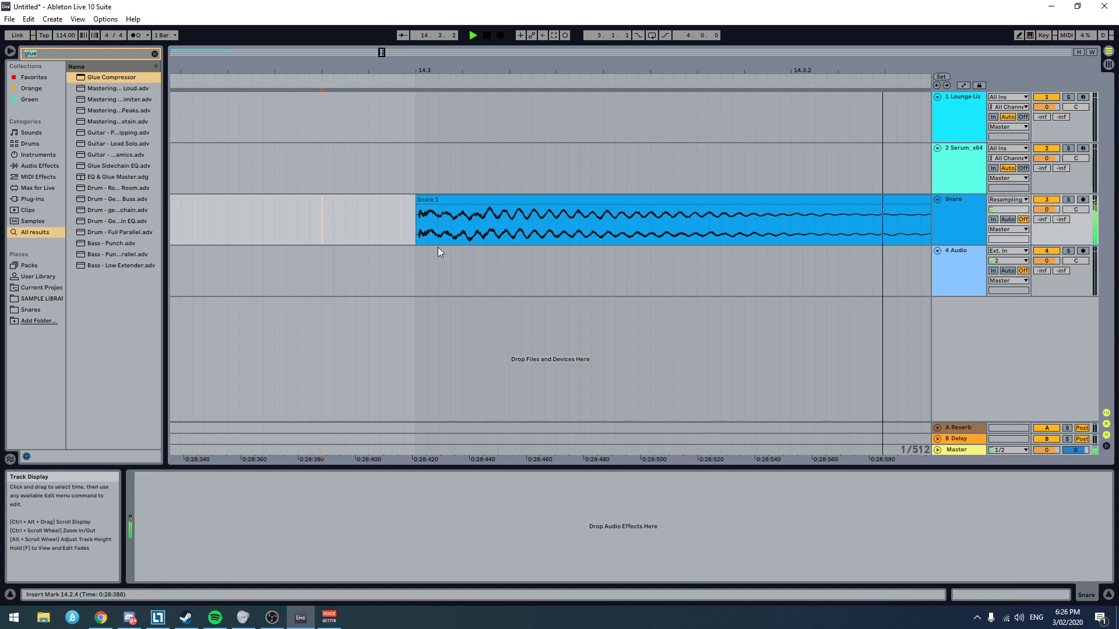
Step: Add a long fade-out across most of the Snare clip and play it back
scroll(534, 268, down, 10)
drag(575, 205, 534, 216)
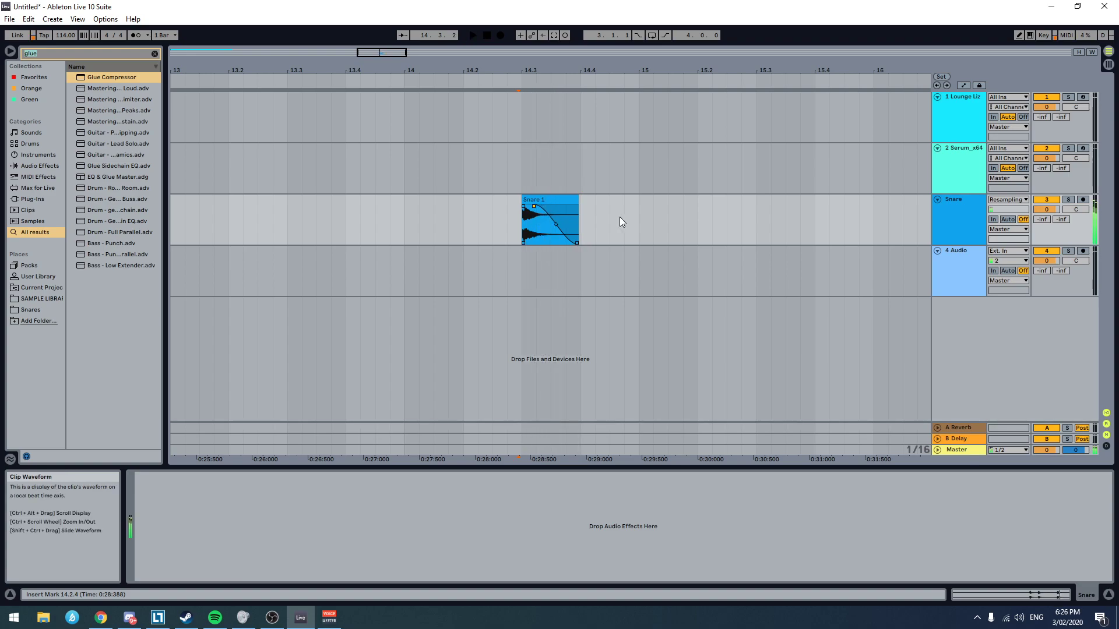
key(space)
Step: Insert the Ravage plug-in on the Snare track and audition the clip through it
key(ctrl+f)
text(rava)
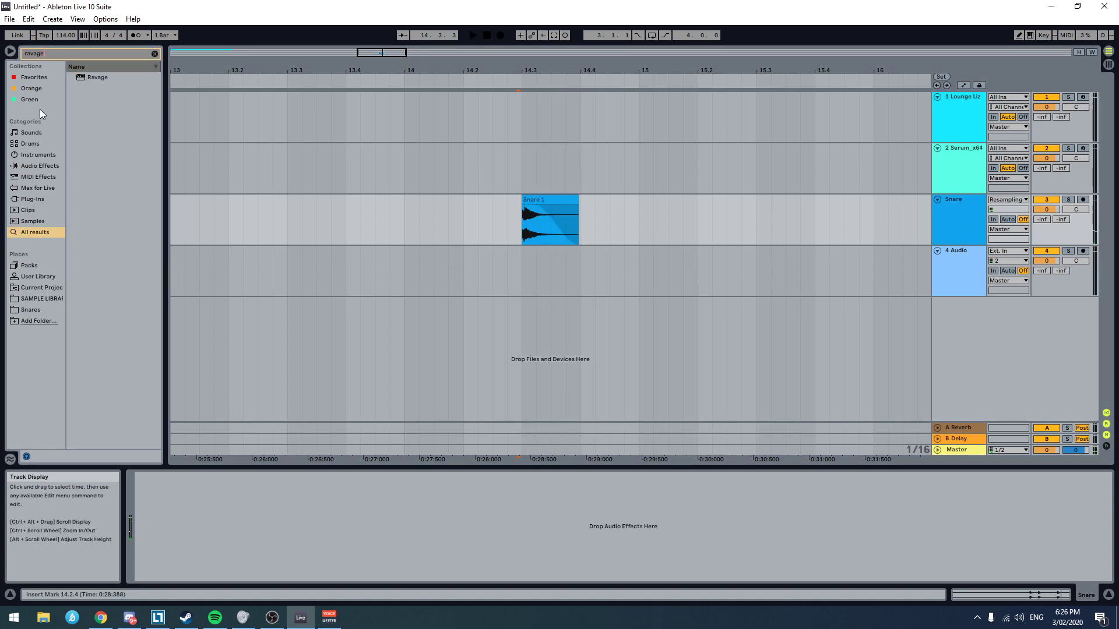
double_click(142, 78)
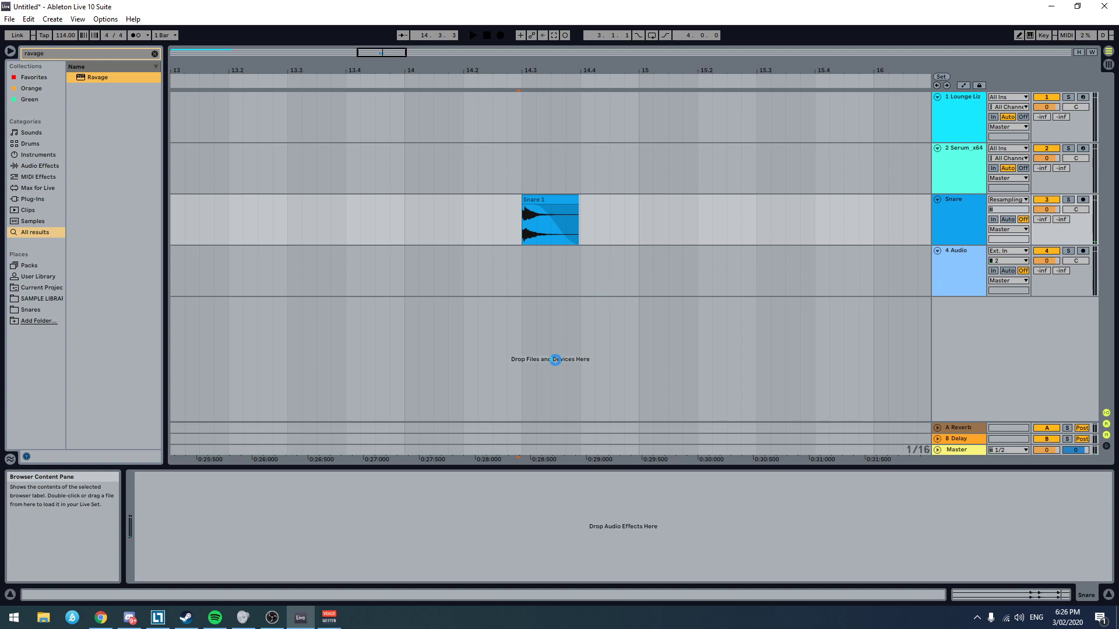
key(space)
key(space)
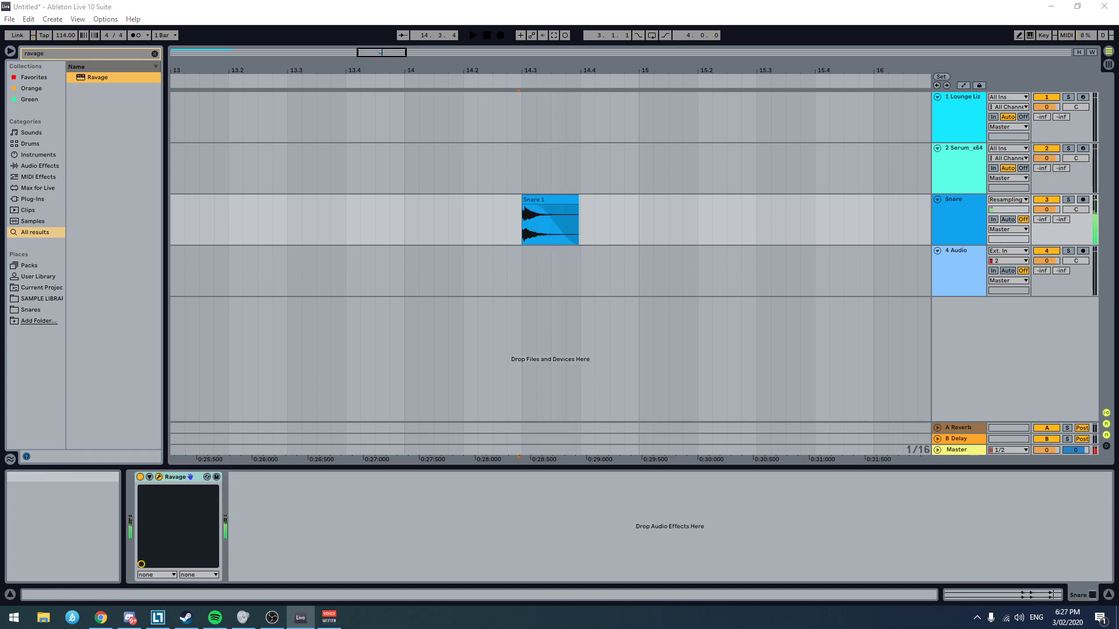
key(space)
key(space)
key(space)
key(space)
Step: Insert Drum Buss before Ravage on the Snare track
click(141, 58)
text(drum)
drag(124, 89, 175, 484)
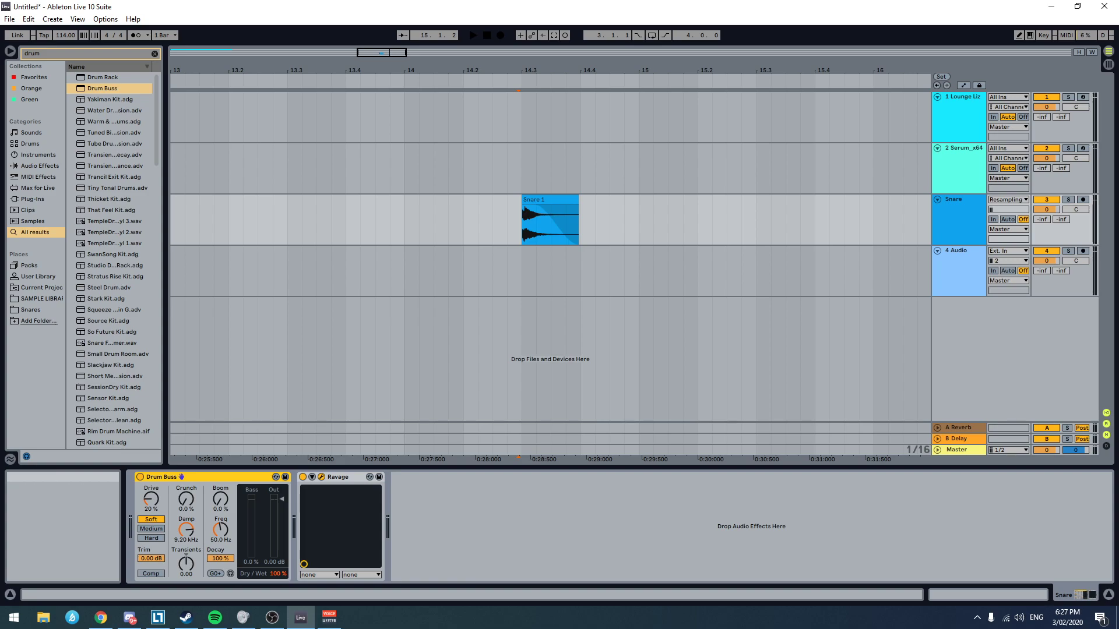
Step: Audition the Snare clip repeatedly through Drum Buss and Ravage
key(space)
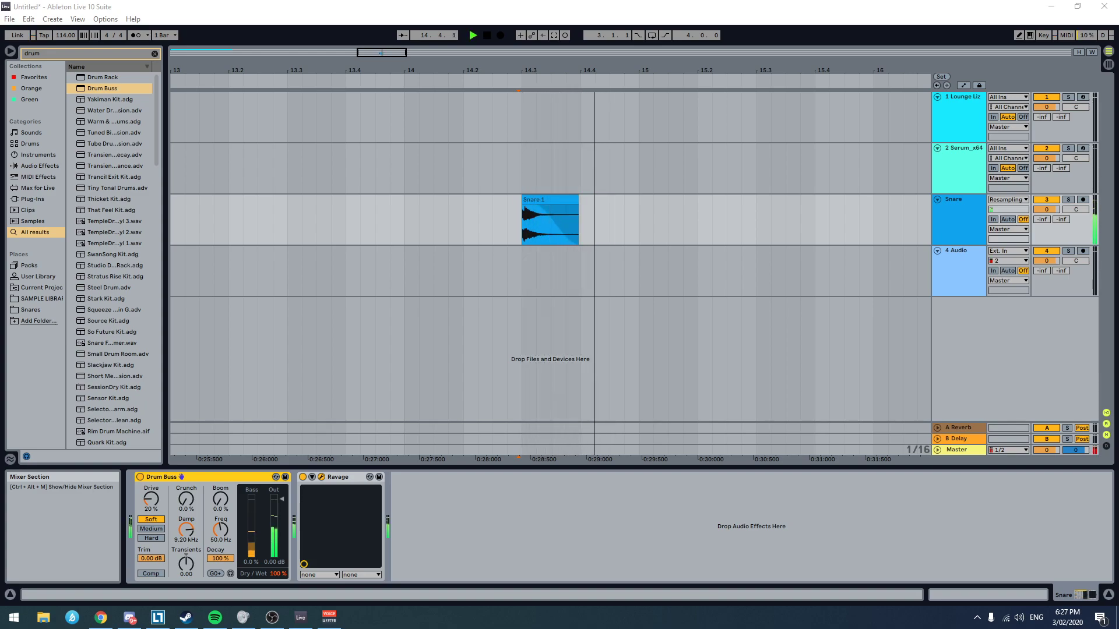
key(space)
key(space)
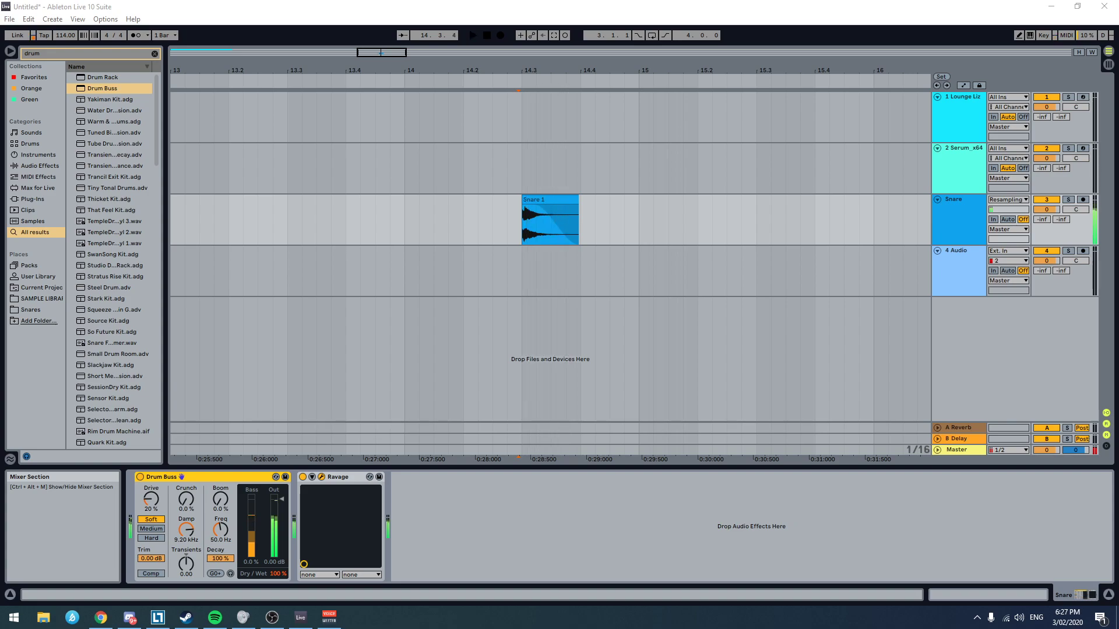
key(space)
key(space)
key(space)
key(space)
key(space)
key(space)
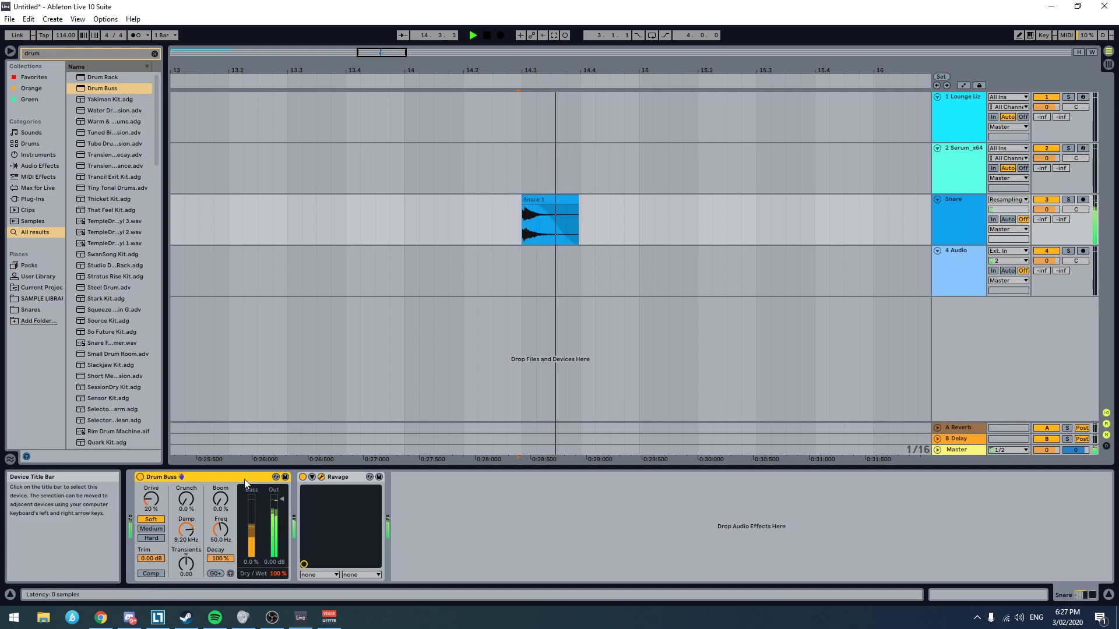
key(space)
Step: Try Drum Buss's Boom at 84% with the Boom frequency at 71.7 Hz and at about 46 Hz, auditioning the Snare clip
drag(220, 499, 220, 476)
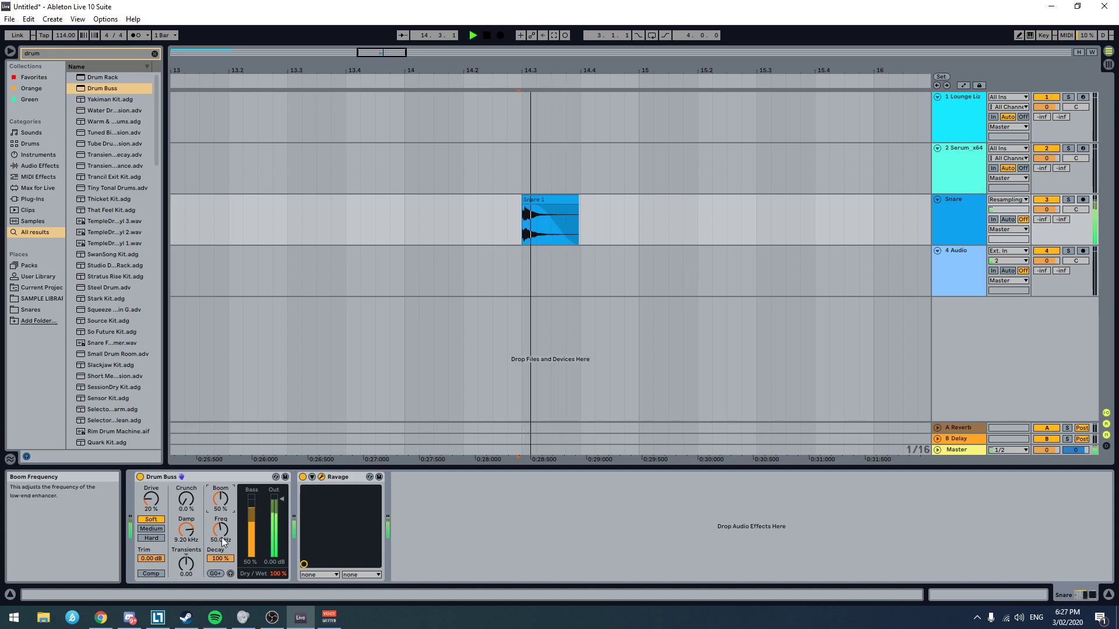
drag(220, 530, 220, 522)
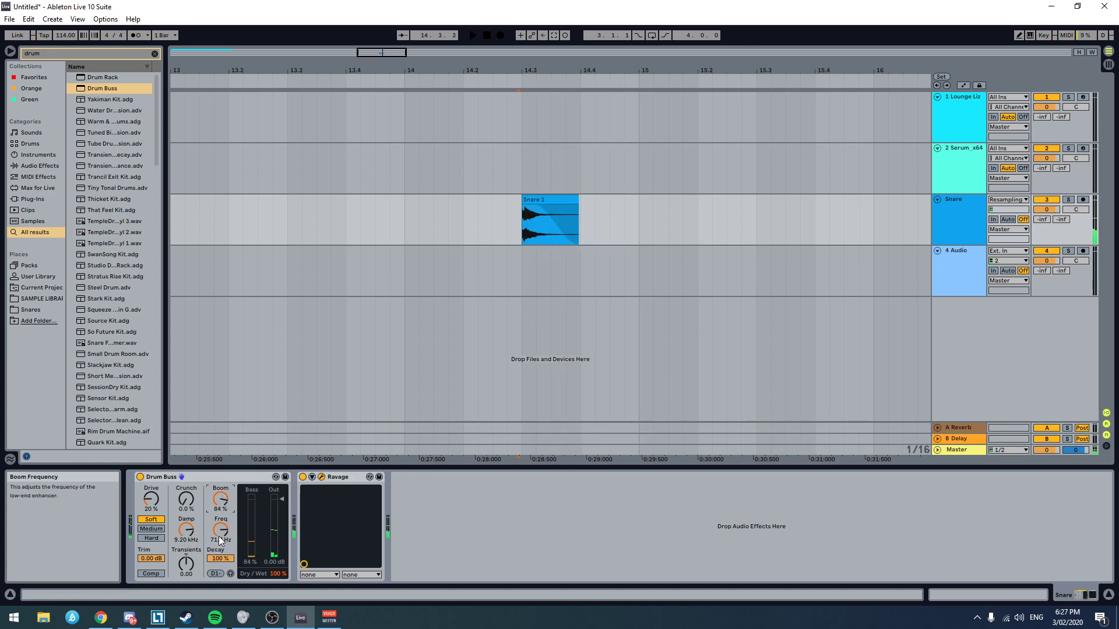
key(space)
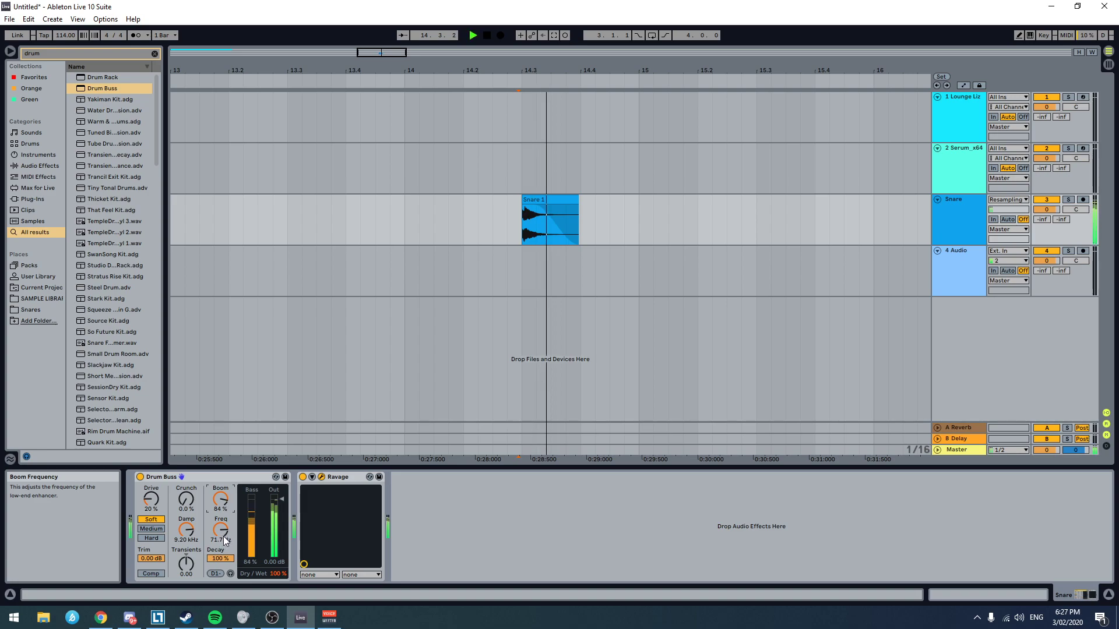
key(space)
drag(226, 535, 221, 532)
key(space)
key(space)
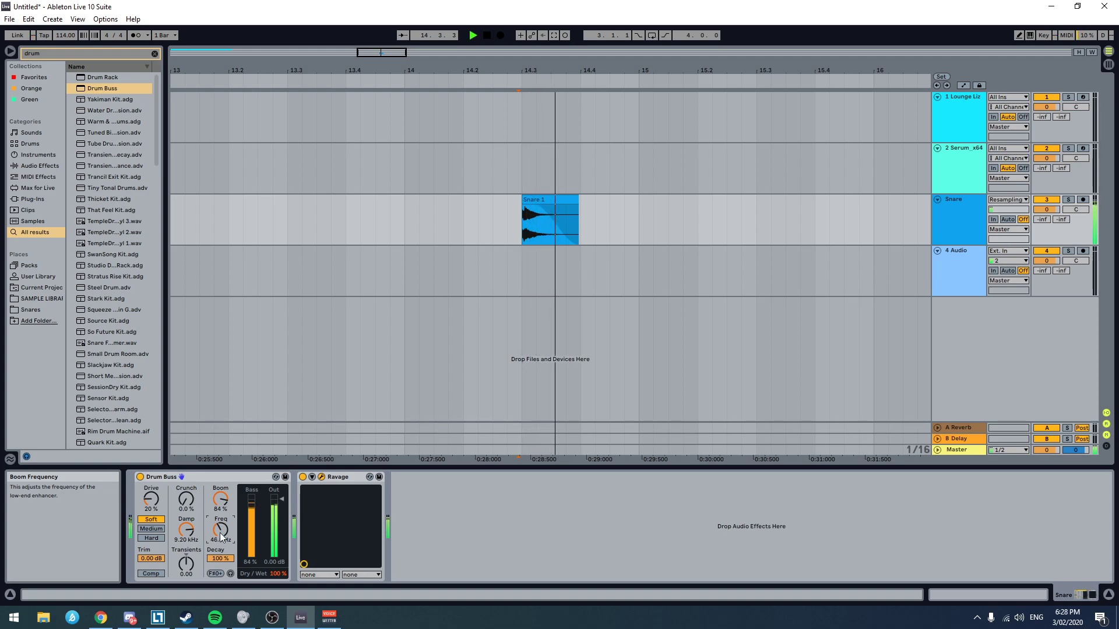
Step: Set Drum Buss's Boom to 50%, Boom frequency to 90 Hz, Decay to 27% and Transients to 0.24
drag(222, 531, 221, 502)
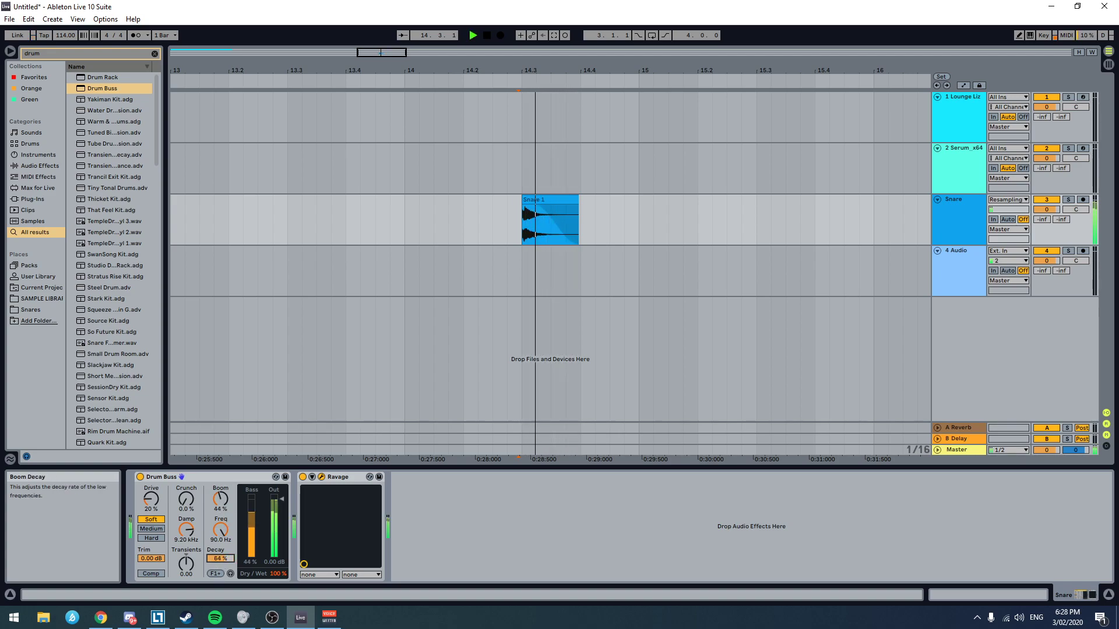
drag(232, 485, 232, 471)
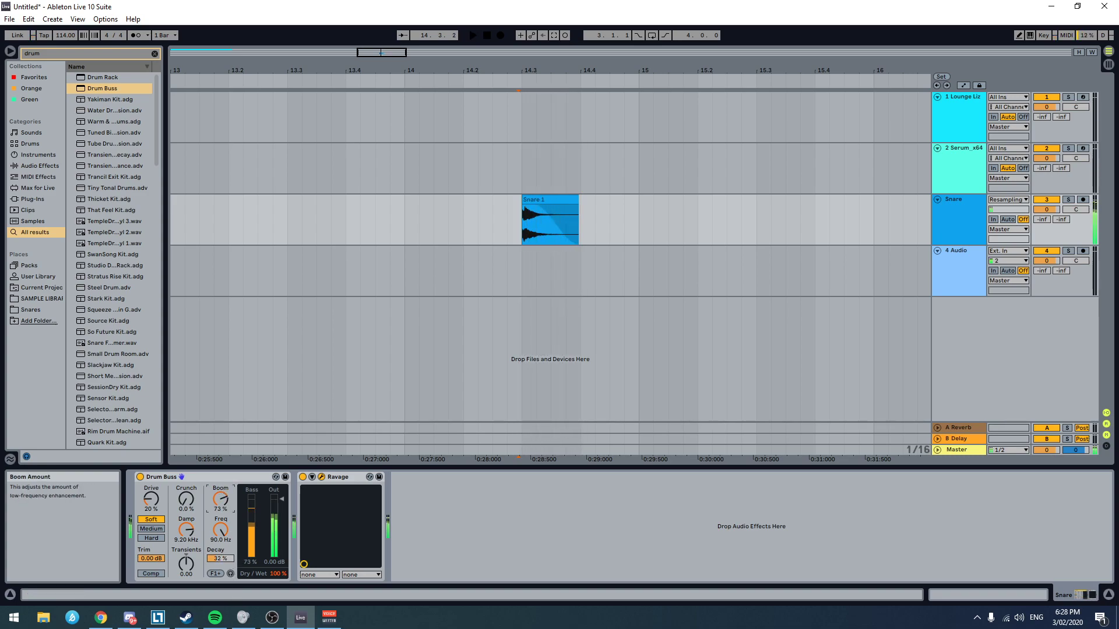
click(220, 558)
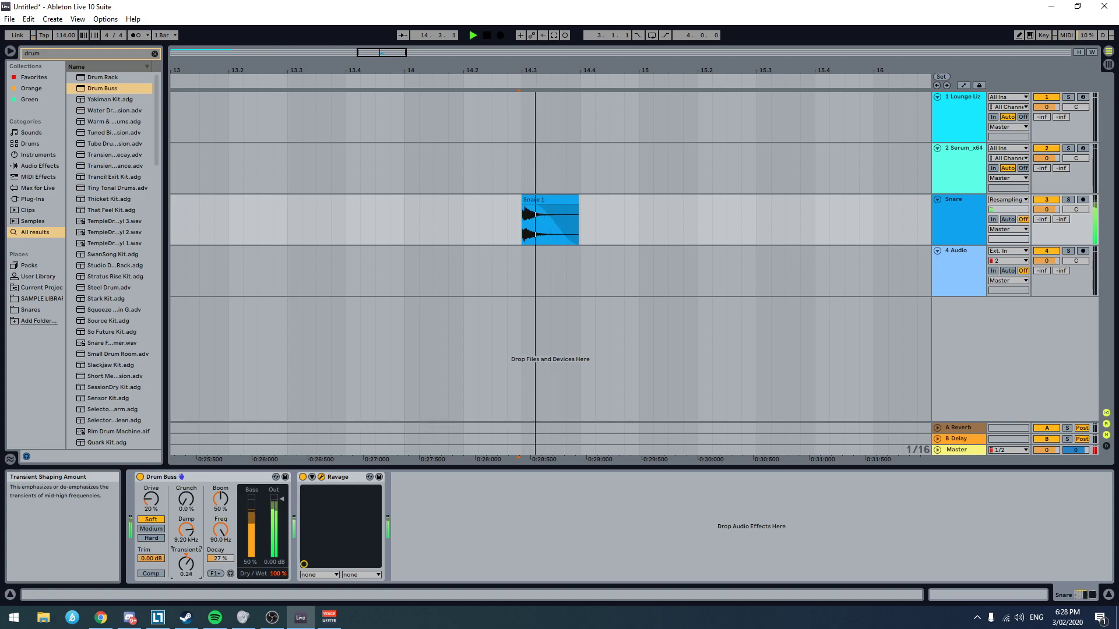
Step: Lower Drum Buss's Transients to about 0.1 while auditioning the Snare clip
key(space)
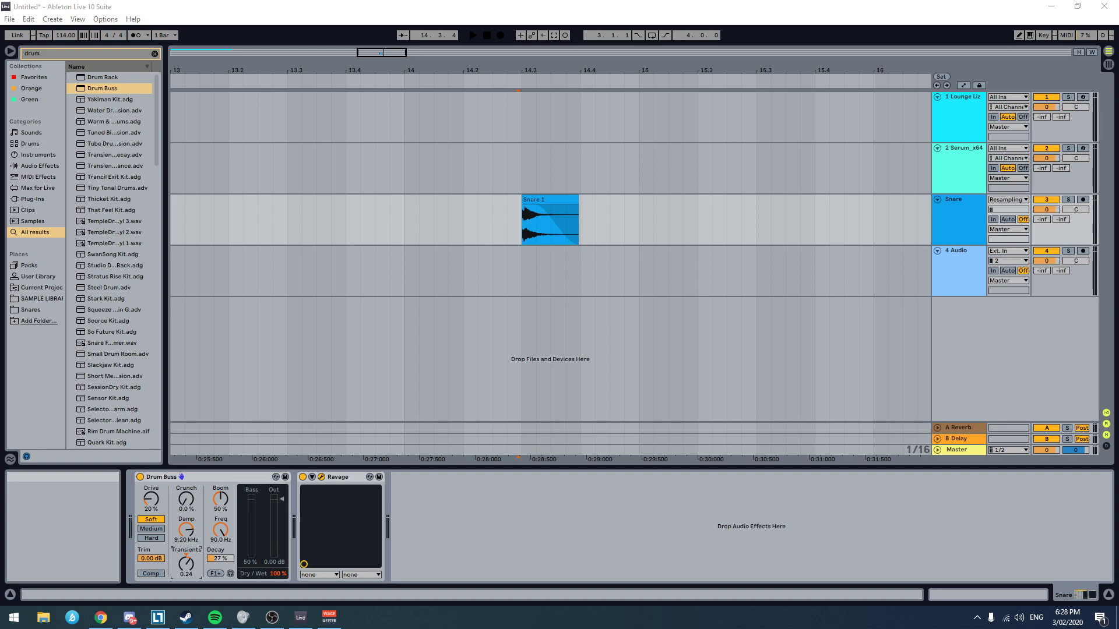
key(space)
key(space)
key(space)
key(space)
drag(190, 565, 202, 568)
key(space)
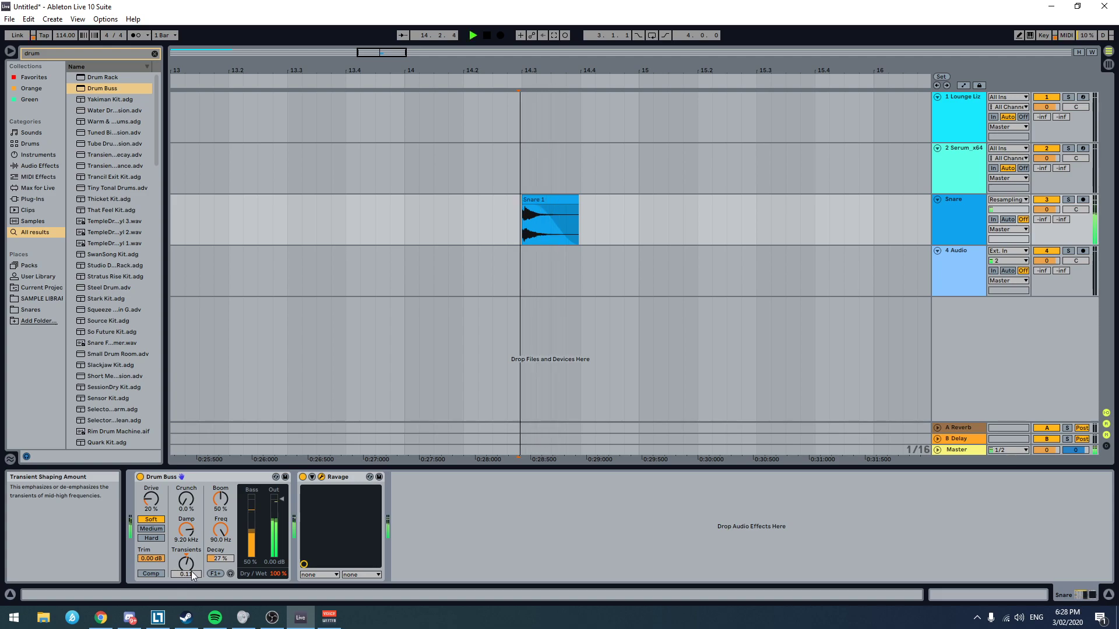
Step: Try Drum Buss's Crunch at about 40% while auditioning the Snare clip, and return it to 0%
key(space)
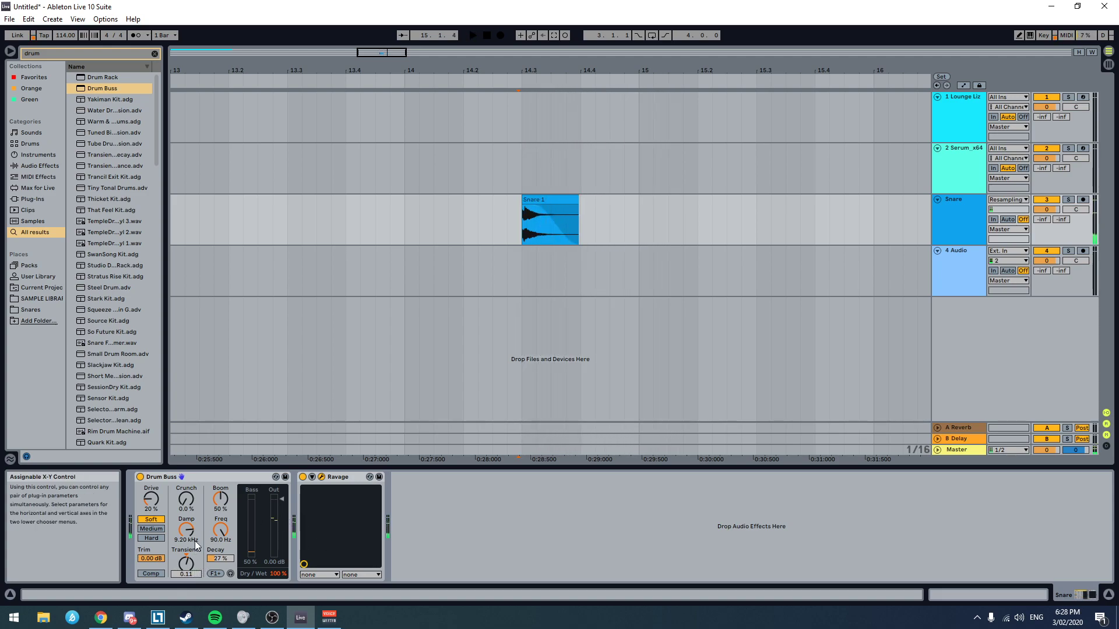
key(space)
click(183, 512)
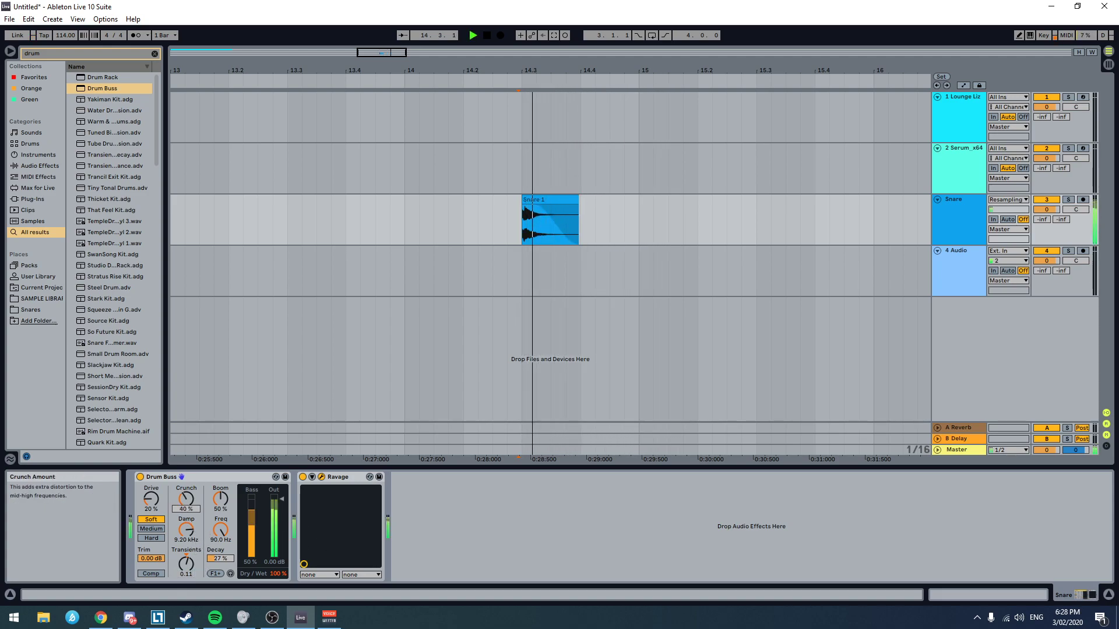
key(space)
key(space)
key(space)
mouse_move(186, 499)
mouse_down()
mouse_move(186, 466)
mouse_move(186, 477)
mouse_up()
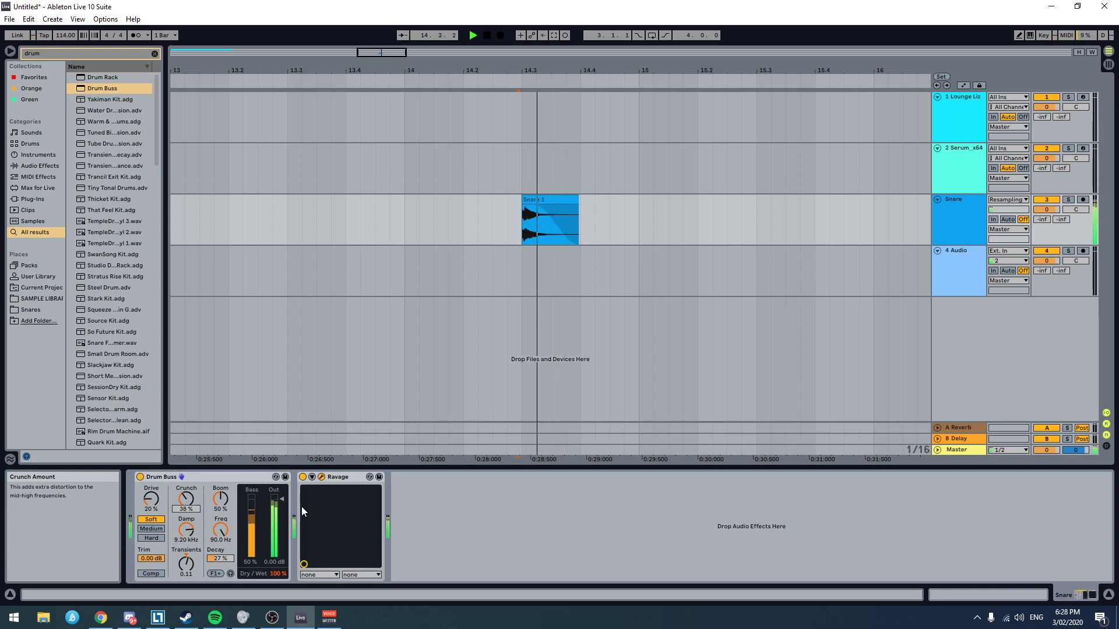
drag(186, 499, 186, 522)
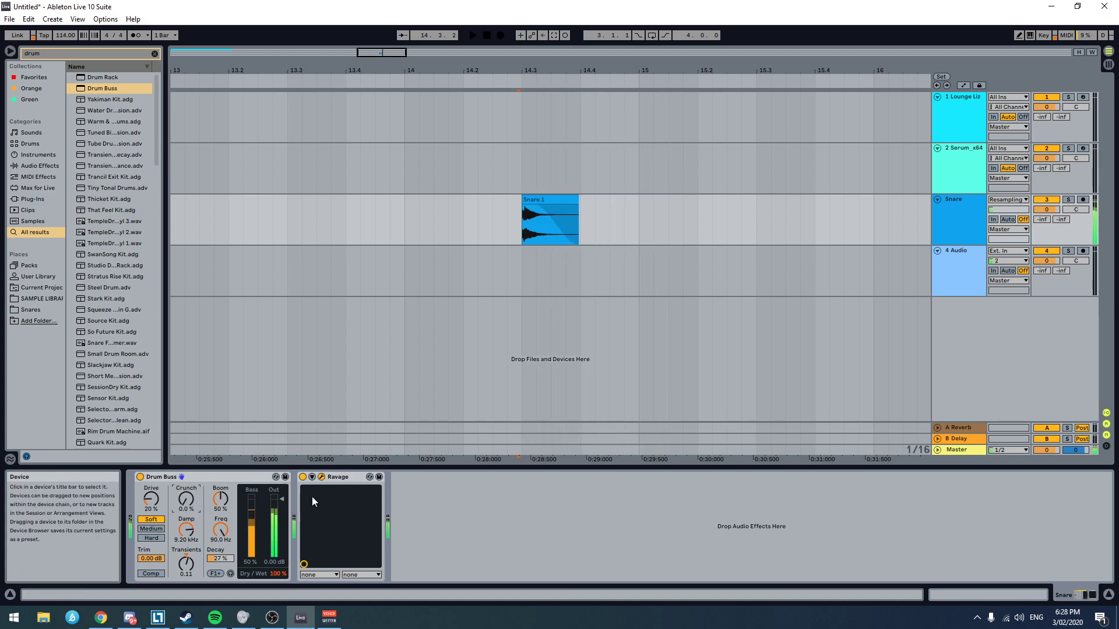
Step: Set Drum Buss's Crunch to 17% while auditioning the Snare clip repeatedly
key(space)
mouse_move(184, 503)
mouse_down()
mouse_move(184, 481)
mouse_move(184, 502)
mouse_up()
key(space)
key(space)
key(space)
key(space)
key(space)
key(space)
key(space)
key(space)
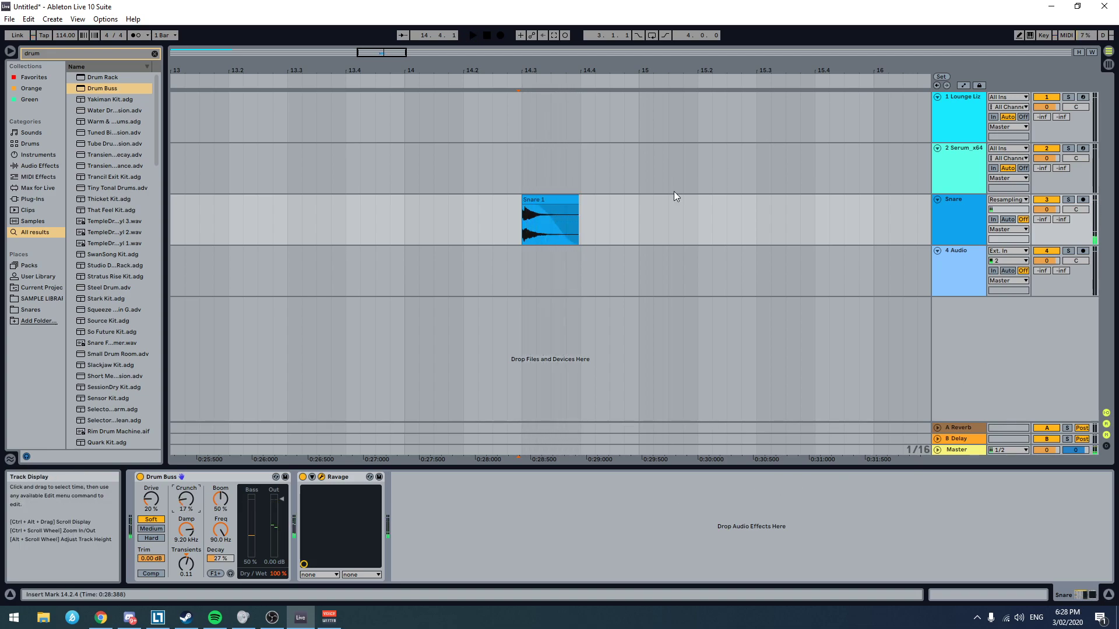
Step: Set the 4 Audio track's input to Resampling and place the insert marker at the Snare clip's start
click(503, 269)
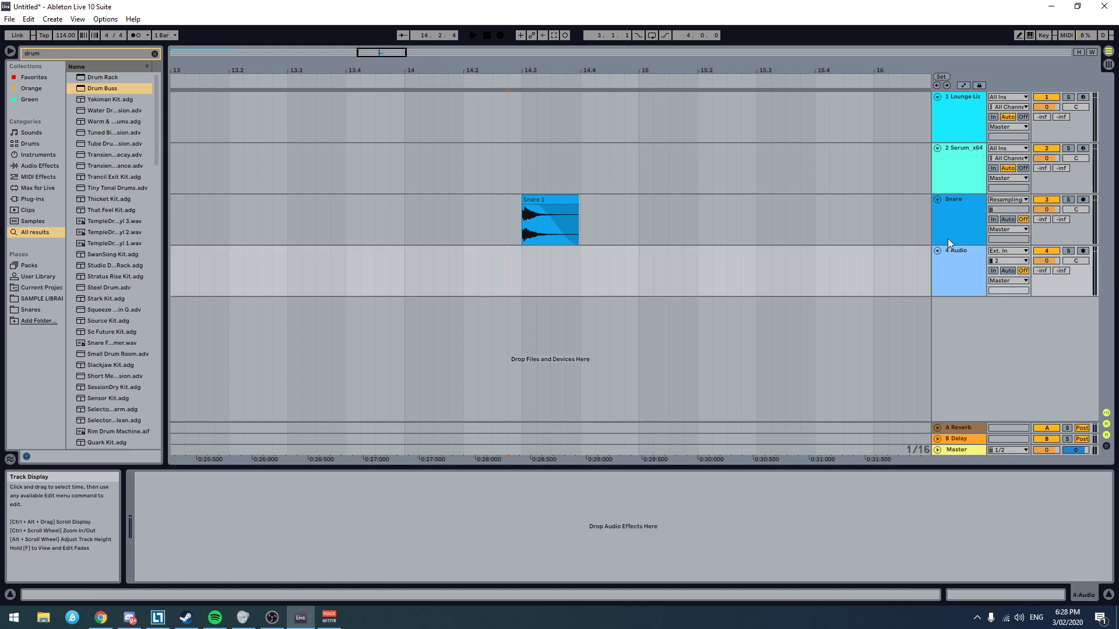
click(547, 201)
click(536, 274)
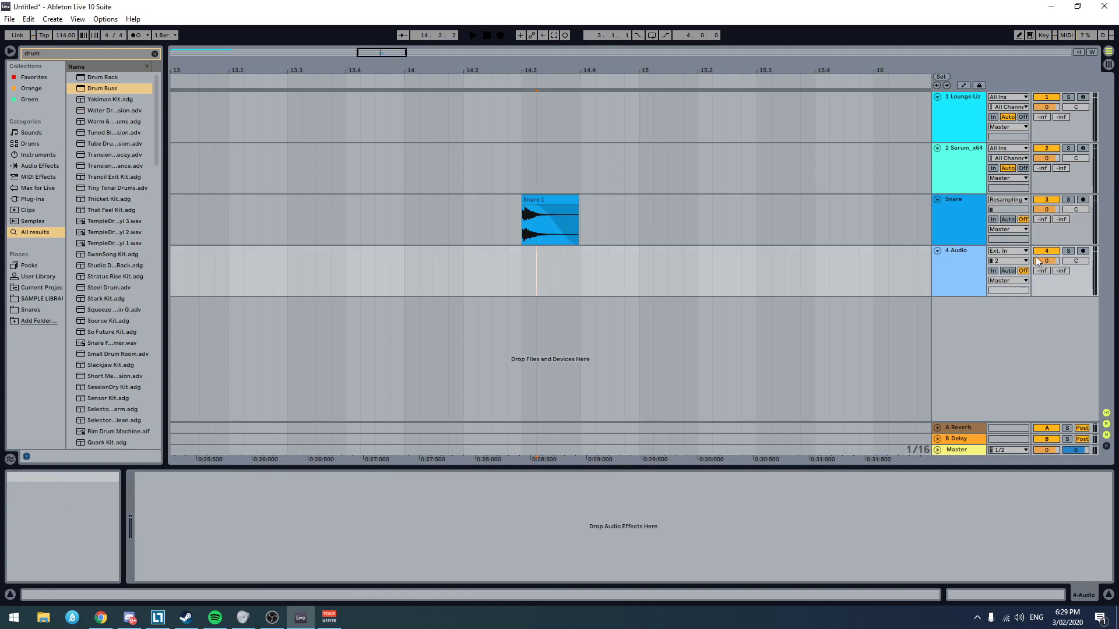
click(1005, 251)
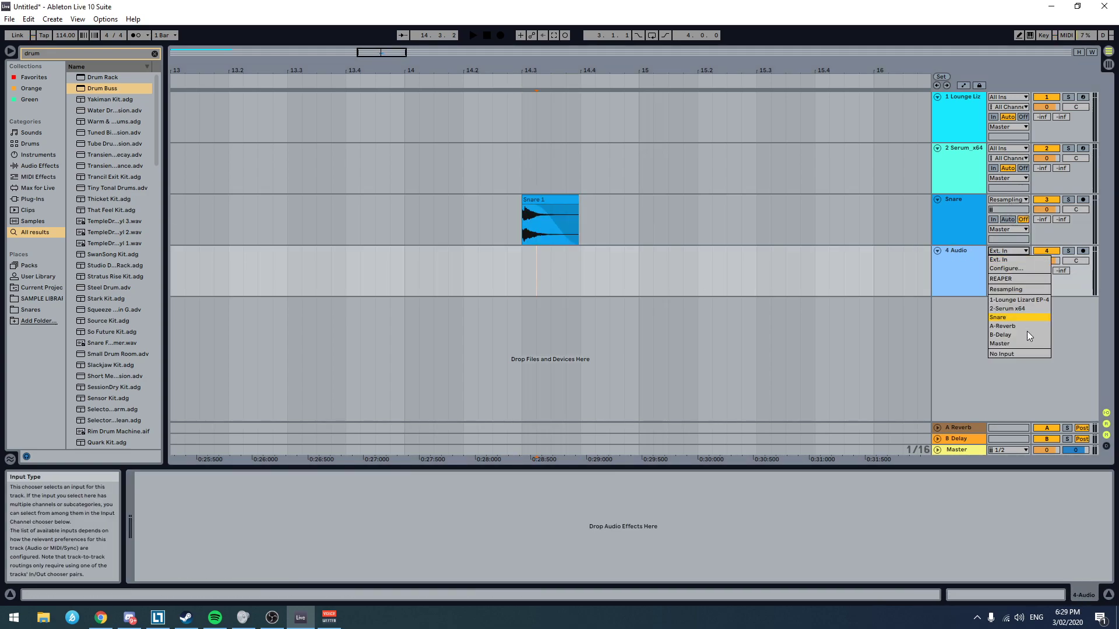
click(1039, 290)
click(519, 267)
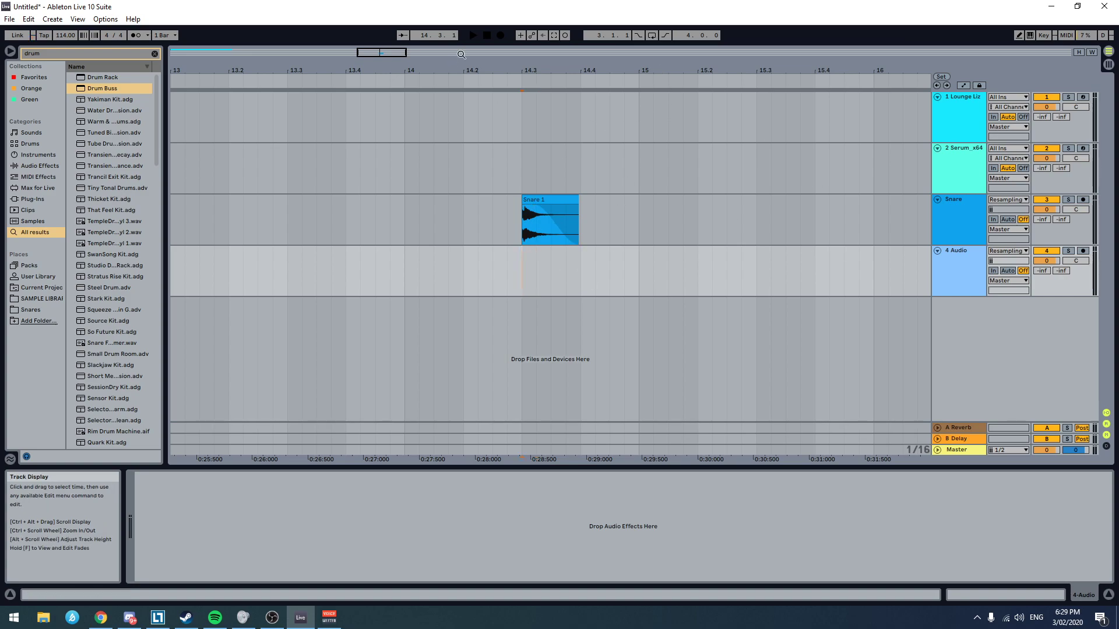
Step: Arm 4 Audio, solo the Snare track and record the processed snare onto 4 Audio from 14.3.1
click(1082, 250)
ctrl+click(1082, 200)
click(1069, 200)
click(500, 36)
key(space)
click(1083, 200)
drag(510, 257, 522, 257)
click(522, 267)
click(500, 35)
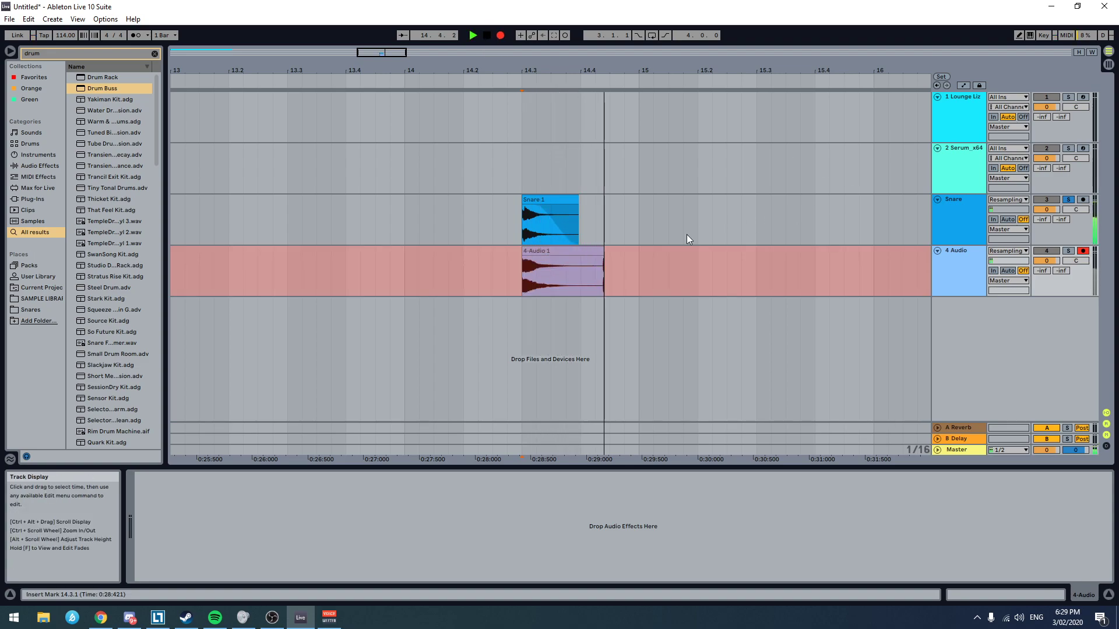
key(space)
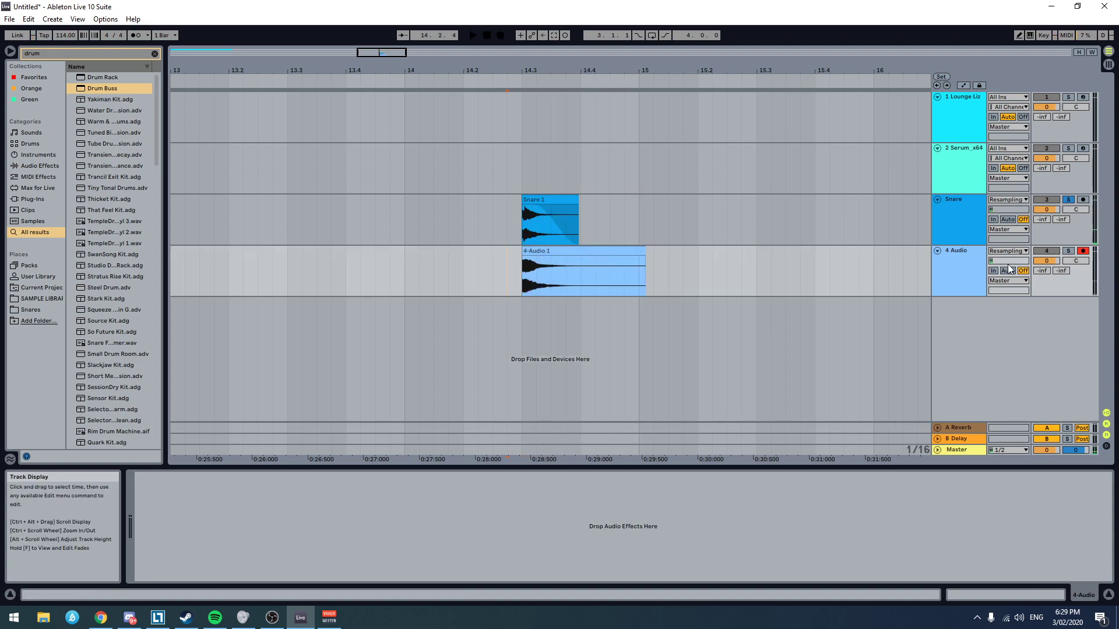
Step: Compare the recorded clip on 4 Audio with the Snare clip by soloing and playing each track
click(1068, 250)
key(space)
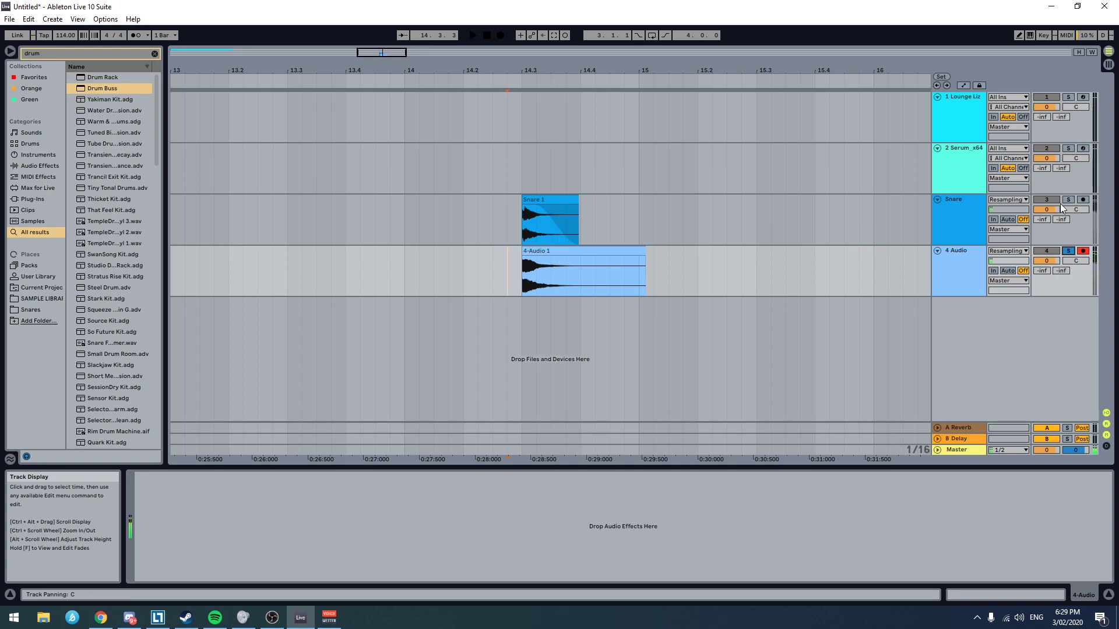
click(1068, 200)
key(space)
click(1068, 251)
key(space)
key(space)
Step: Delete Drum Buss and Ravage from the Snare track
click(967, 216)
click(337, 477)
shift+click(254, 478)
key(Delete)
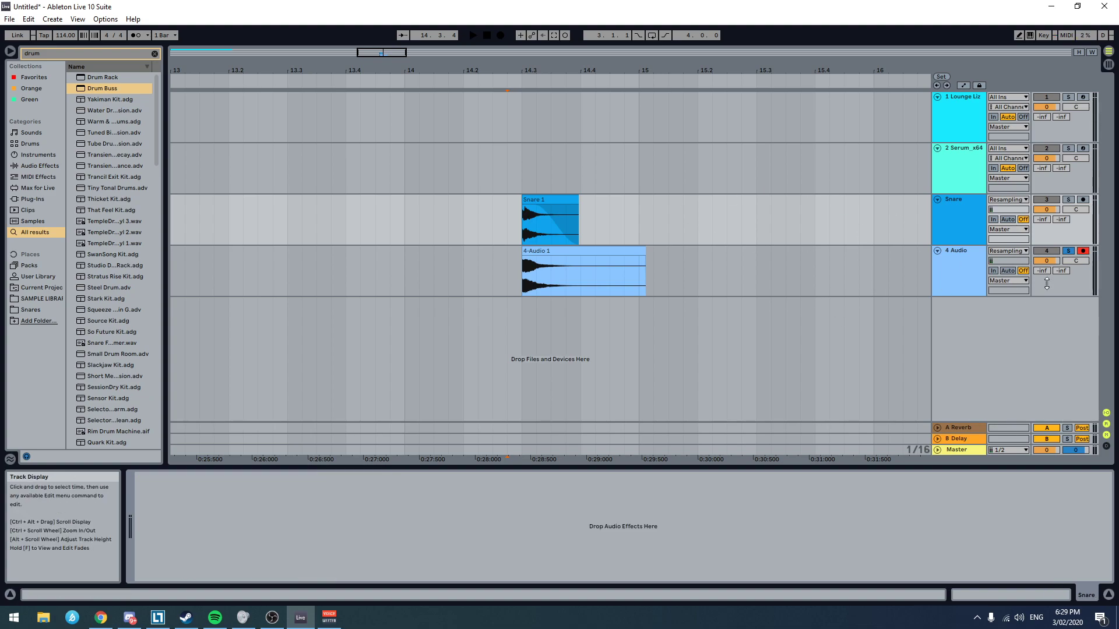
Step: Play the recording on 4 Audio, unsolo that track and play both snare clips together
click(508, 267)
click(493, 268)
key(space)
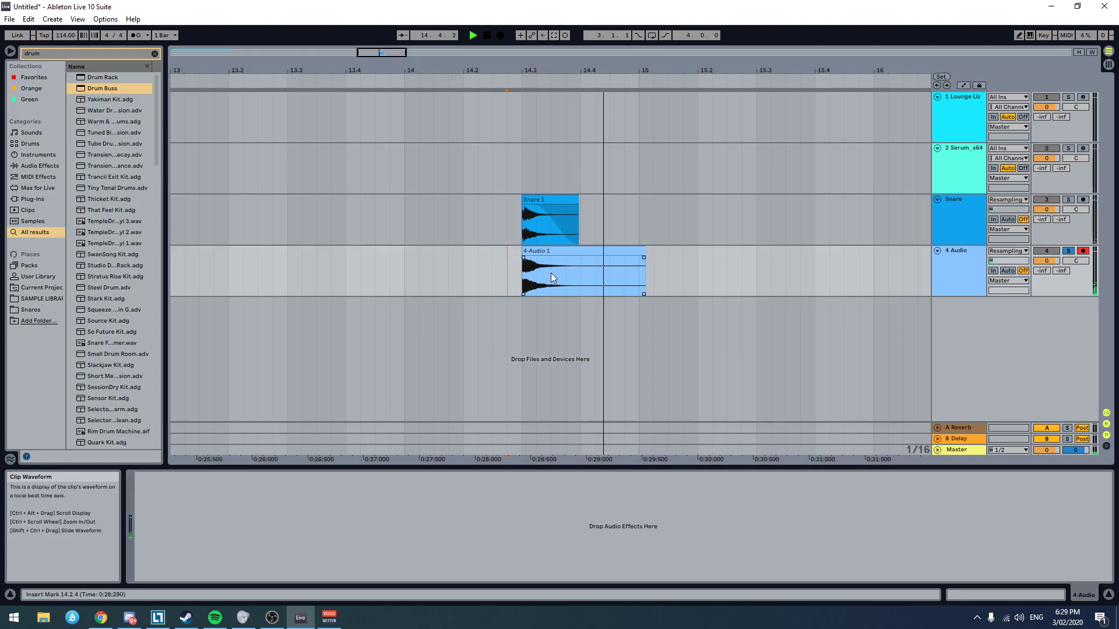
key(space)
click(1067, 254)
key(space)
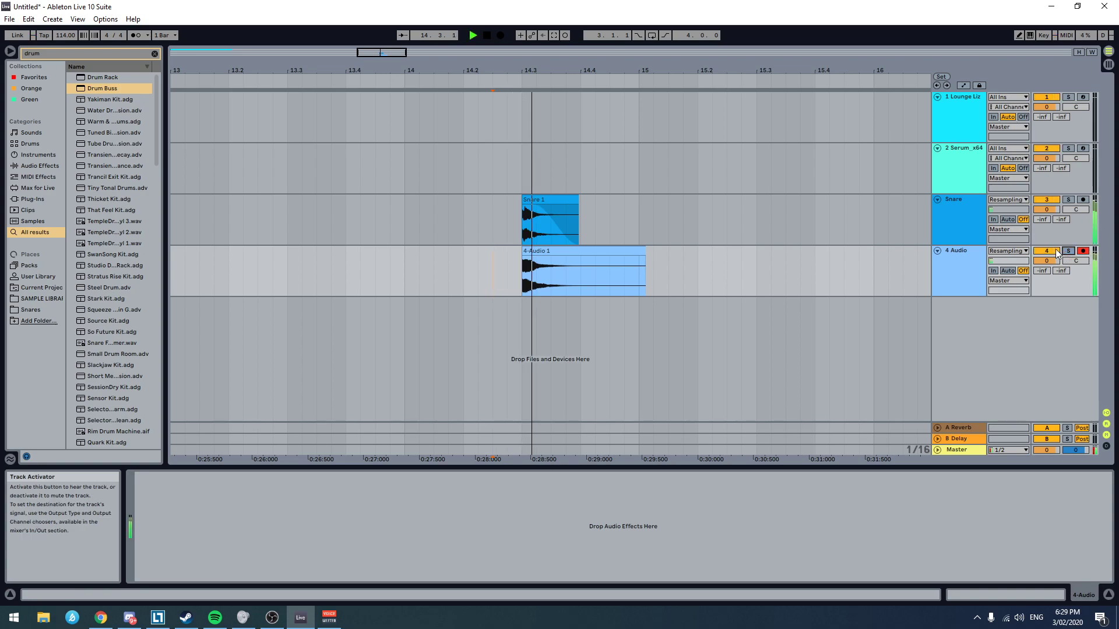
key(space)
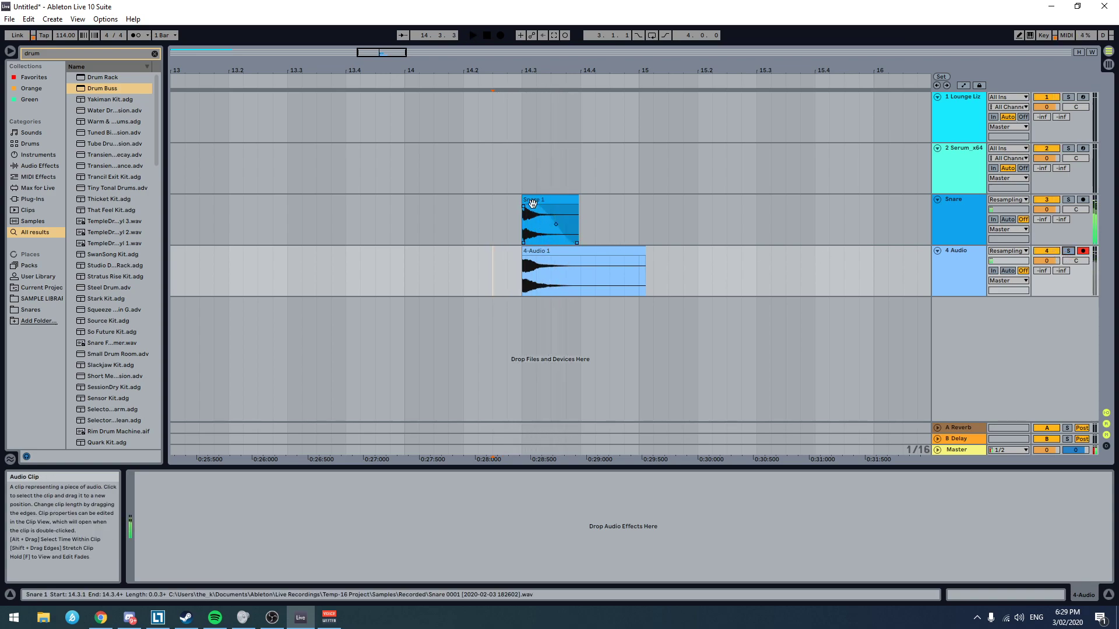
Step: Rename the original clip on the Snare track as Snare Tinker
click(551, 199)
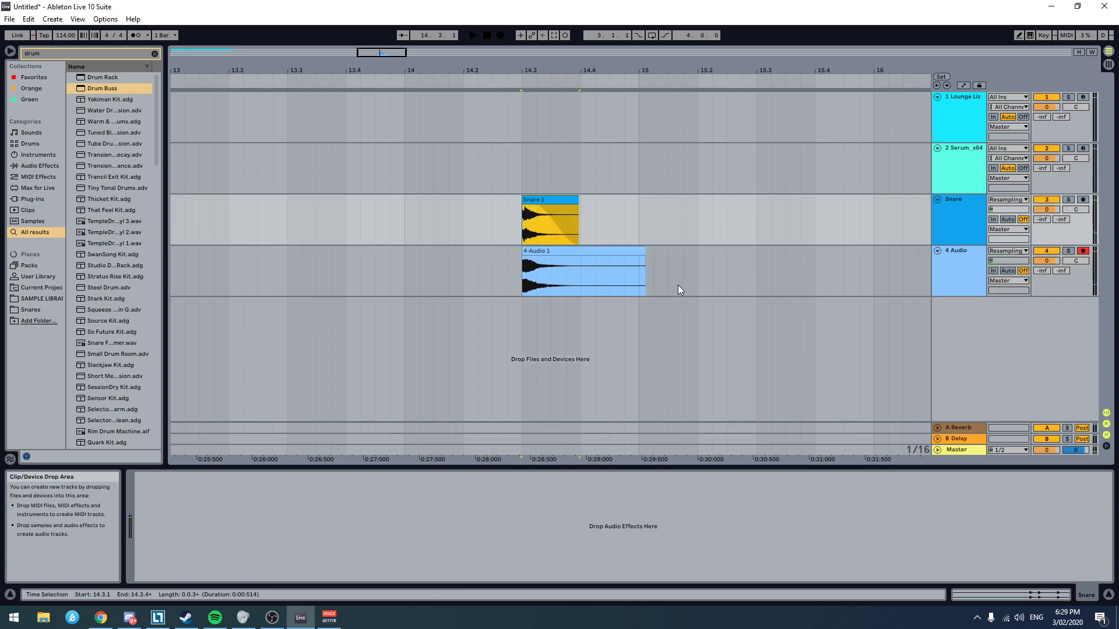
scroll(653, 280, down, 3)
click(635, 258)
click(606, 219)
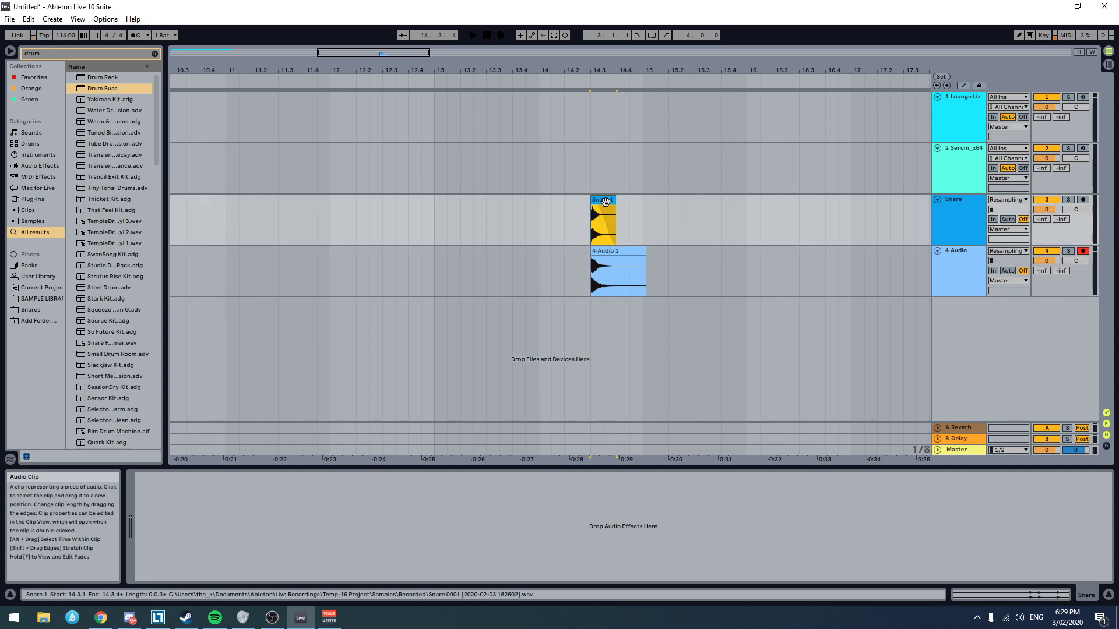
key(ctrl+r)
text(Snare Tinker)
key(Return)
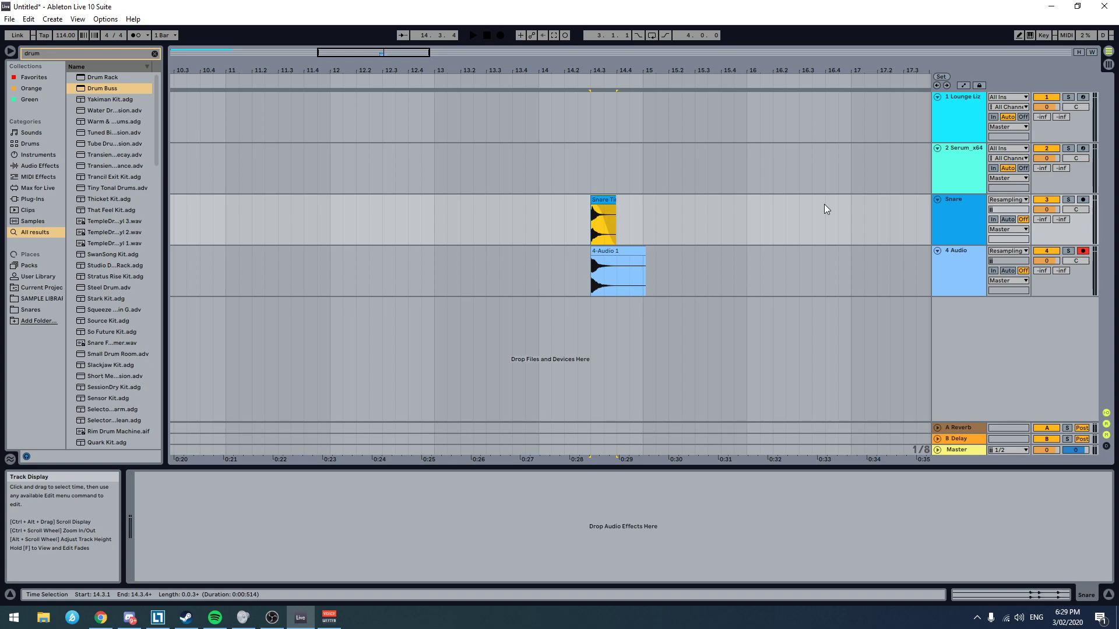
Step: Rename the Snare track as Snare Tinkering and widen the track headers to show its full name
click(962, 233)
text(Snare Tinkering)
key(Return)
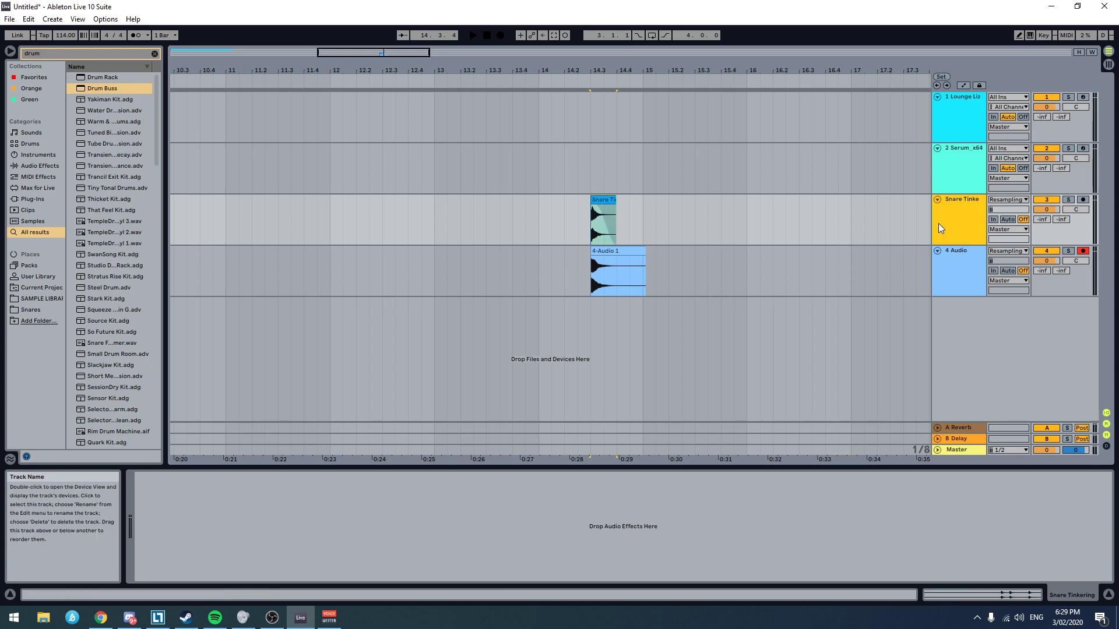
drag(929, 222, 919, 221)
click(983, 215)
double_click(973, 201)
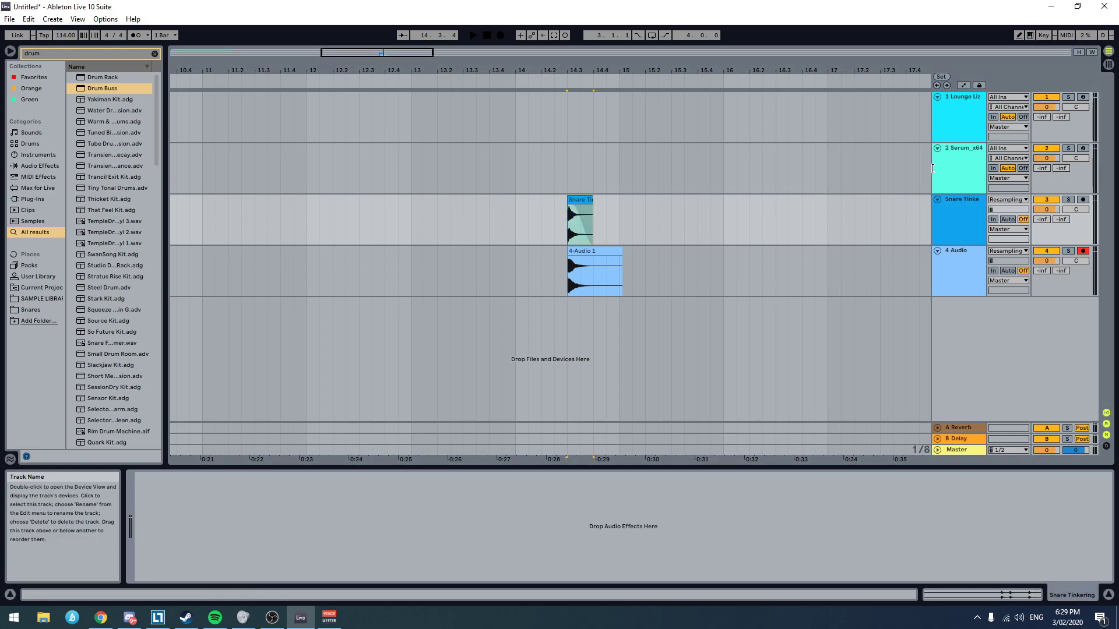
drag(932, 174, 915, 175)
Step: Rename the 4 Audio track as Resampling
click(947, 268)
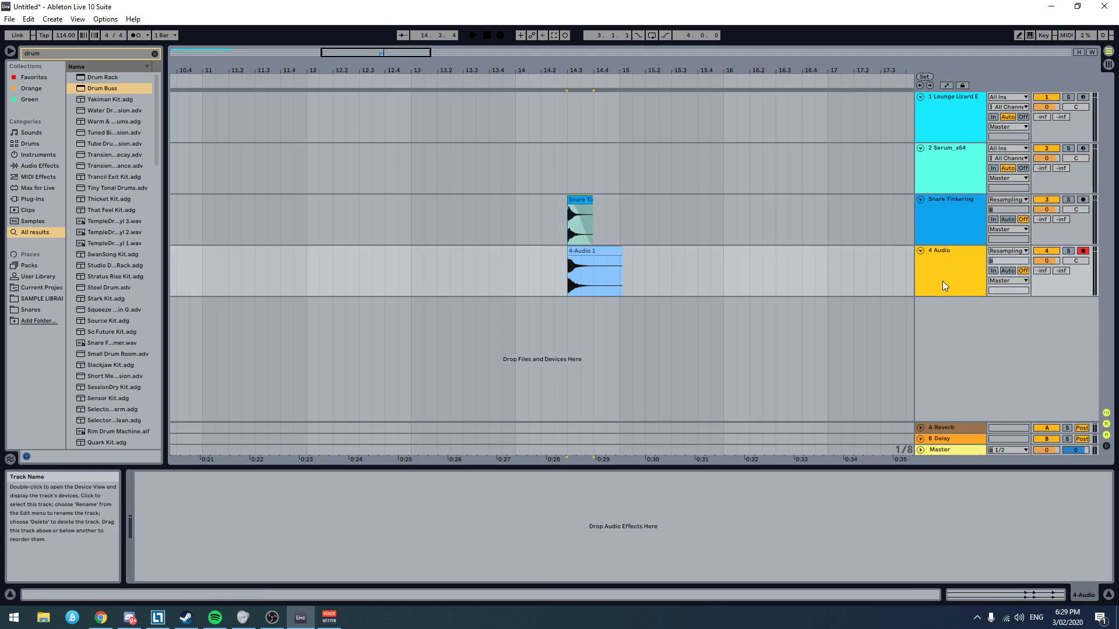
key(ctrl+r)
text(Resampling)
key(Return)
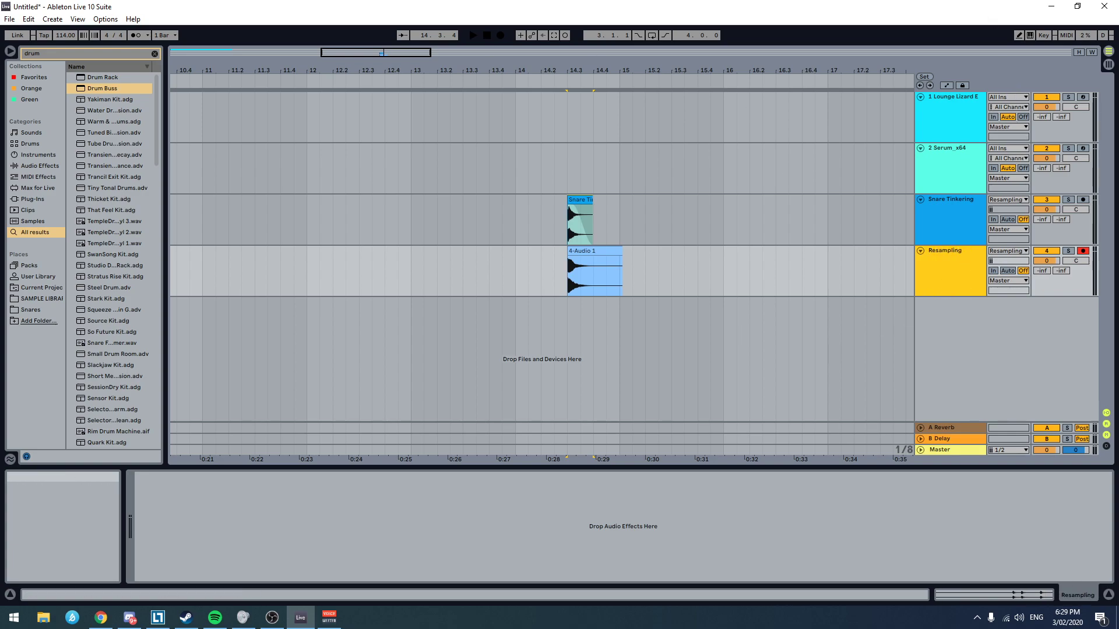
Step: Rename the recorded clip on the Resampling track as Snare 1
click(609, 279)
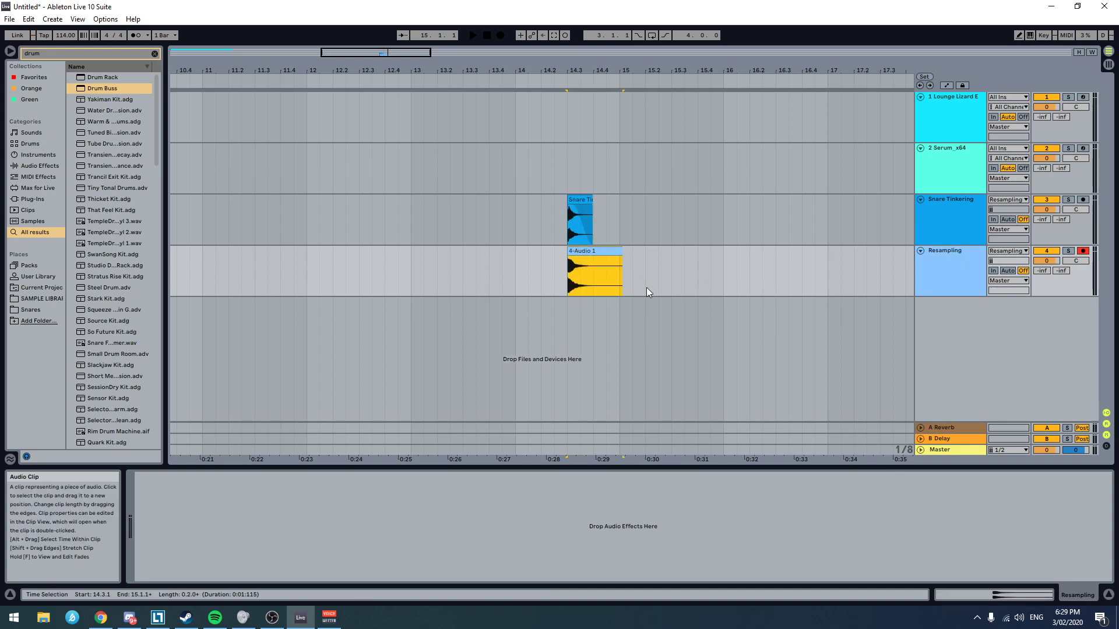
key(ctrl+r)
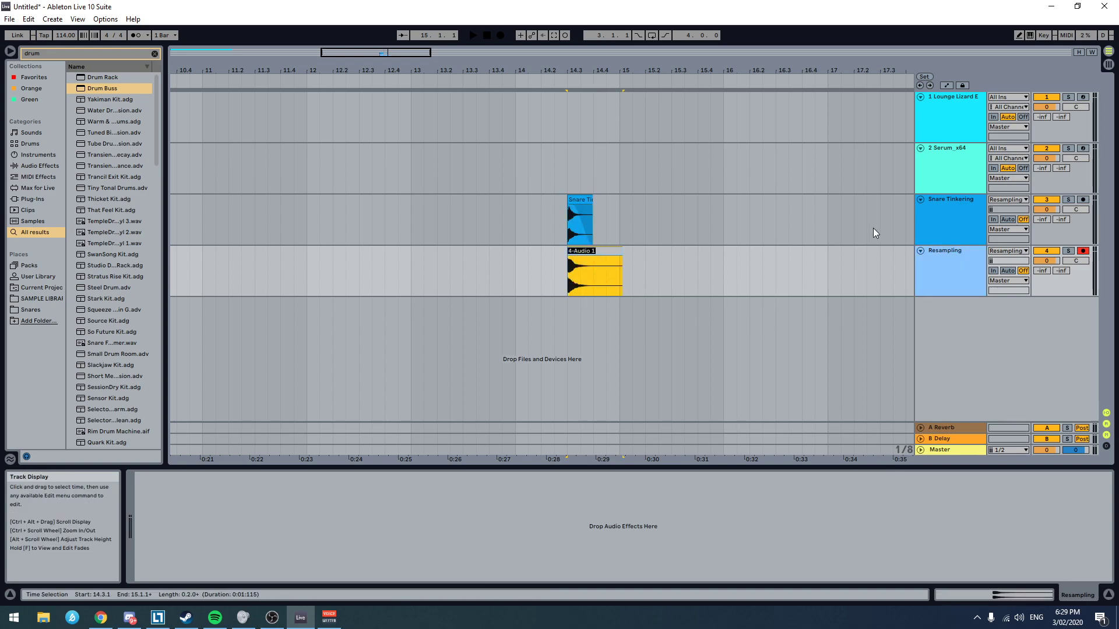
text(Snare)
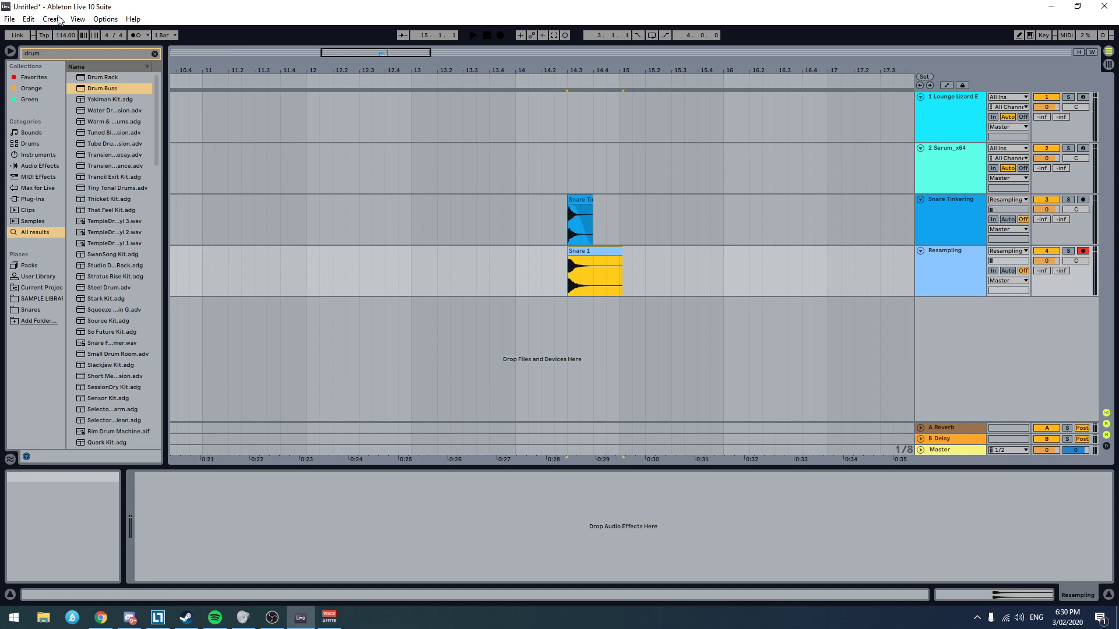
click(528, 278)
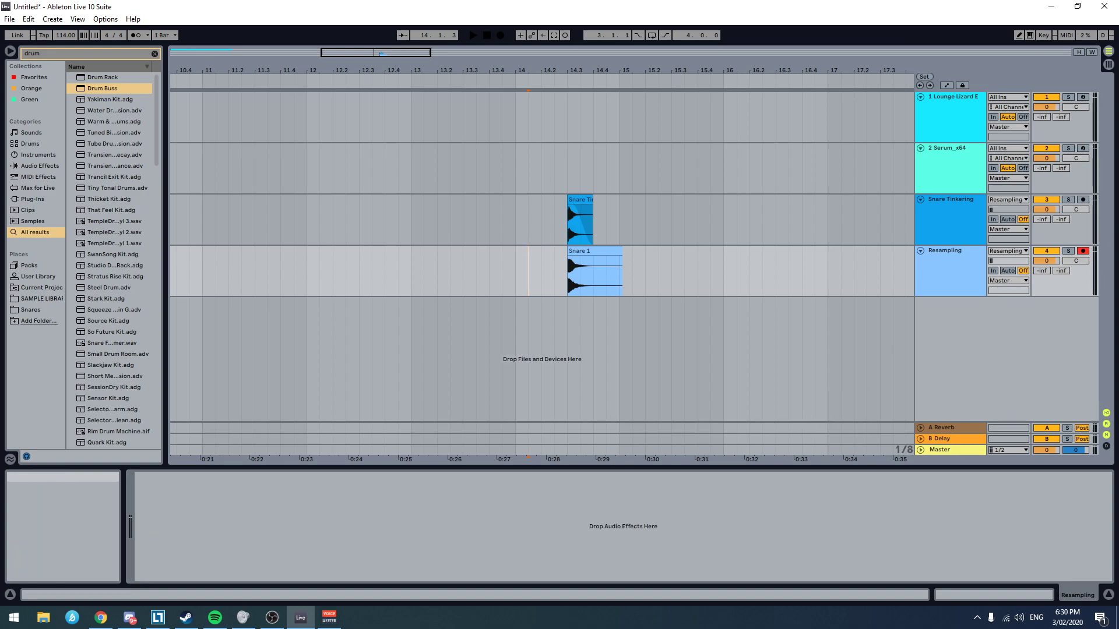
Step: Start saving the Live Set under a new name and go to the Beatz folder
key(alt+Tab)
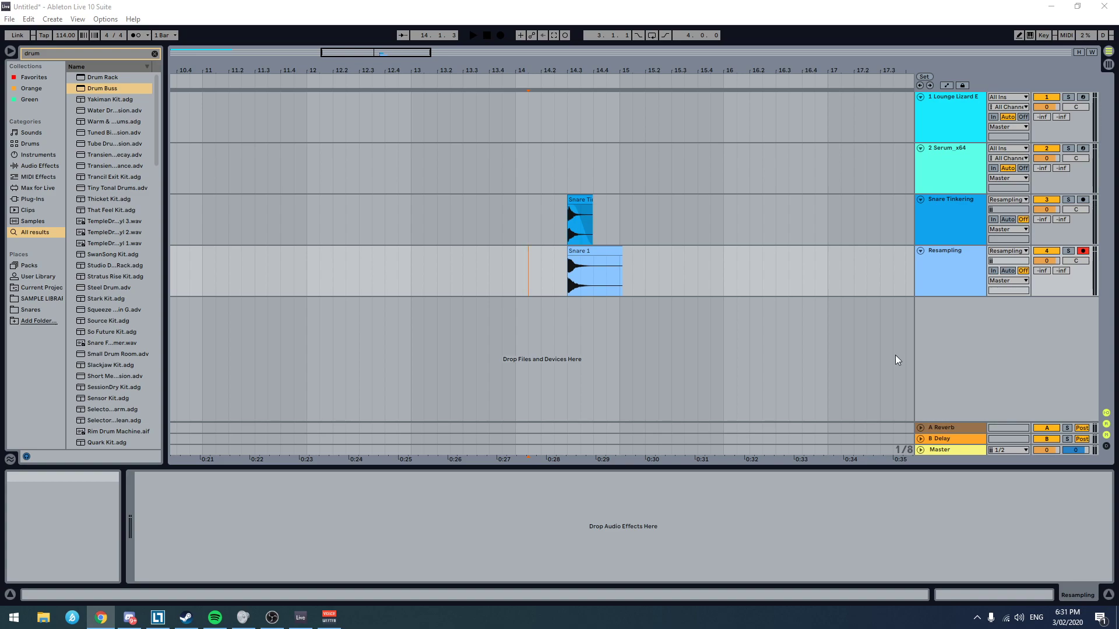
click(10, 19)
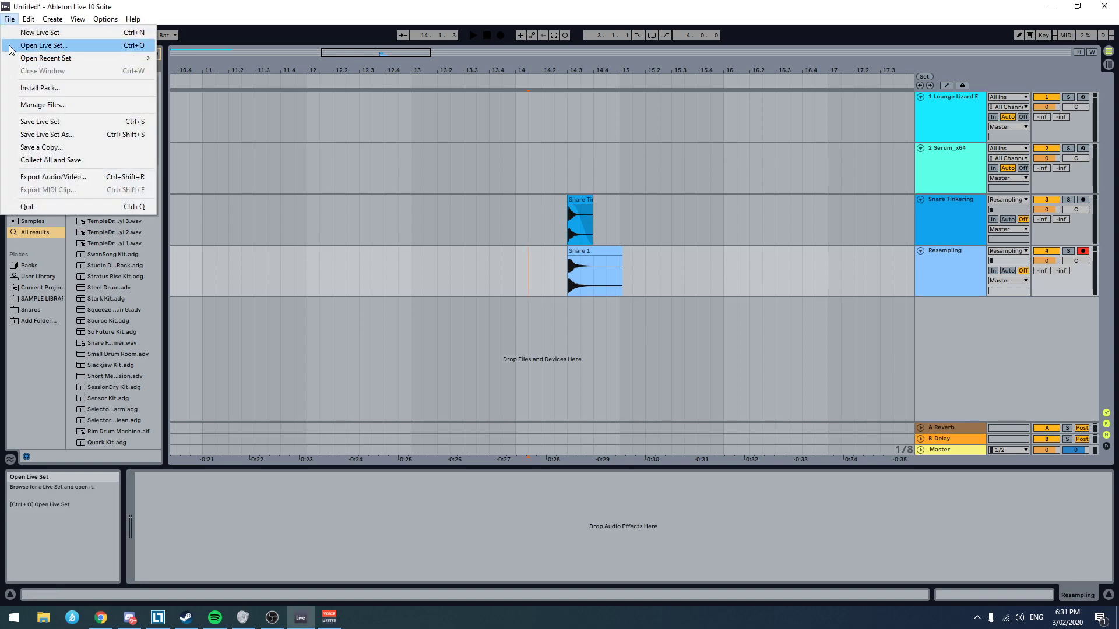
mouse_move(28, 19)
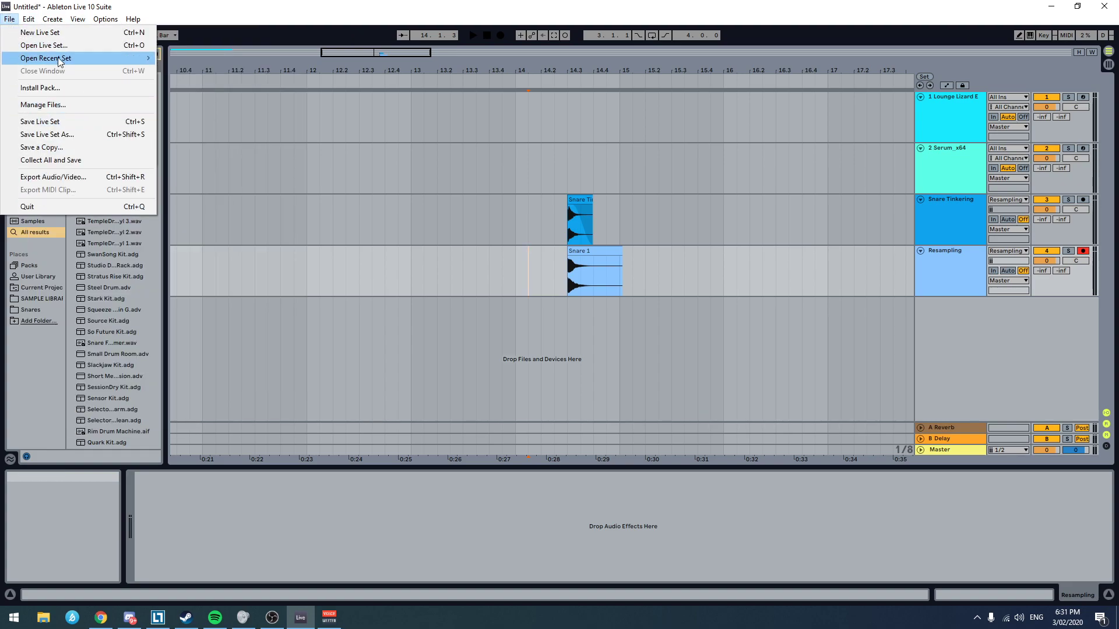
click(61, 147)
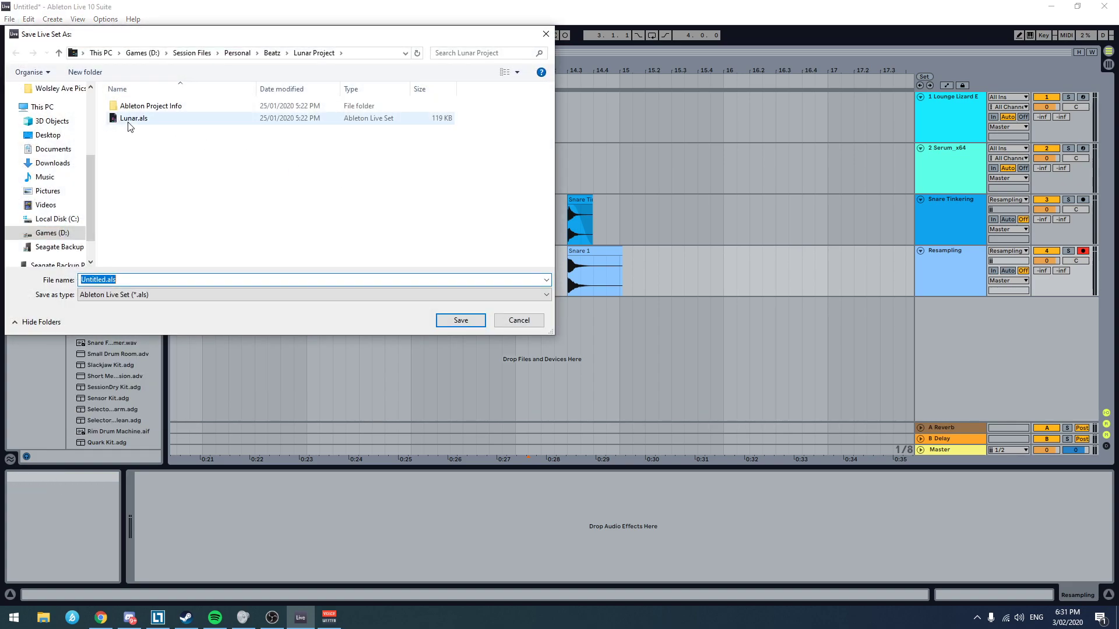
click(276, 57)
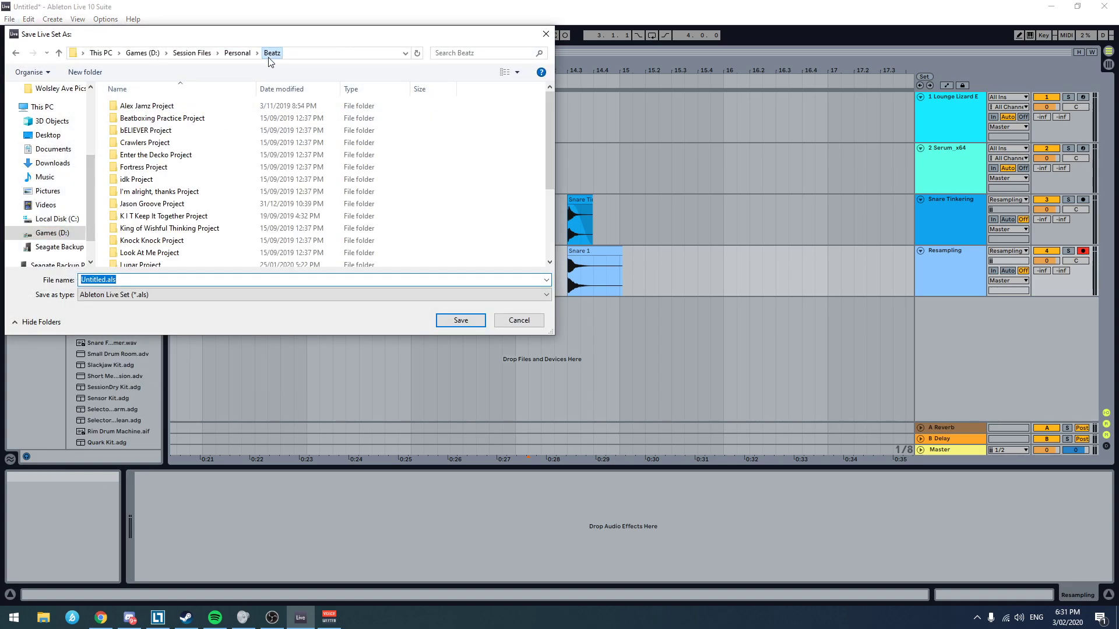
scroll(482, 226, down, 4)
right_click(483, 231)
mouse_move(507, 331)
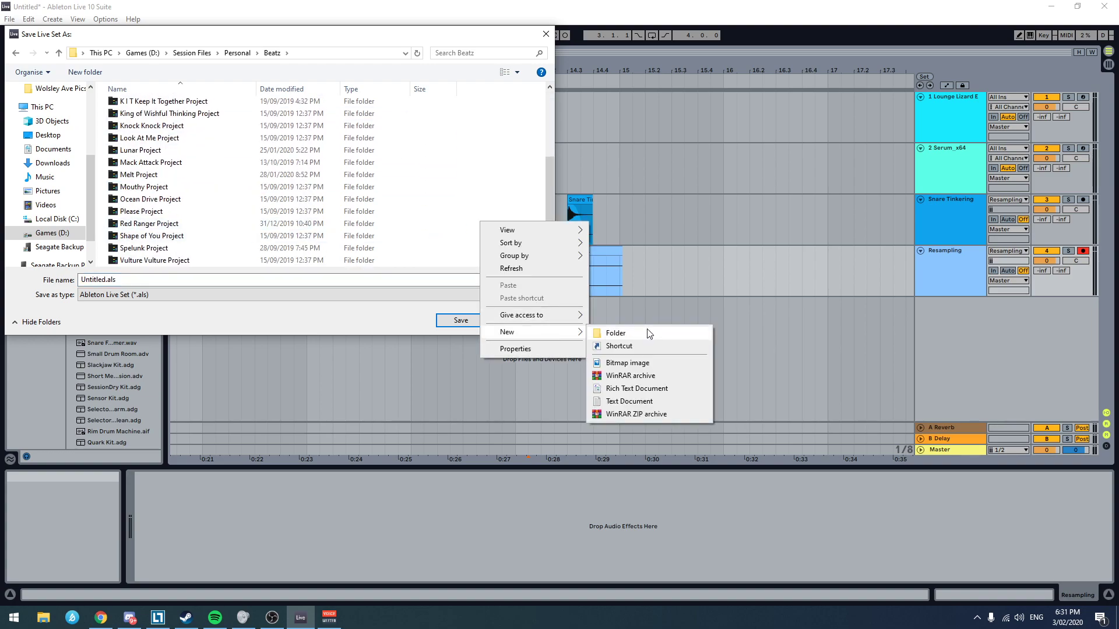
click(385, 140)
scroll(227, 167, up, 3)
scroll(230, 169, down, 3)
Step: Name the Live Set Flat Fungus.als and save it in the Beatz folder
click(96, 281)
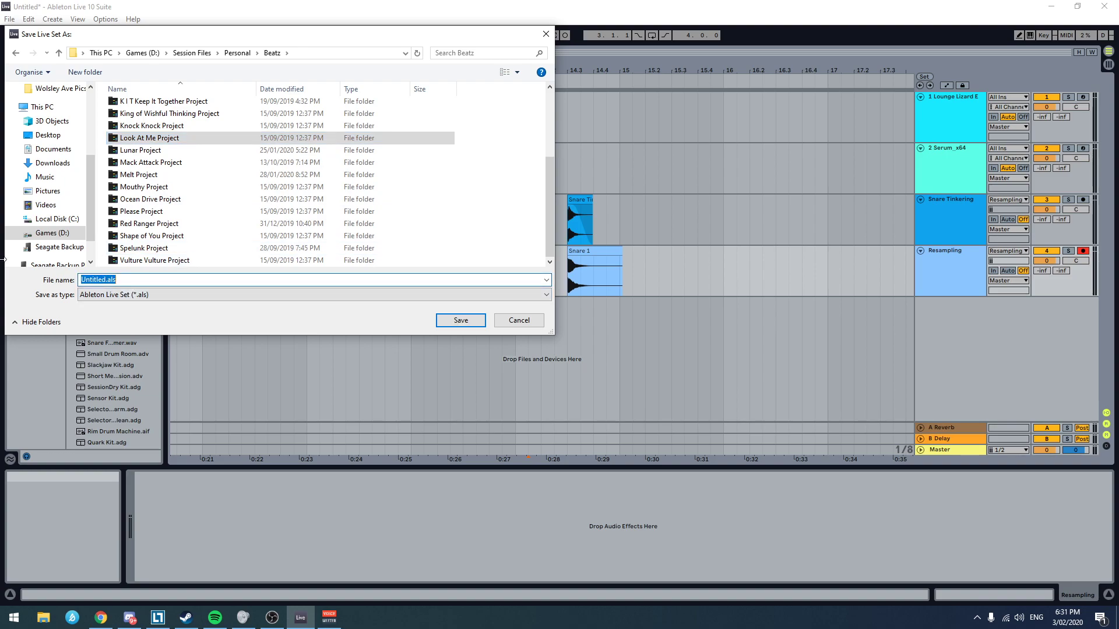
click(95, 282)
double_click(106, 281)
text(Flat Fungus)
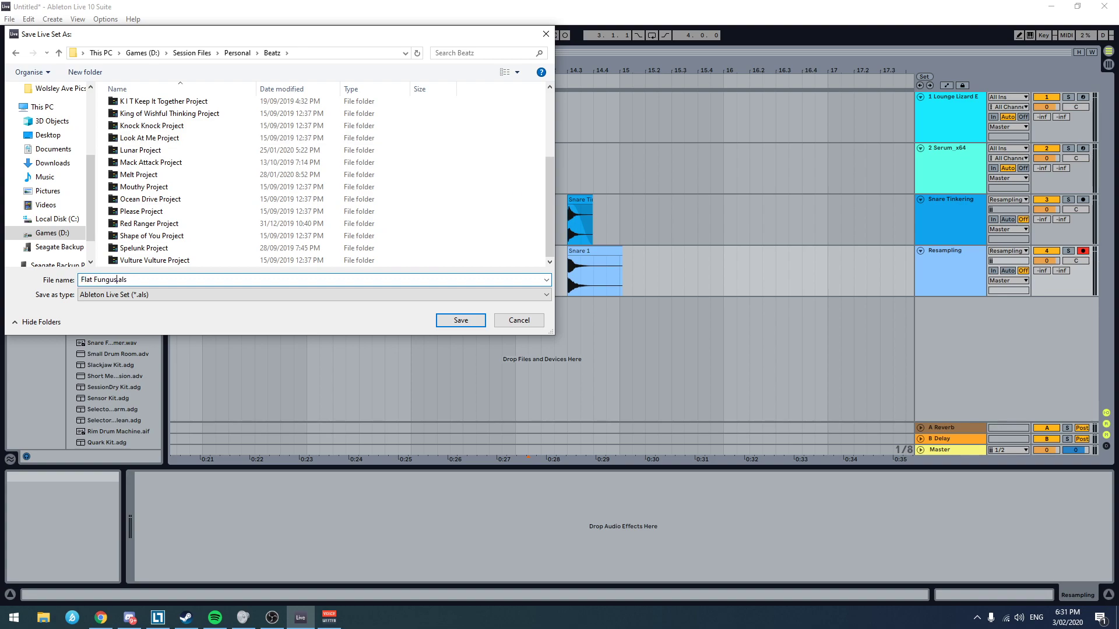
key(Return)
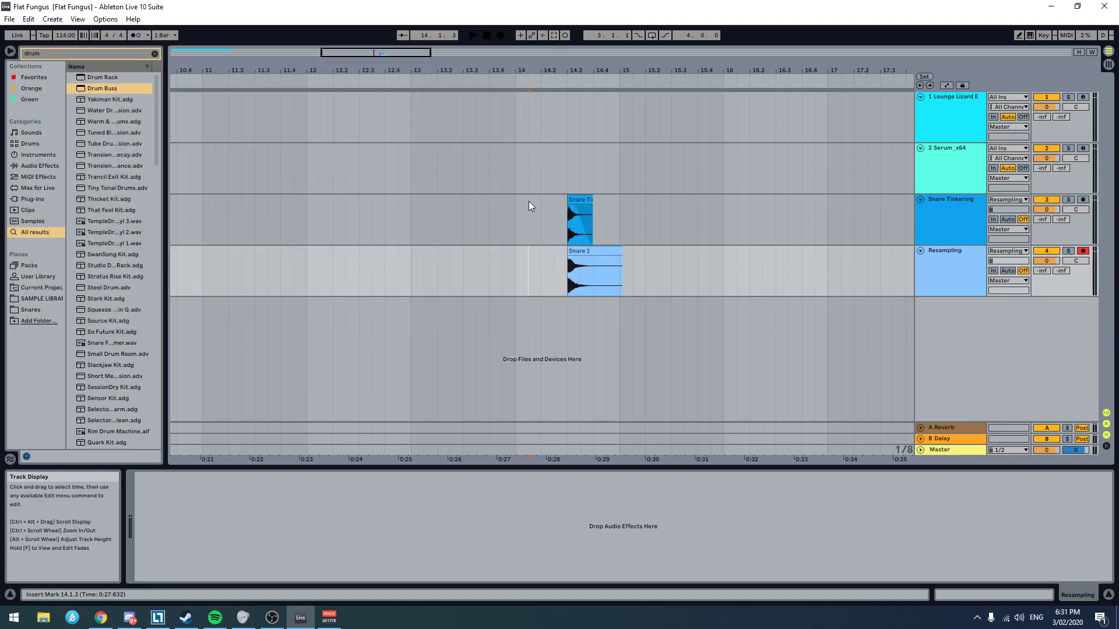
Step: Show the User Library in the browser and clear the search filter
click(42, 298)
click(39, 287)
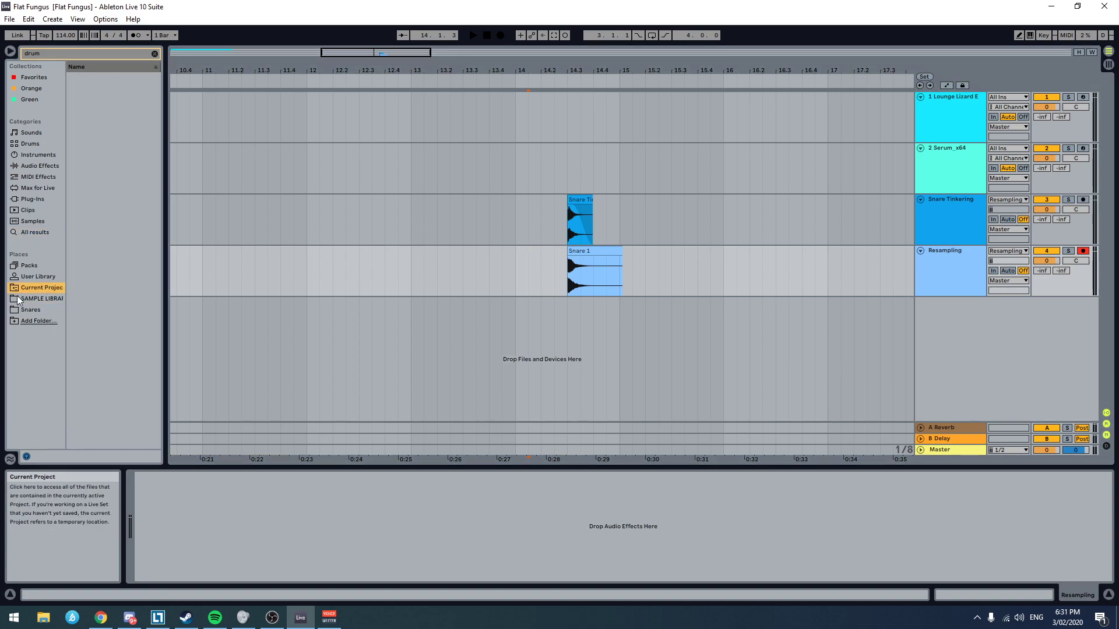
click(36, 277)
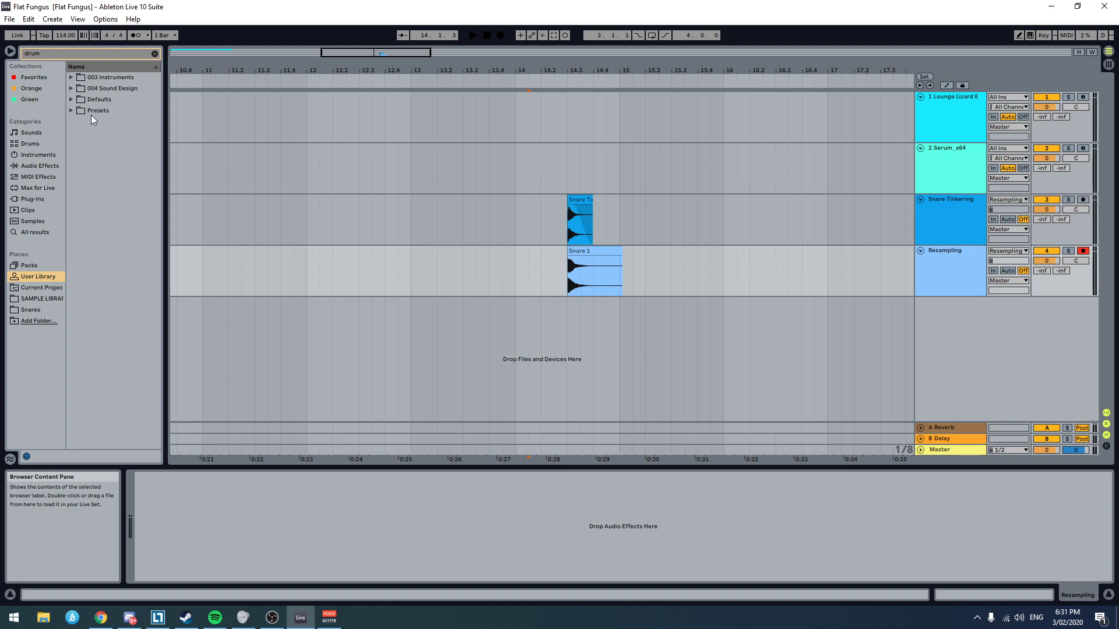
click(154, 54)
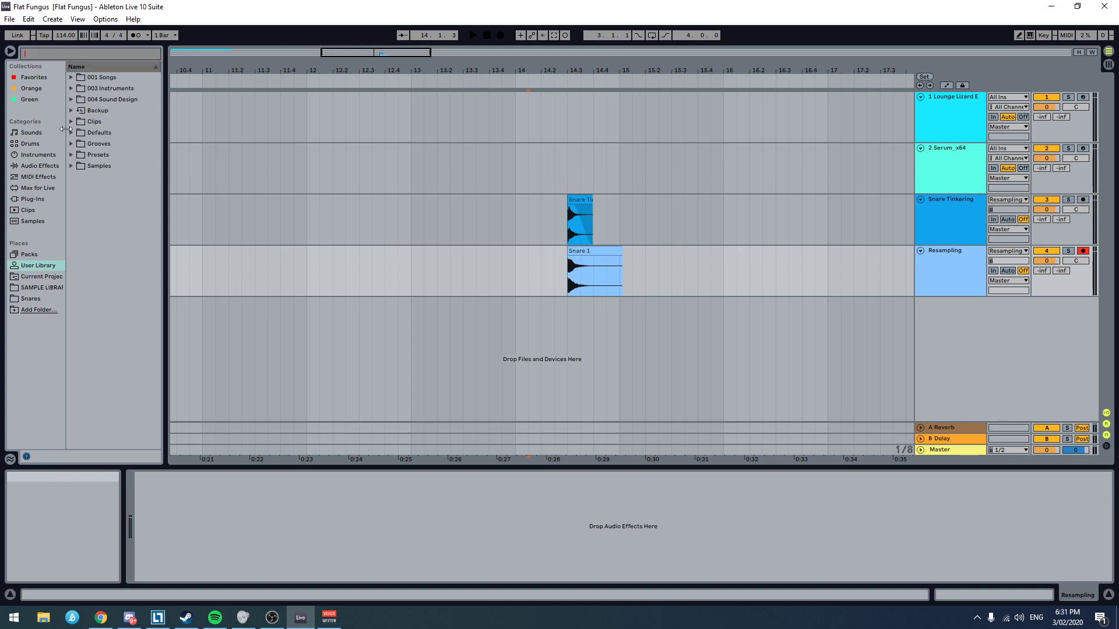
Step: Create a folder named Flat Fungus inside the User Library's 001 Songs folder
click(70, 77)
right_click(108, 134)
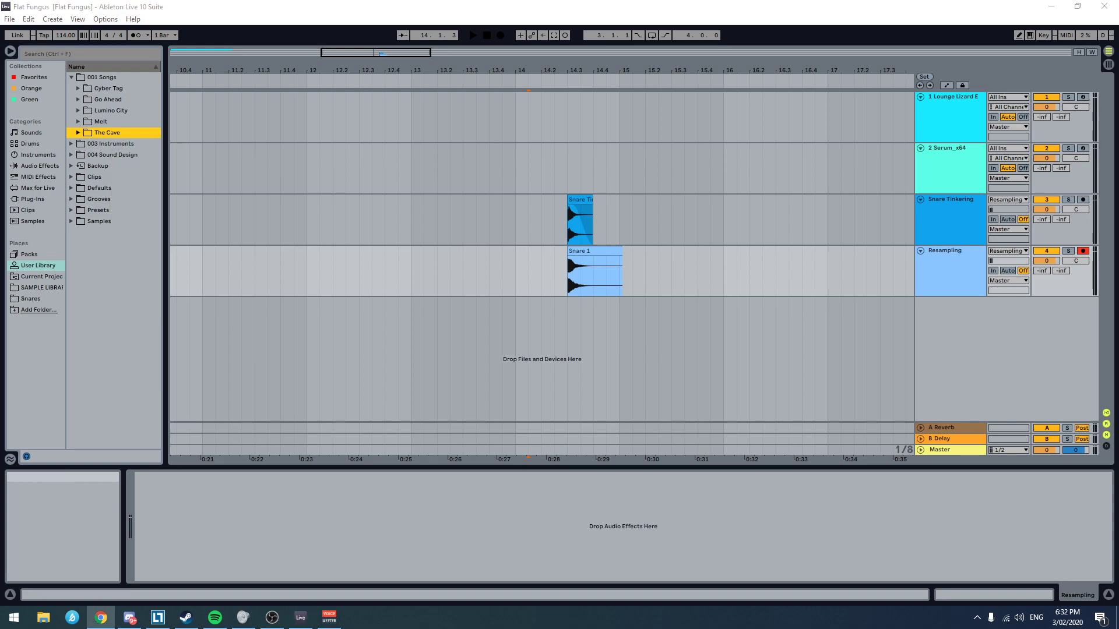
click(84, 282)
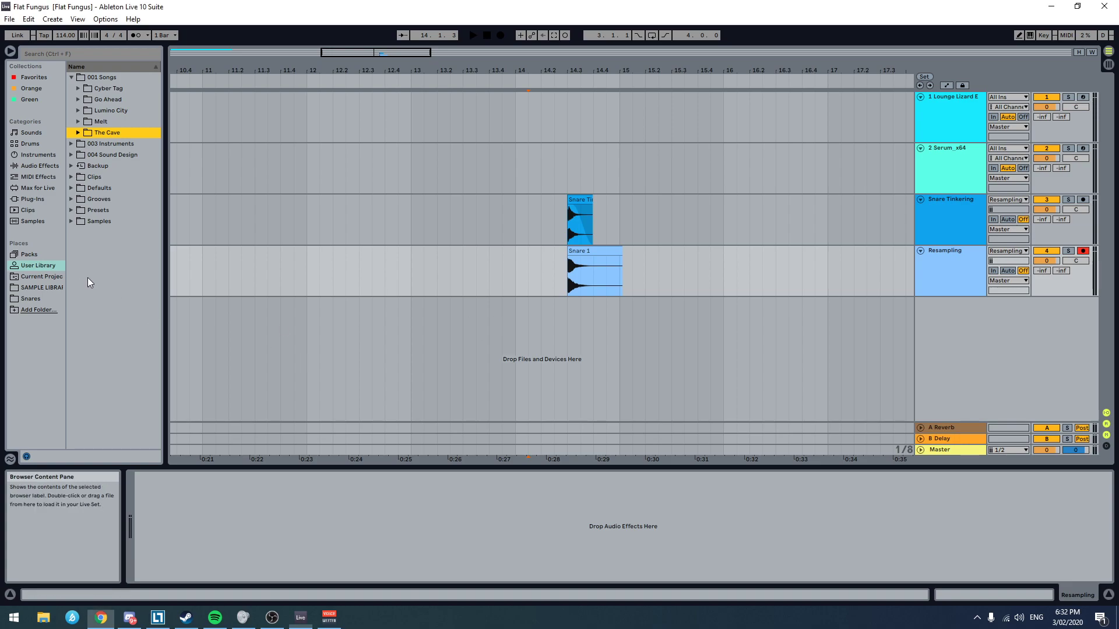
right_click(91, 77)
click(140, 105)
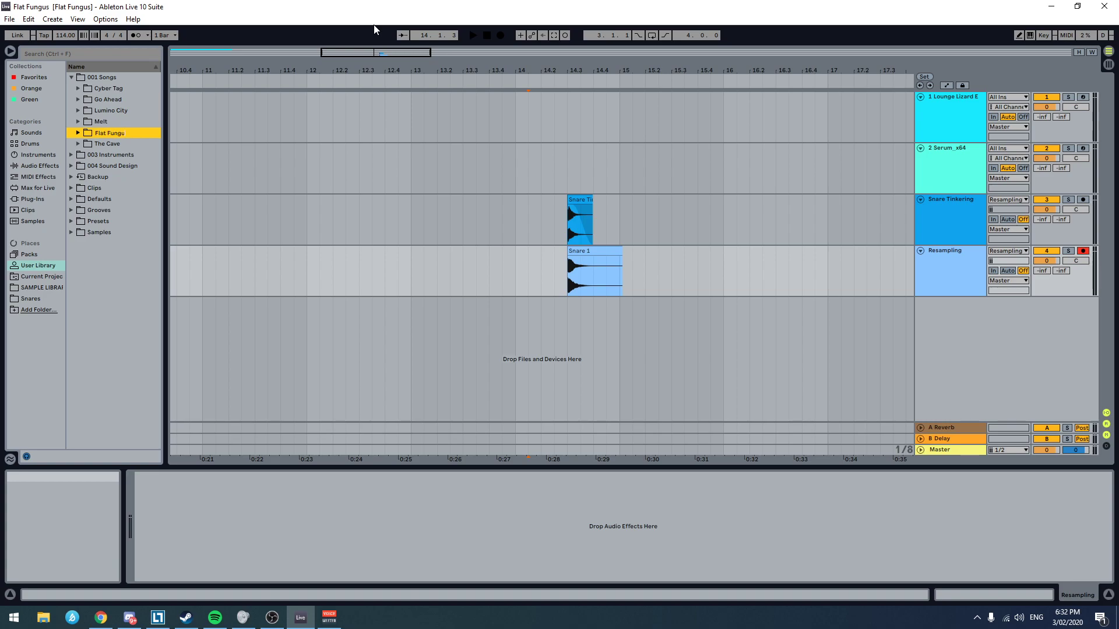
text(s)
key(Return)
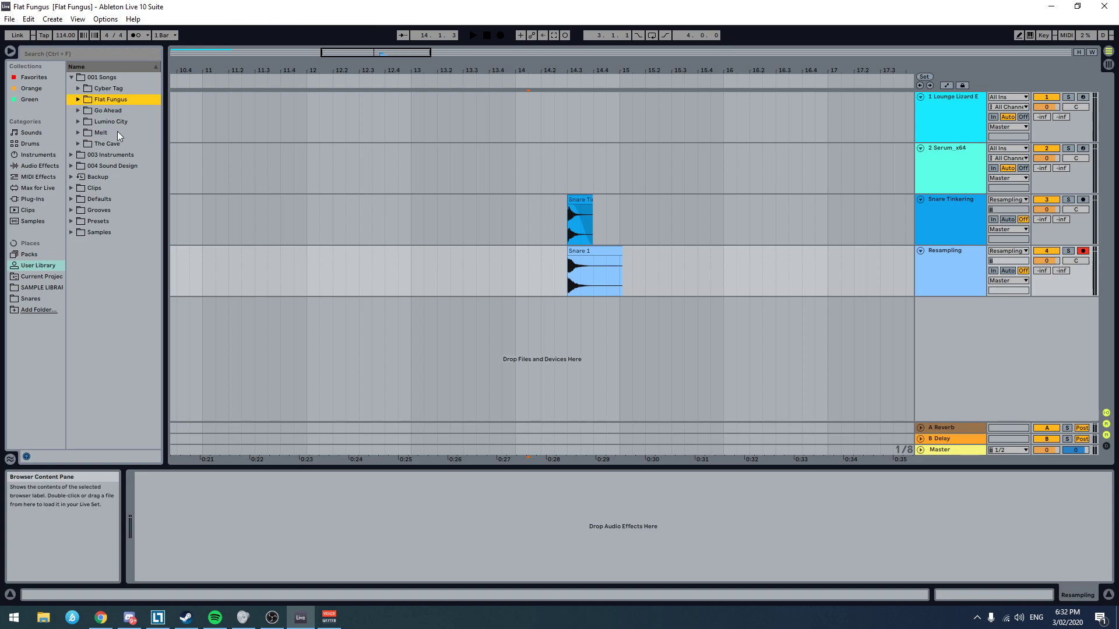
Step: Create a Snares subfolder in the Flat Fungus folder and store the Snare 1 clip in it
right_click(86, 102)
click(138, 131)
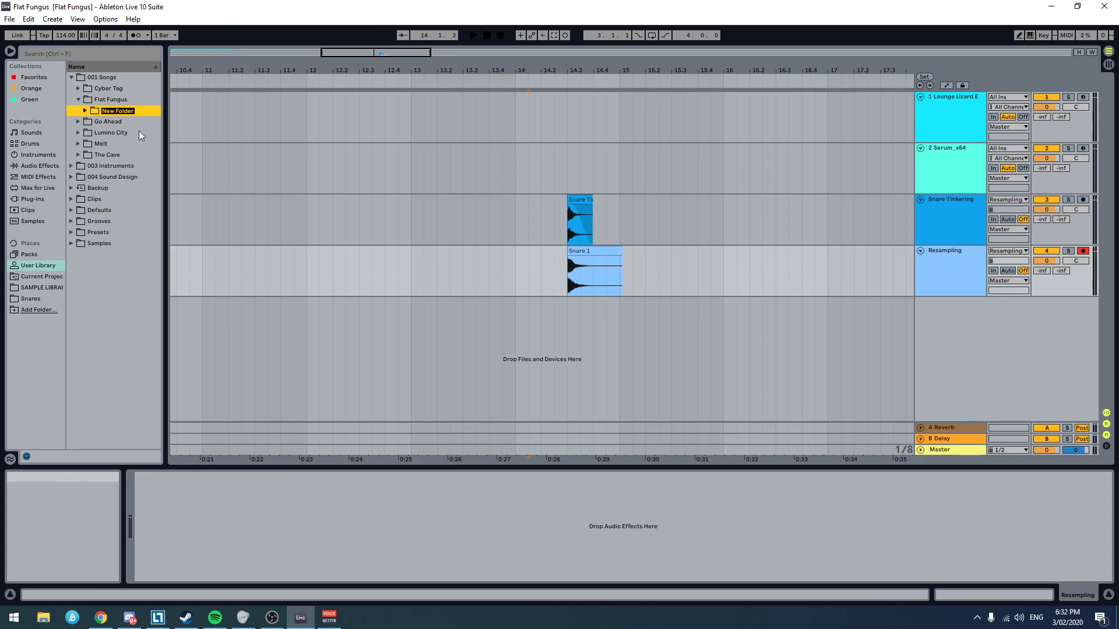
text(Snares)
key(Return)
drag(591, 251, 111, 110)
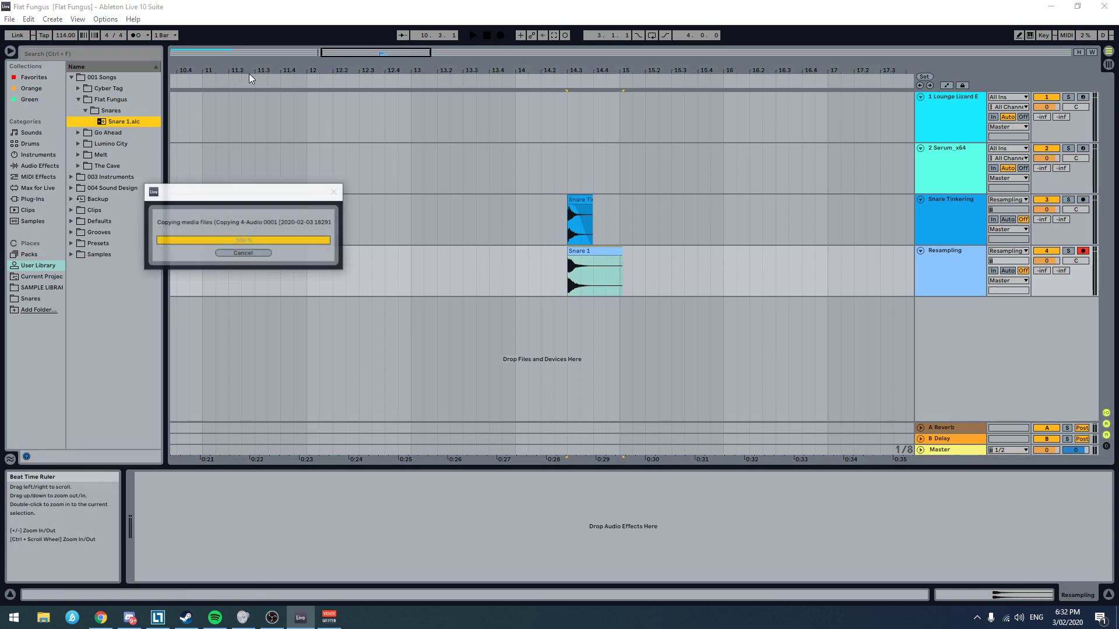
click(710, 271)
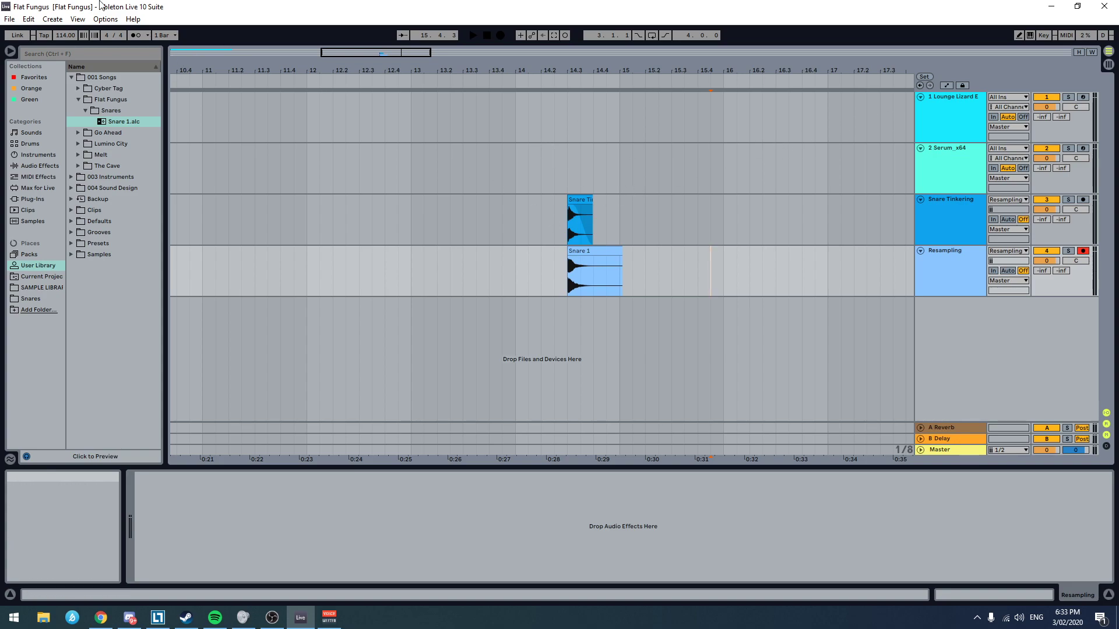
Step: Delete FabFilter Pro-Q 3, Glue Compressor and ValhallaRoom from the Serum track, keeping only the Serum instrument
click(932, 274)
click(943, 170)
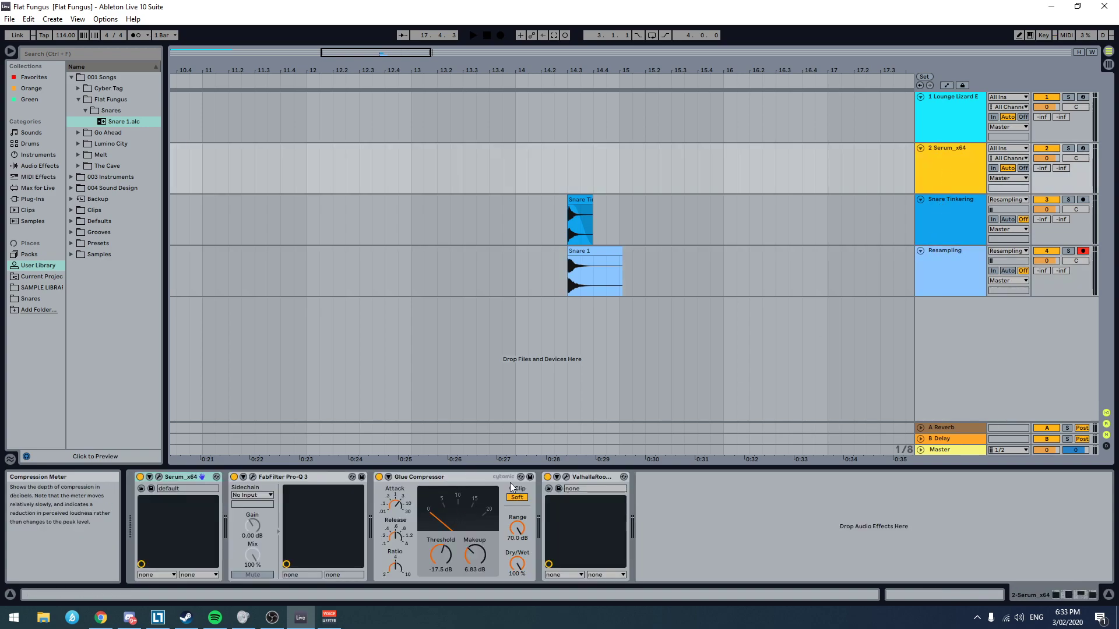
click(576, 477)
click(302, 478)
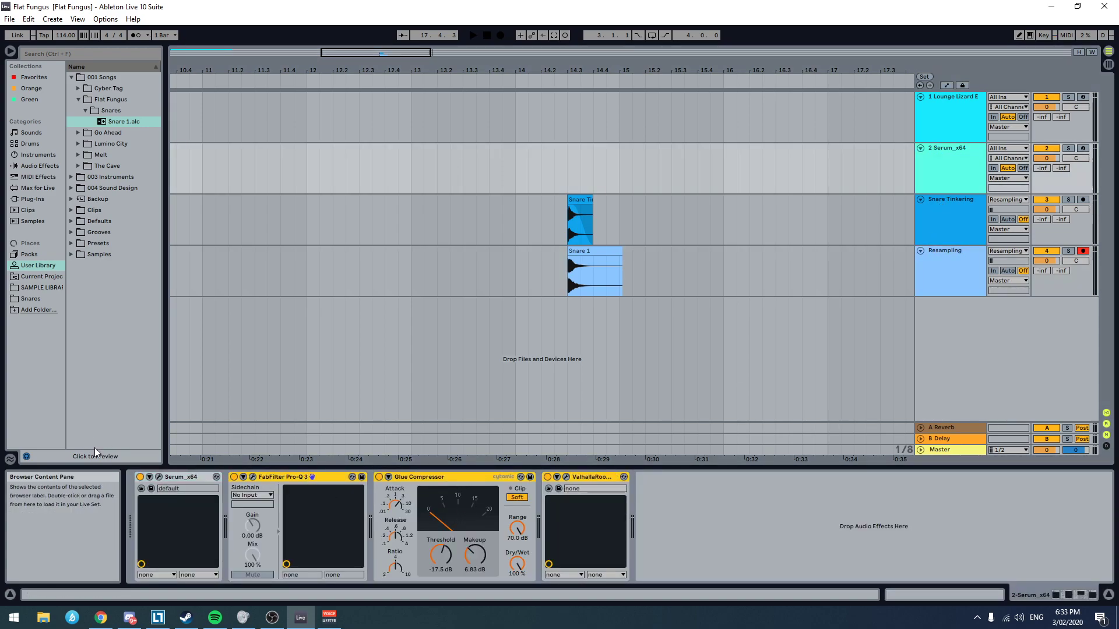
key(Delete)
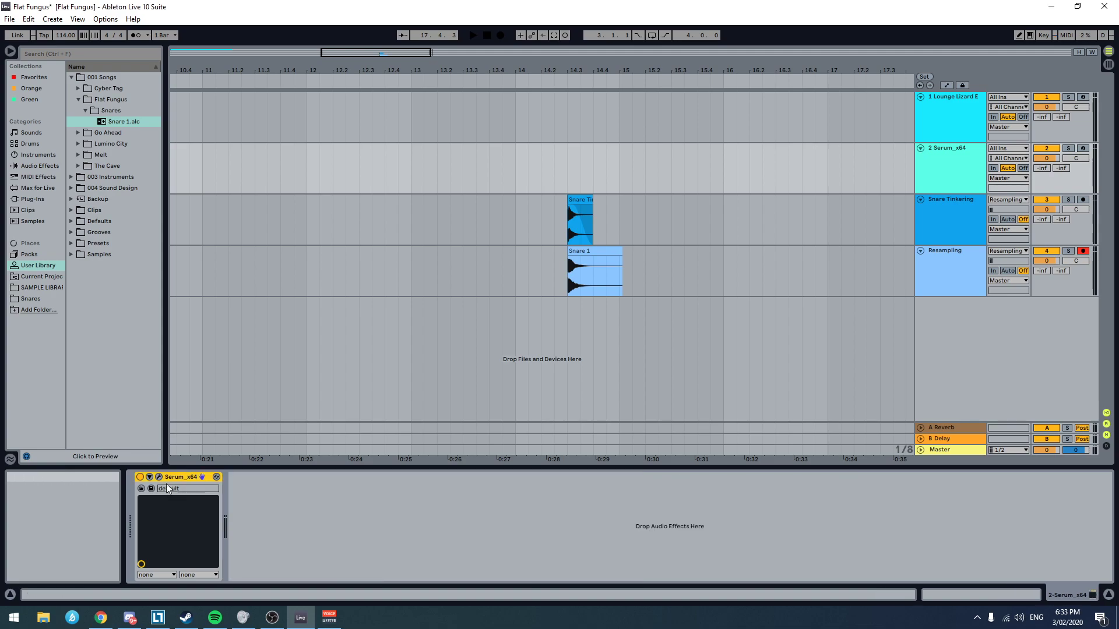
Step: Set Serum's oscillator A to wavetable frame 1, disarm the Resampling track and turn off Serum's noise oscillator
click(159, 478)
click(369, 213)
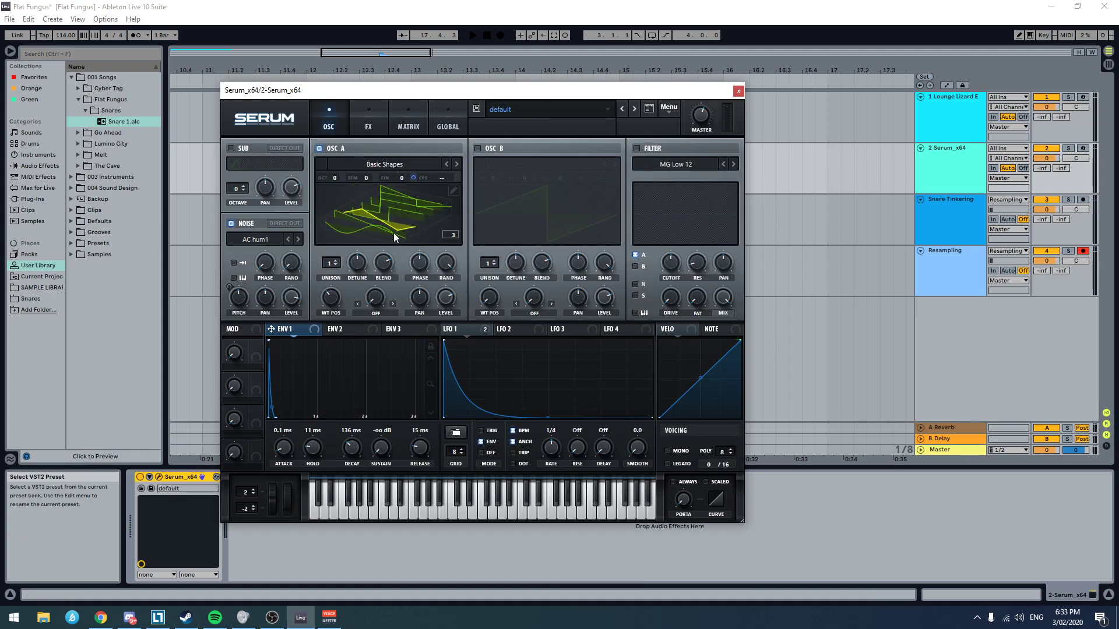
drag(331, 305, 316, 358)
click(1083, 252)
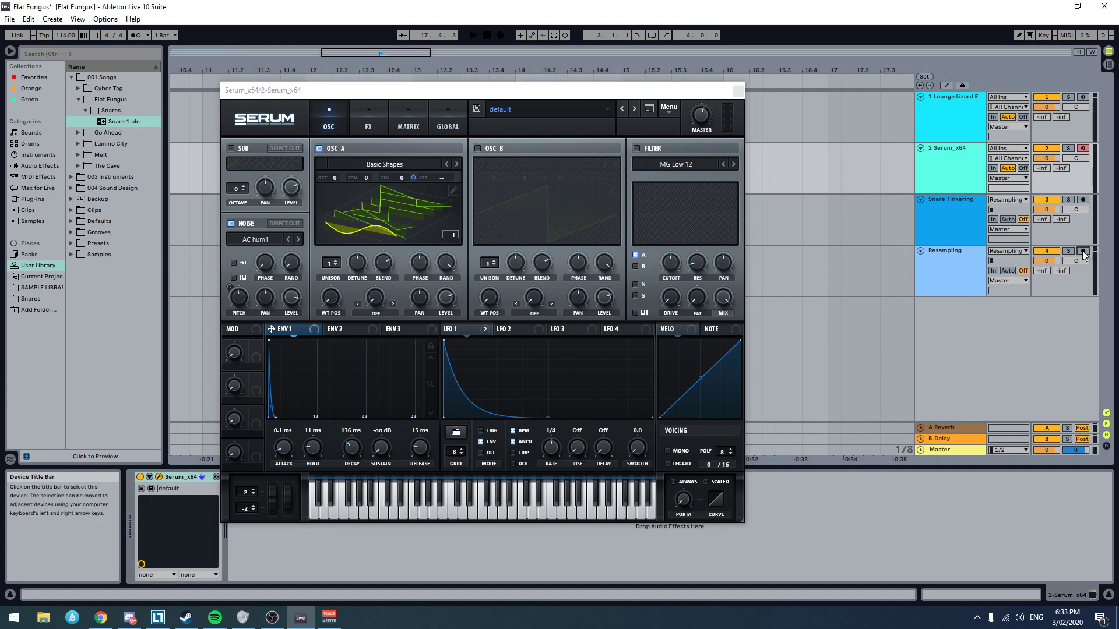
click(232, 223)
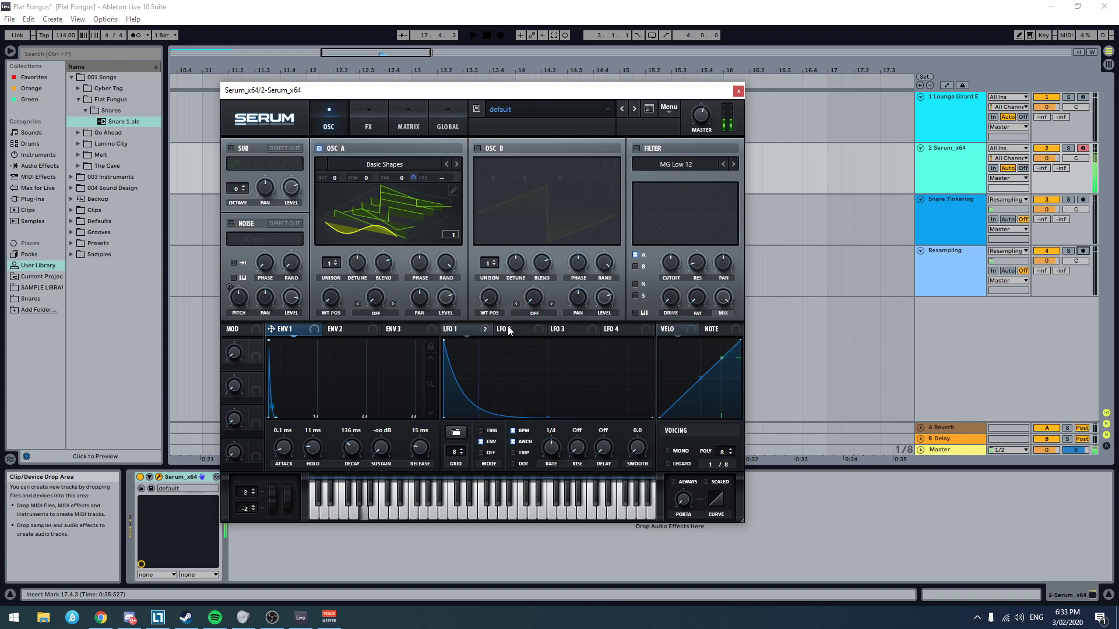
Step: Disable the Distortion and Compressor effects in Serum and return to the oscillator page
click(368, 124)
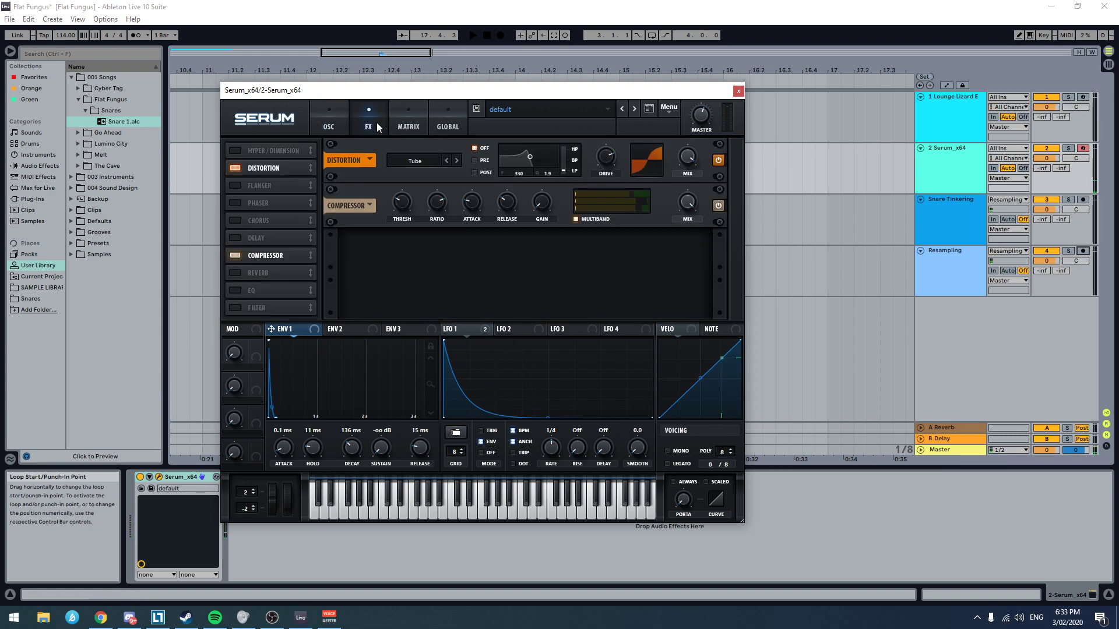
click(242, 169)
click(236, 256)
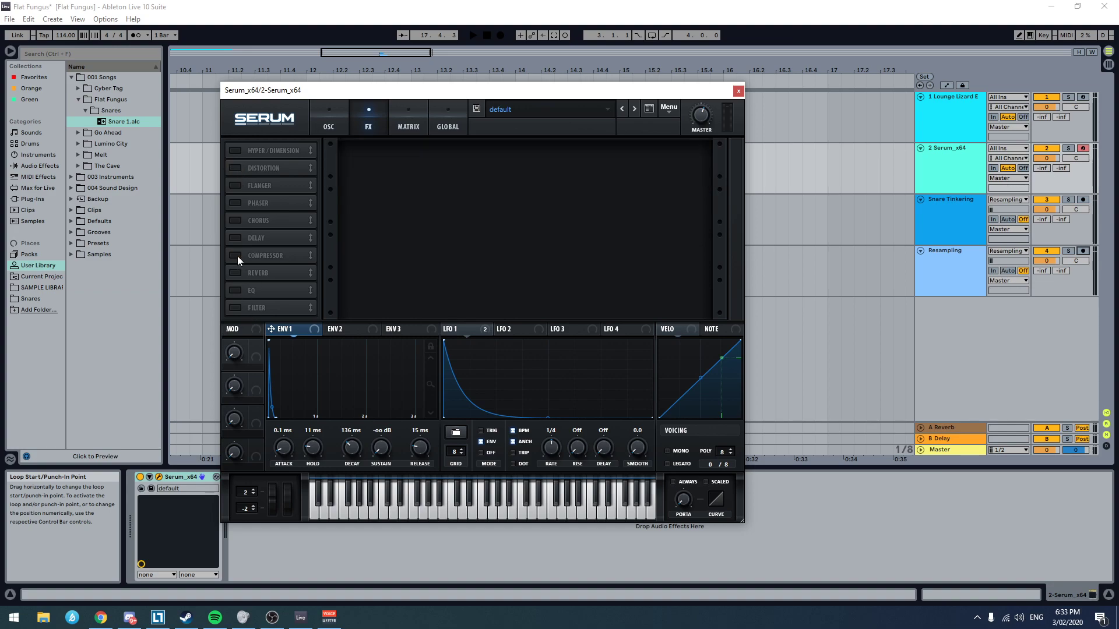
click(331, 117)
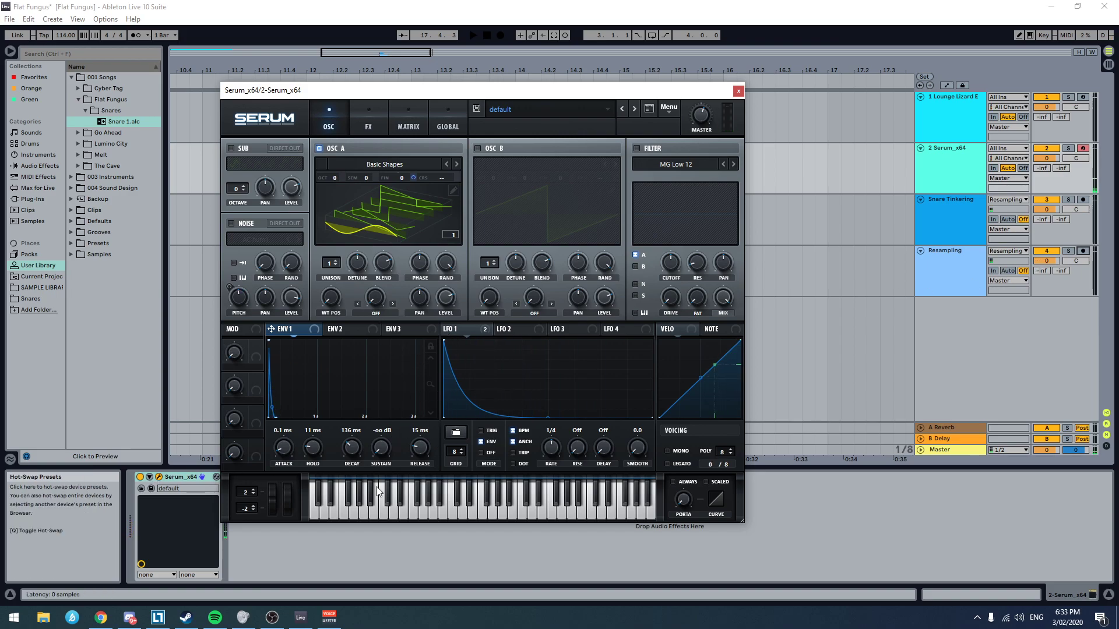
Step: Move the Serum window off the arrangement, place the insert mark at 1.1.1 on the Serum track and briefly run playback
drag(391, 95, 912, 268)
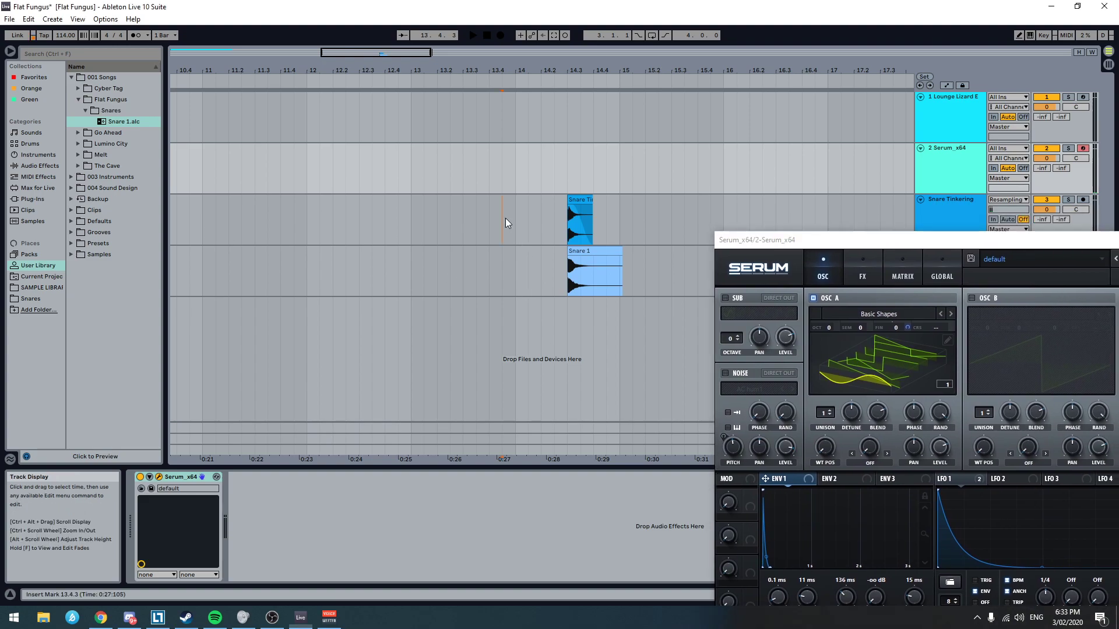
click(503, 225)
scroll(369, 278, left, 15)
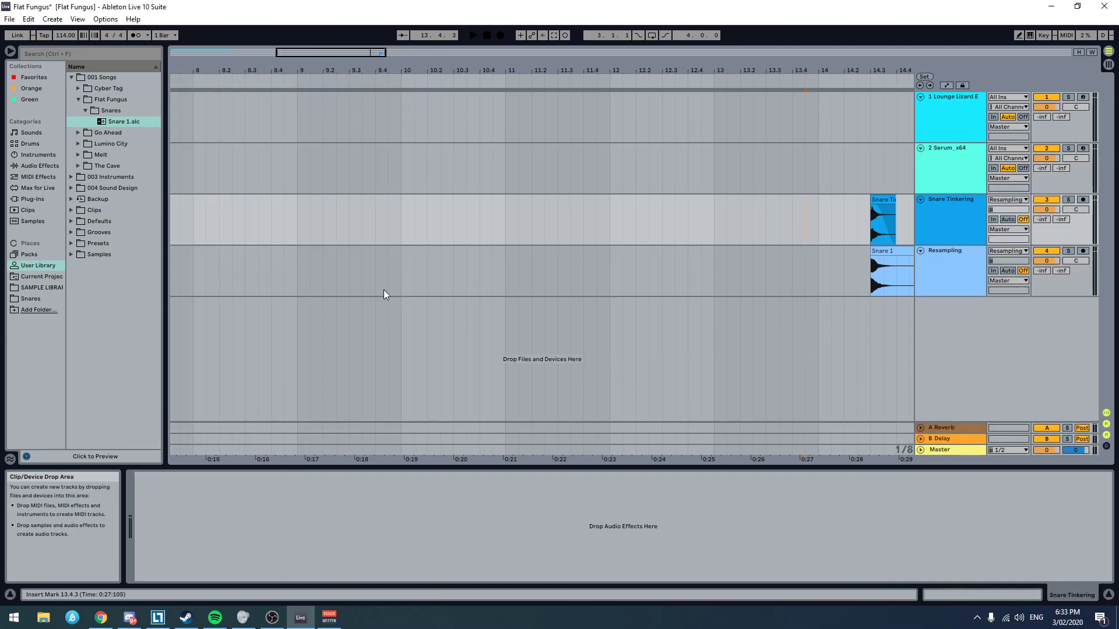
click(179, 167)
key(space)
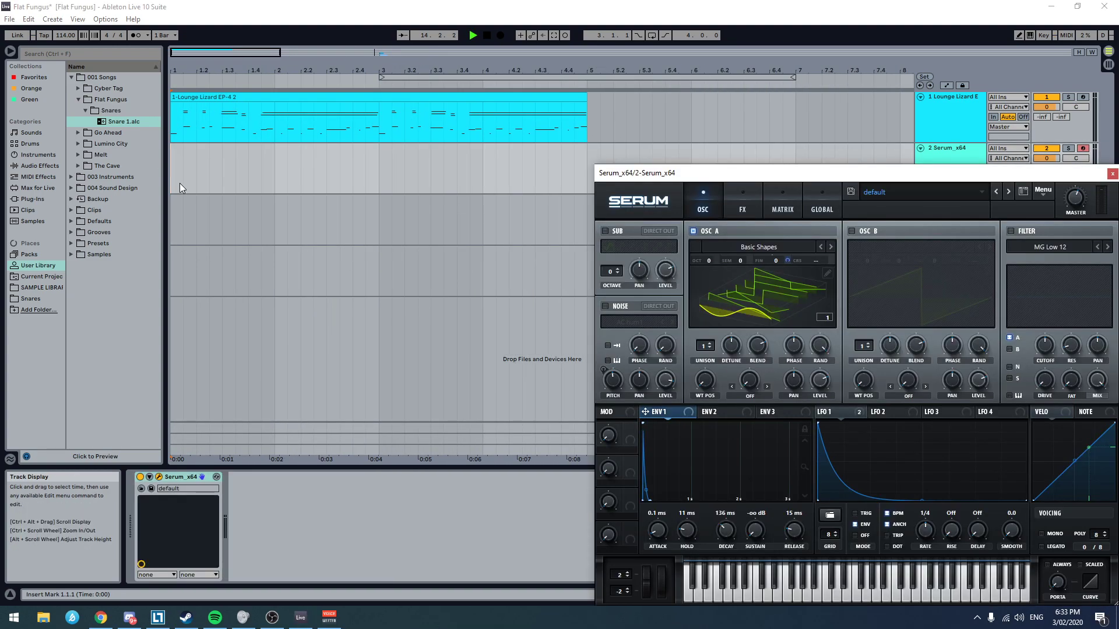
key(space)
Step: Search the browser for pro-q and add FabFilter Pro-Q 3 to the Lounge Lizard track
click(954, 111)
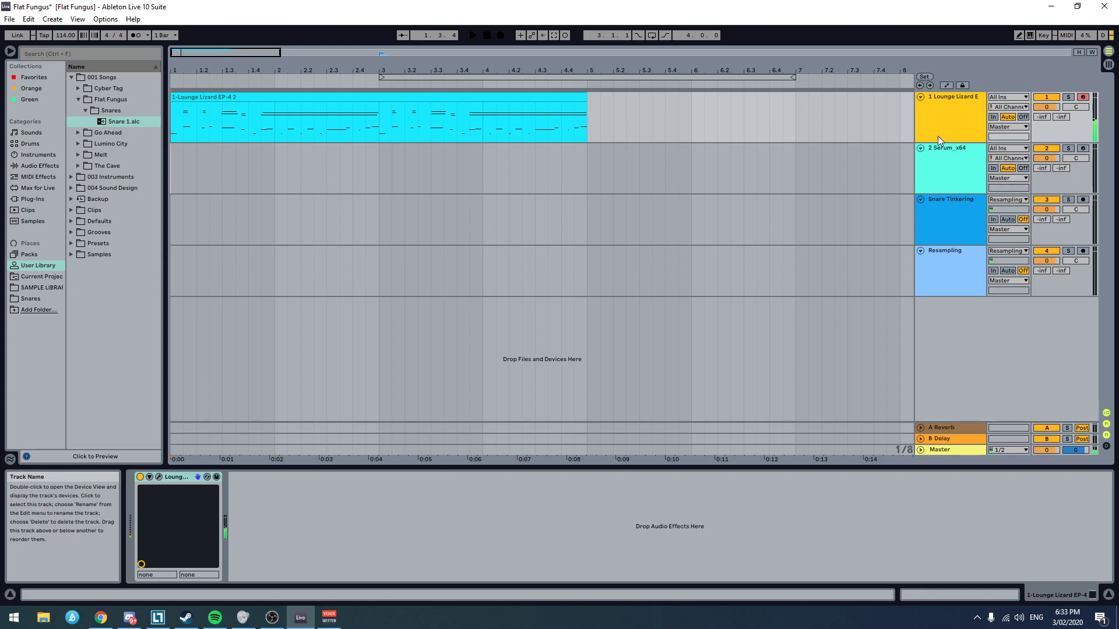
click(941, 274)
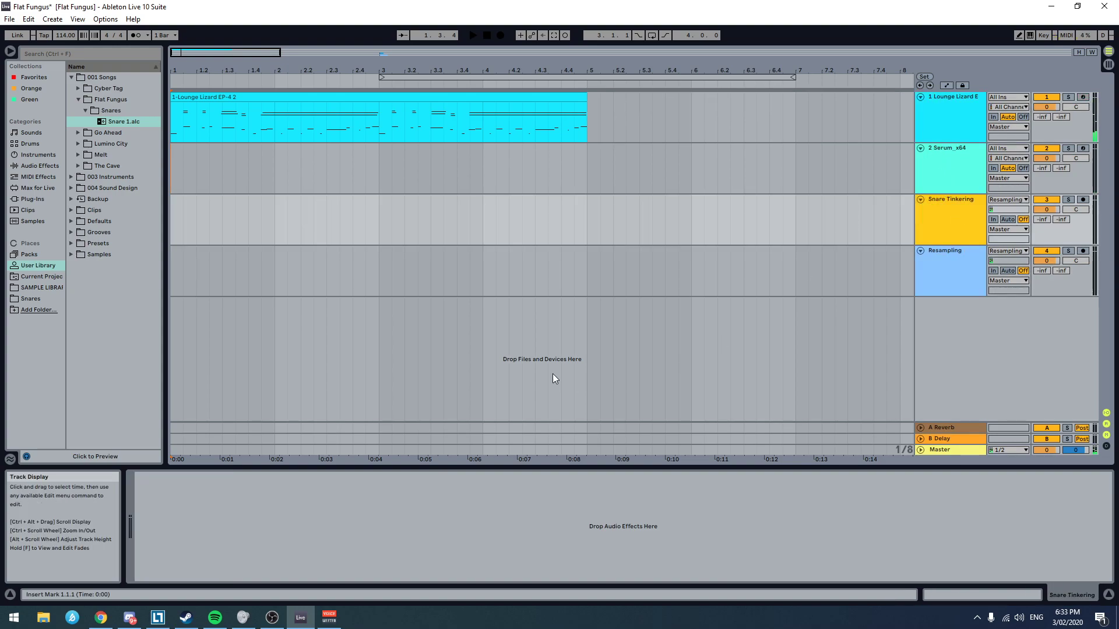
click(950, 121)
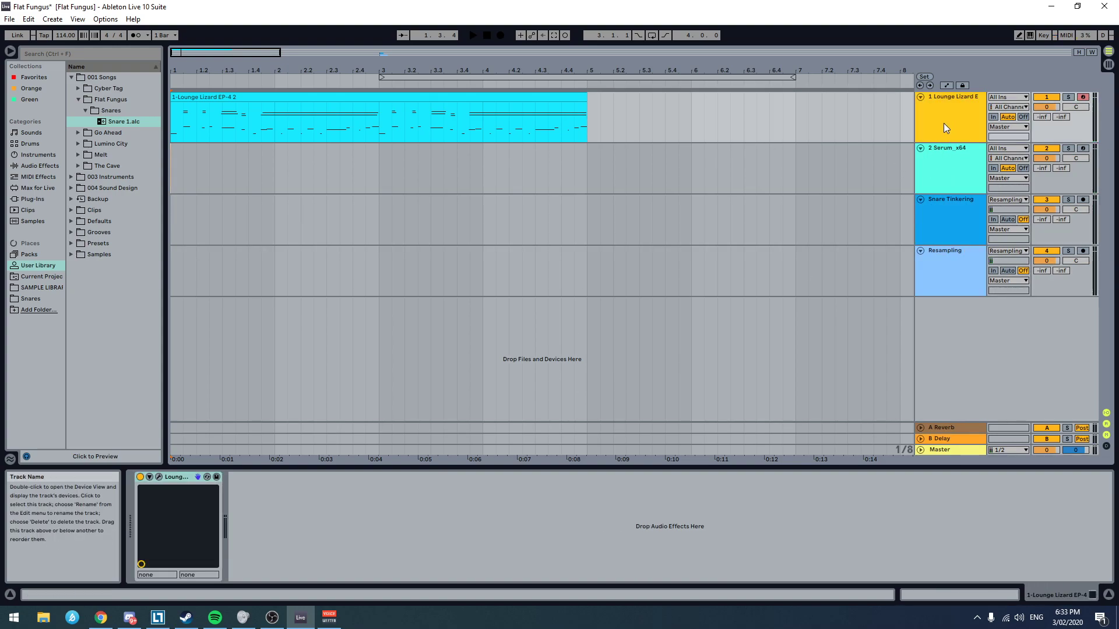
key(ctrl+f)
text(preq)
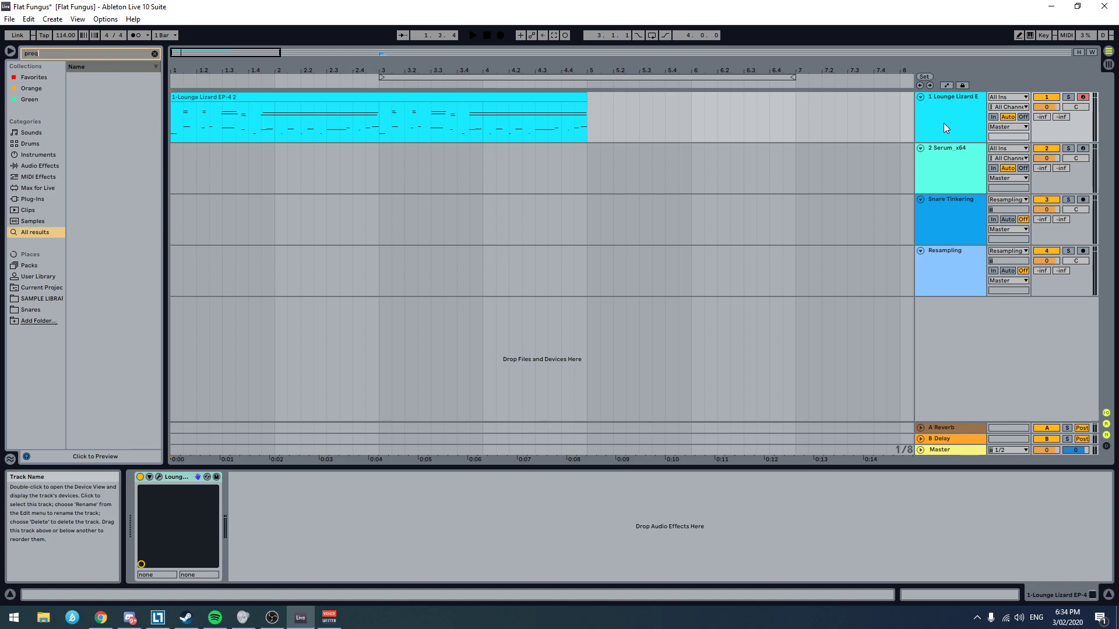
text(freq)
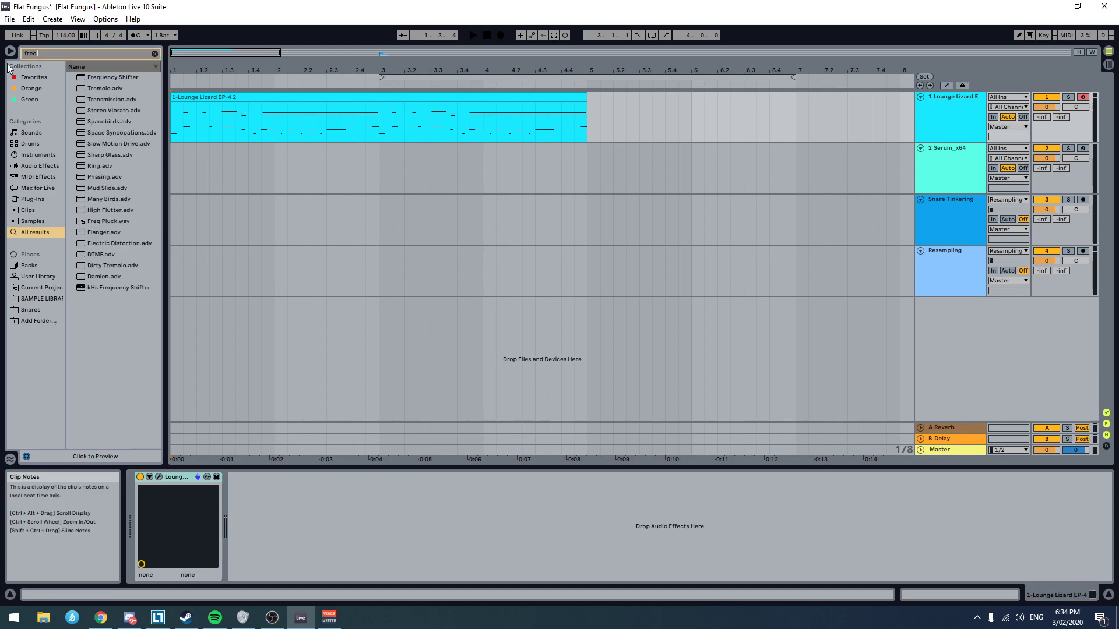
key(ctrl+f)
text(pro-q)
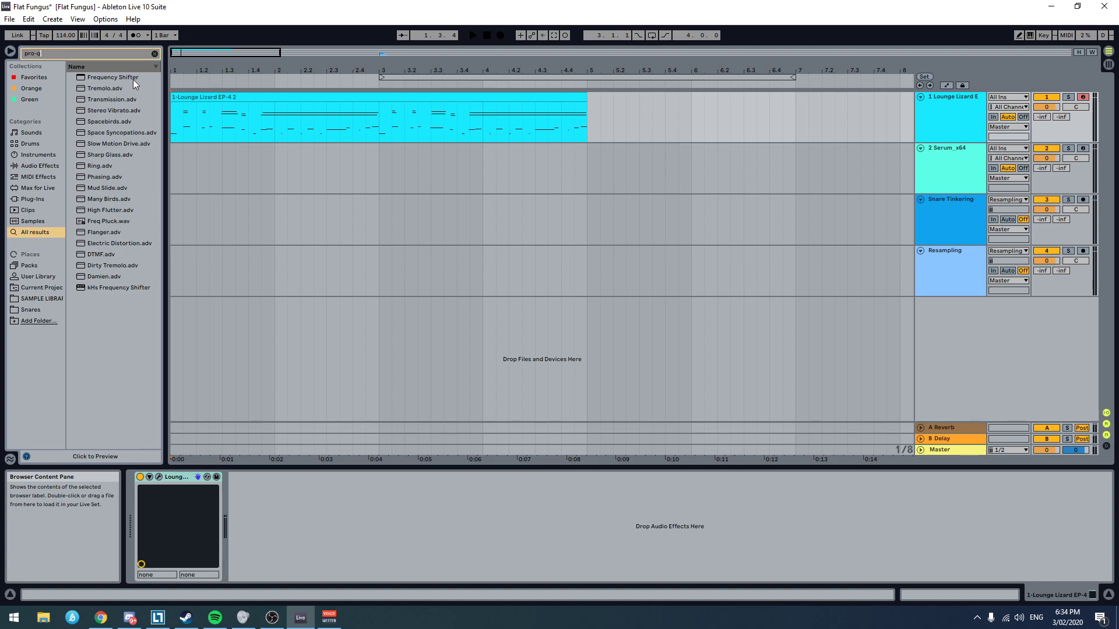
double_click(115, 77)
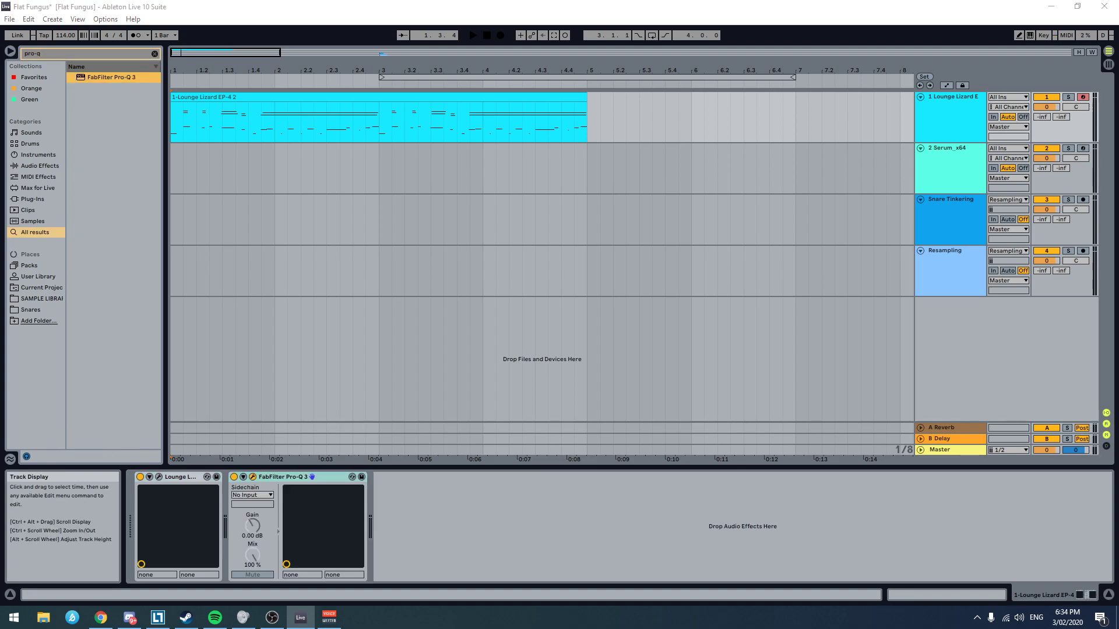
Step: Examine the lowest peaks of the Lounge Lizard sound in the Pro-Q 3 spectrum
drag(973, 223, 551, 207)
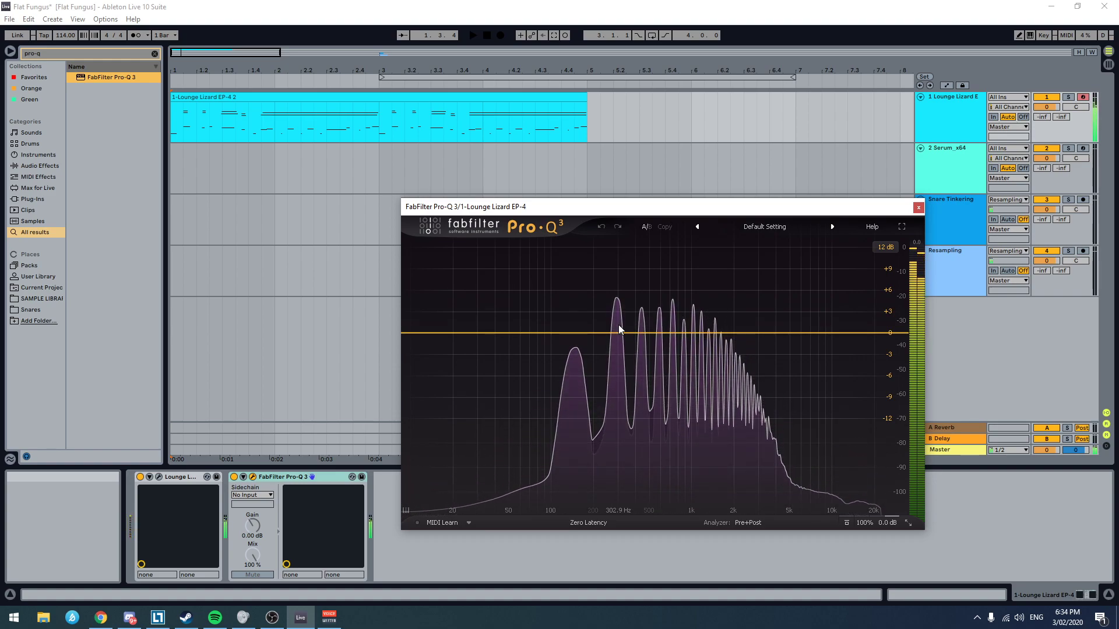
click(575, 334)
drag(592, 316, 575, 330)
Step: Remove Pro-Q 3 from the Lounge Lizard track and check the Lounge Lizard instrument's settings
click(919, 208)
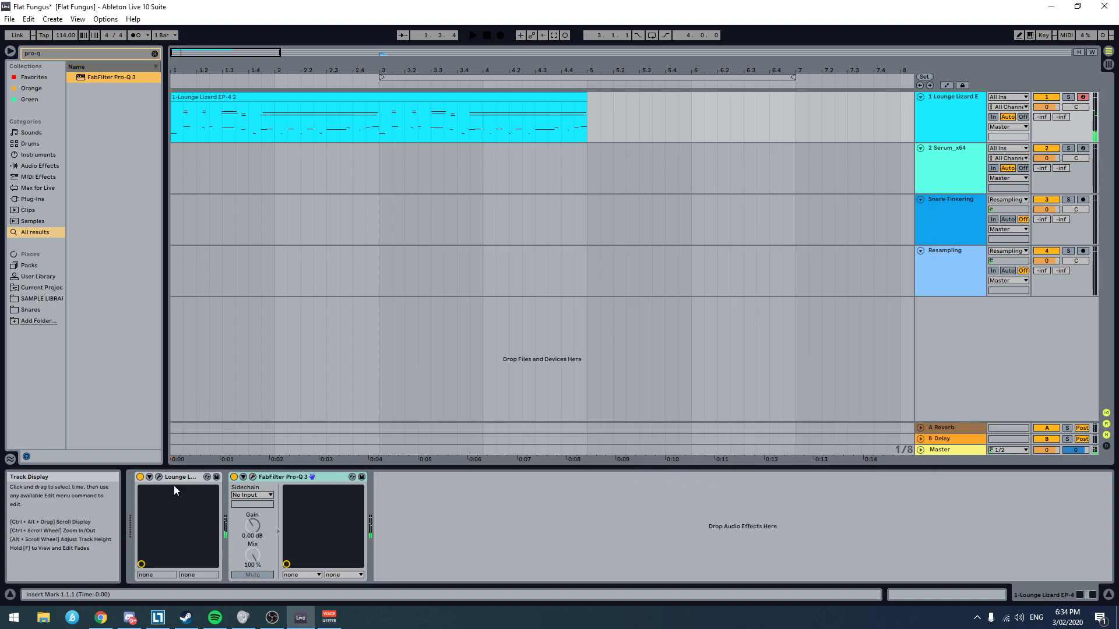
click(280, 481)
key(Delete)
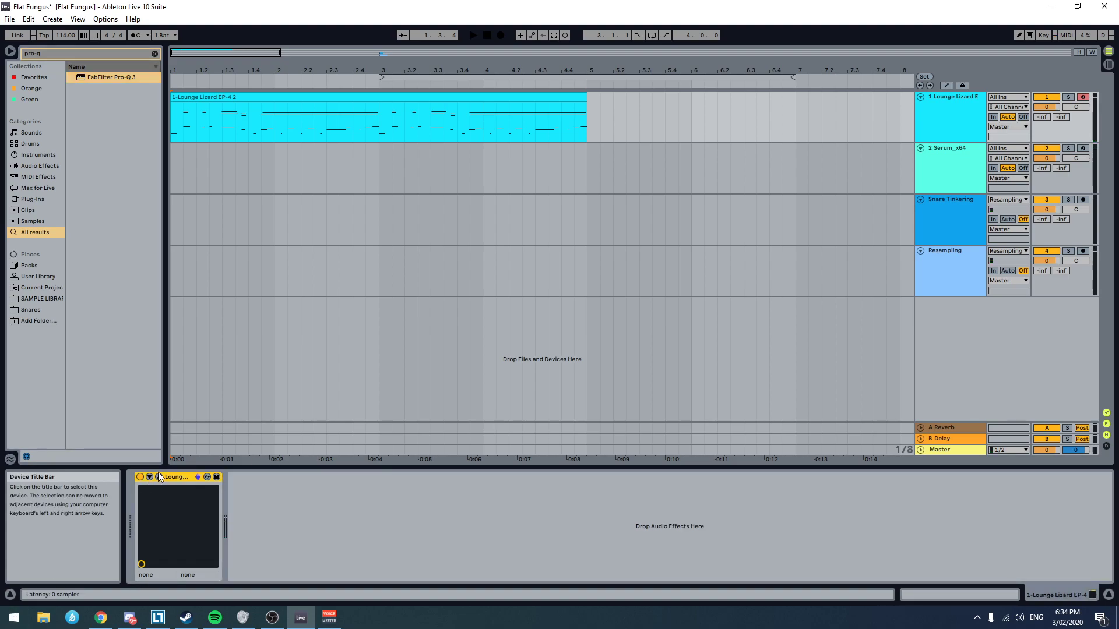
click(158, 477)
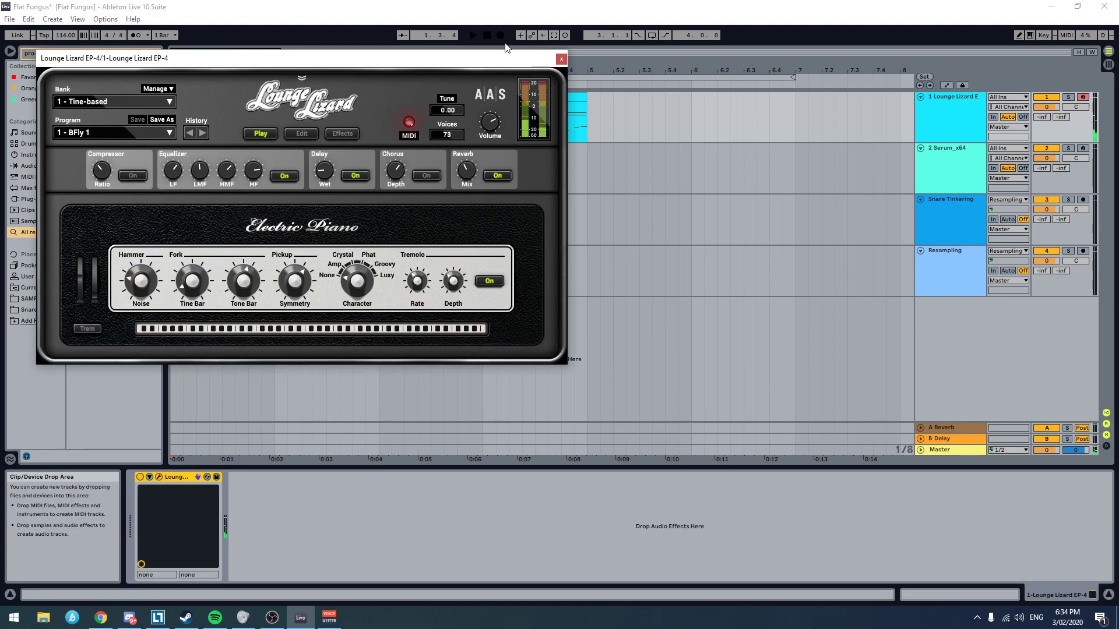
click(562, 58)
Step: Search the browser for pro-q, add FabFilter Pro-Q 3 to the Serum track, and arrange both plug-in windows so the spectrum shows beside Serum
click(953, 166)
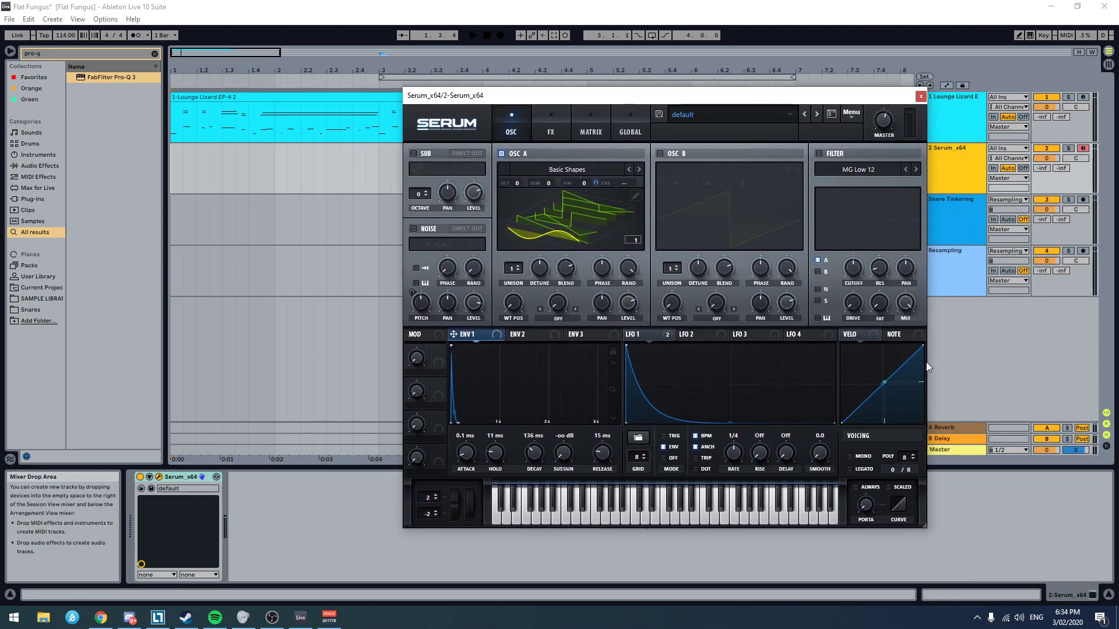
key(ctrl+f)
text(por-q)
text(o-q)
click(99, 79)
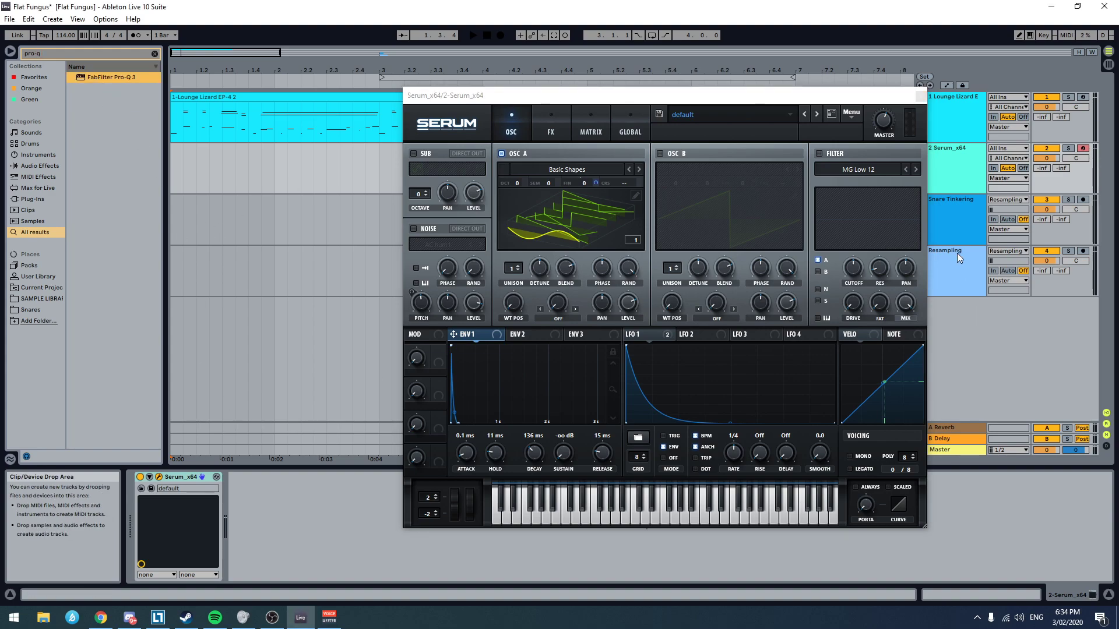
double_click(100, 76)
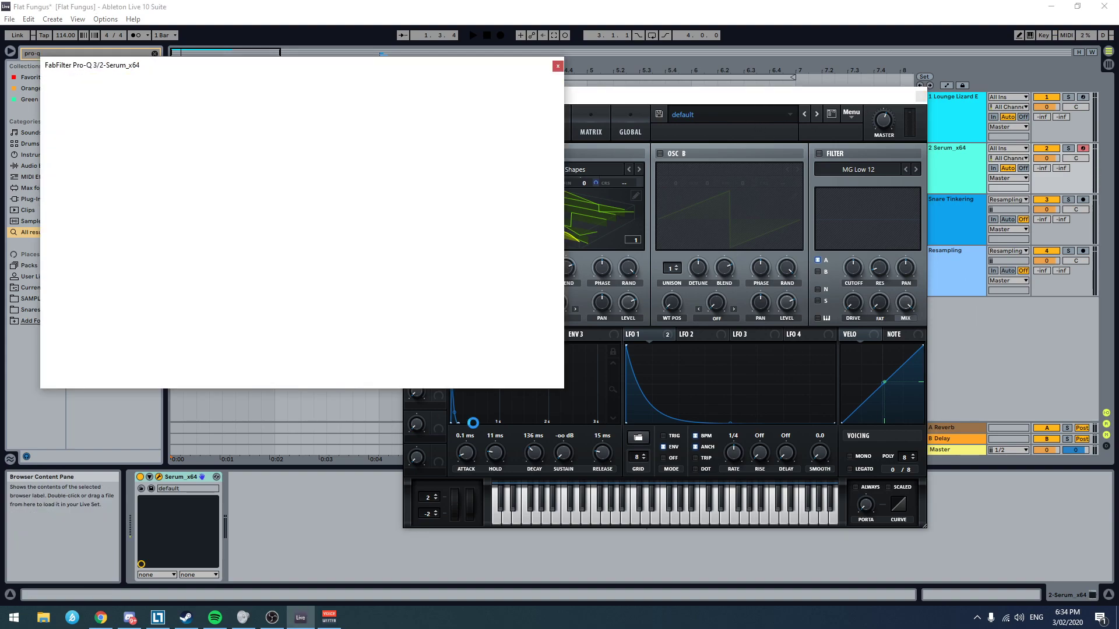
mouse_move(393, 73)
mouse_down()
mouse_move(369, 106)
mouse_move(368, 137)
mouse_move(377, 73)
mouse_up()
drag(708, 101, 831, 112)
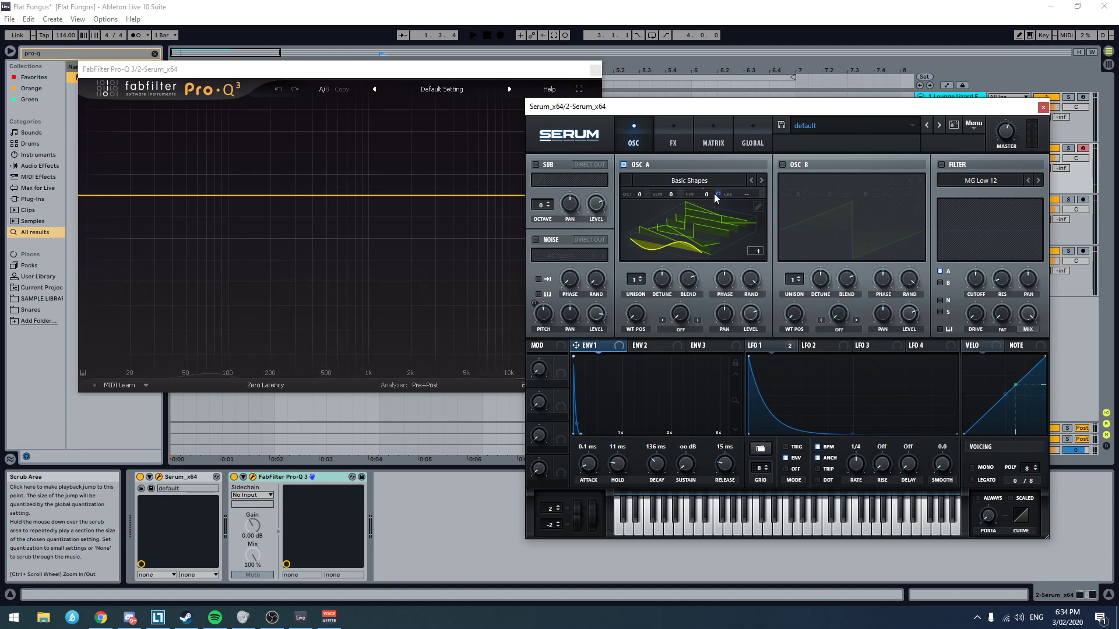
Step: Remove all destinations from LFO 1 and set Env 1's hold to 34 ms
click(790, 347)
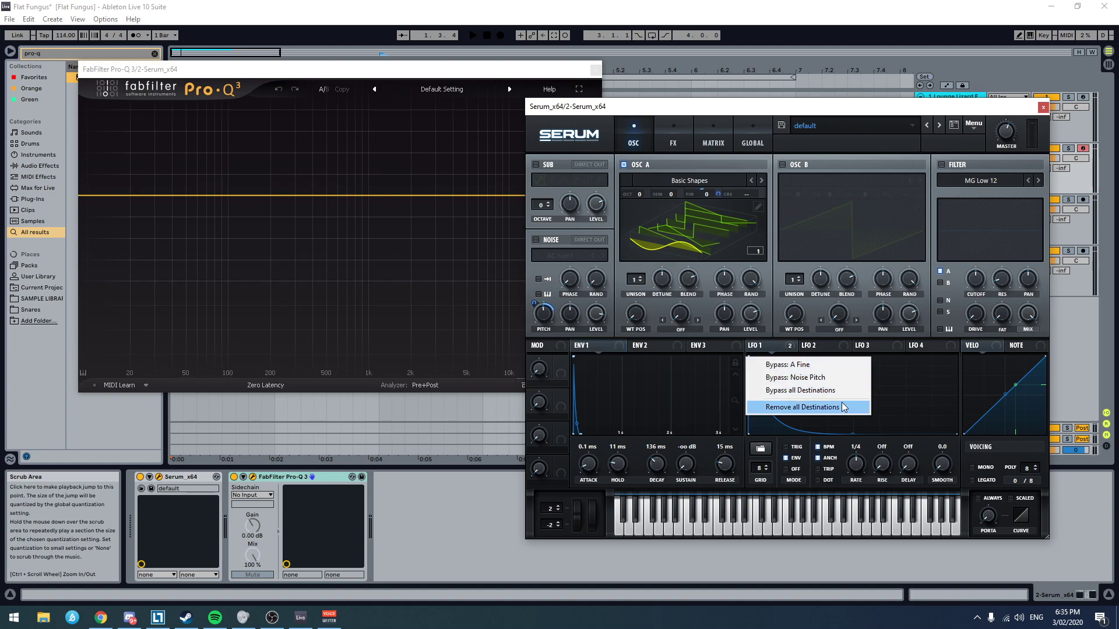
right_click(811, 407)
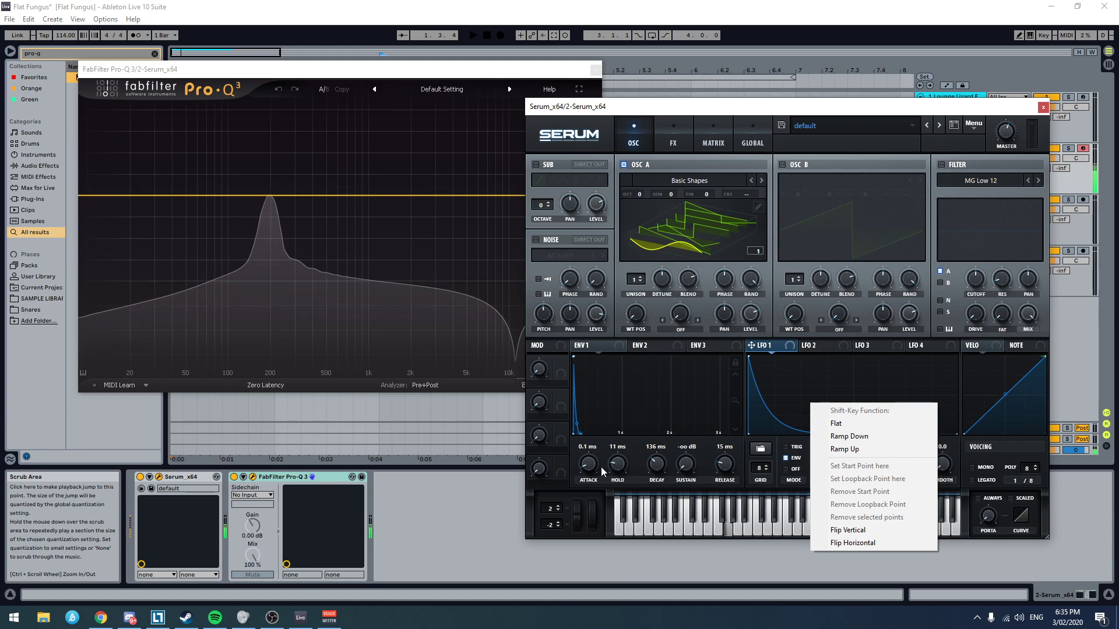
drag(617, 472, 617, 466)
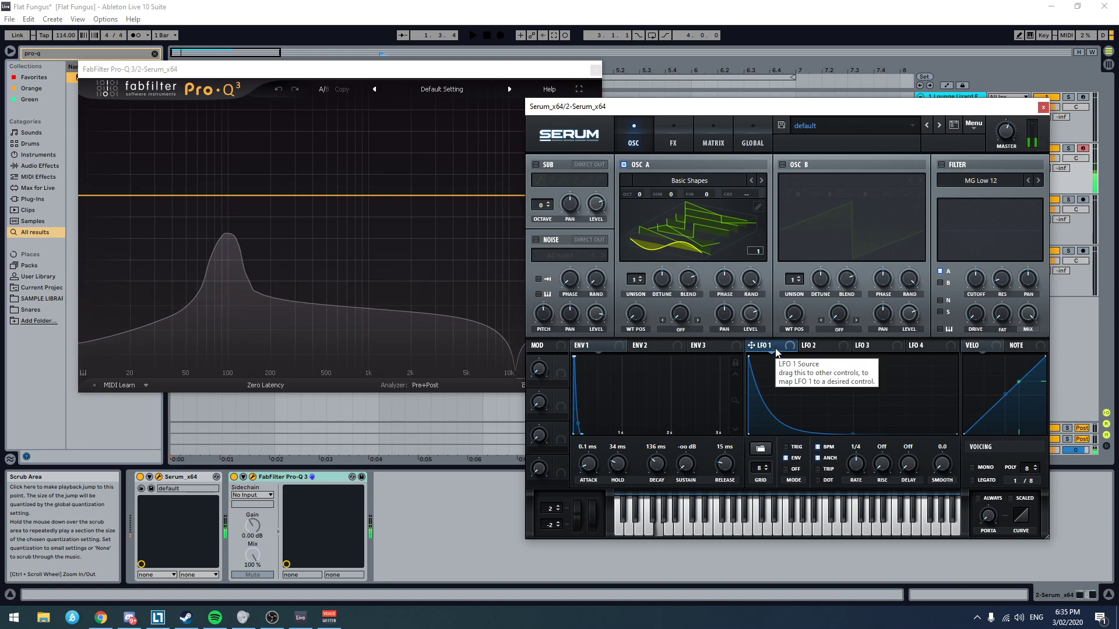
Step: Assign LFO 1 to the coarse pitch of Osc A and adjust the modulation amount
drag(751, 346, 737, 220)
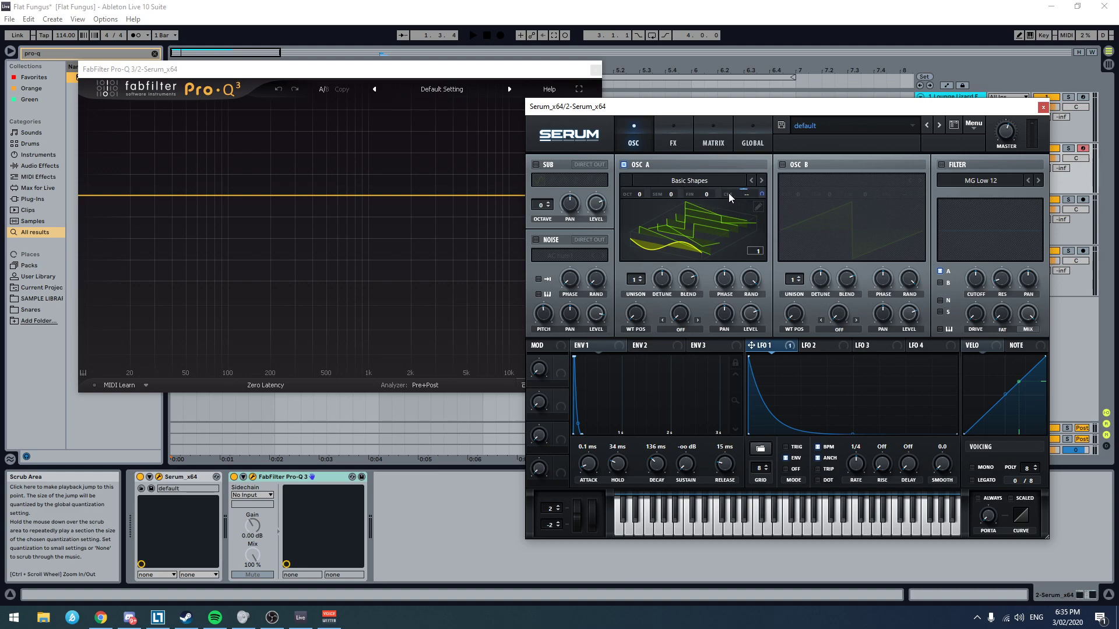
drag(758, 193, 757, 248)
click(708, 137)
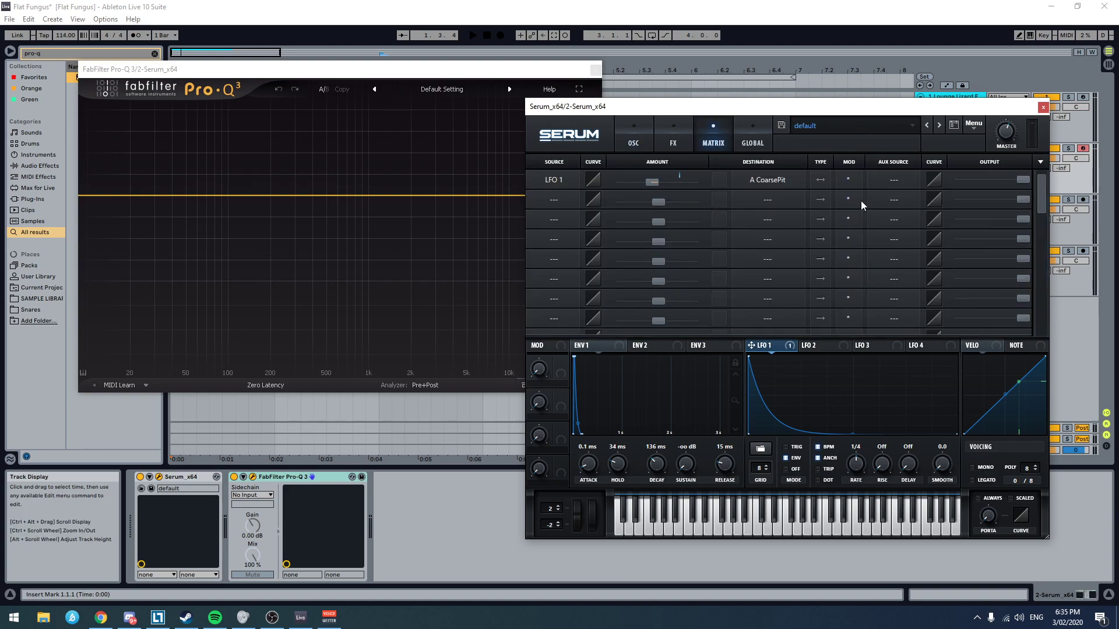
click(635, 135)
drag(764, 195, 800, 150)
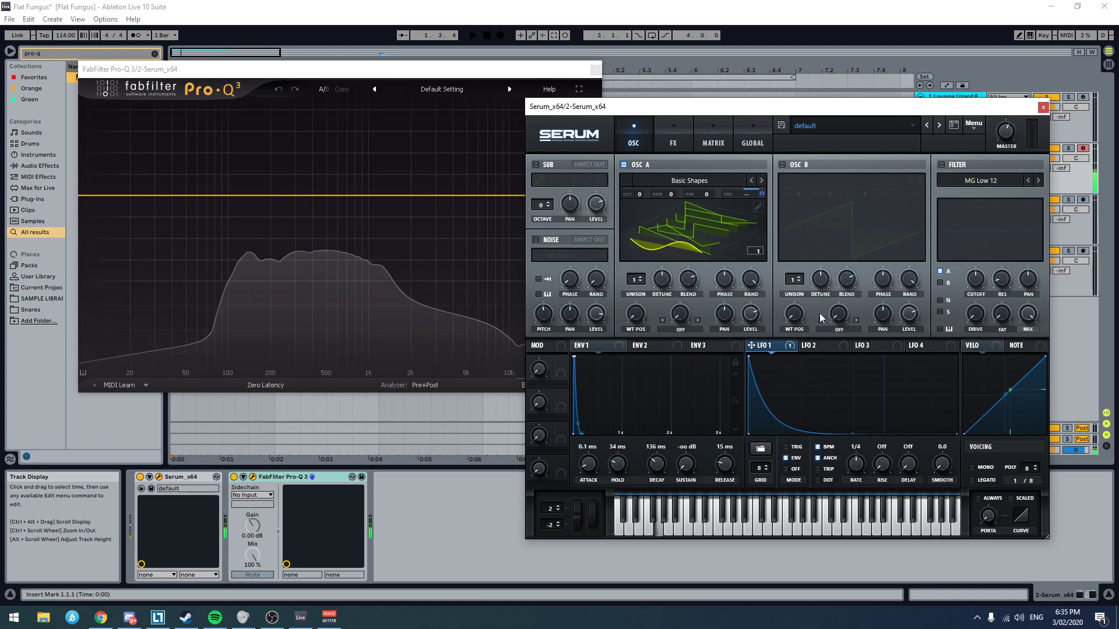
mouse_move(781, 345)
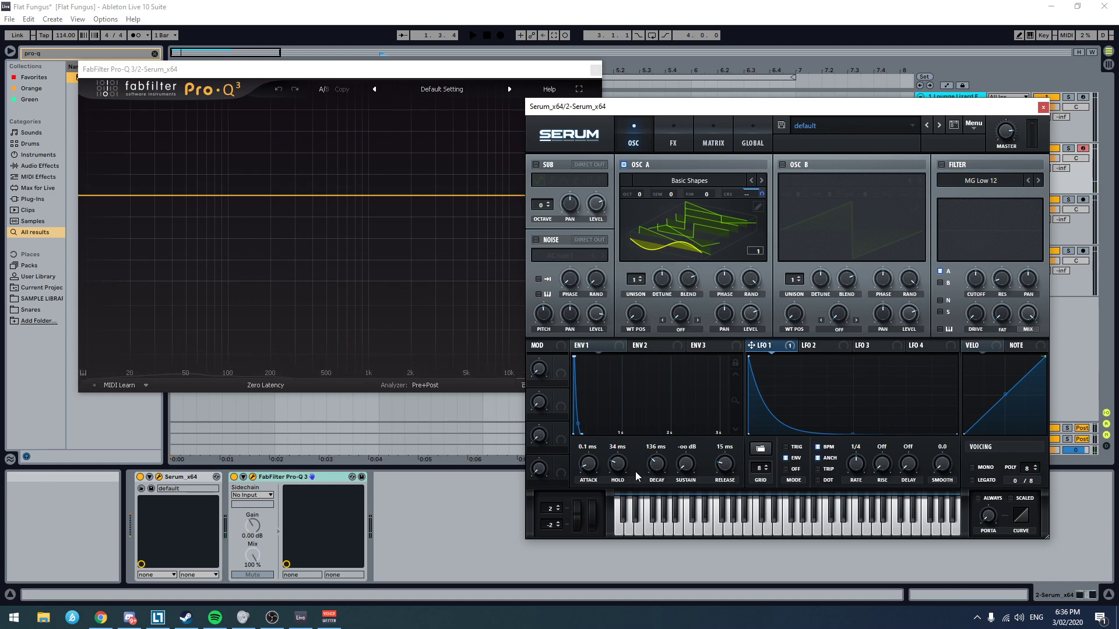
Step: Try Env 1 with 1.14 s hold, 1.16 s decay and 0.0 ms release, varying LFO 1's modulation of Osc A coarse pitch
drag(723, 471, 638, 449)
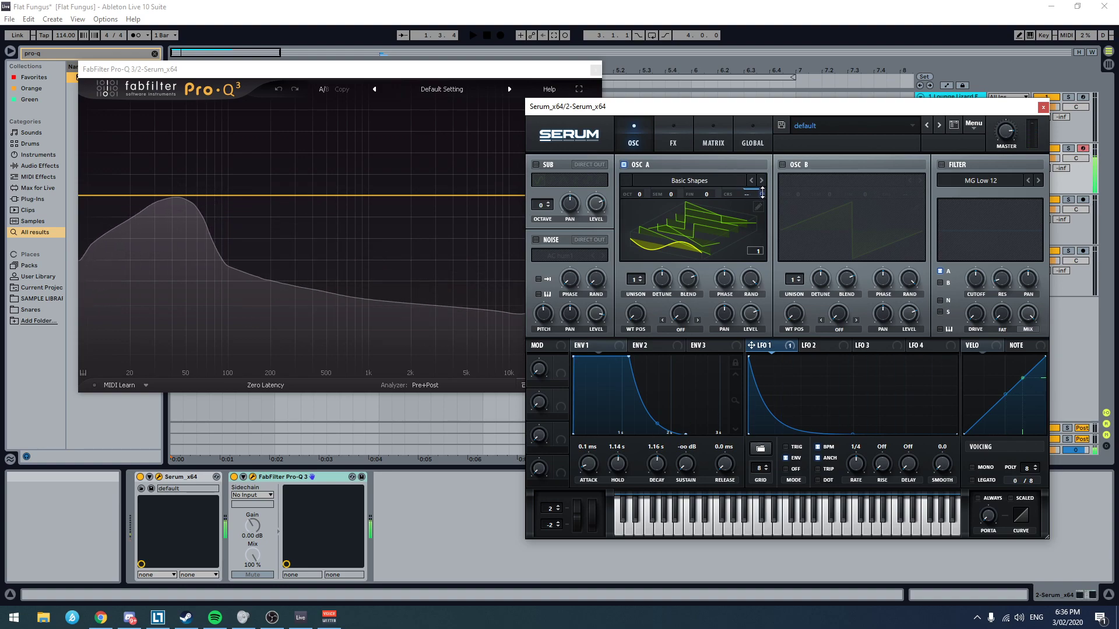
drag(763, 194, 762, 206)
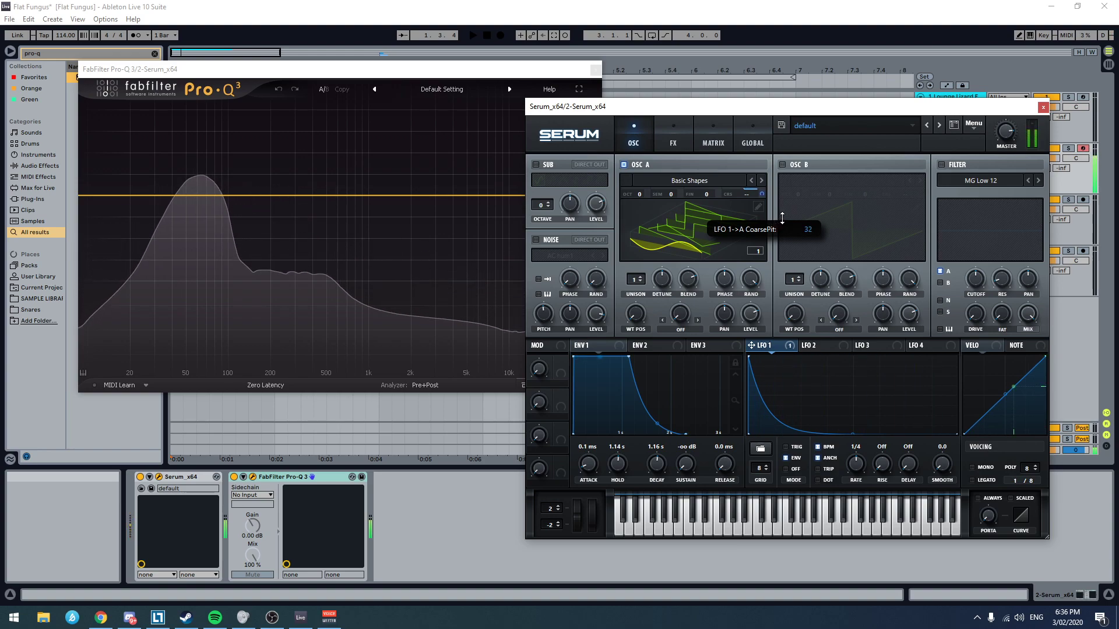
drag(782, 217, 771, 225)
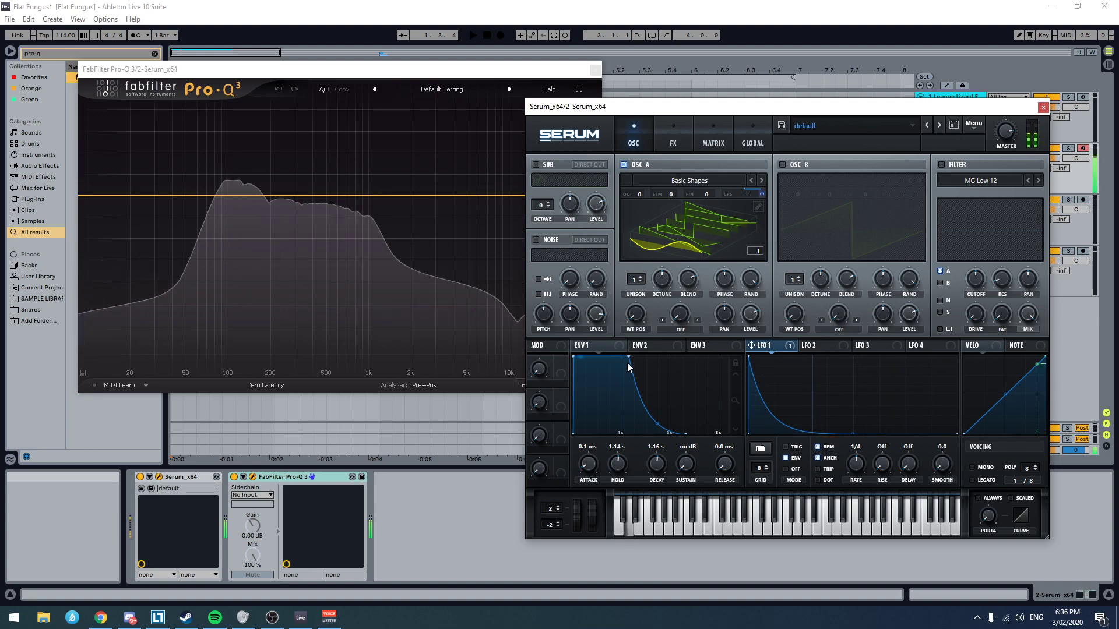
Step: Replace the LFO 1 modulation on Osc A's coarse pitch with a fresh assignment and show it in the modulation matrix
right_click(761, 196)
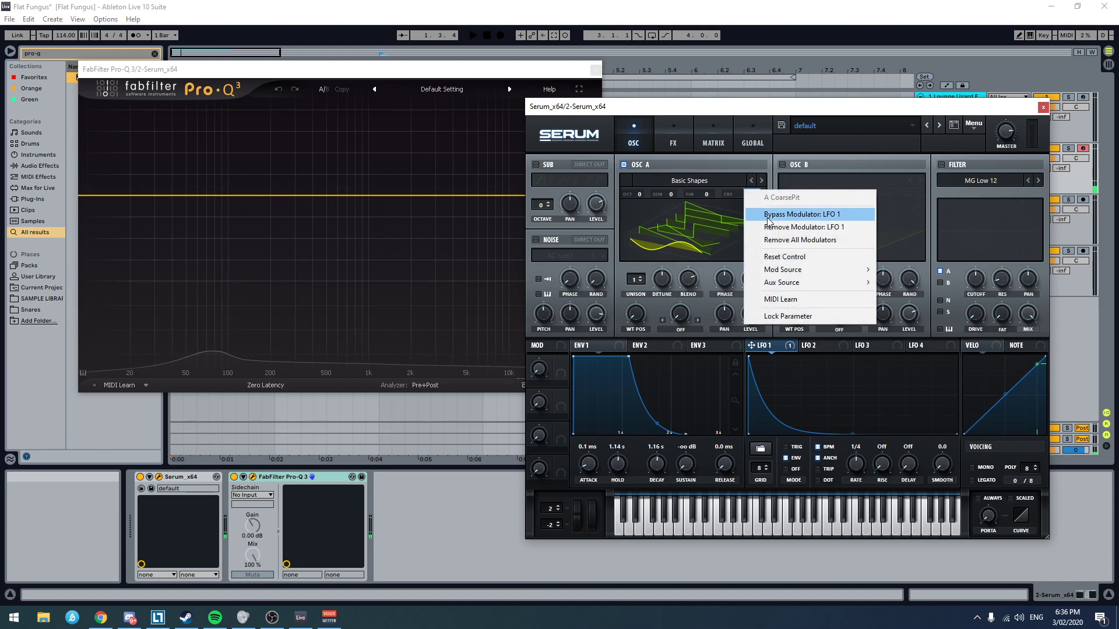
click(842, 228)
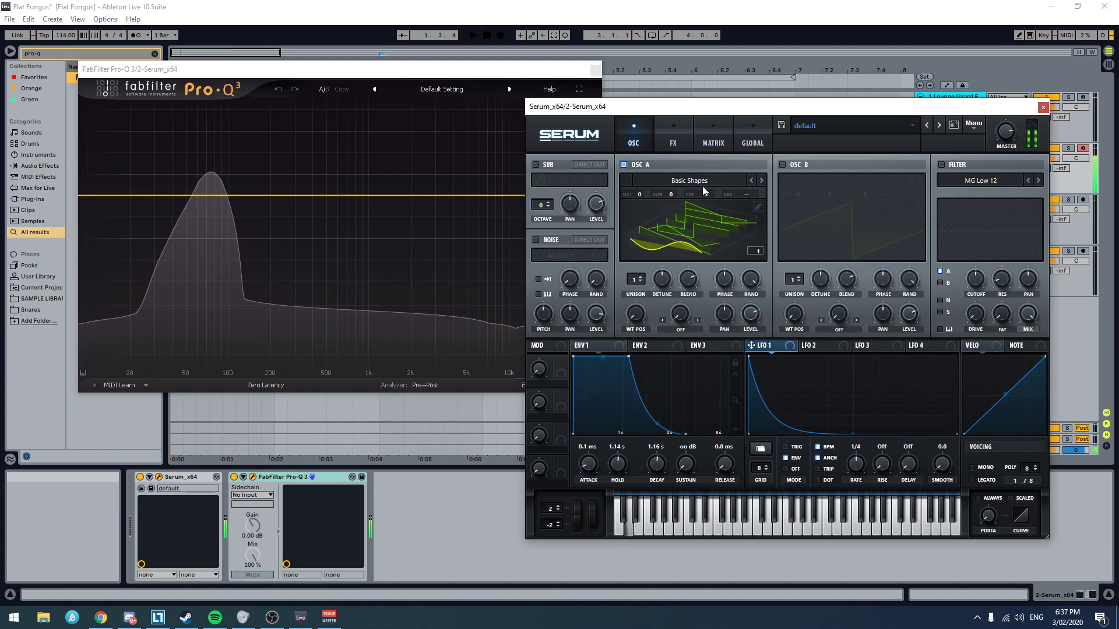
drag(718, 114, 759, 168)
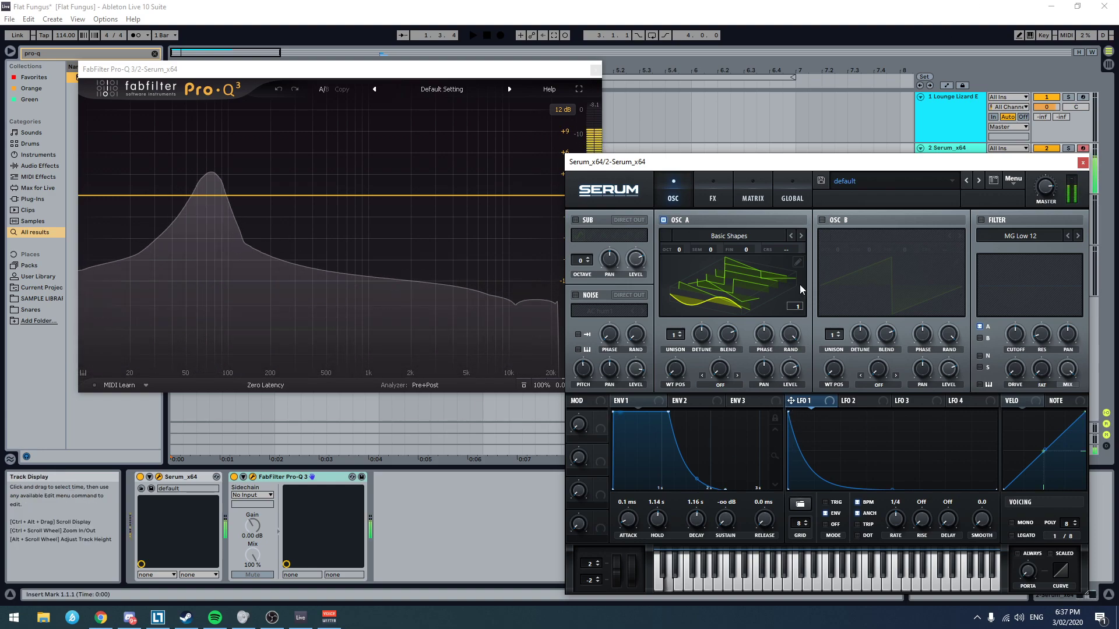
drag(787, 404, 812, 230)
click(706, 192)
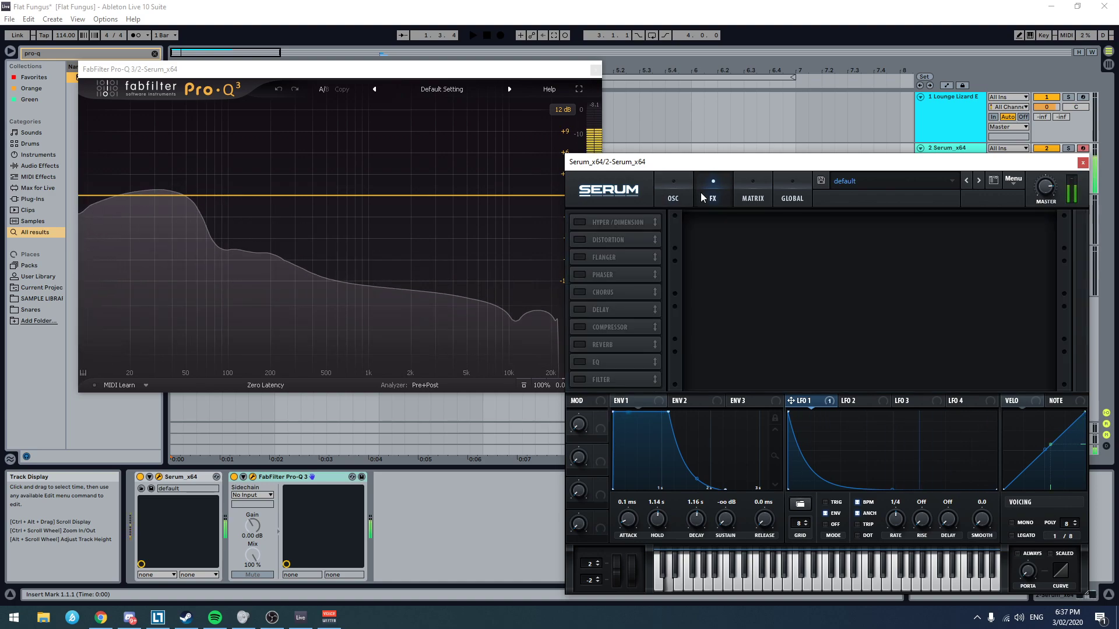
click(753, 195)
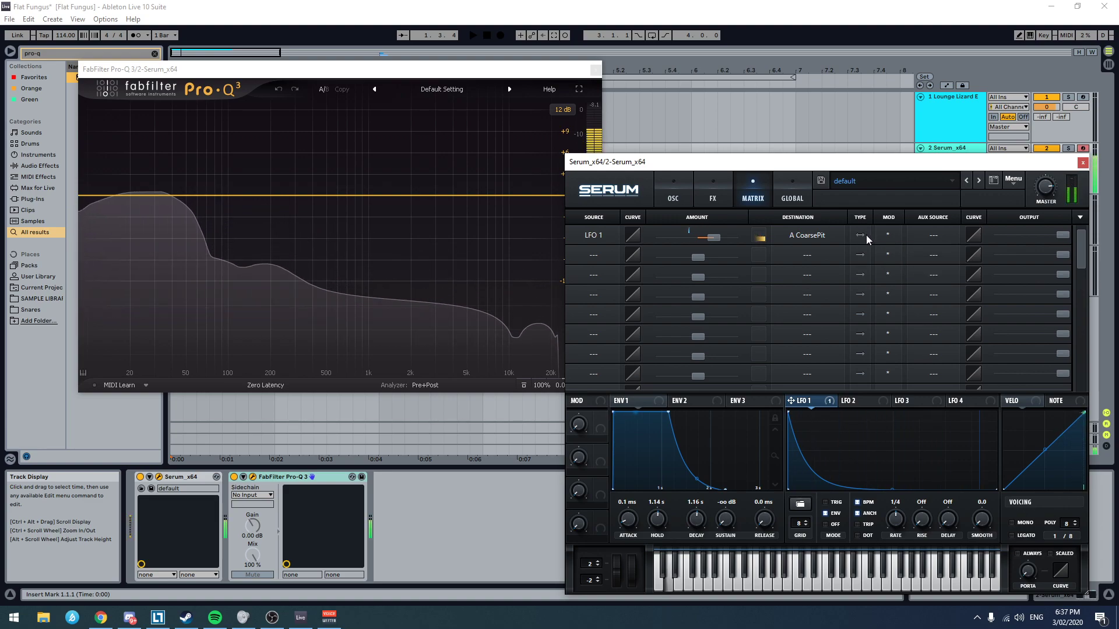
Step: Set Env 1 to 0.0 ms hold, 1.12 s decay and 44 ms release, and slightly reduce LFO 1's coarse pitch amount
drag(726, 489, 785, 501)
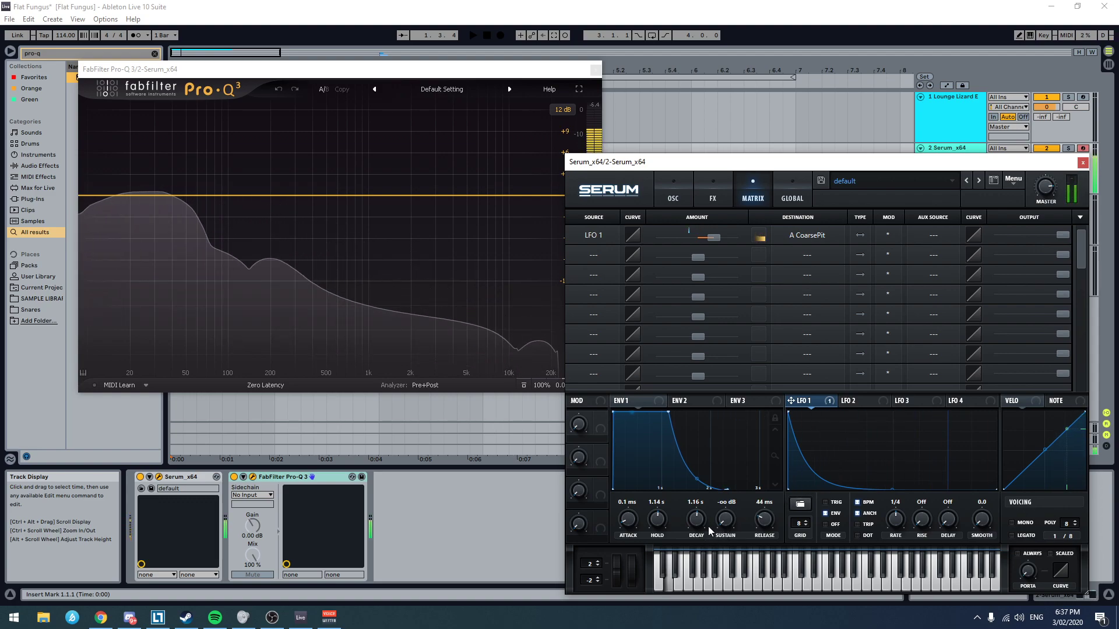
drag(696, 519, 634, 576)
drag(696, 518, 709, 503)
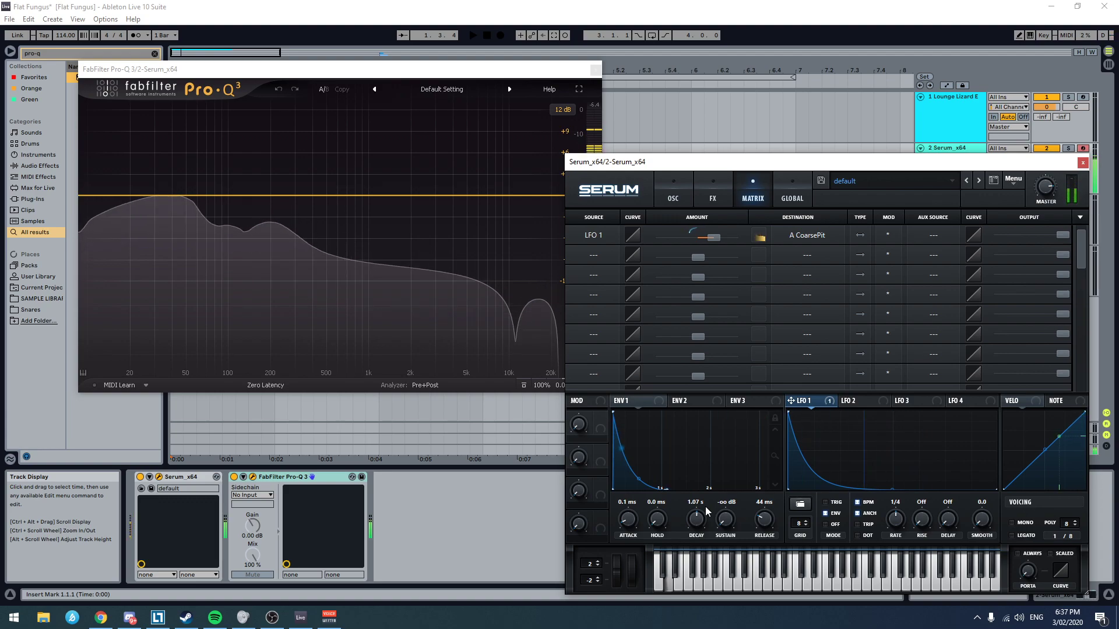
right_click(695, 516)
click(694, 516)
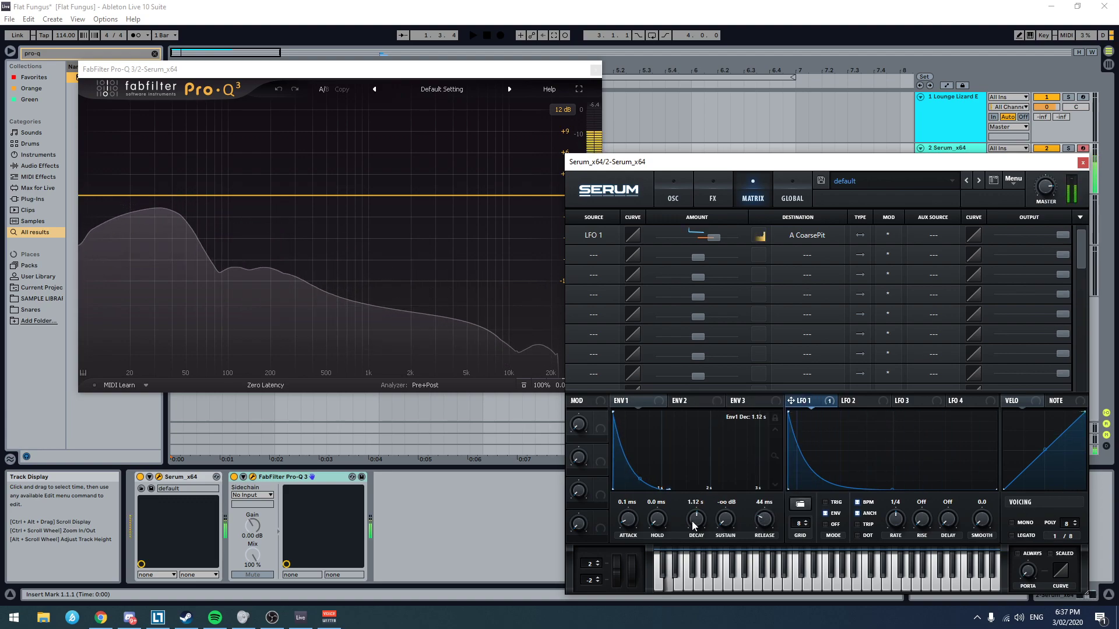
mouse_move(711, 236)
mouse_down()
mouse_move(725, 237)
mouse_move(709, 241)
mouse_up()
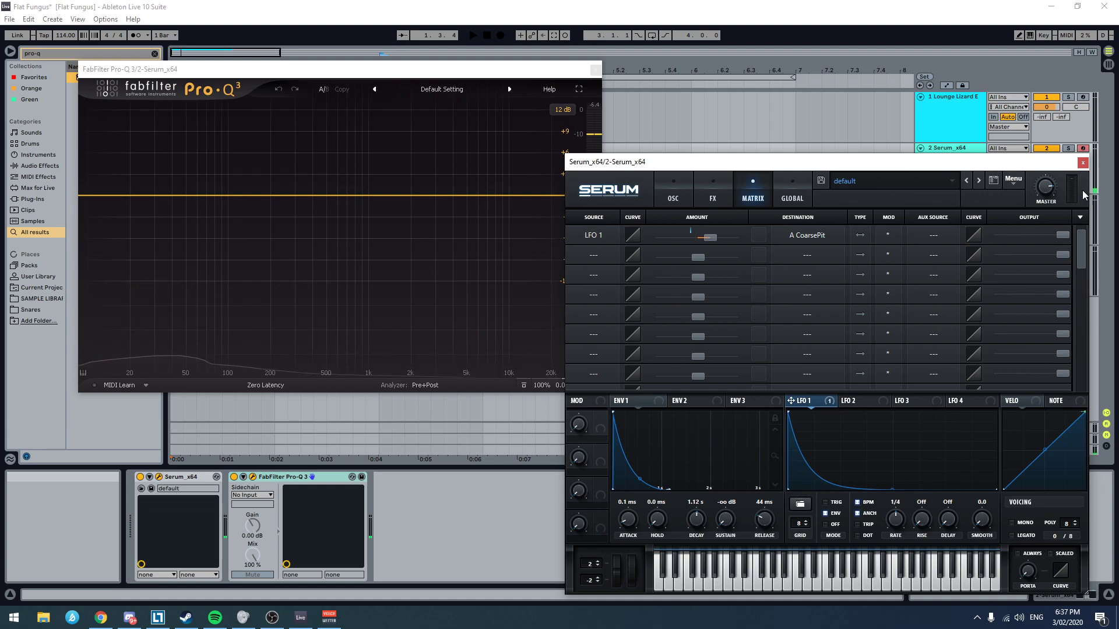
Step: Close and reopen the Serum window, enable its Tube distortion effect and adjust the drive
click(1082, 162)
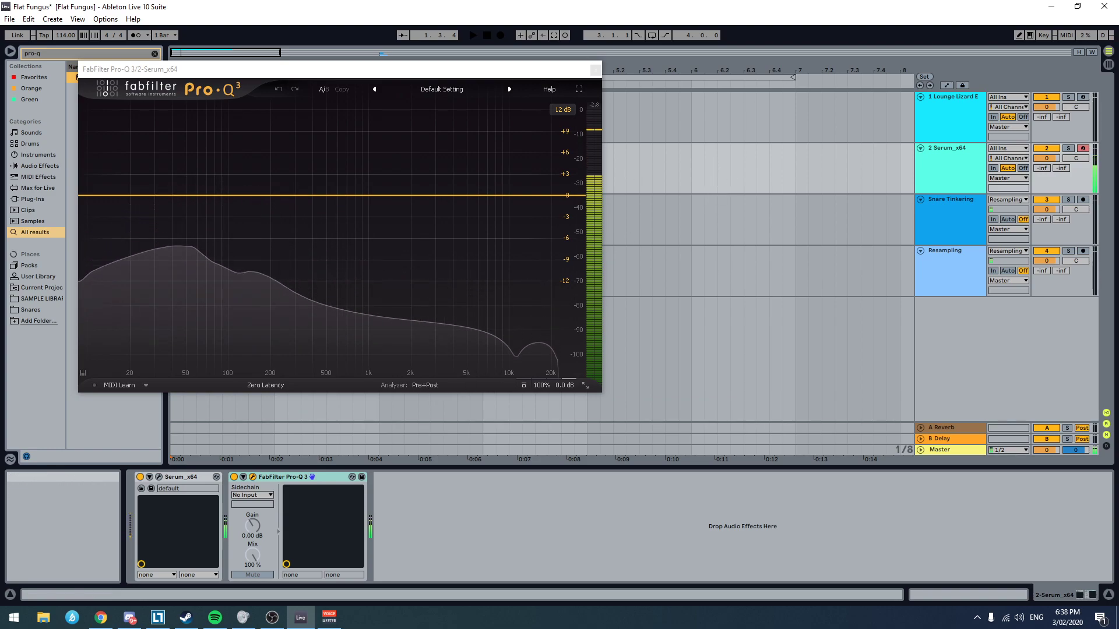
click(159, 476)
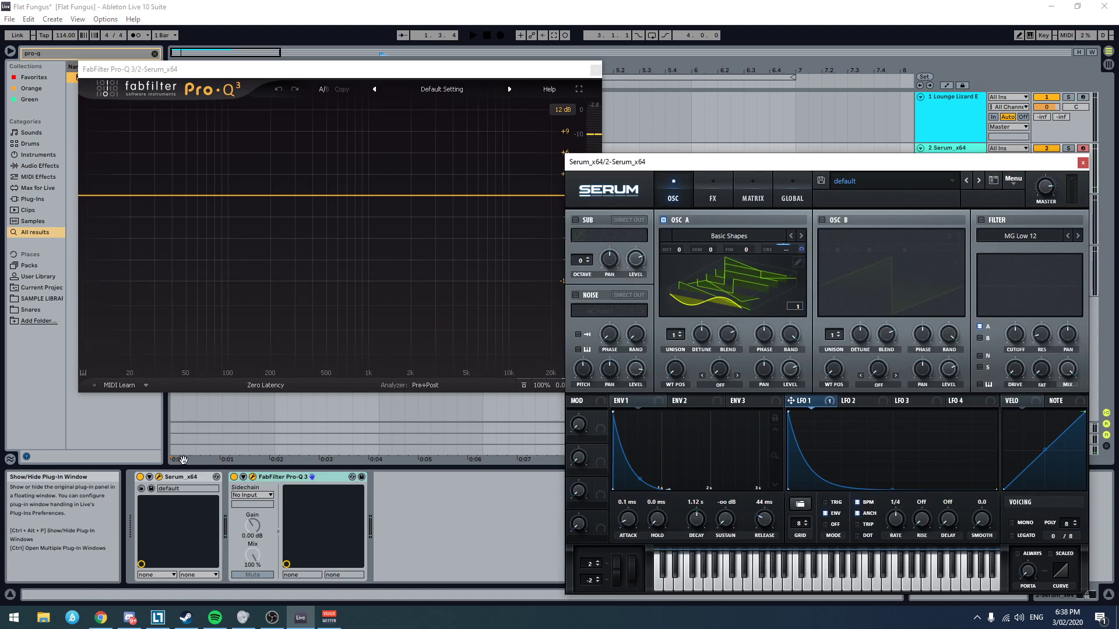
click(712, 190)
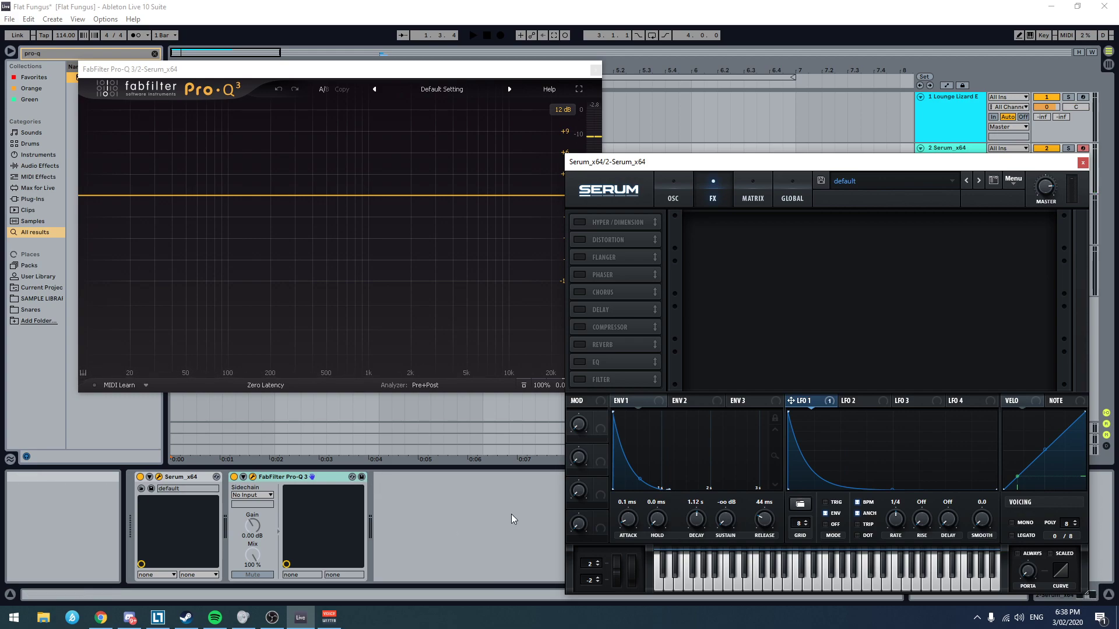
click(580, 240)
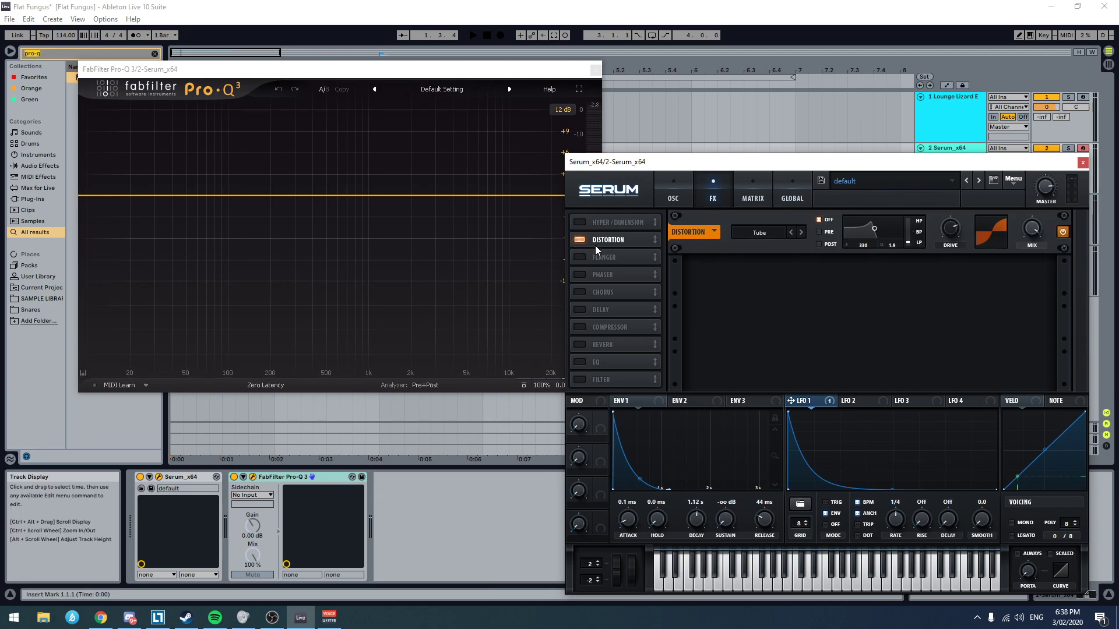
drag(951, 232, 970, 229)
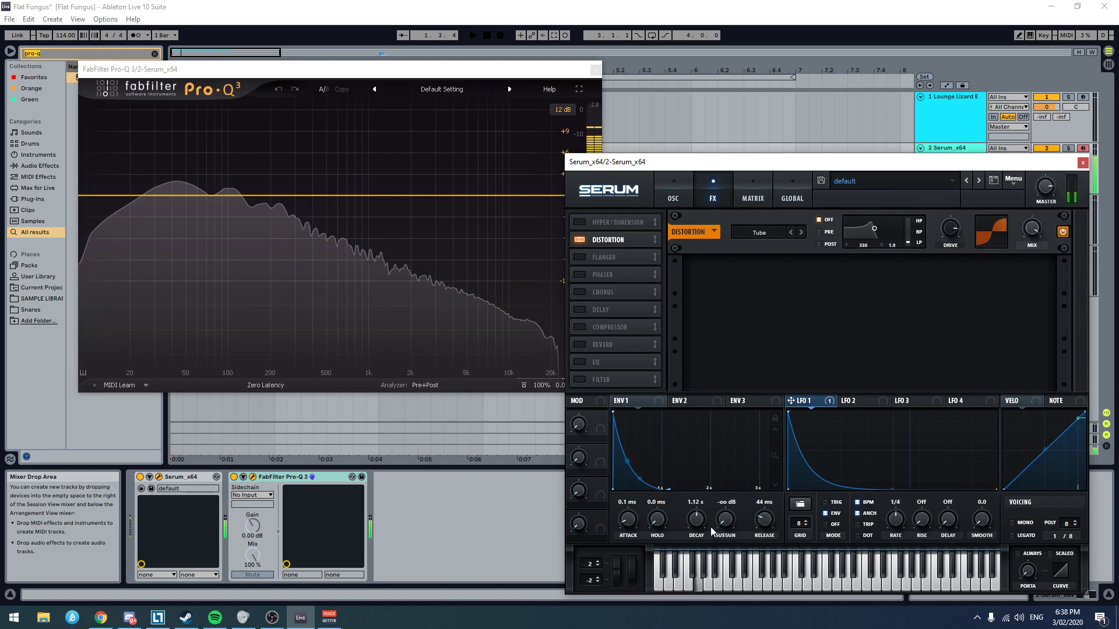
Step: Set Env 1's release to 48 ms and decay to 588 ms, and lower the distortion drive
mouse_move(763, 518)
mouse_down()
mouse_move(760, 536)
mouse_move(765, 526)
mouse_up()
drag(694, 520, 686, 543)
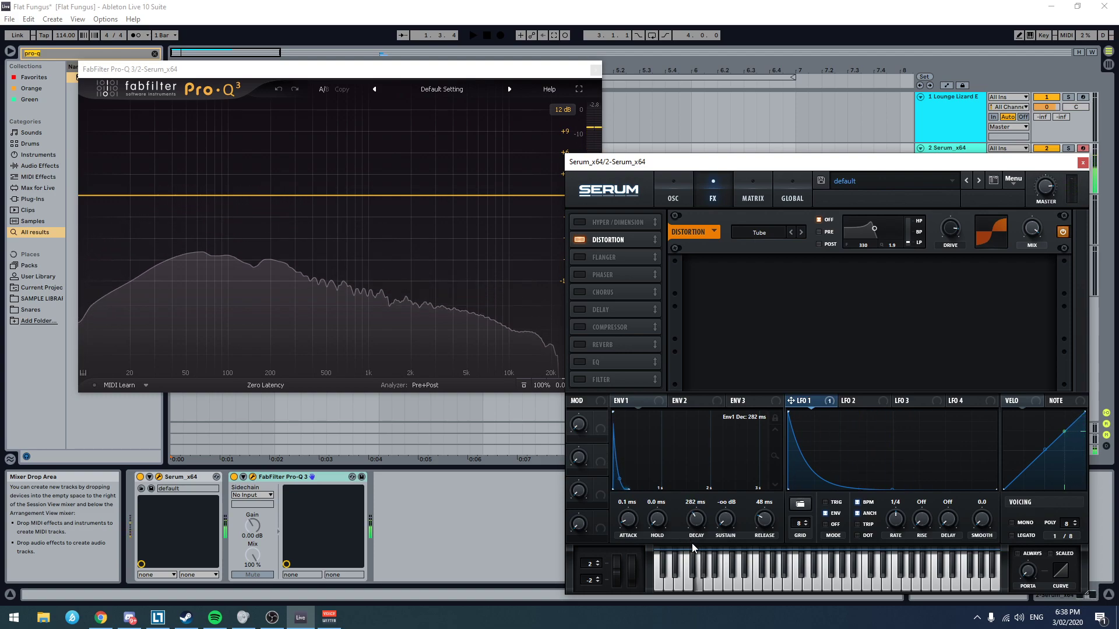
drag(945, 232, 937, 253)
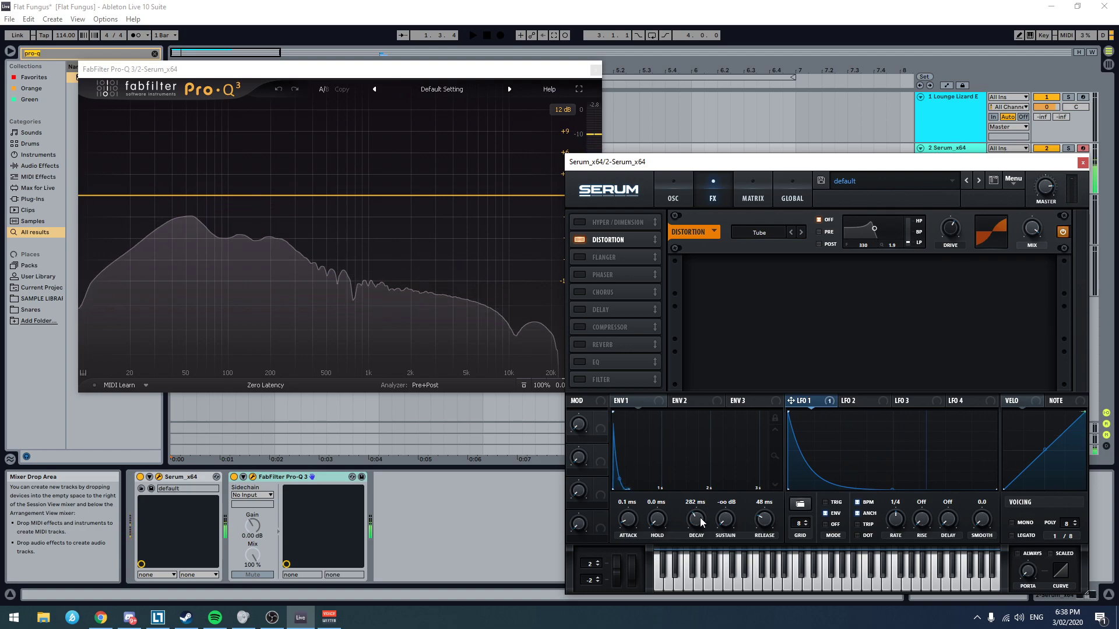
drag(702, 517, 707, 515)
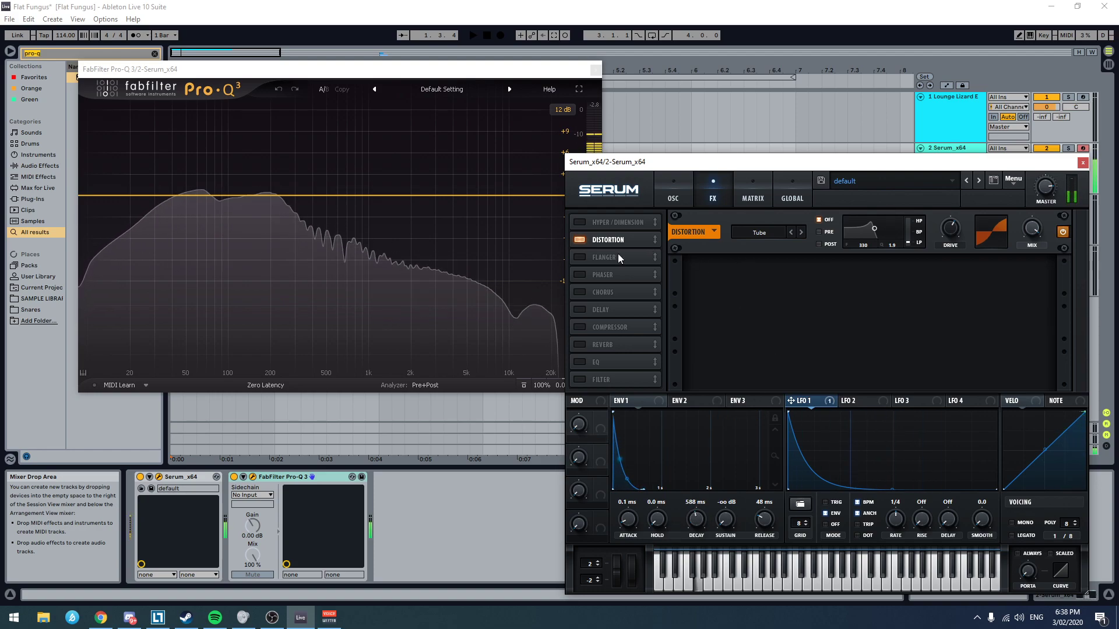
Step: Close the Pro-Q 3 window, search the browser for glue and add Glue Compressor after Pro-Q 3 on the Serum track
click(460, 539)
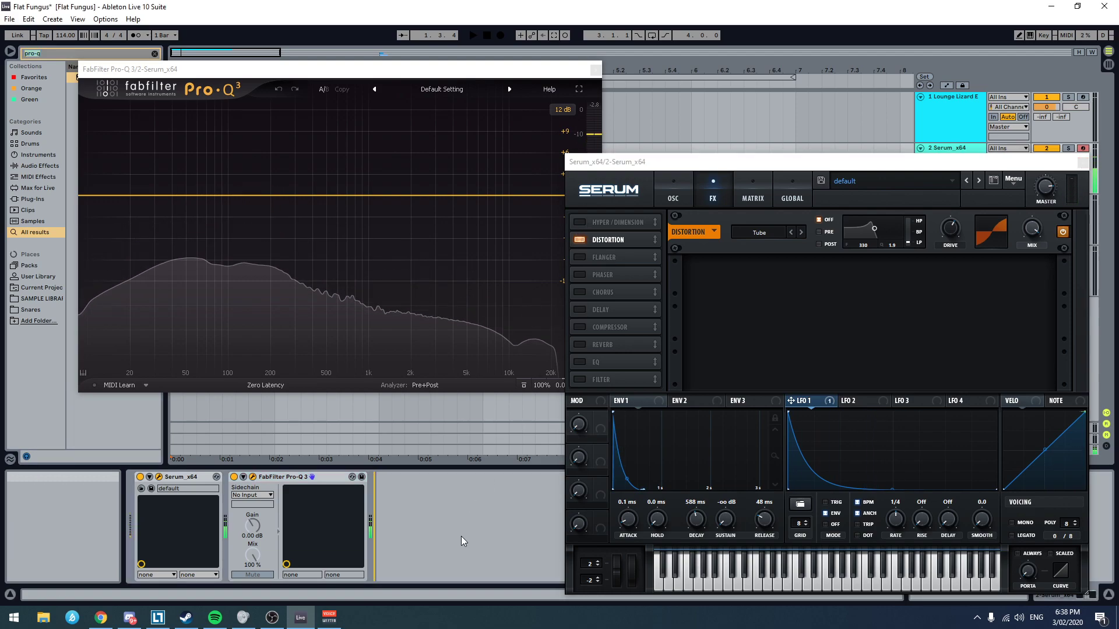
key(ctrl+f)
text(drums)
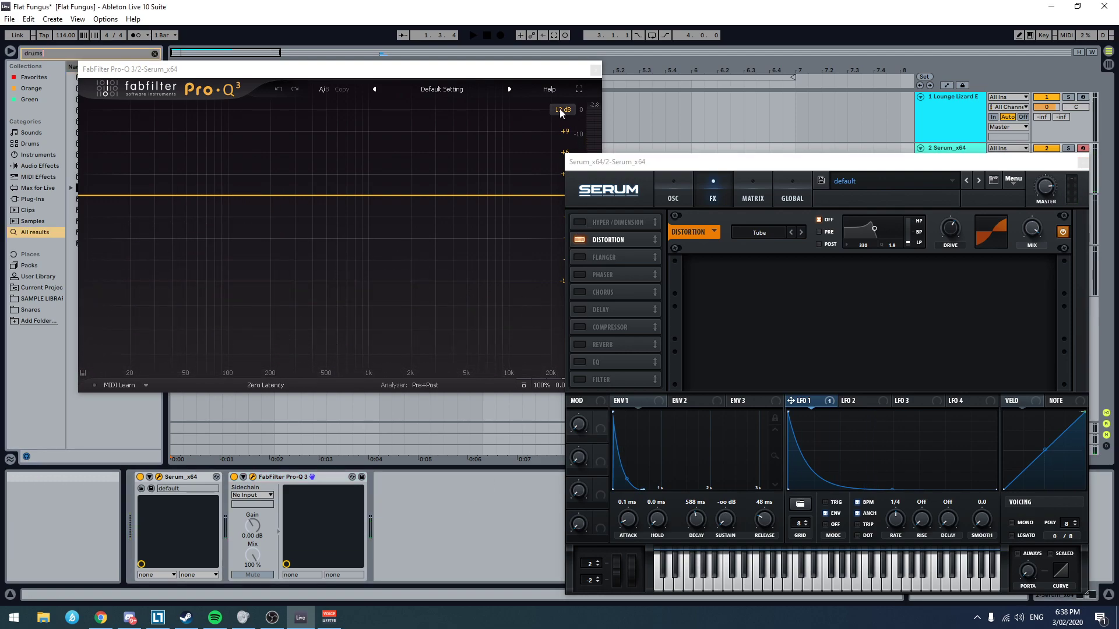
click(592, 72)
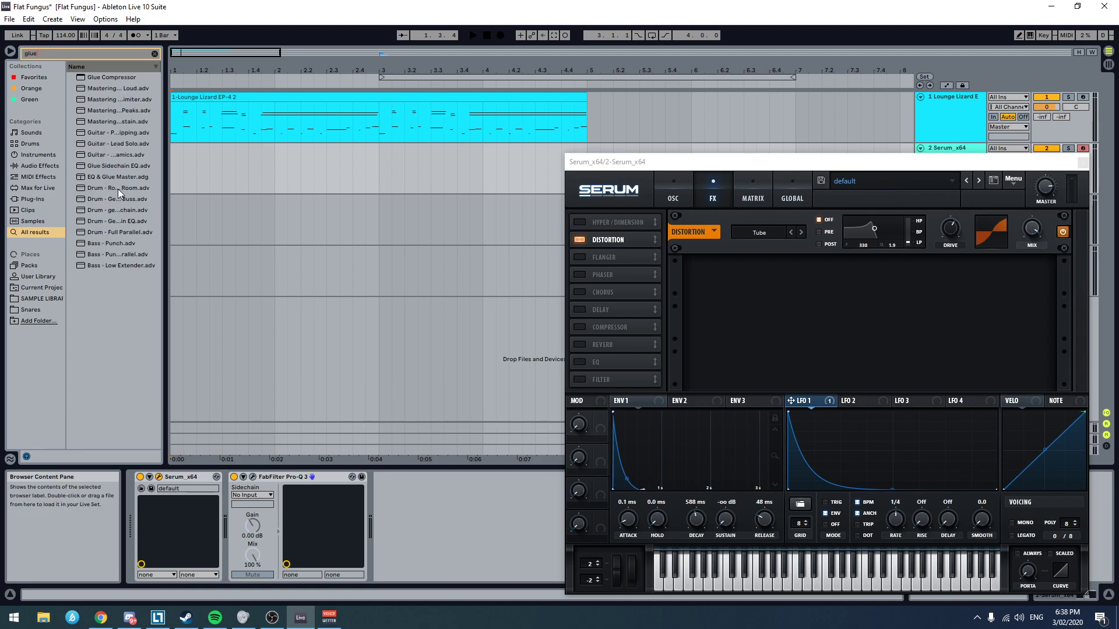
double_click(135, 78)
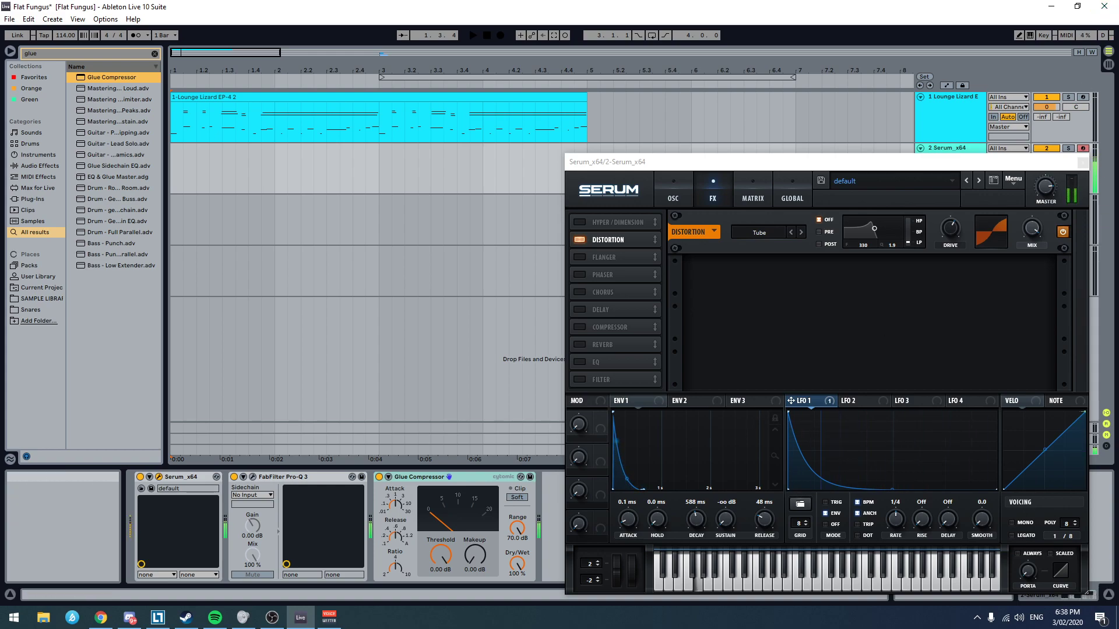
key(alt+Tab)
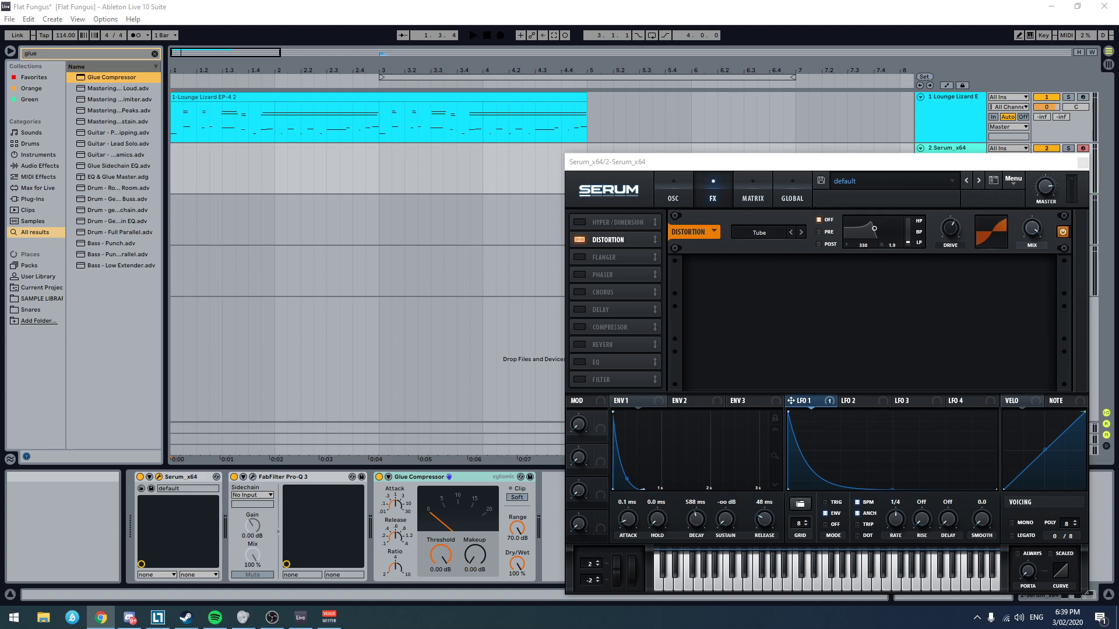
click(480, 3)
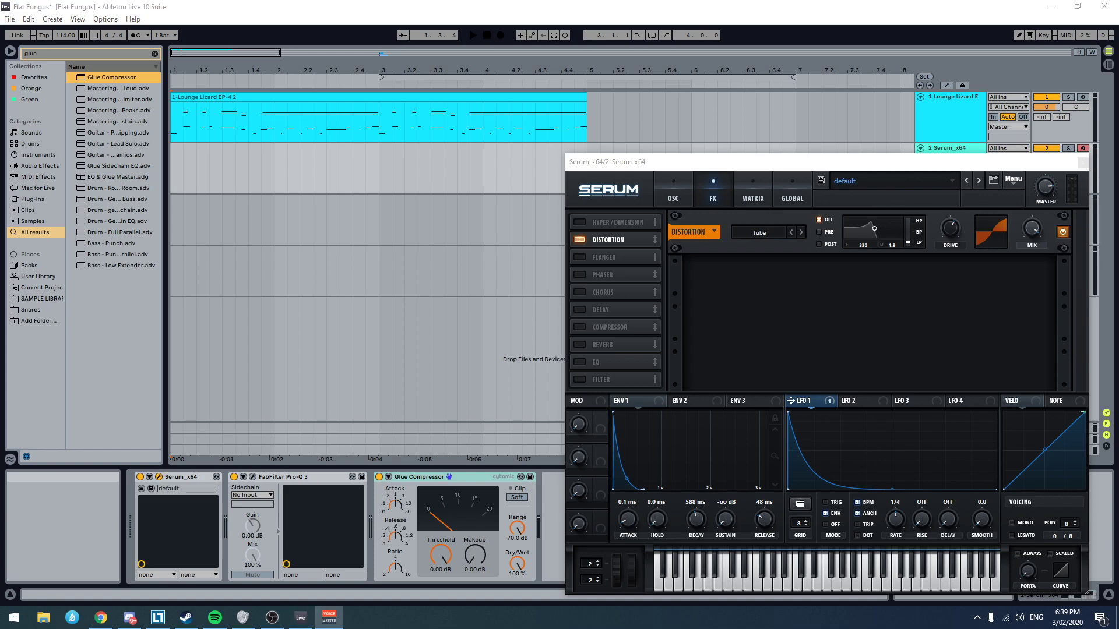
click(433, 5)
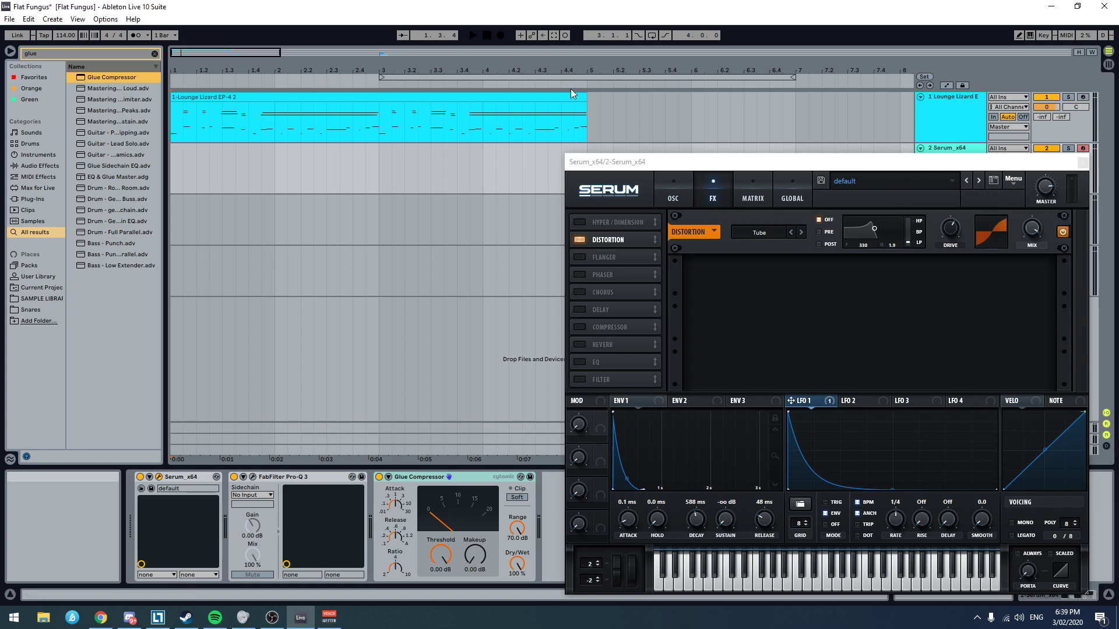
Step: Move the Serum window clear of the Glue Compressor, then enable its soft clip and set makeup to 9.68 dB and threshold to -15.6 dB
drag(936, 168, 764, 112)
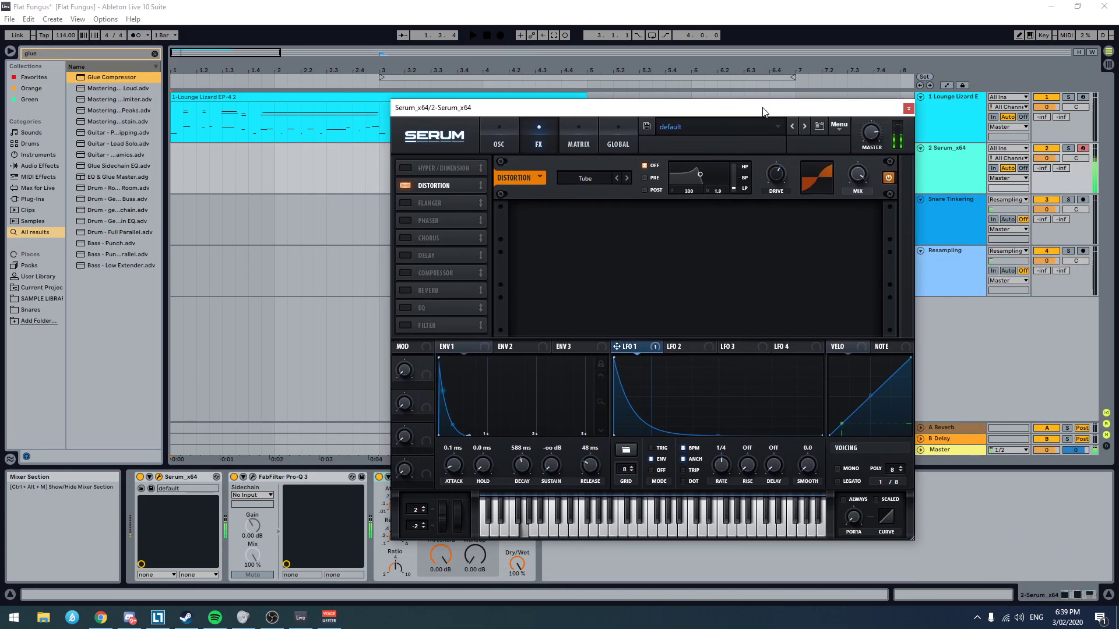
drag(638, 107, 783, 54)
drag(475, 555, 475, 542)
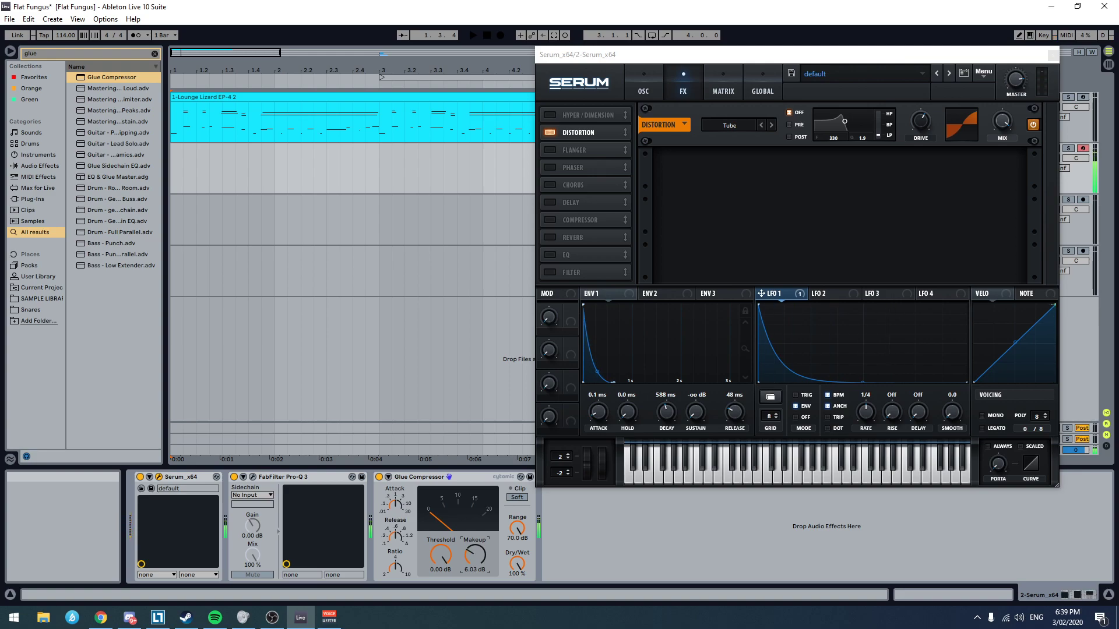
click(517, 498)
drag(475, 555, 475, 545)
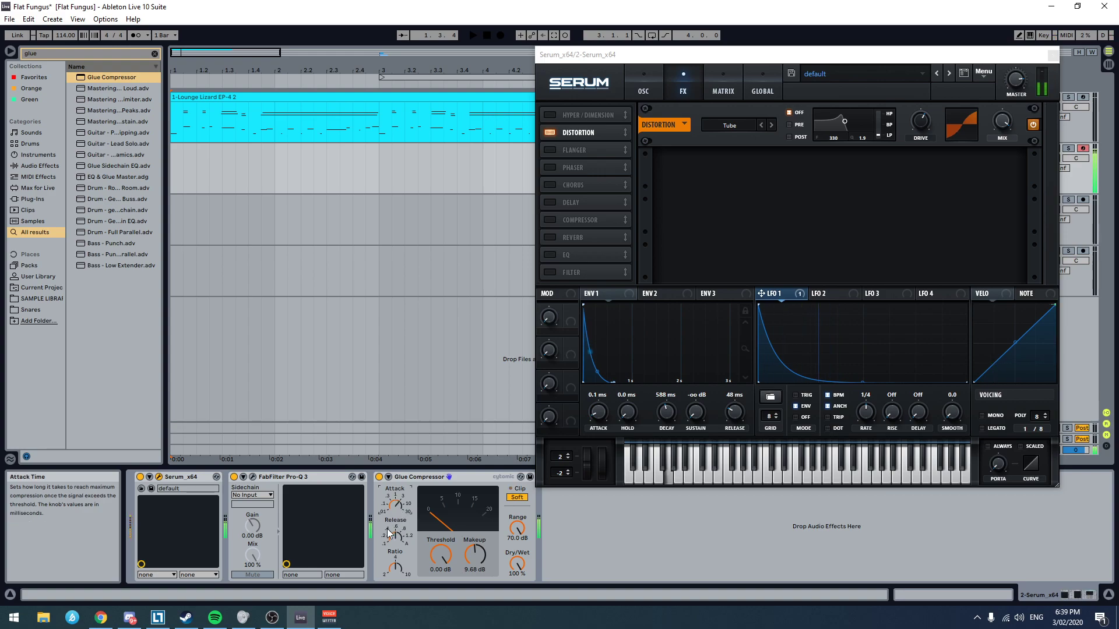
drag(440, 555, 441, 568)
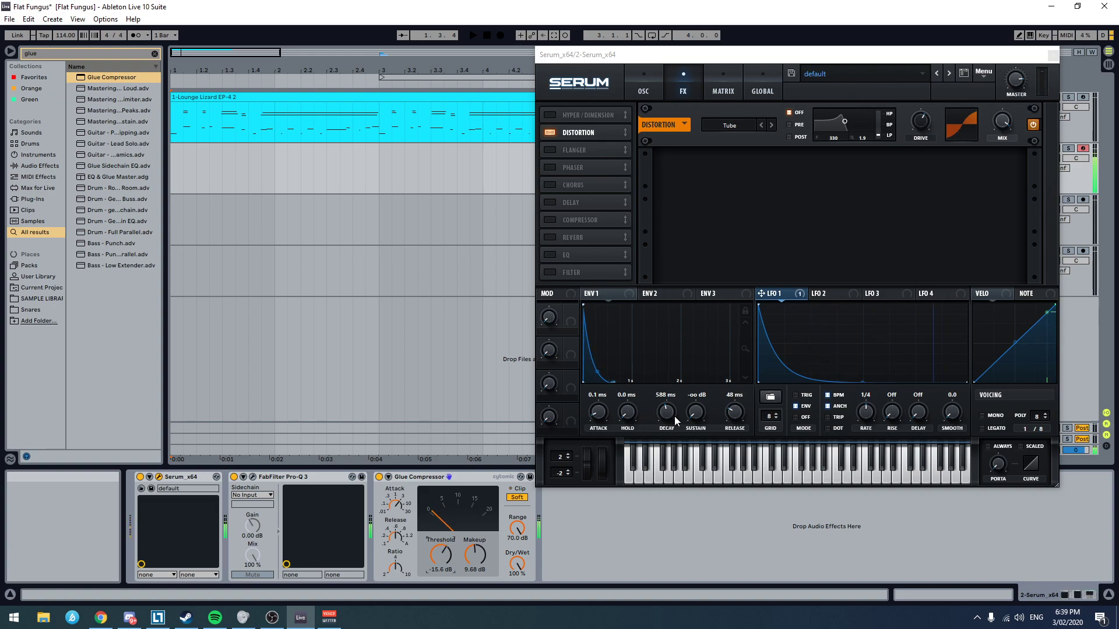
Step: Set Env 1's decay to 392 ms, enable Serum's Compressor effect with multiband on, and close the Serum window
drag(675, 420, 666, 423)
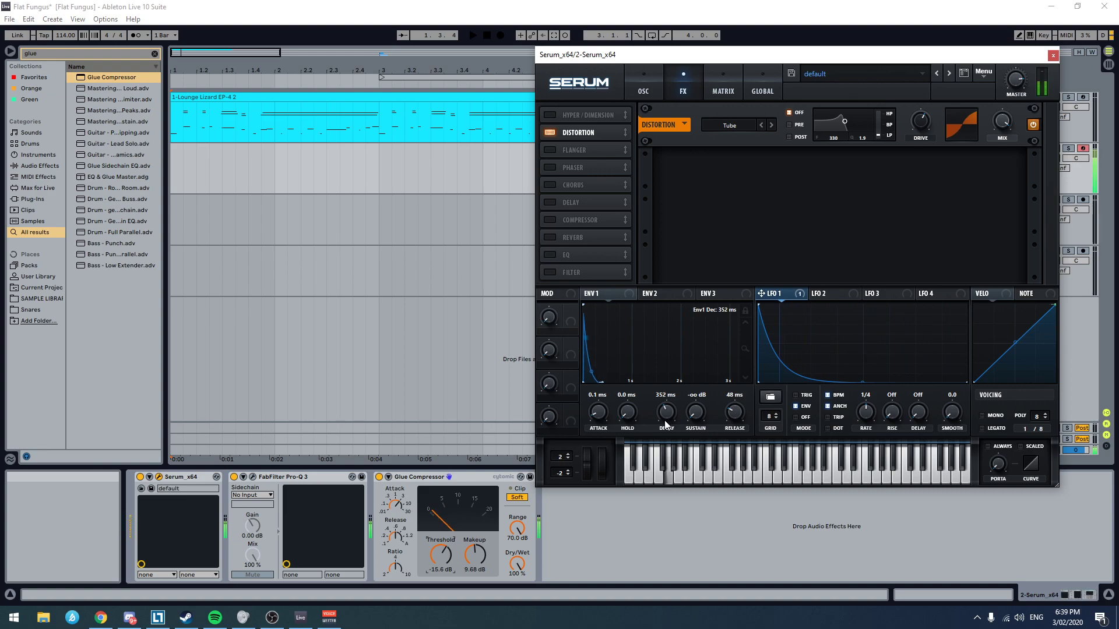
scroll(666, 424, up, 2)
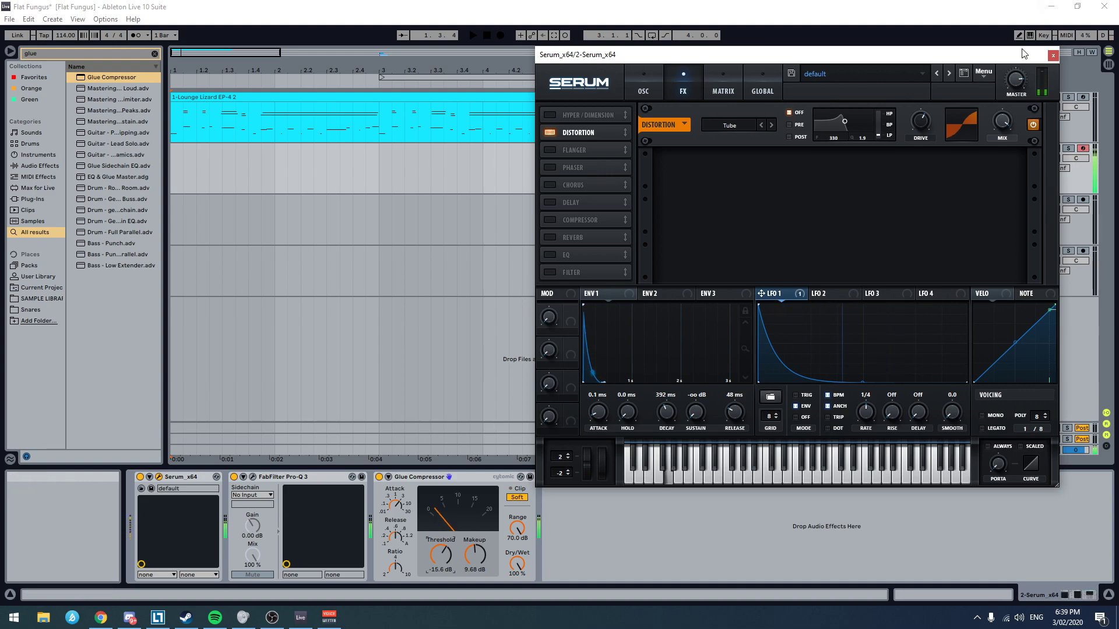
click(554, 222)
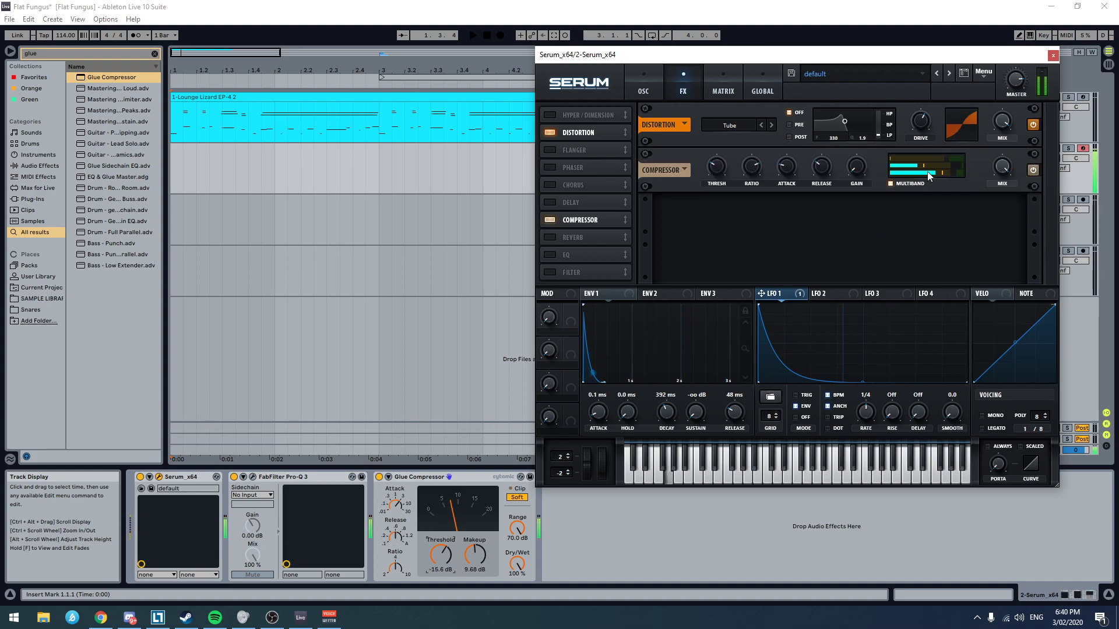
drag(936, 166, 850, 200)
drag(942, 171, 907, 186)
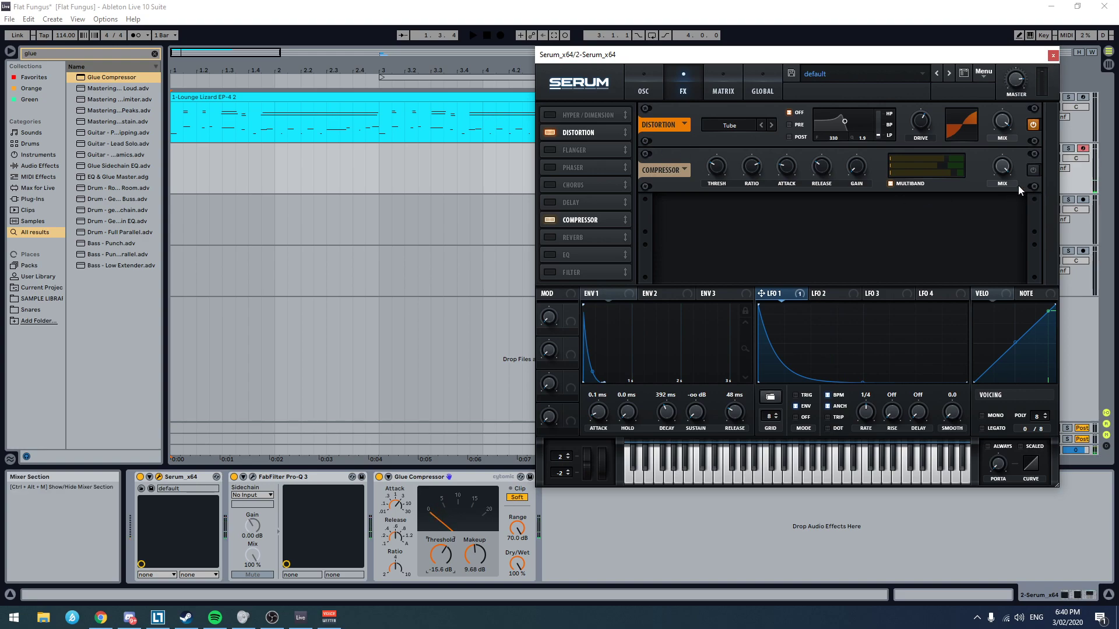
click(1053, 56)
Step: Arm the Resampling and Serum tracks for recording together and solo the Serum track
click(959, 270)
click(470, 271)
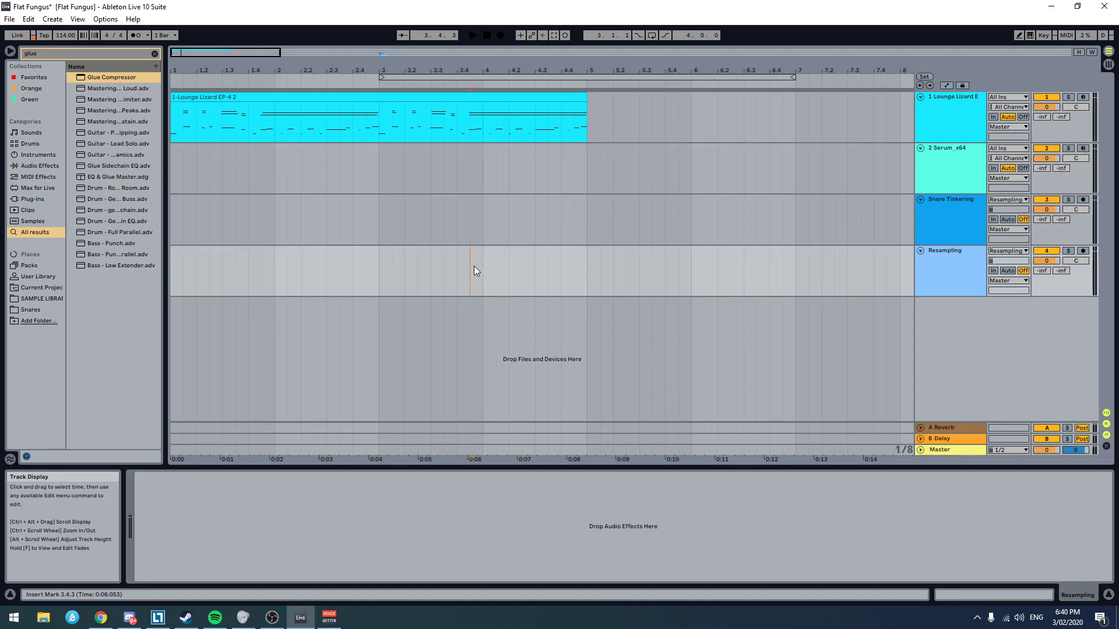
click(691, 274)
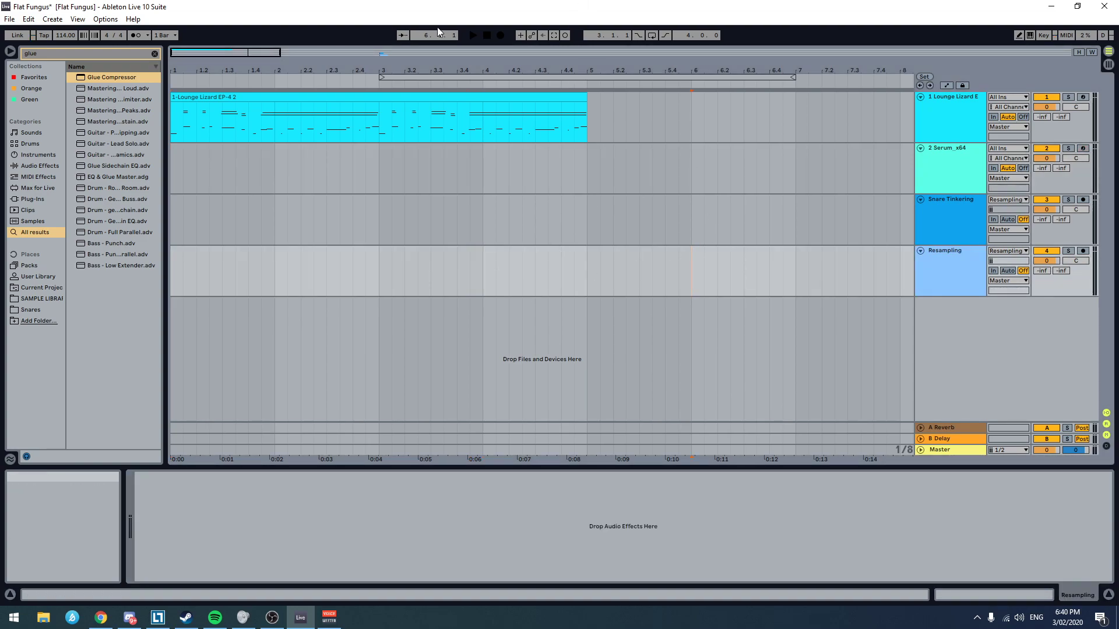
click(1083, 251)
click(1083, 148)
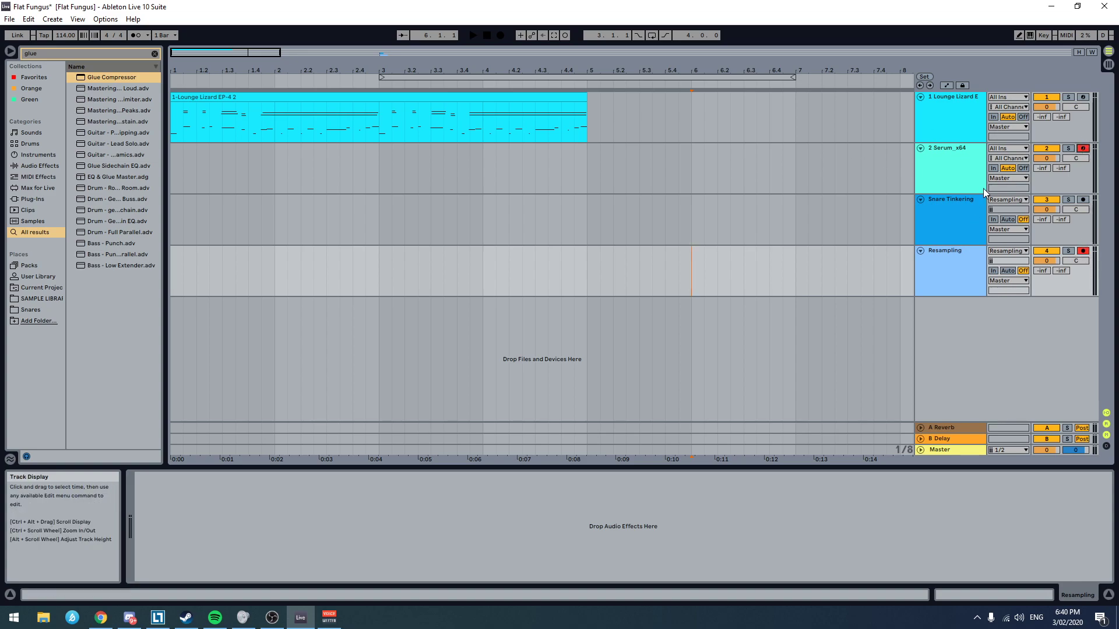
click(1068, 149)
click(948, 269)
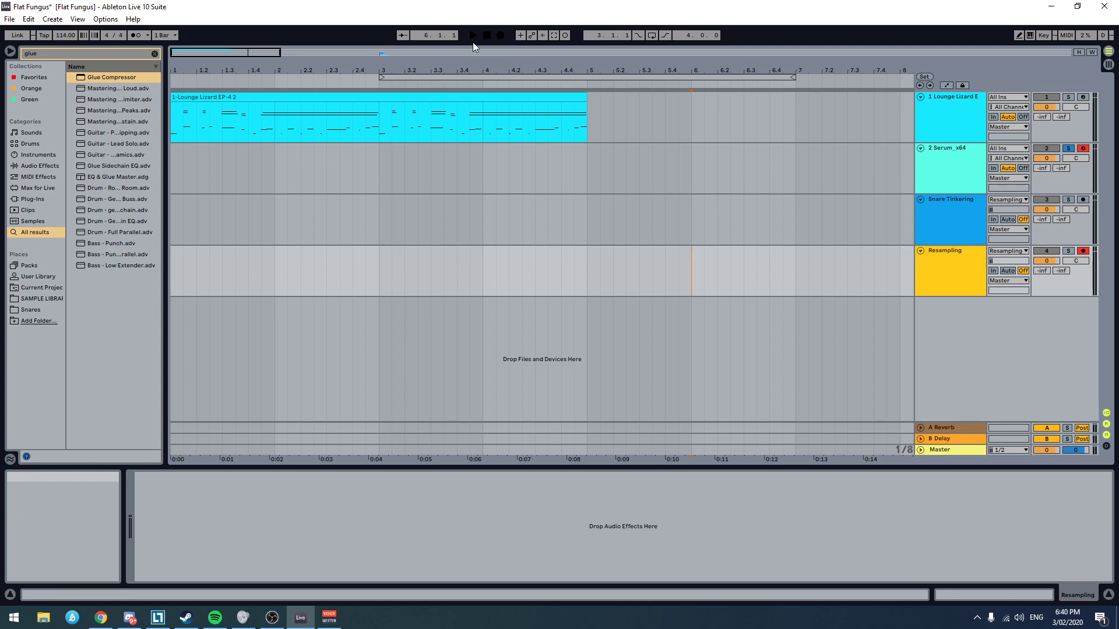
Step: Record three Serum drum hits from bar 6 onto both armed tracks
click(690, 166)
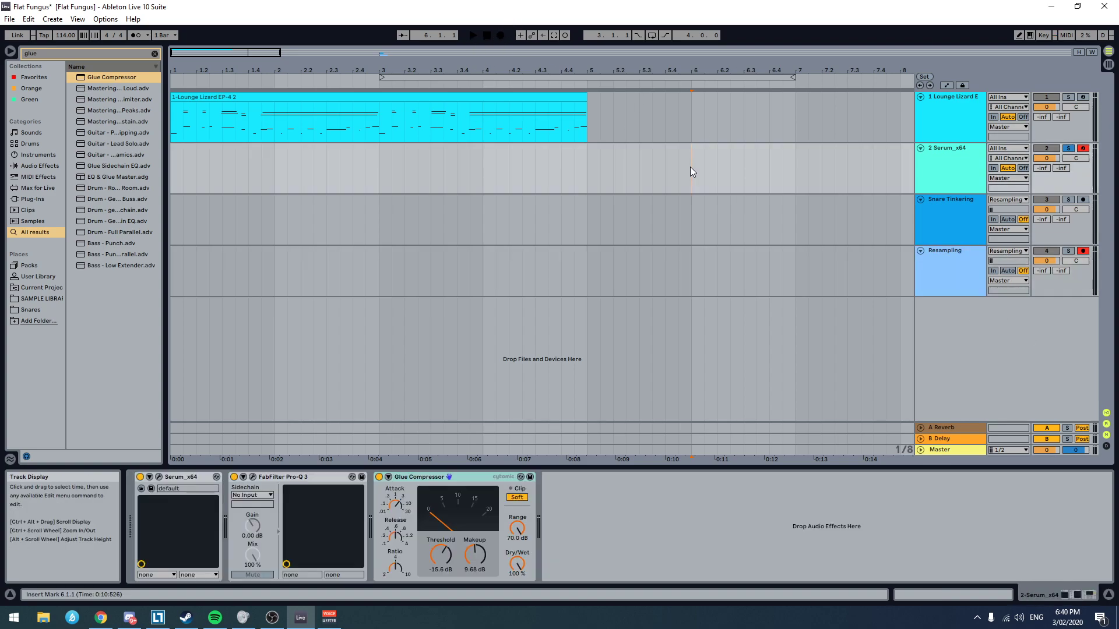
key(F9)
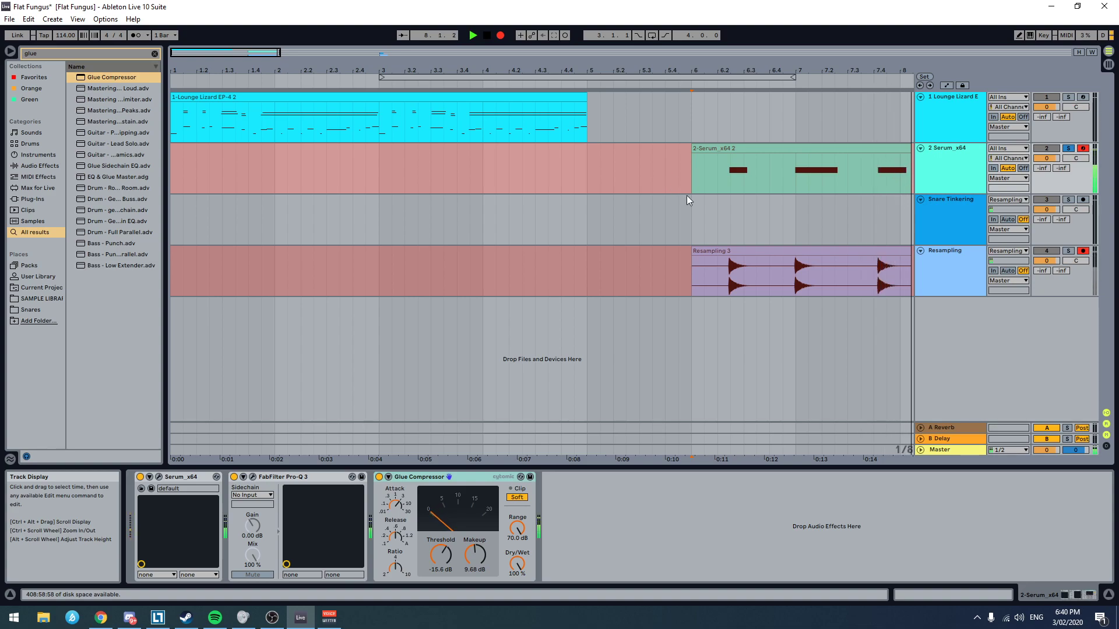
key(space)
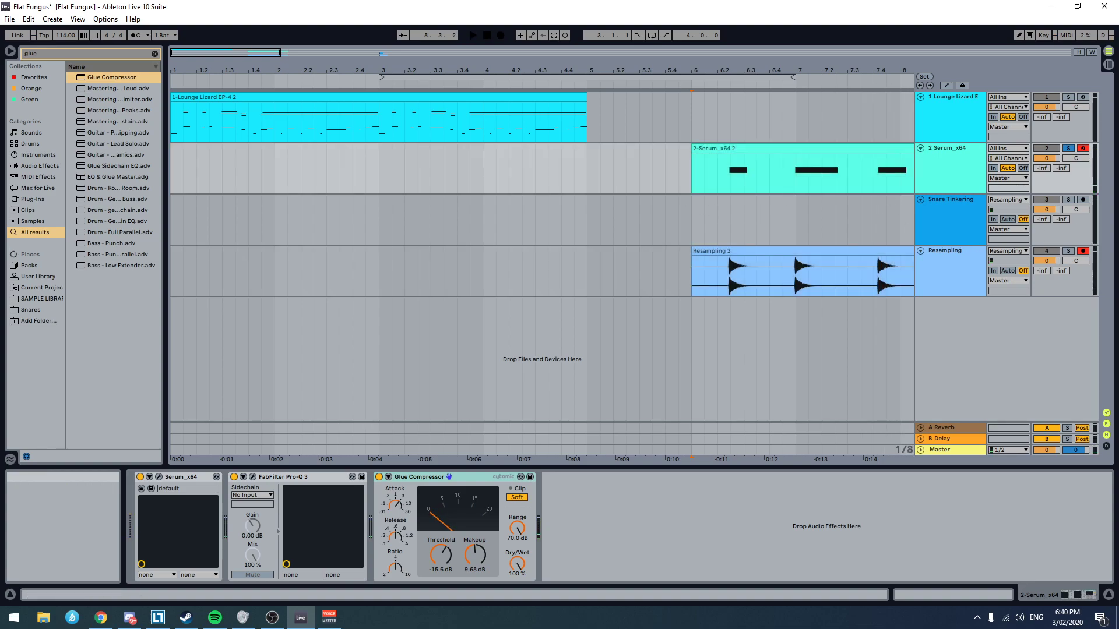
Step: Move the Resampling 3 clip earlier so its first drum hit lines up with bar 6
click(741, 250)
scroll(702, 286, up, 2)
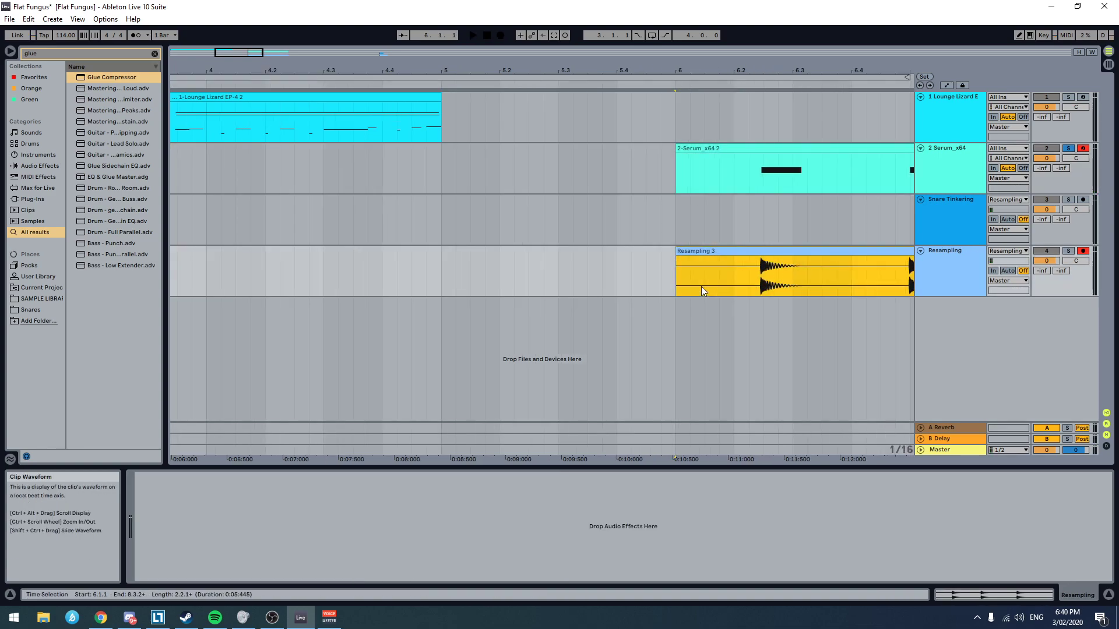
mouse_move(717, 251)
mouse_down()
mouse_move(619, 244)
mouse_move(657, 277)
mouse_move(641, 274)
mouse_up()
key(alt+Tab)
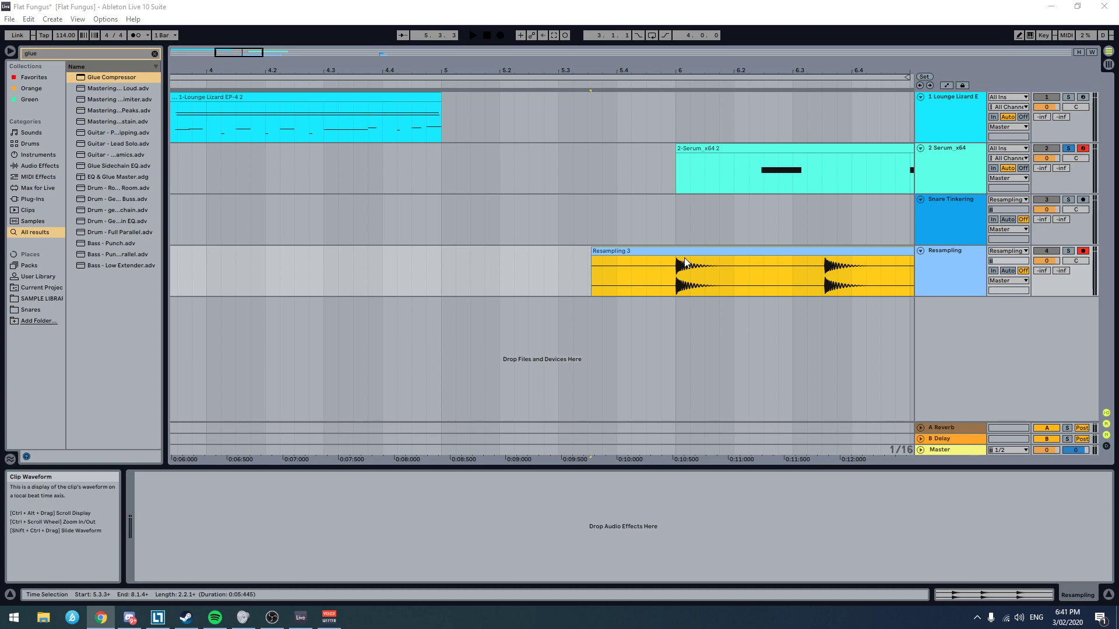
Step: Trim the Resampling 3 clip to its first hit, starting at bar 6 and ending just before beat 6.2
click(699, 261)
scroll(688, 290, up, 3)
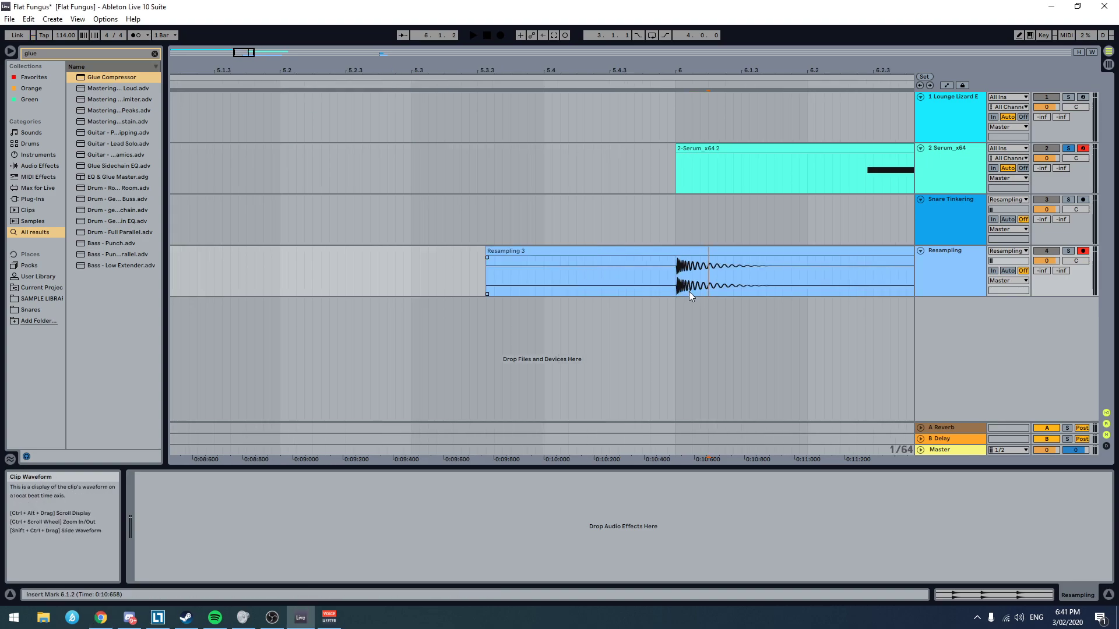
scroll(688, 286, down, 3)
scroll(820, 281, down, 5)
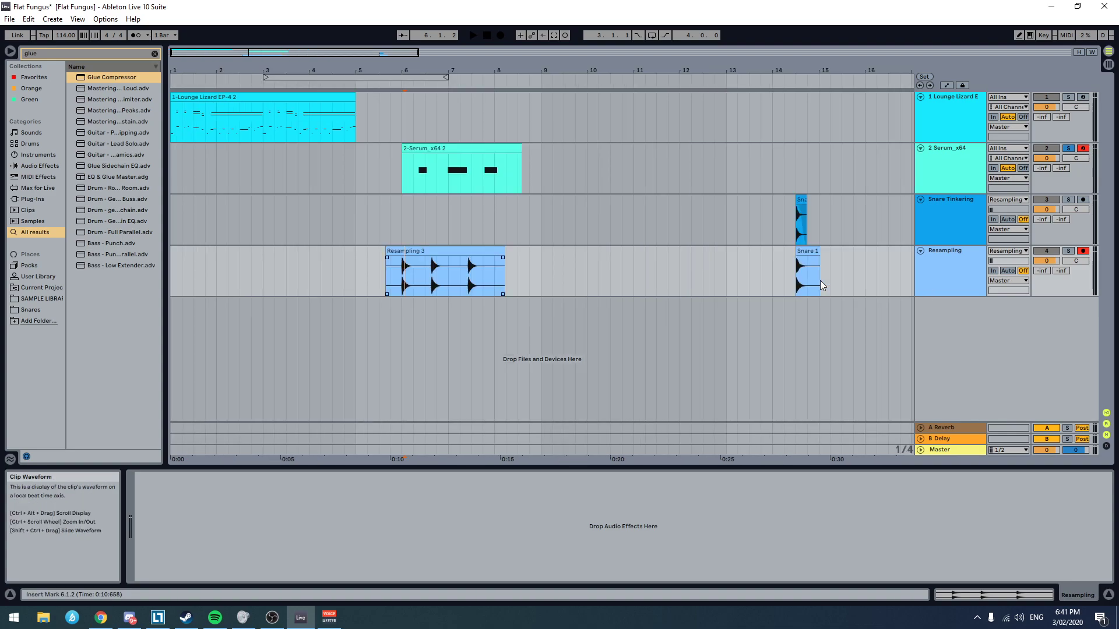
click(500, 252)
drag(500, 253, 469, 251)
scroll(389, 268, up, 5)
scroll(513, 293, up, 3)
scroll(379, 274, left, 2)
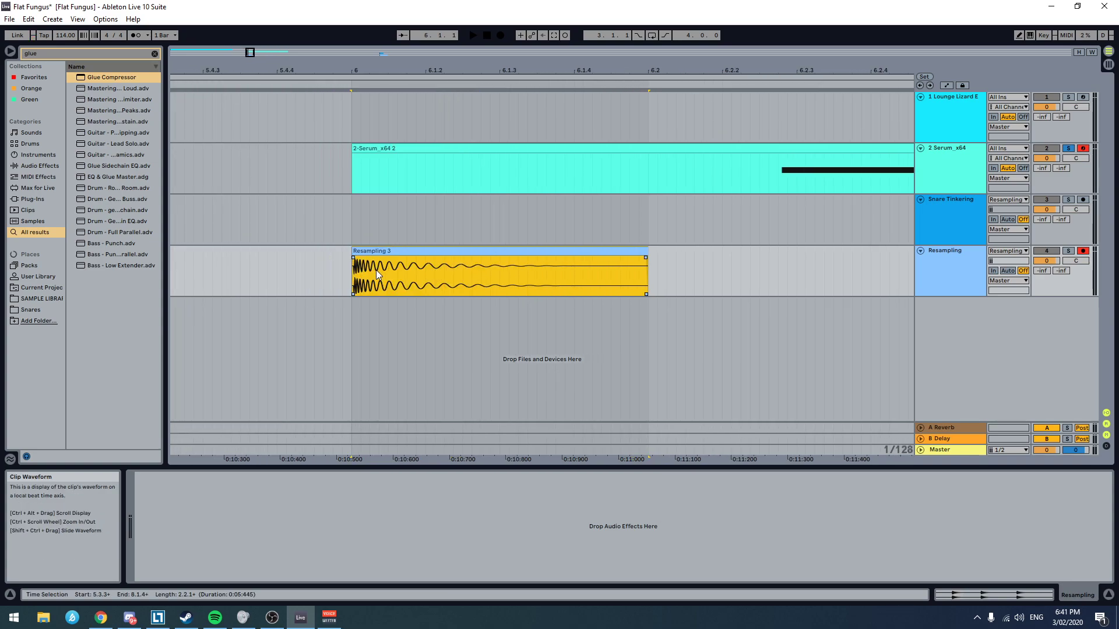
Step: Tighten the start of the Resampling 3 clip so its transient falls at bar 6, and shorten its fade-in
scroll(380, 285, up, 2)
scroll(348, 292, up, 3)
scroll(348, 291, left, 2)
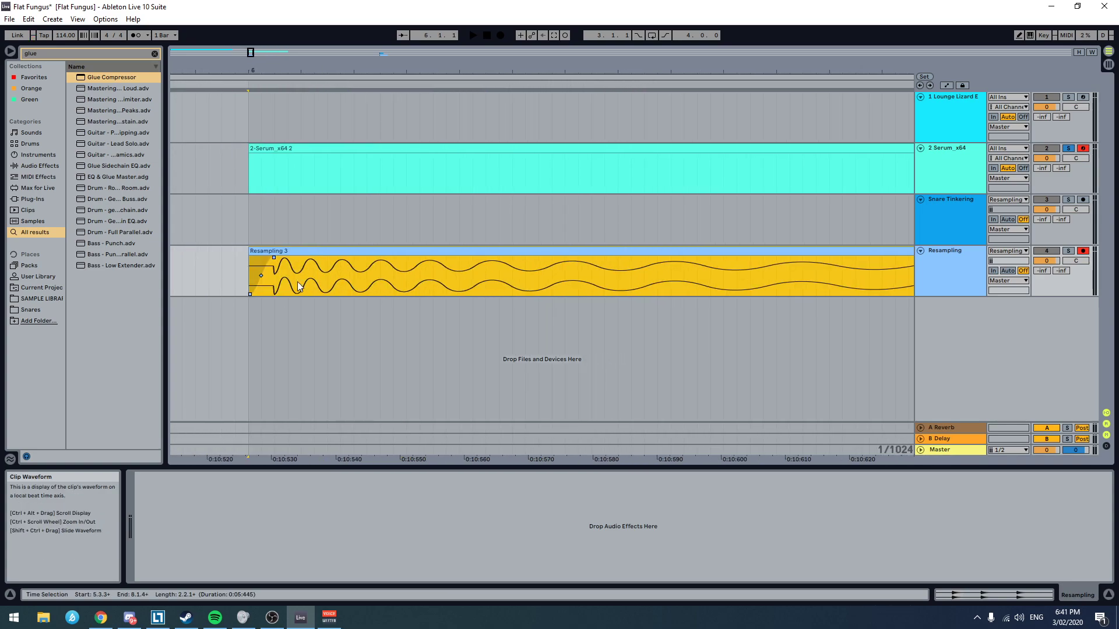
drag(362, 250, 311, 253)
click(314, 260)
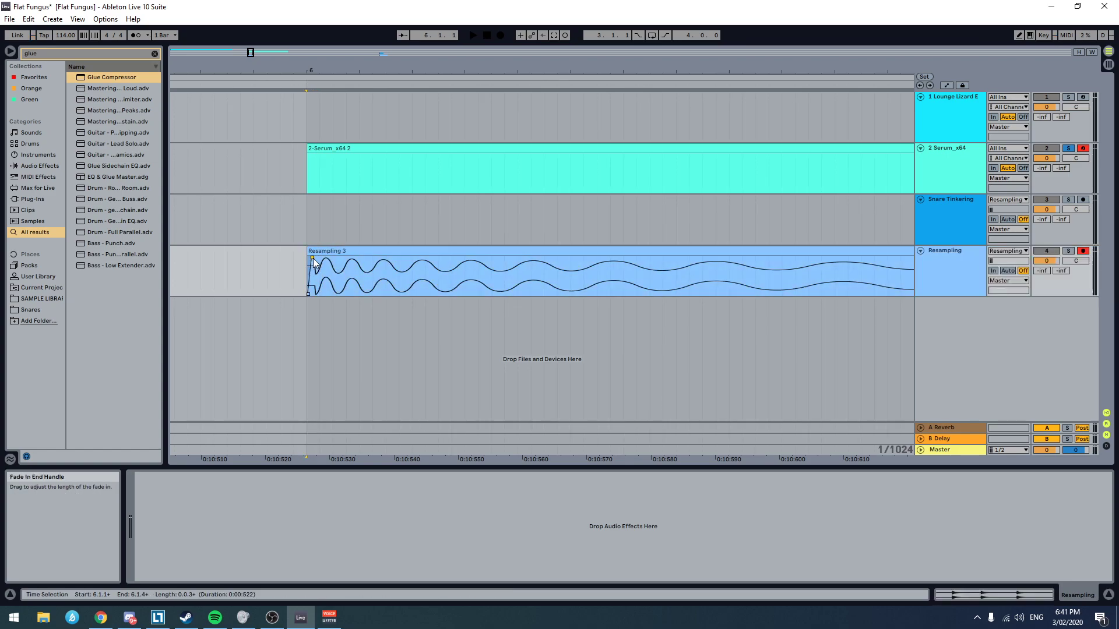
scroll(648, 313, down, 8)
click(739, 278)
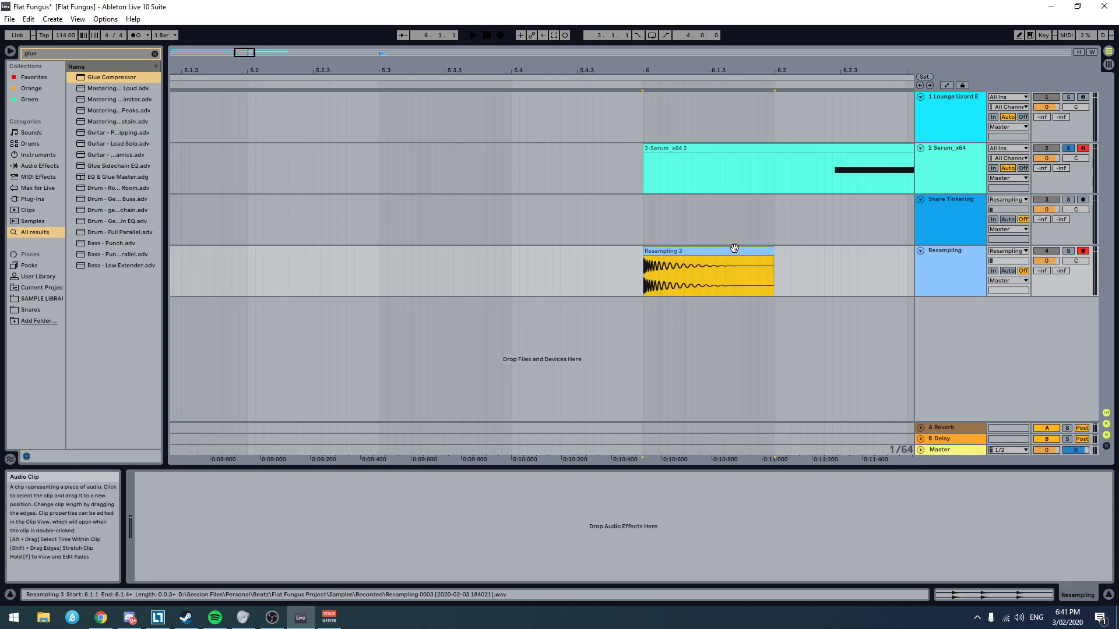
scroll(820, 290, right, 1)
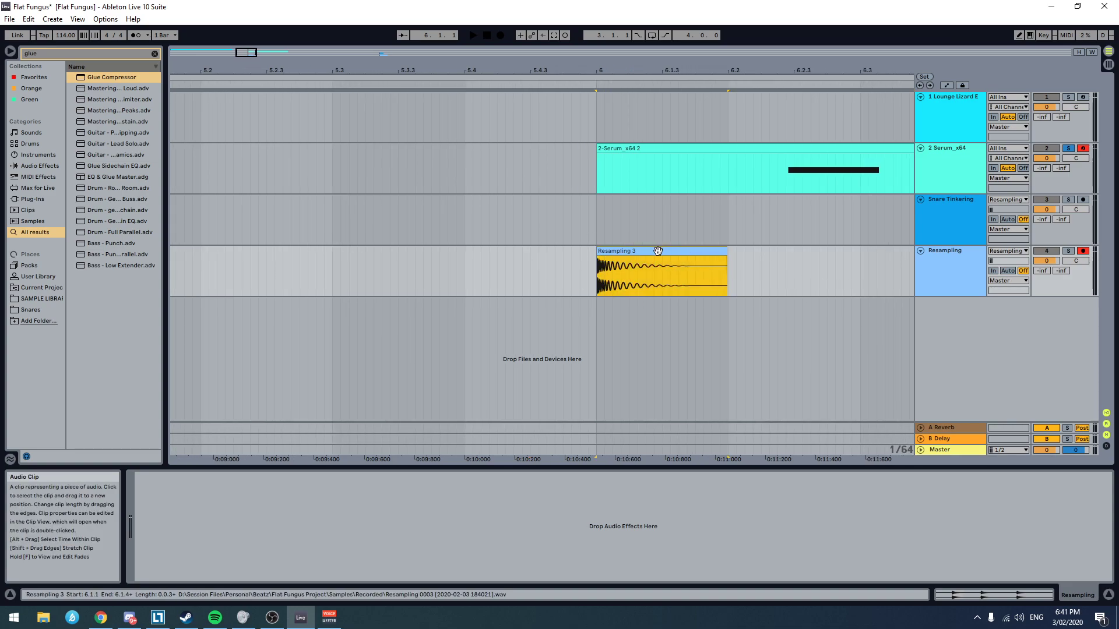
drag(590, 256, 704, 261)
click(705, 251)
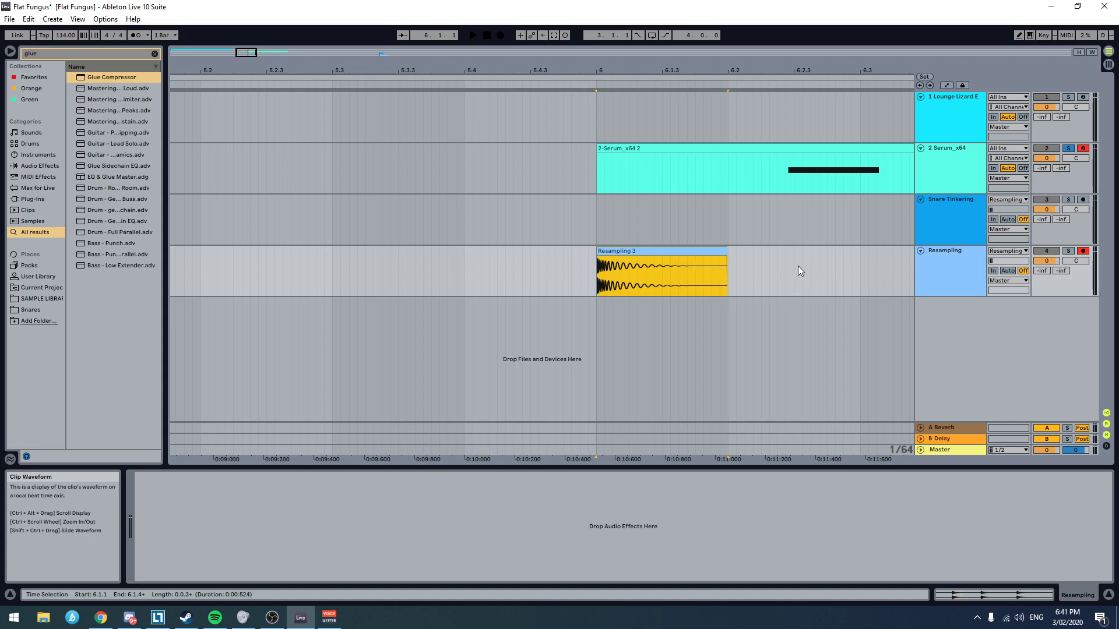
Step: Delete the recorded MIDI clip from the Serum track
scroll(799, 268, down, 3)
scroll(694, 256, right, 2)
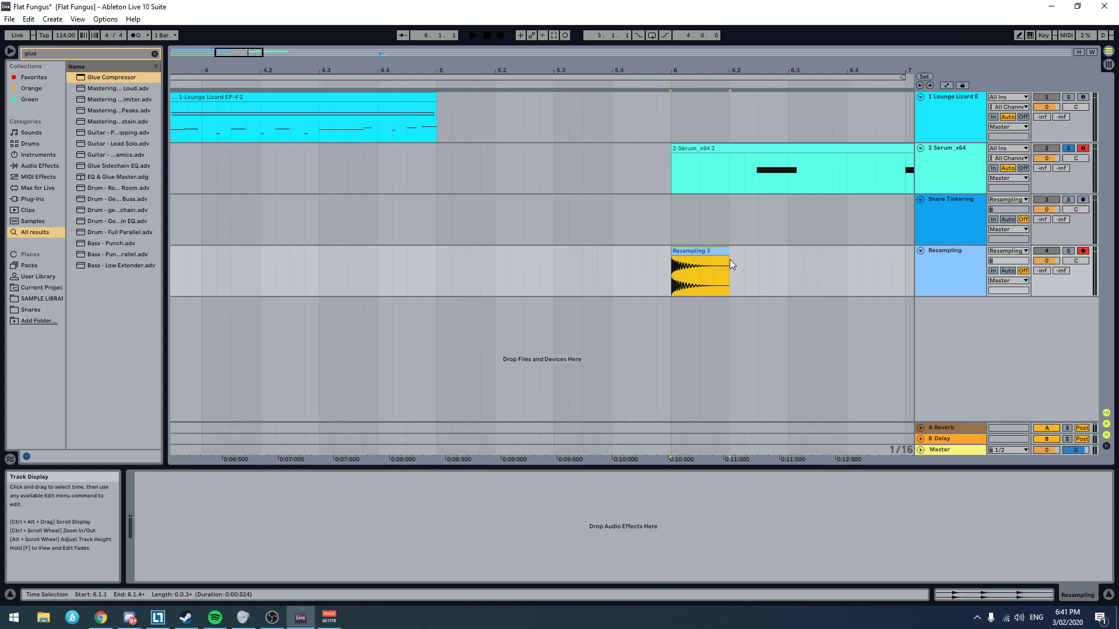
scroll(810, 267, down, 5)
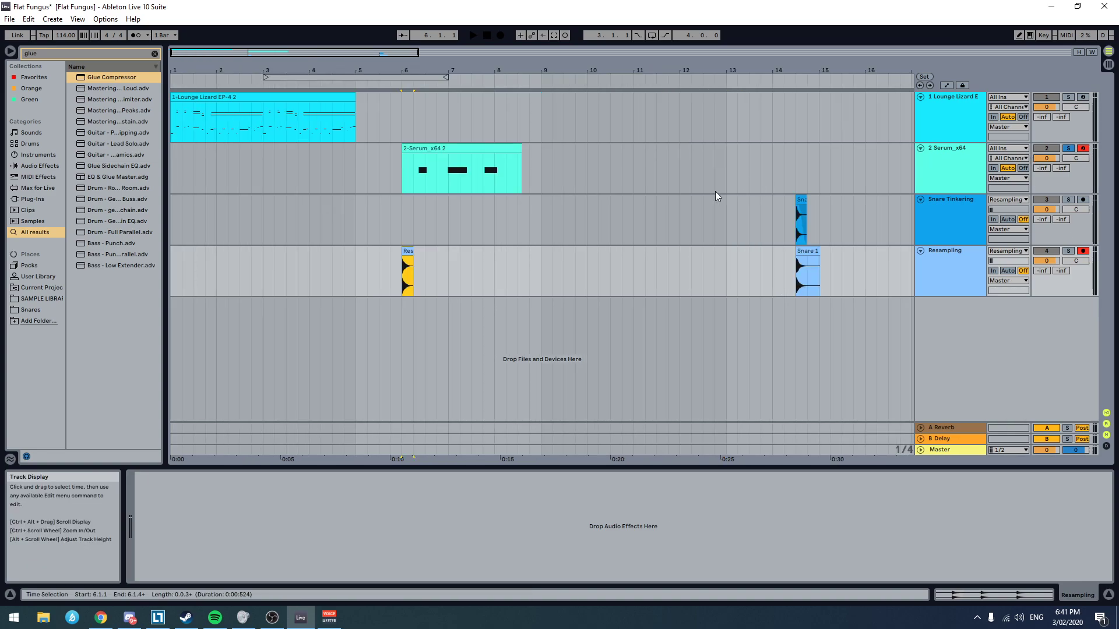
click(463, 149)
key(Delete)
Step: Turn off the Serum track's solo, disarm the Resampling and Serum tracks, and audition the trimmed hit from bar 6
click(401, 264)
key(space)
key(space)
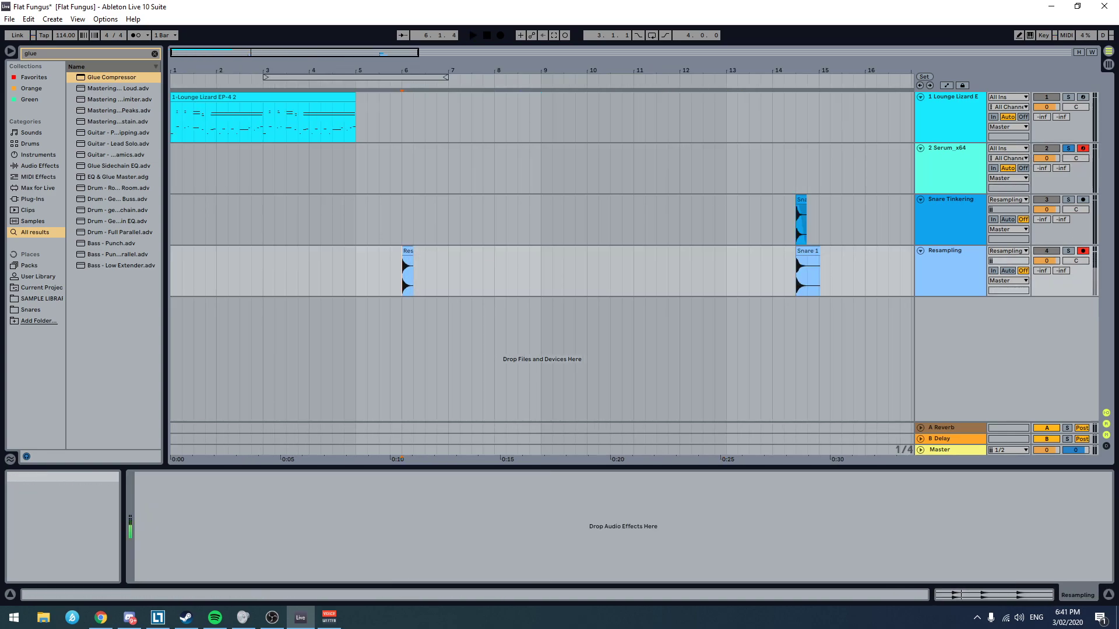
click(1068, 149)
click(1084, 252)
key(space)
click(940, 260)
key(space)
Step: Insert a new audio track directly below the Resampling track
click(402, 268)
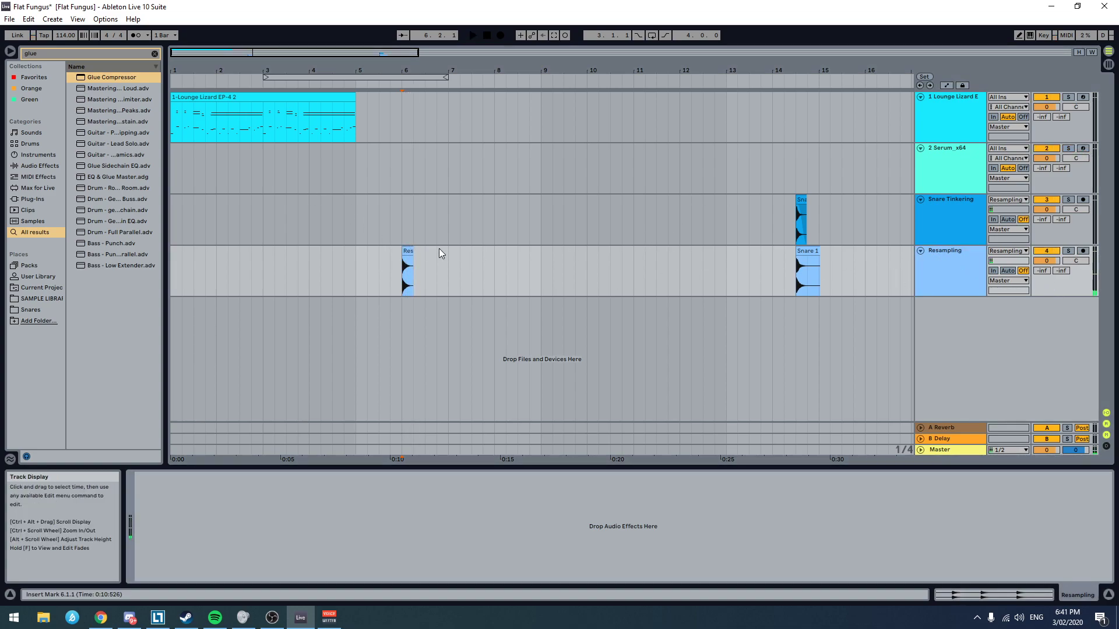
click(808, 273)
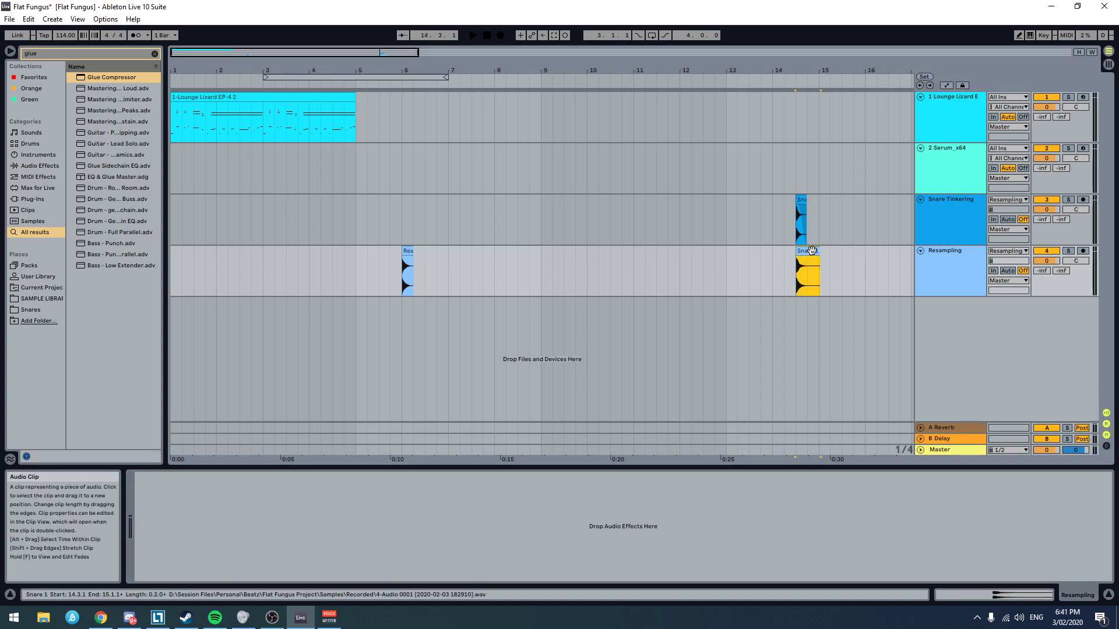
click(407, 273)
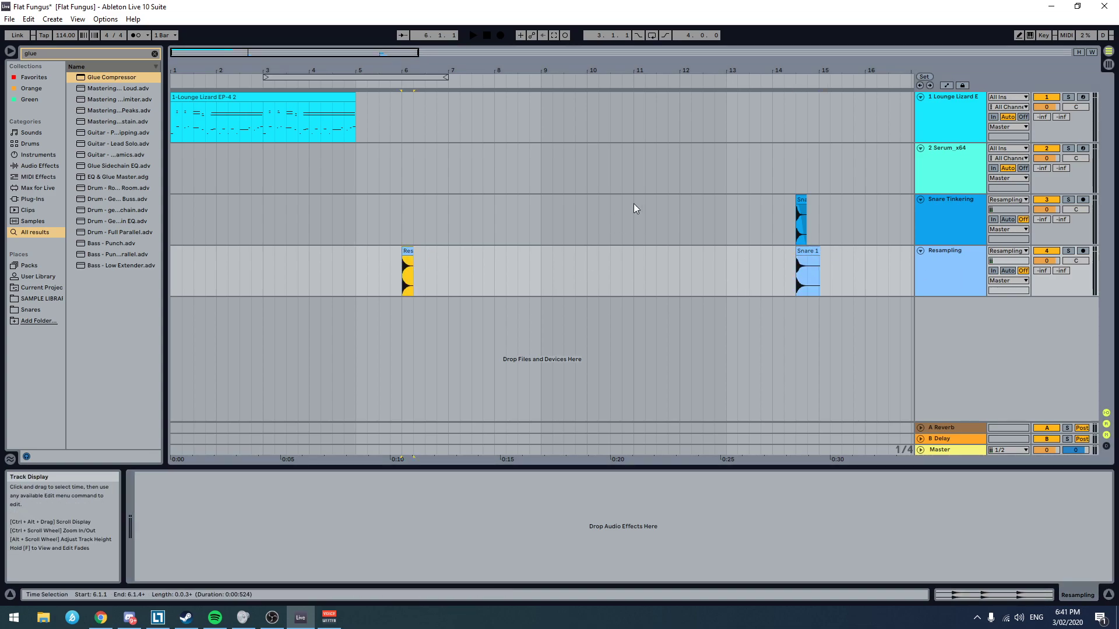
click(967, 289)
key(ctrl+t)
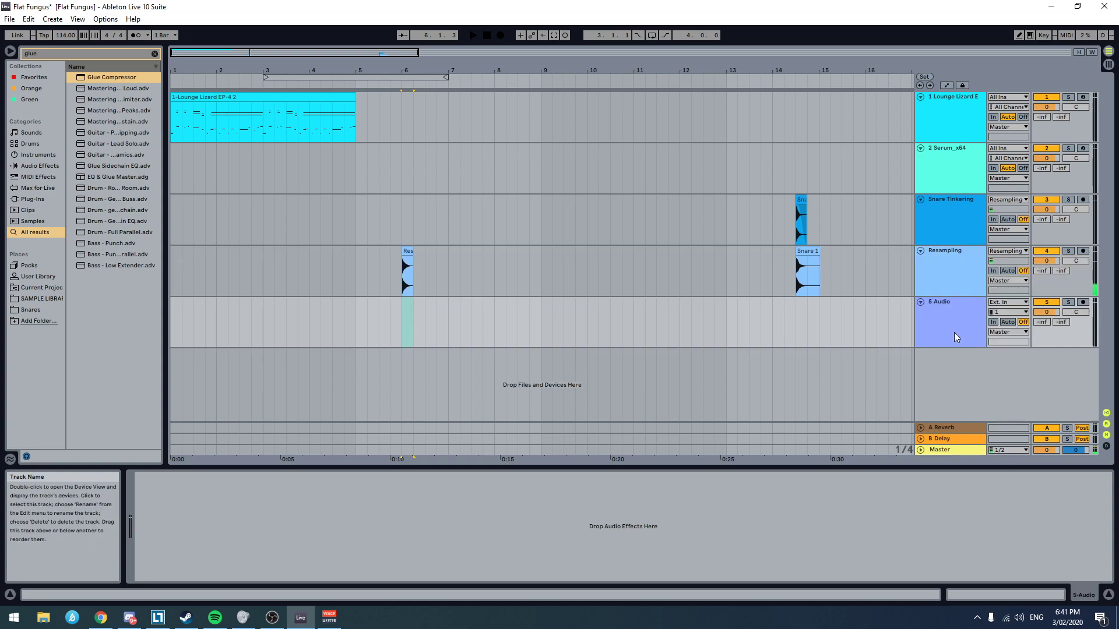
Step: Rename the new audio track below Resampling to Kick Tinkering
click(942, 318)
text(BN)
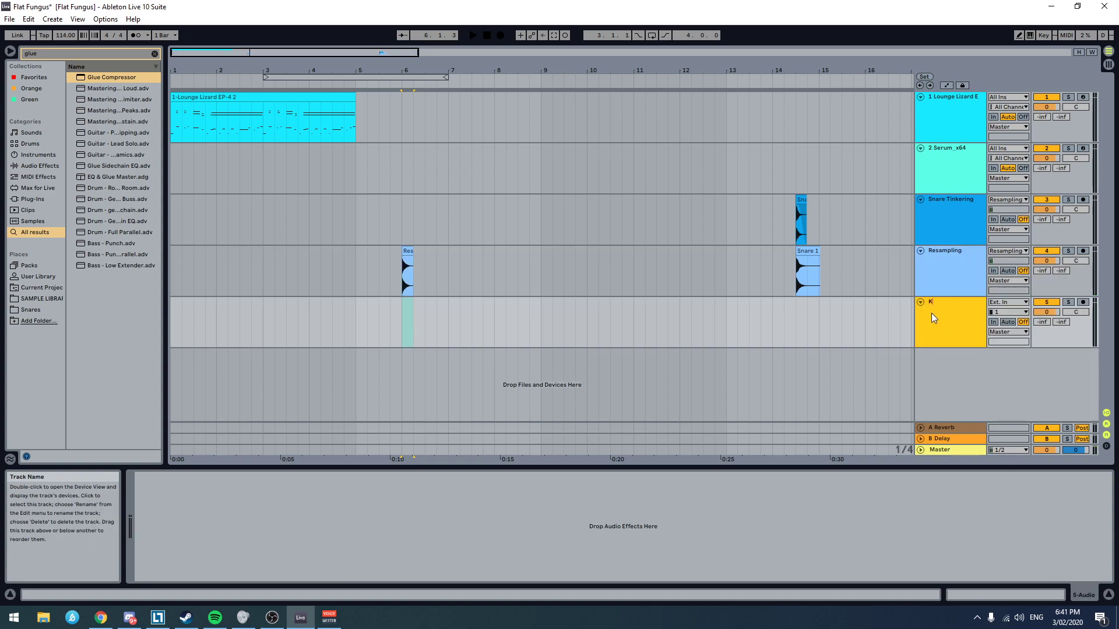
text(ck Tinkering)
key(Return)
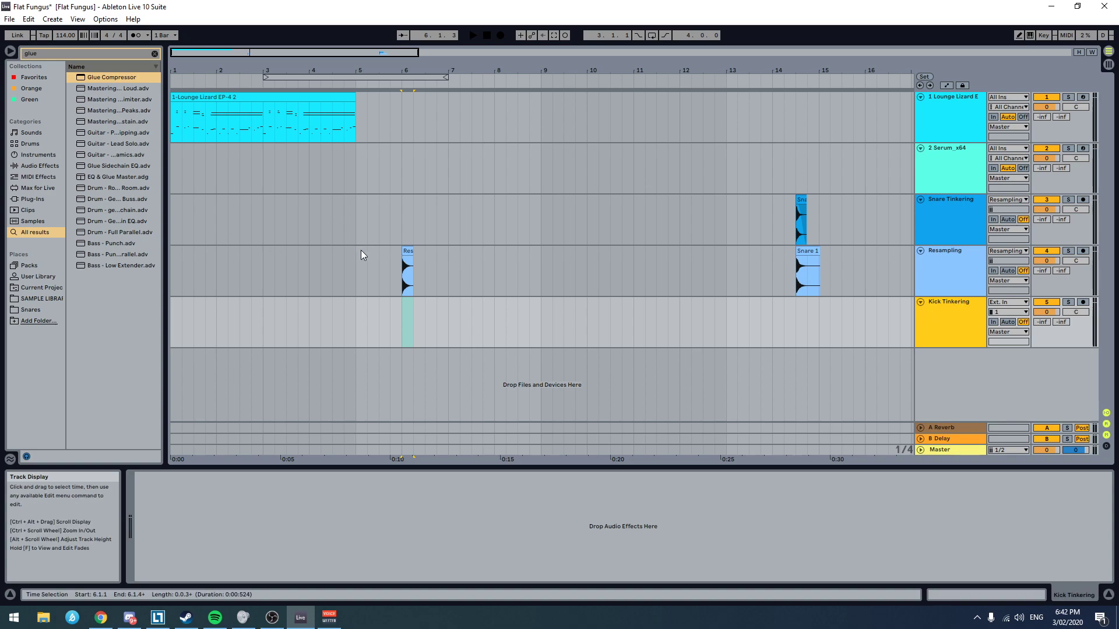
Step: Move the Resampling 3 clip at bar 6 down onto the Kick Tinkering track and audition it there
drag(408, 252, 406, 315)
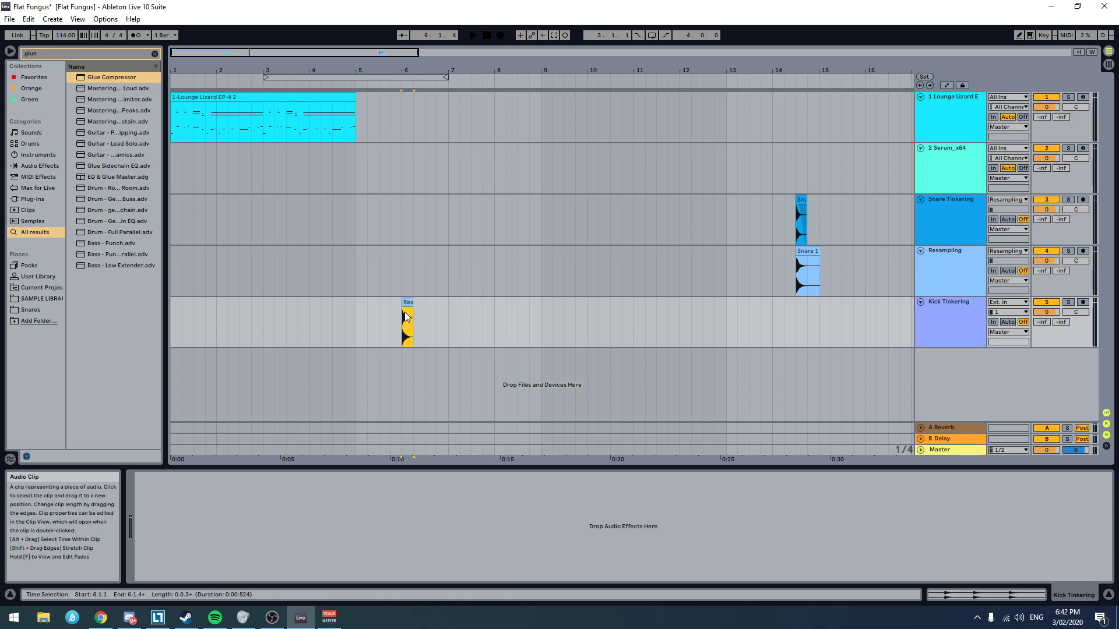
key(space)
key(space)
key(space)
key(space)
key(space)
key(space)
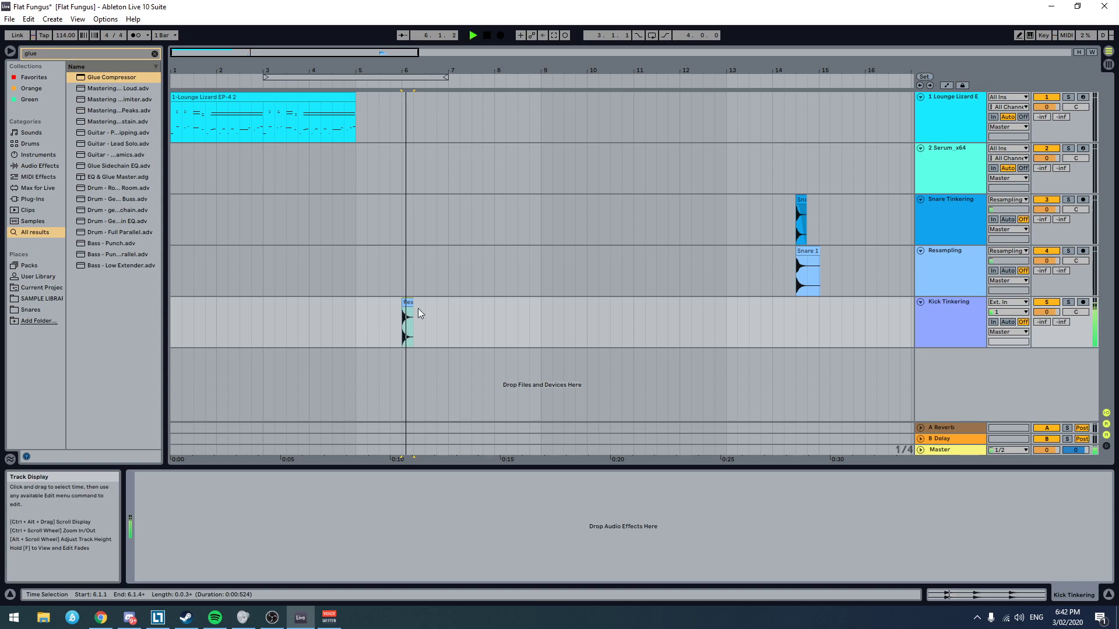
click(408, 302)
Step: Add a Glue Compressor to the Kick Tinkering track
double_click(943, 317)
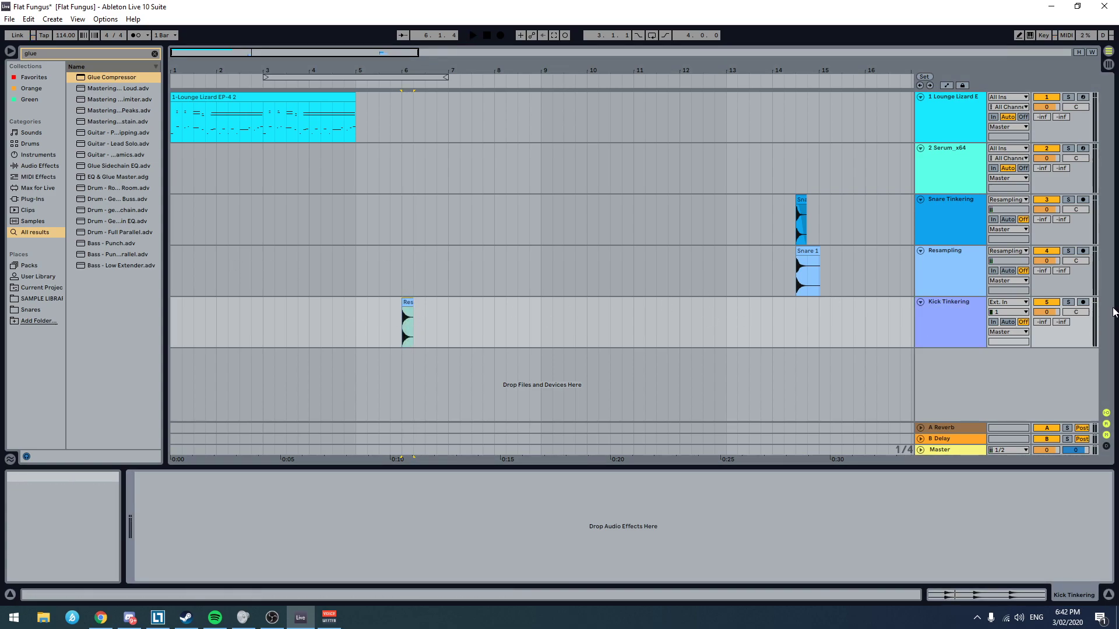
click(64, 54)
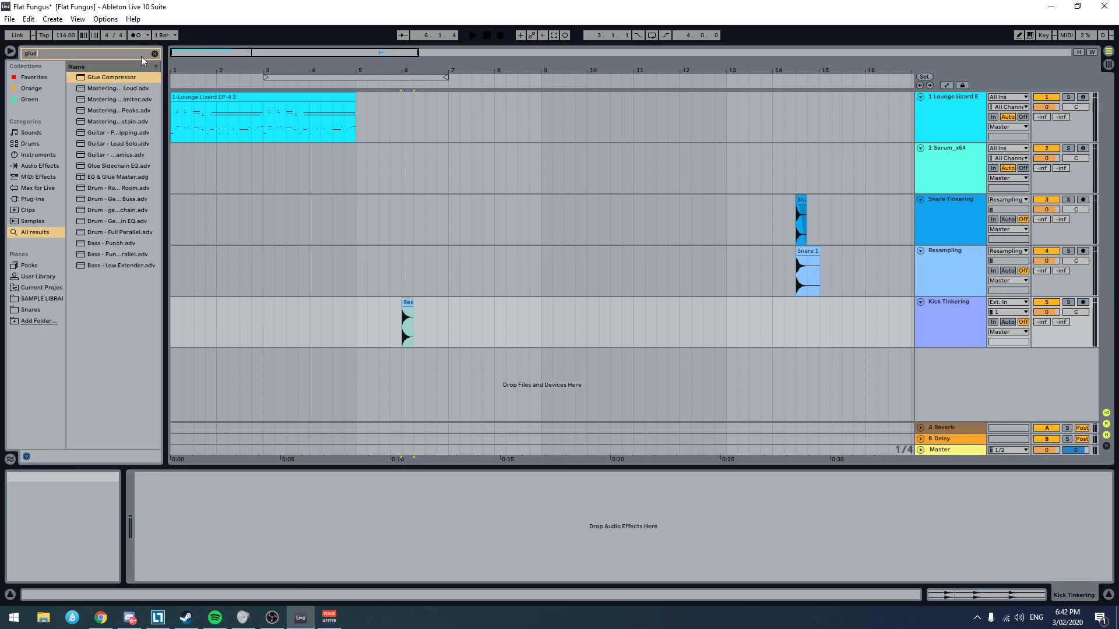
double_click(124, 78)
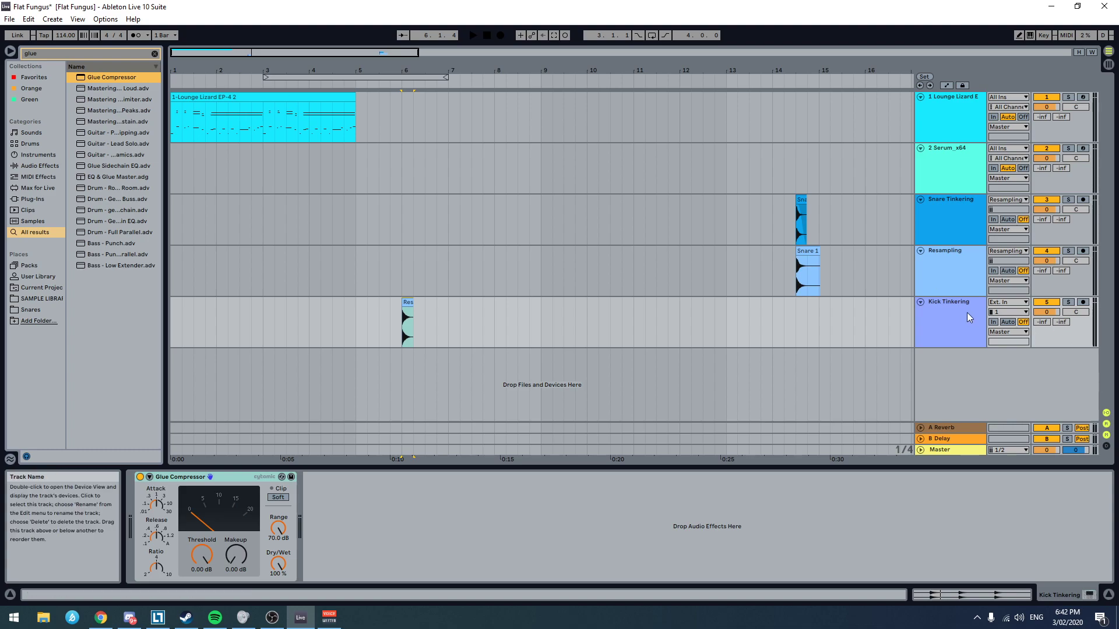
Step: Audition the kick clip, loop the arrangement over its length from bar 6 to 6.2, and start looped playback
click(969, 317)
click(393, 322)
key(space)
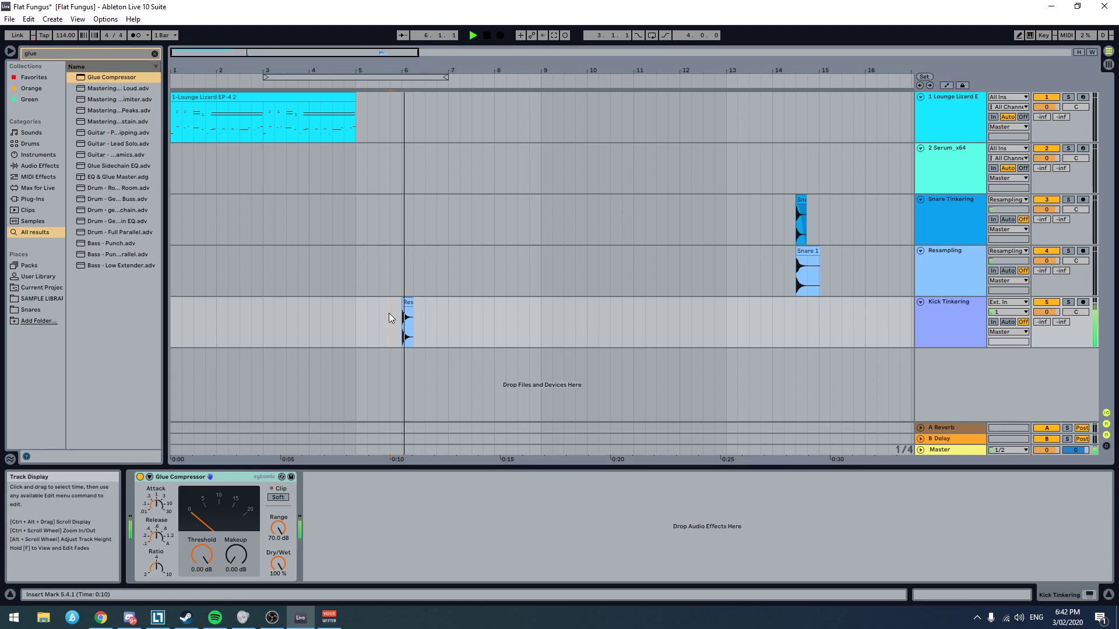
key(space)
scroll(388, 311, up, 5)
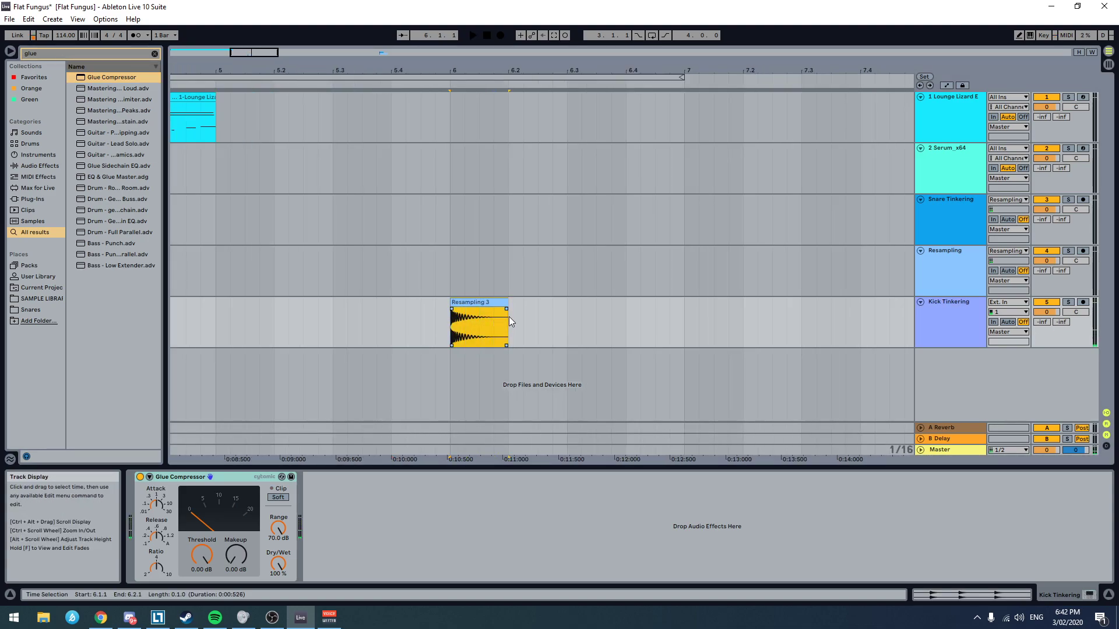
key(ctrl+l)
key(space)
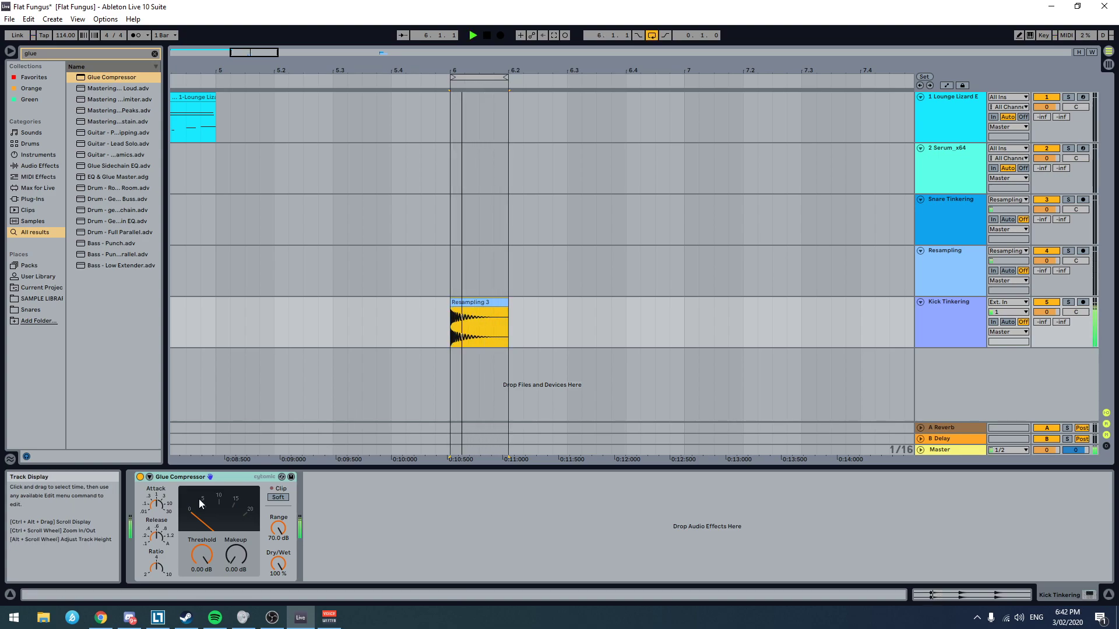
Step: Lengthen the Glue Compressor's attack, set threshold to -12.9 dB and makeup to 3.81 dB, and enable soft clipping
click(162, 519)
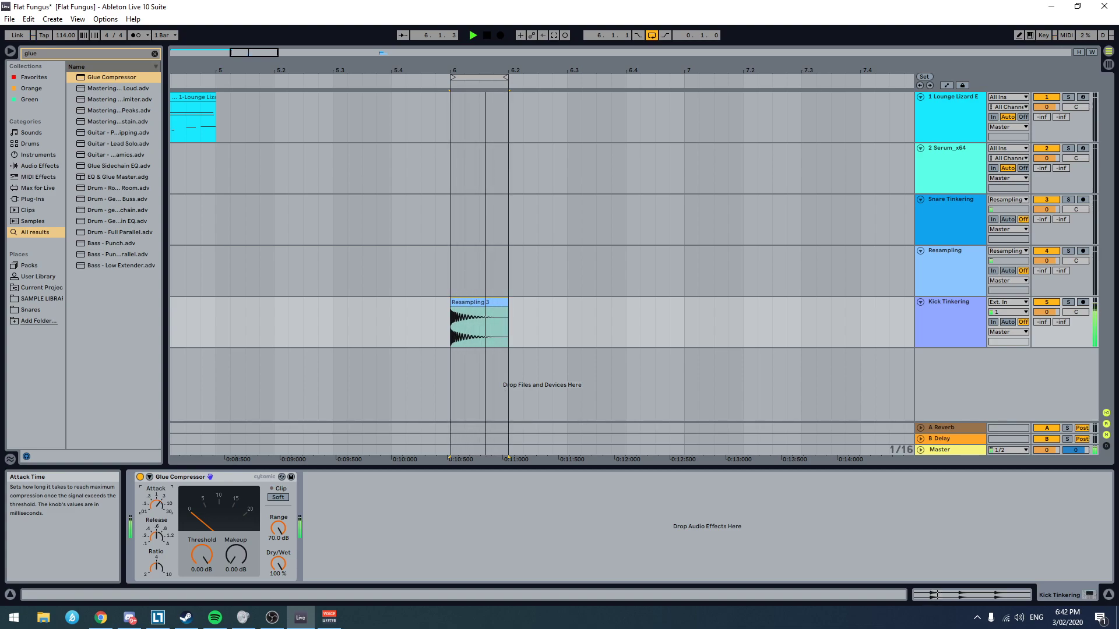
drag(201, 554, 202, 559)
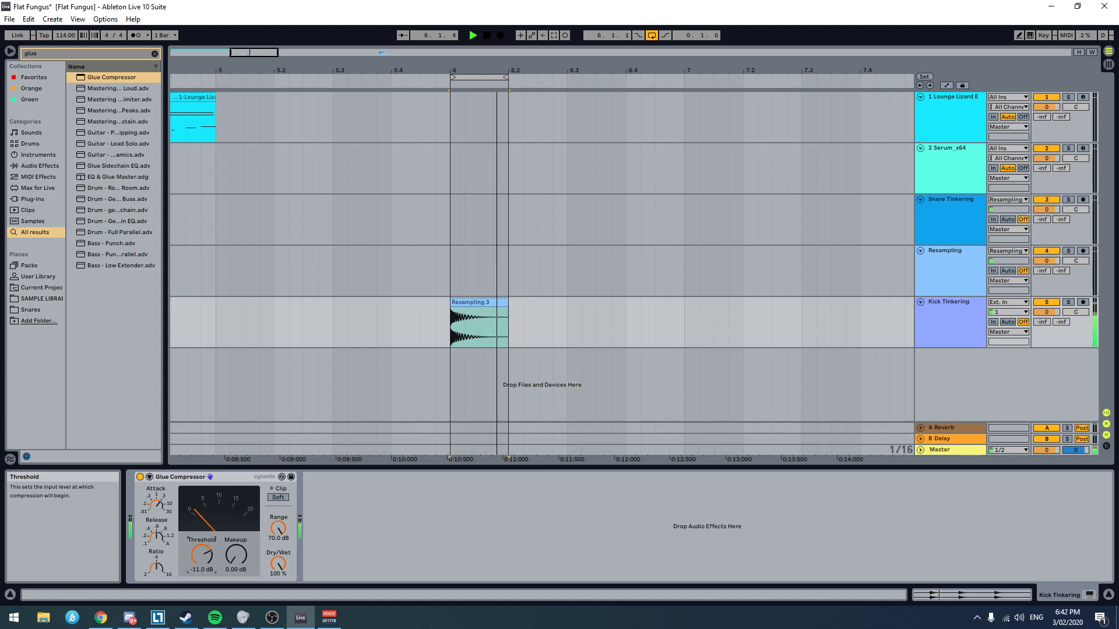
click(156, 504)
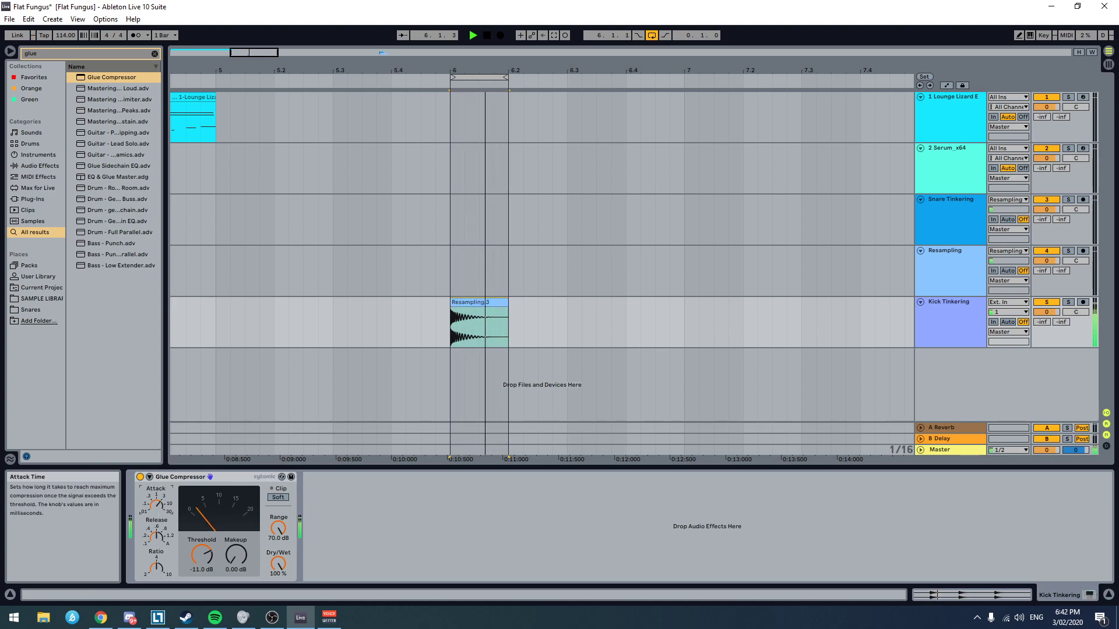
click(202, 555)
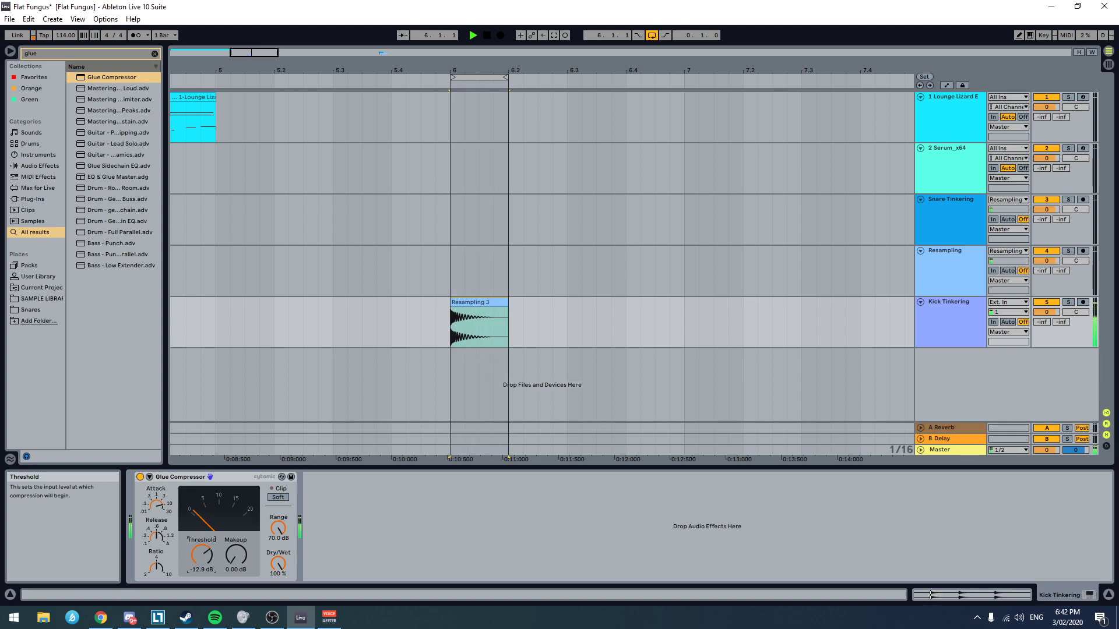
mouse_move(235, 555)
mouse_down()
mouse_move(235, 531)
mouse_move(236, 564)
mouse_up()
click(278, 498)
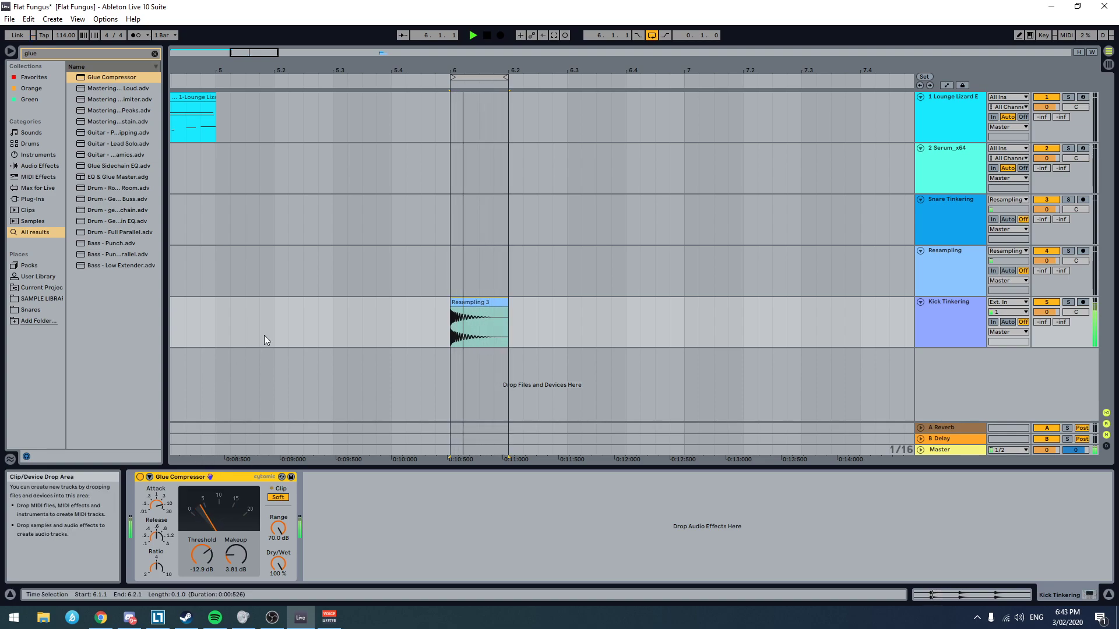
Step: Clear the browser search and reduce the Glue Compressor's makeup gain to 3.22 dB
click(38, 55)
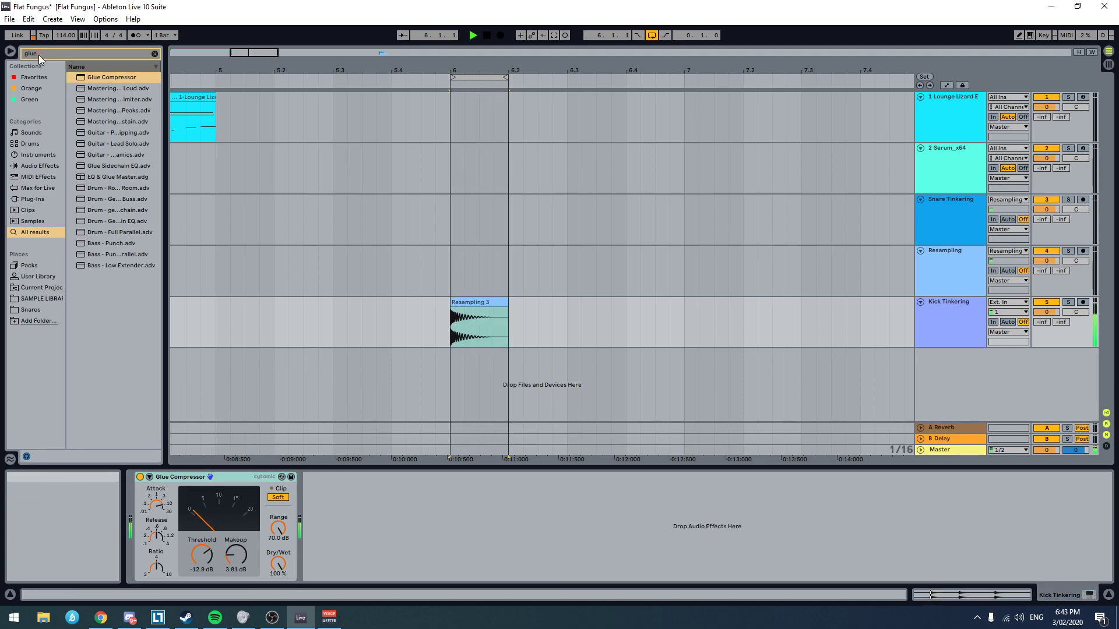
key(BackSpace)
key(BackSpace)
key(BackSpace)
key(BackSpace)
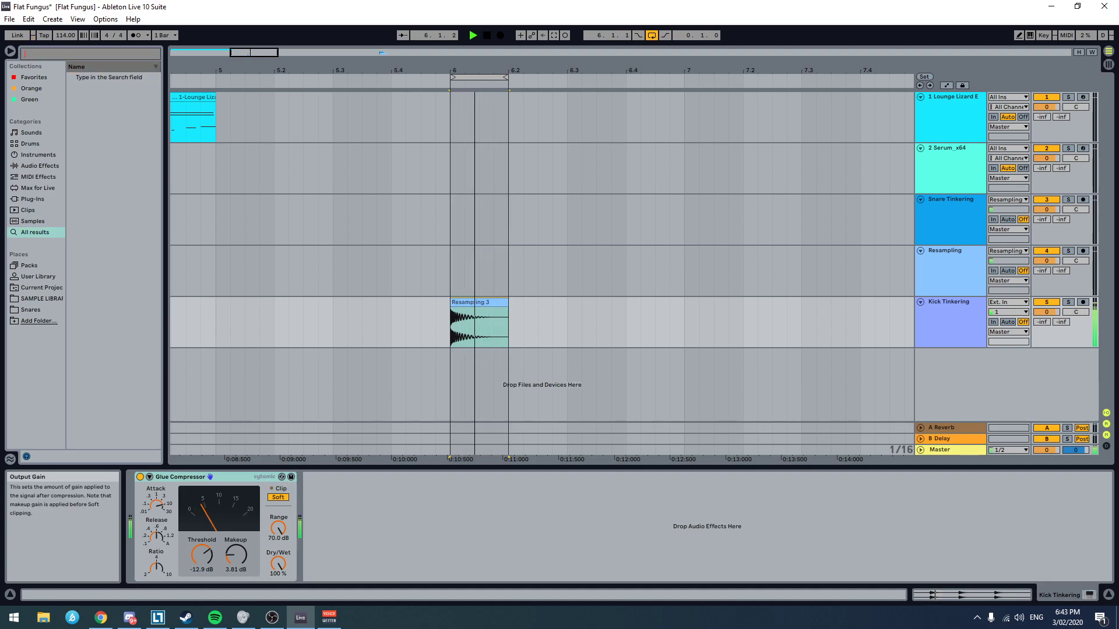
click(236, 555)
drag(236, 555, 237, 563)
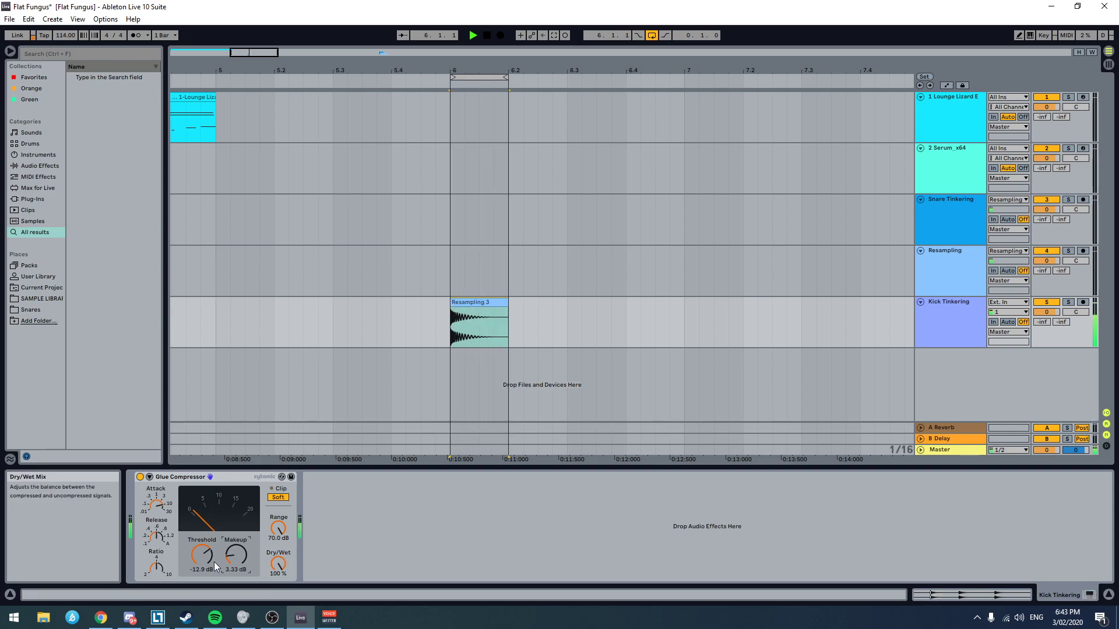
drag(234, 557, 233, 560)
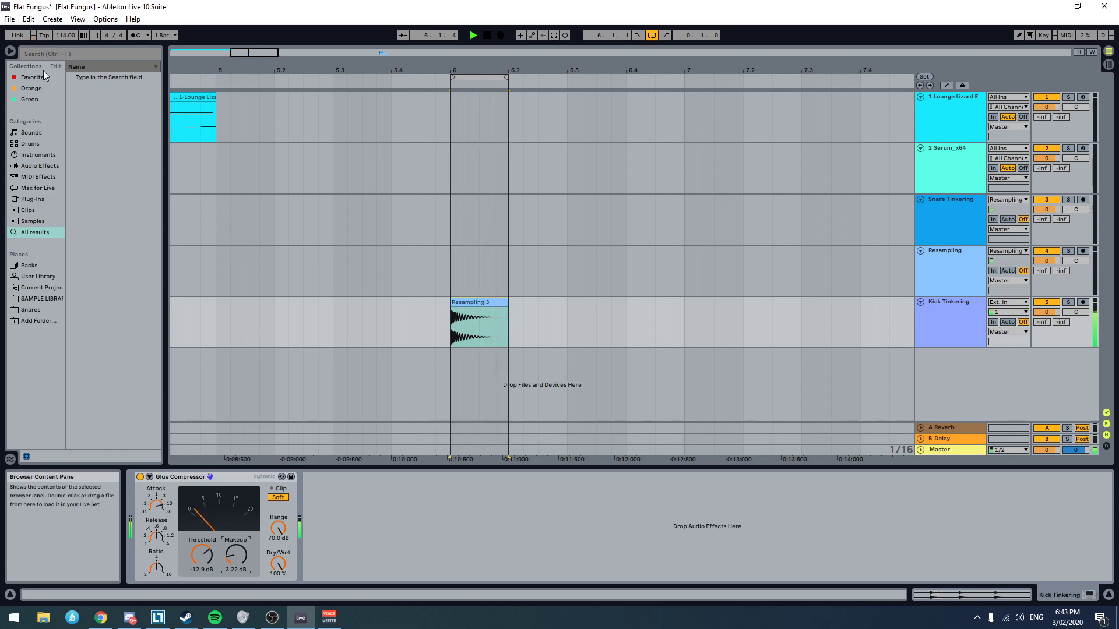
Step: Search the browser for "multib" and add Multiband Dynamics after the Glue Compressor
click(64, 51)
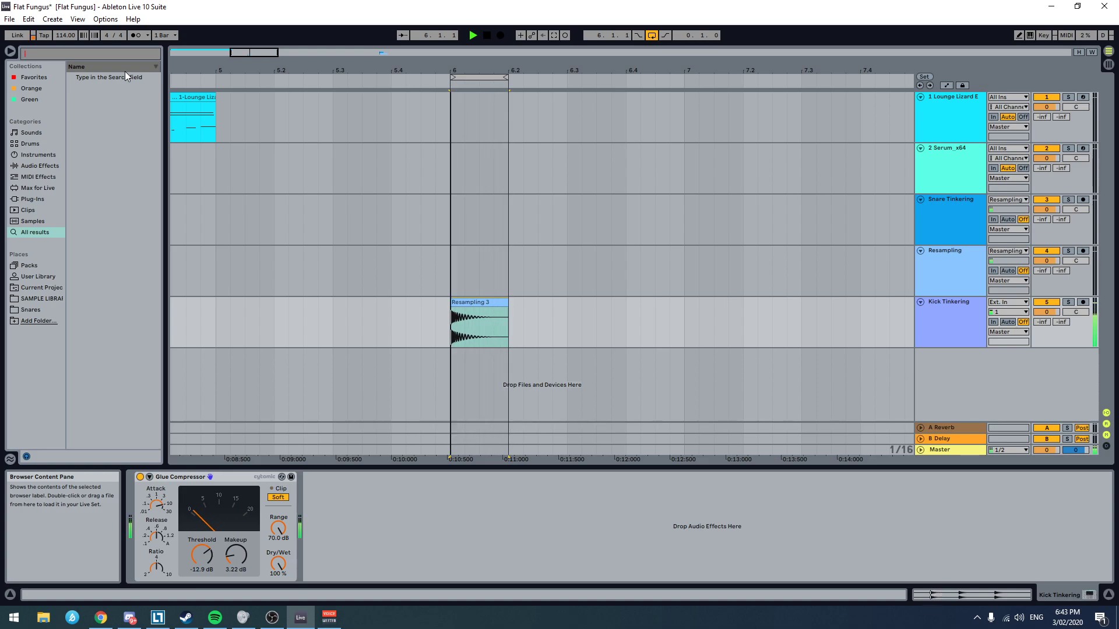
text(multib)
drag(126, 74, 392, 502)
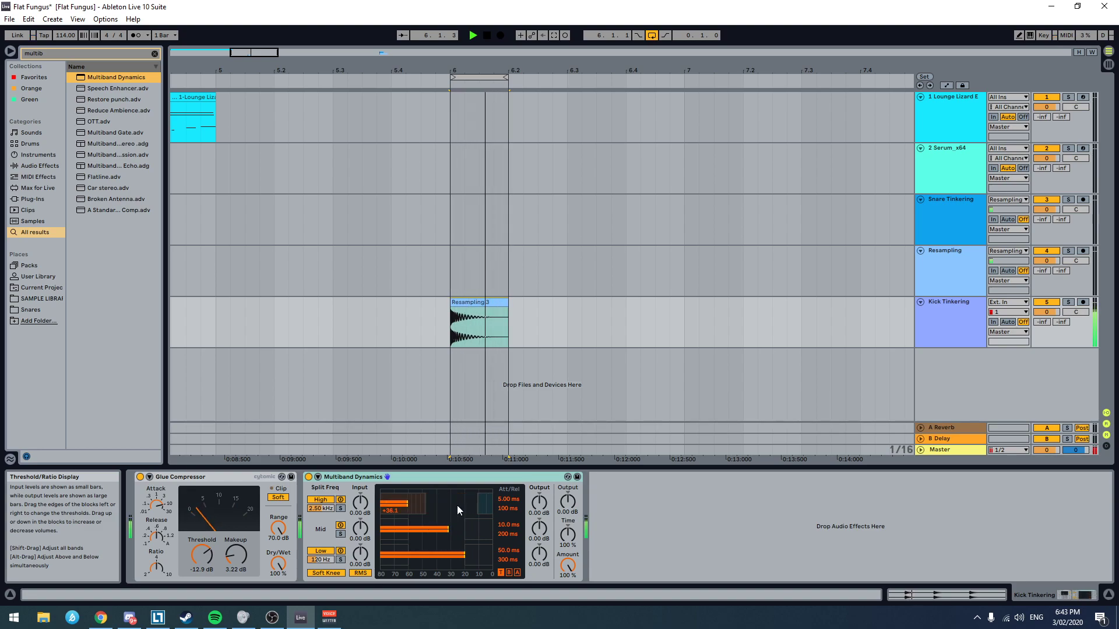
Step: Adjust the thresholds and ratios of the high, mid and low bands in Multiband Dynamics while the kick loops, and stop playback
drag(478, 504, 422, 505)
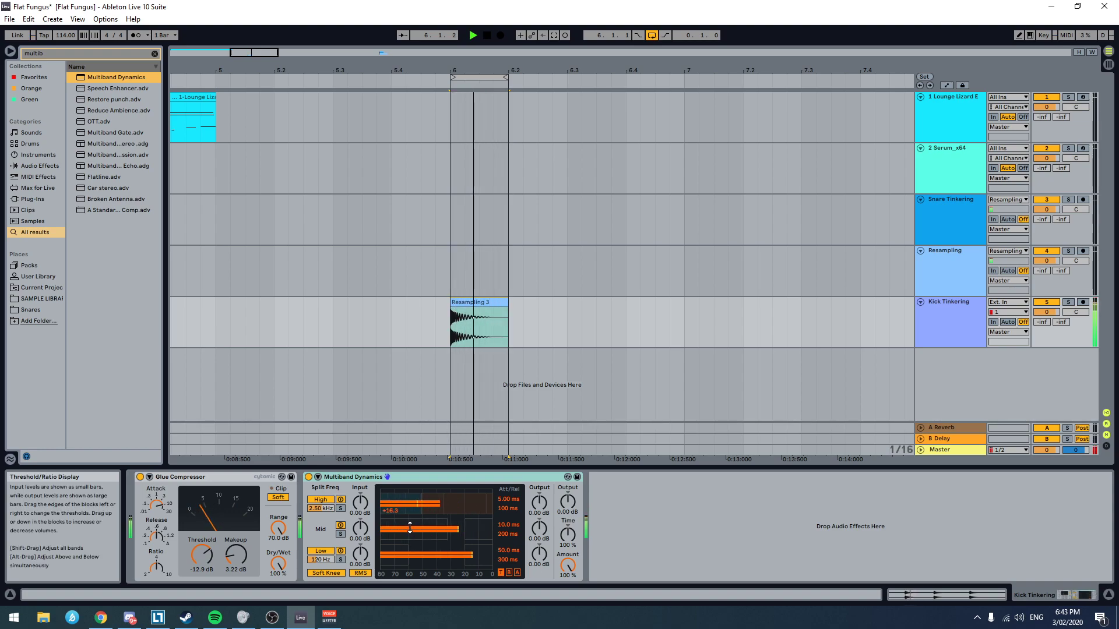
drag(491, 529, 444, 529)
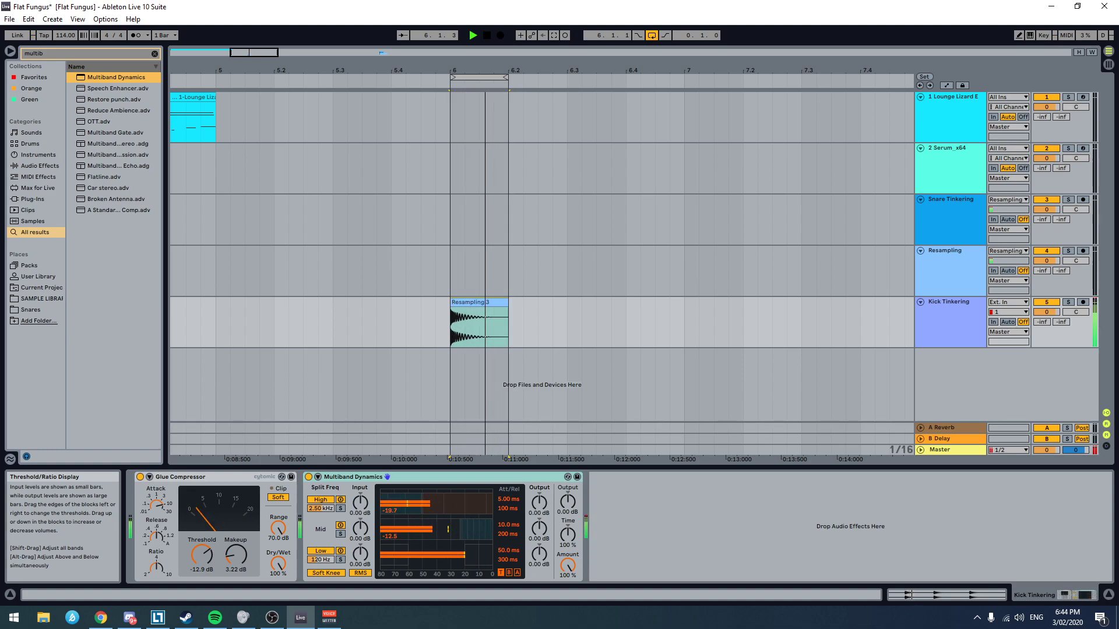
drag(408, 556, 422, 556)
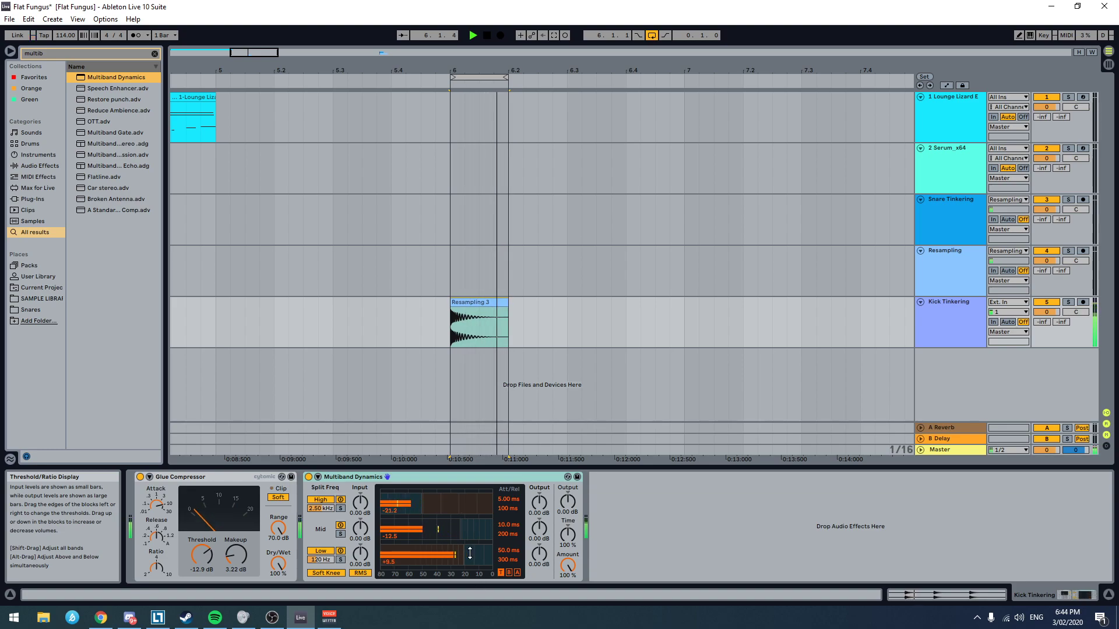
drag(457, 507, 458, 502)
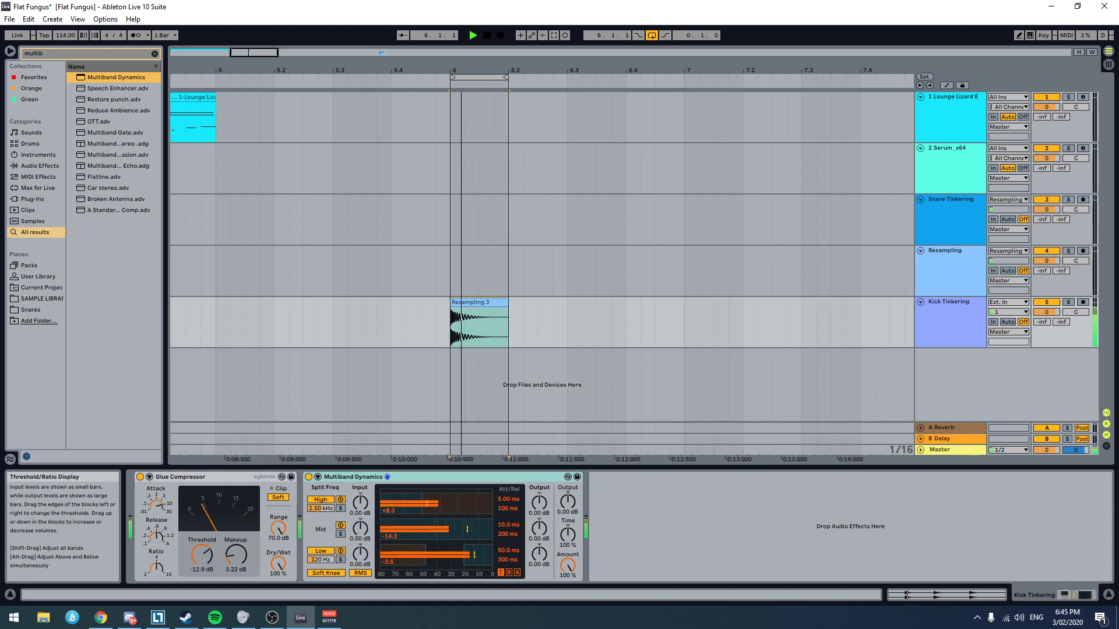
key(space)
Step: Search the browser for "drum bu", add Drum Buss after Multiband Dynamics, and restart the looped playback
key(ctrl+f)
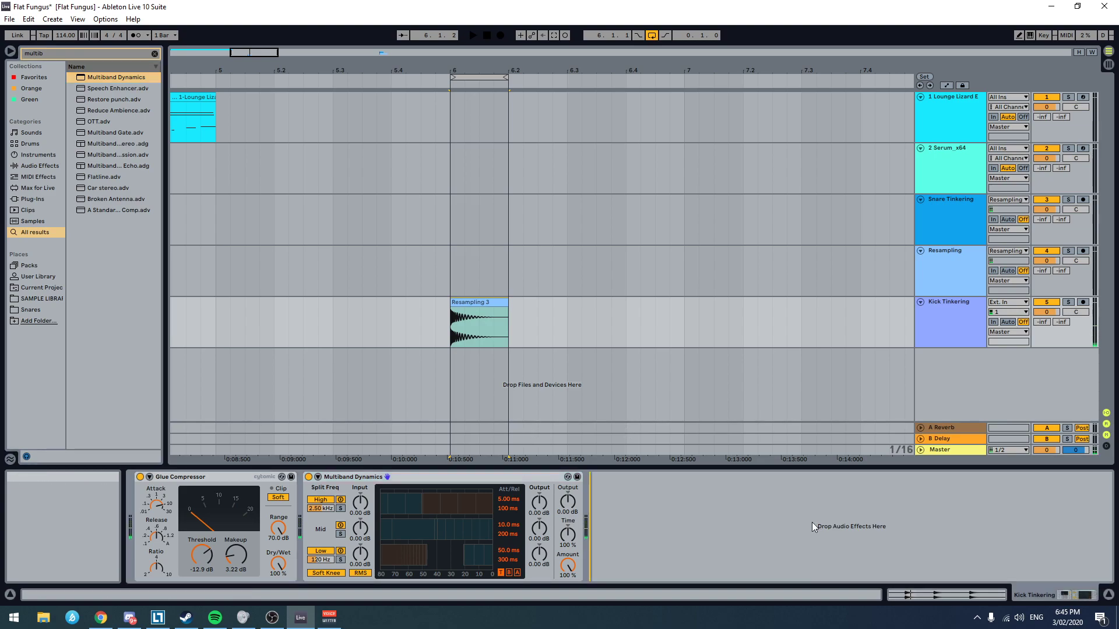
text(drum bu)
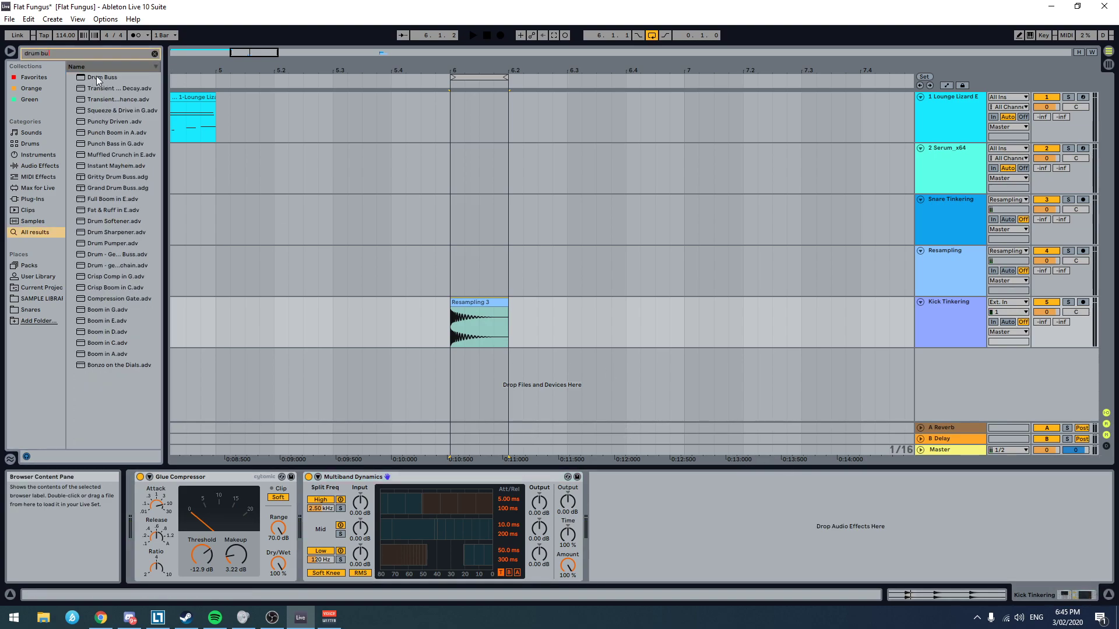
key(Down)
key(Return)
key(space)
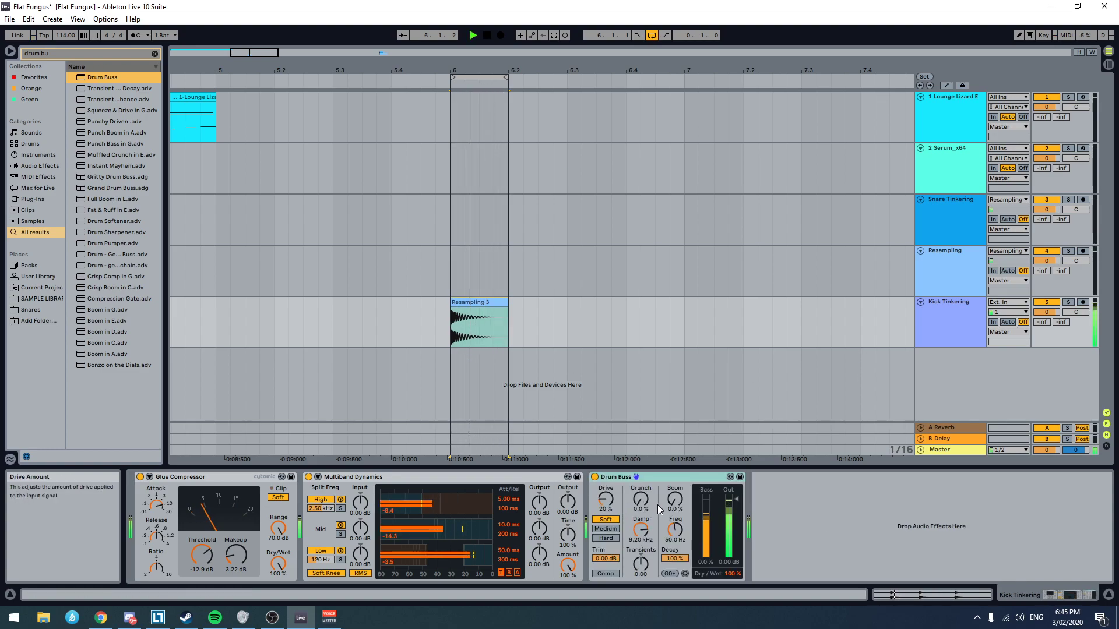
Step: Set the Drum Buss Boom amount to 42% and its frequency to 48.9 Hz, and switch the device off
drag(675, 499, 674, 464)
drag(675, 529, 675, 523)
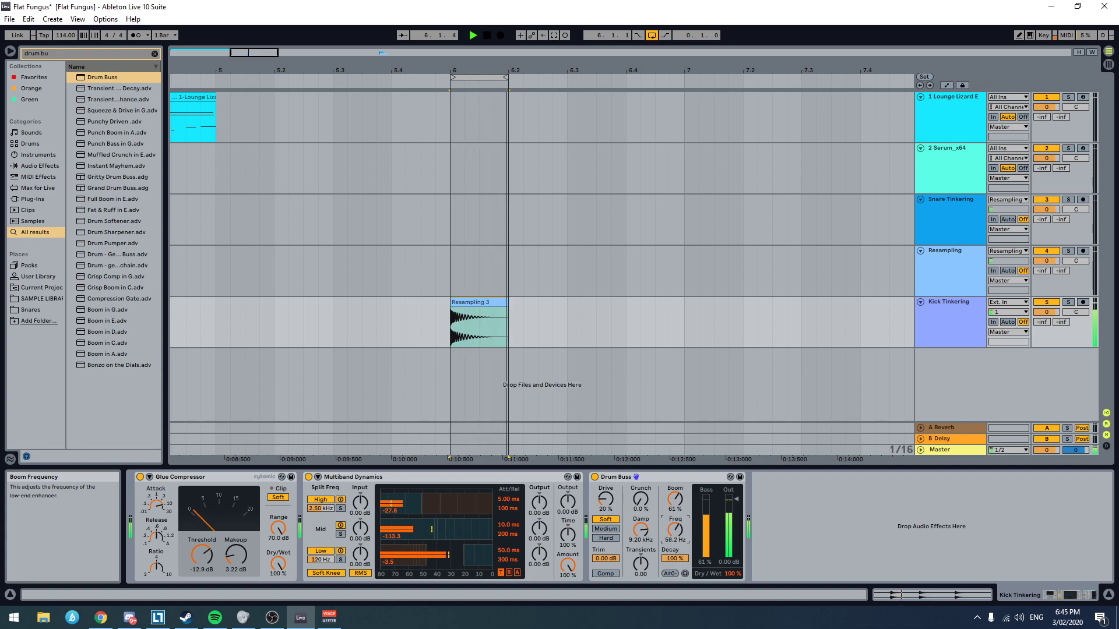
drag(675, 529, 675, 545)
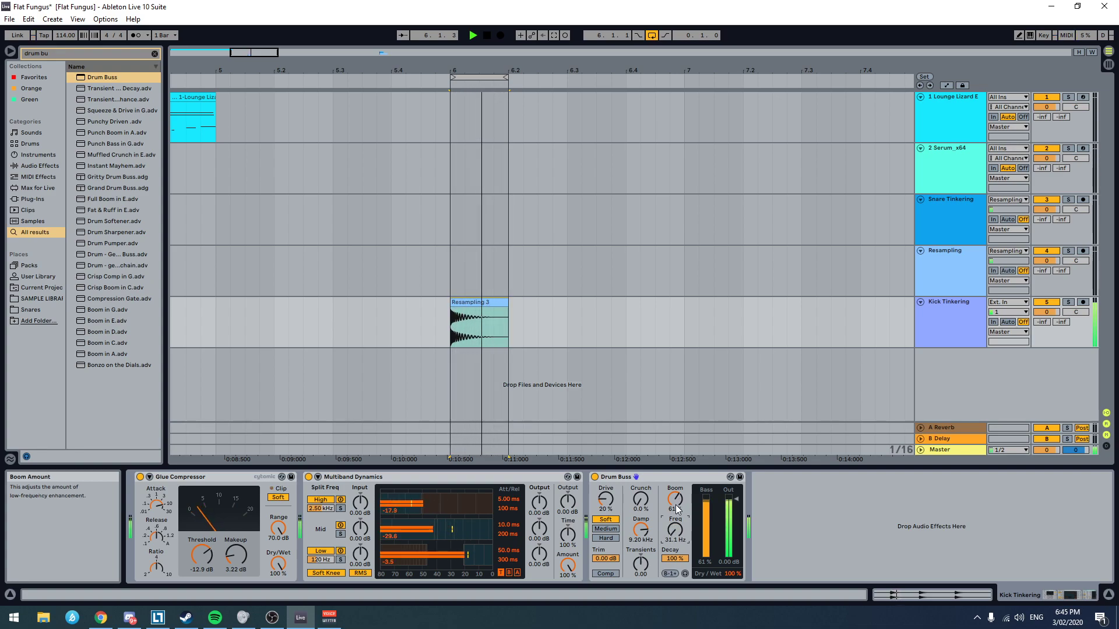
mouse_move(677, 504)
mouse_down()
mouse_move(675, 530)
mouse_move(674, 497)
mouse_up()
drag(668, 536, 668, 534)
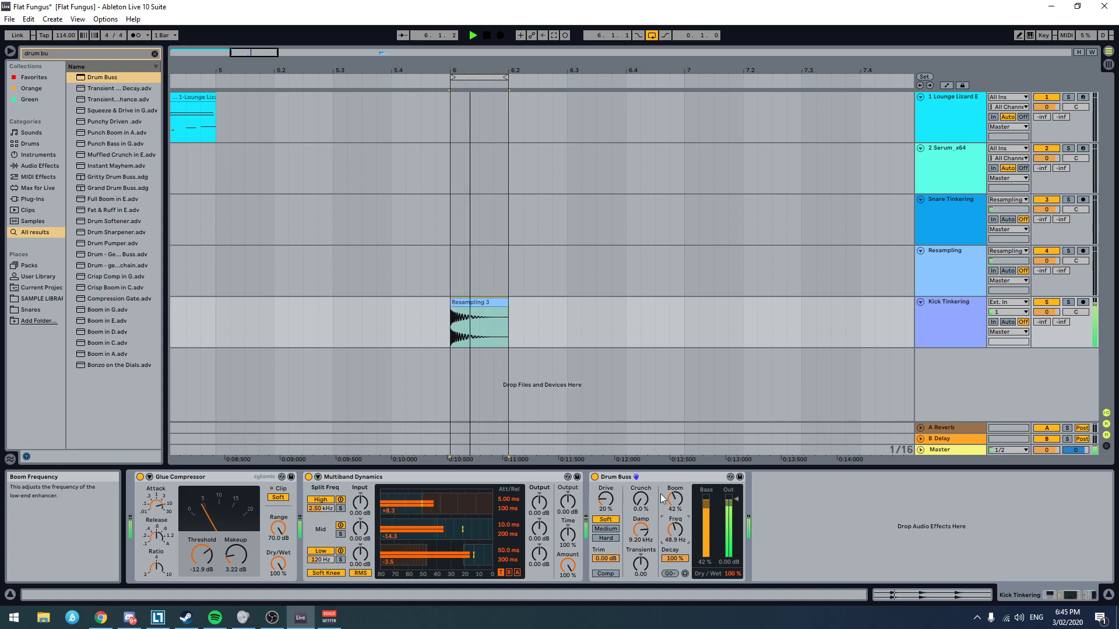
click(595, 477)
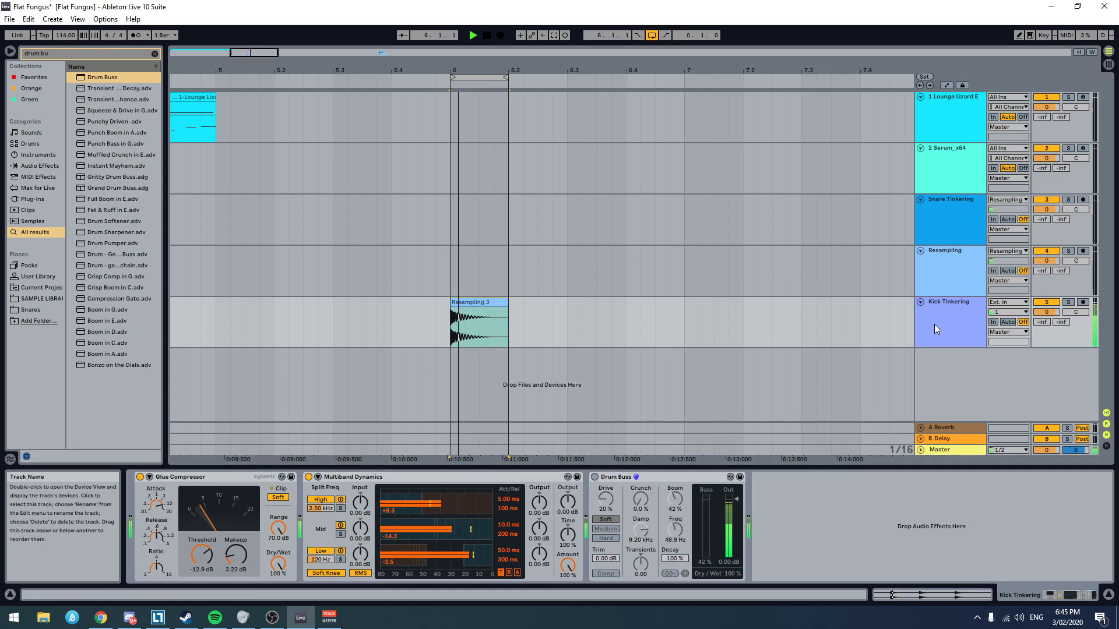
Step: Search the browser for "pro-q", add FabFilter Pro-Q 3 after Drum Buss to view the kick's spectrum, and close its window
key(ctrl+f)
text(pro-q)
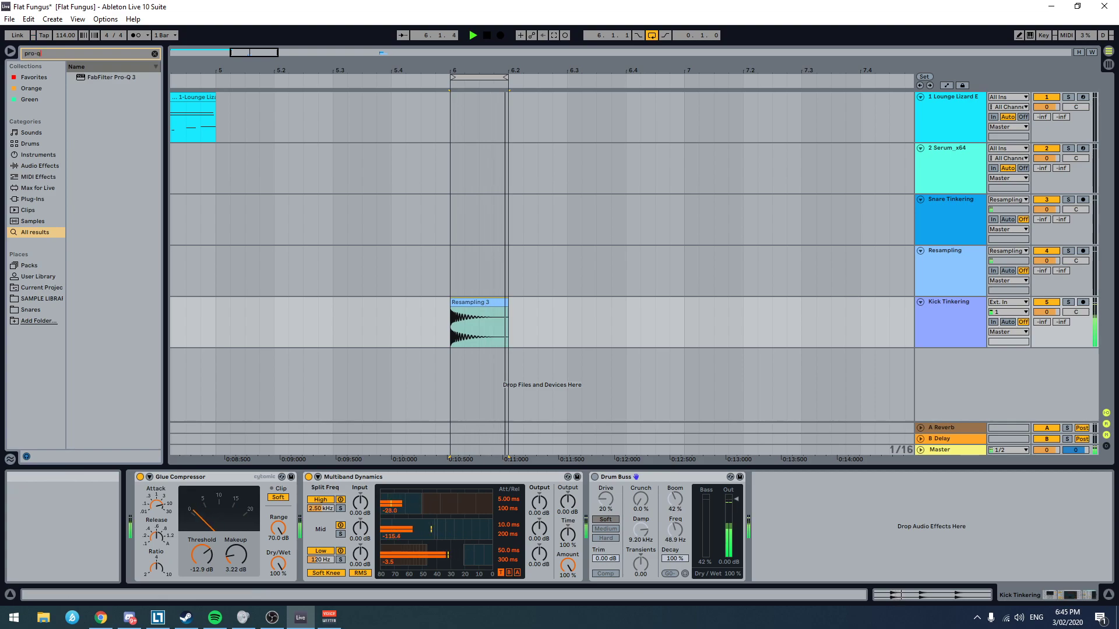
key(Down)
key(Return)
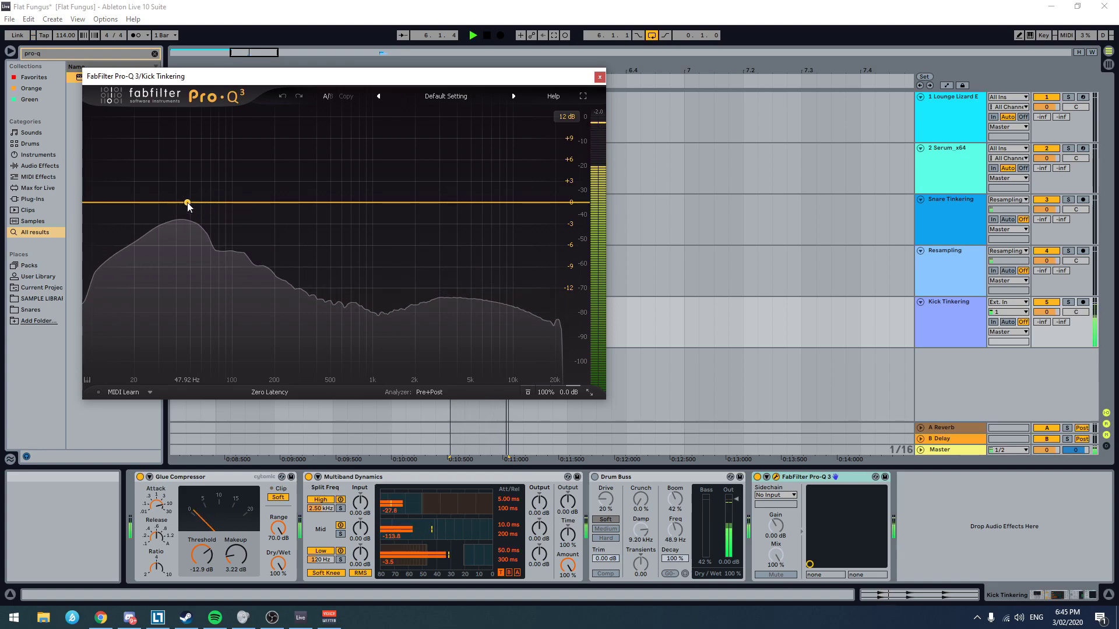
click(600, 77)
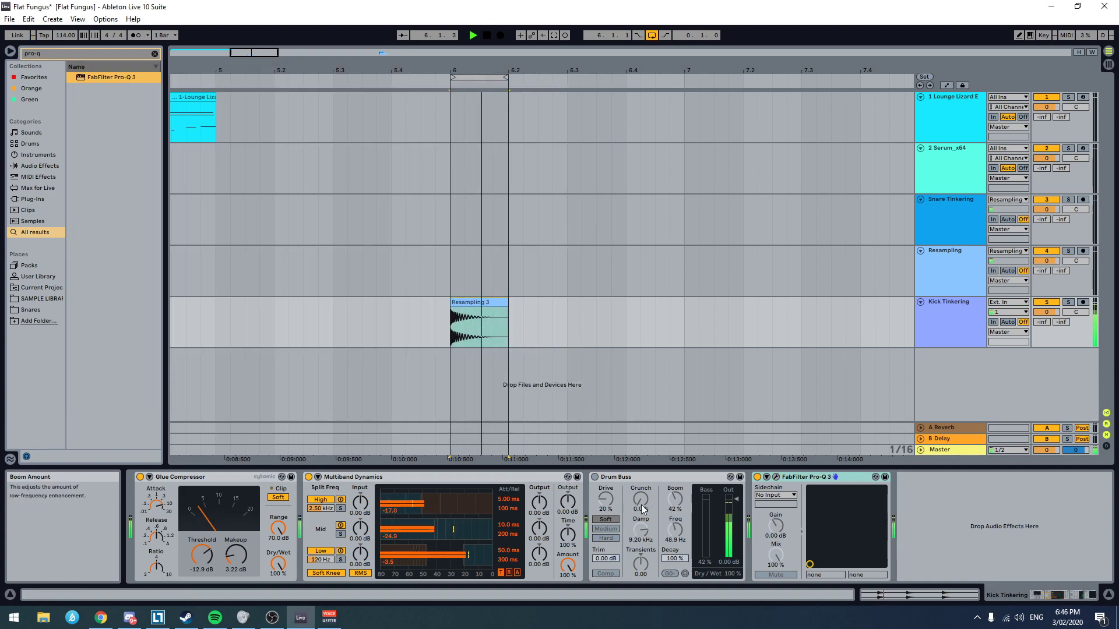
Step: Switch Drum Buss back on and set its Boom amount to 37%, frequency to 40.0 Hz and decay to 32%
click(594, 477)
click(675, 529)
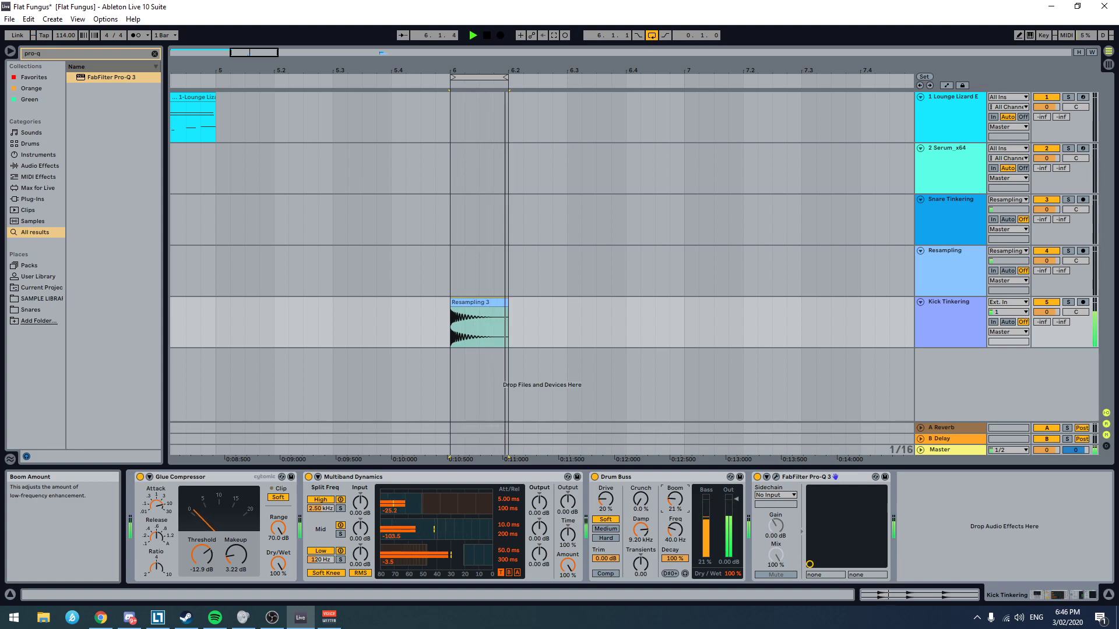
drag(674, 558, 674, 577)
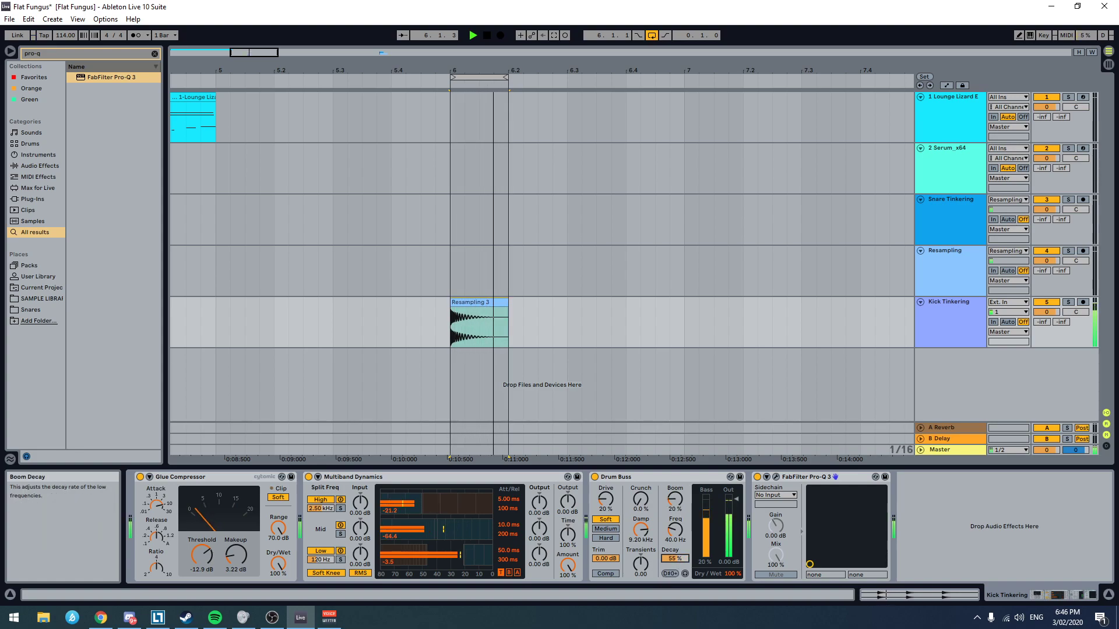
click(688, 489)
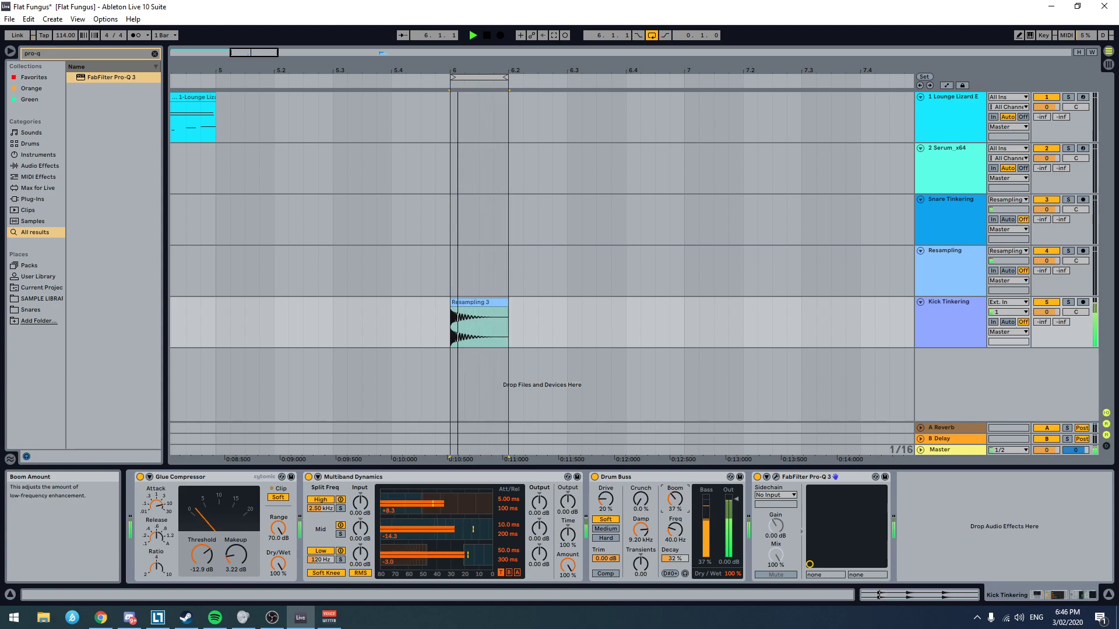
Step: Set the Drum Buss Crunch to 22%, Damp to 18.9 kHz and Transients to 0.10, and stop playback
drag(641, 500, 641, 481)
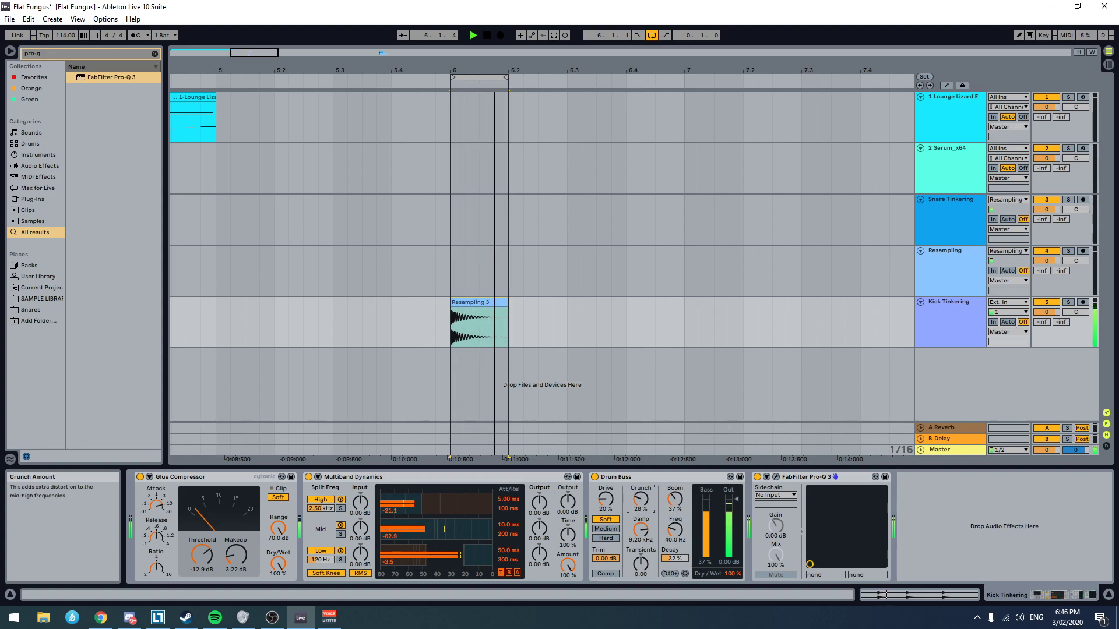
drag(638, 544, 638, 524)
drag(641, 563, 641, 554)
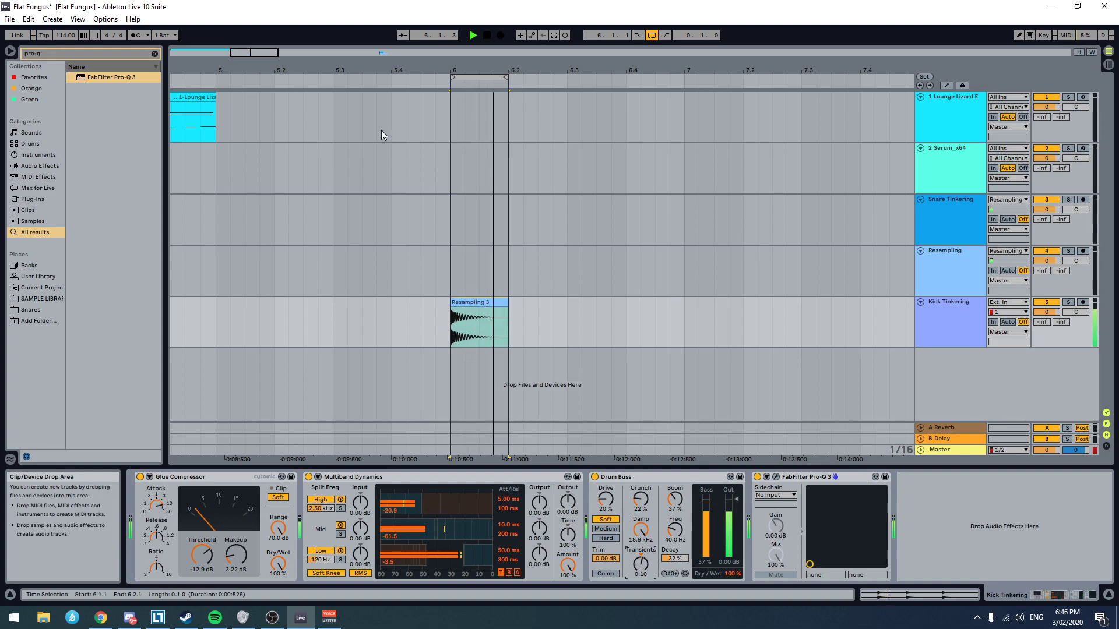
click(483, 303)
key(space)
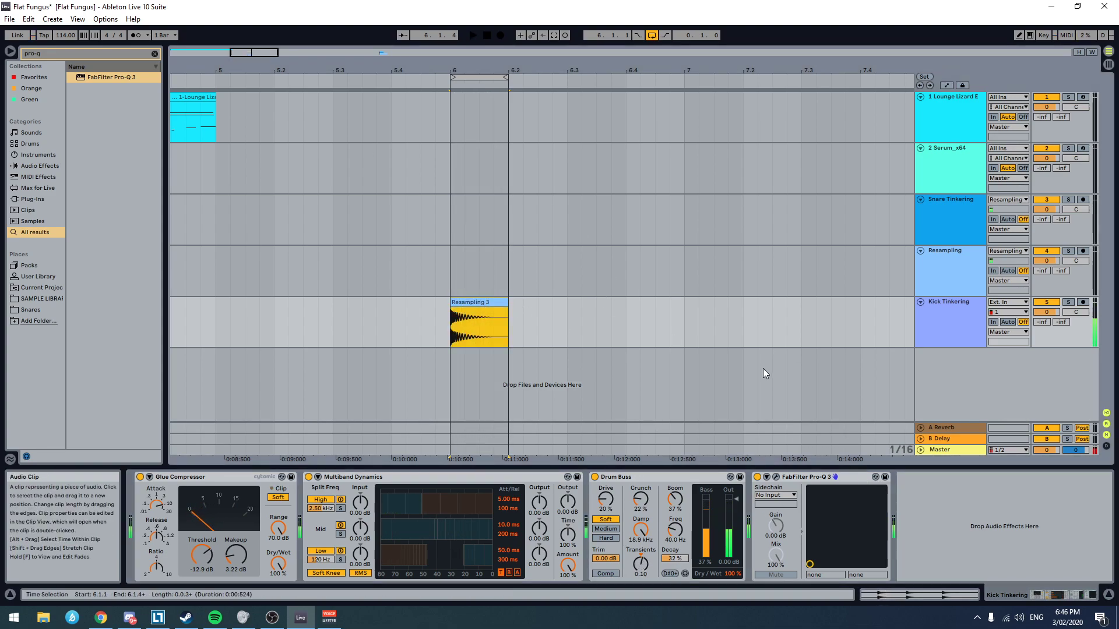
Step: Arm the Resampling track and record the processed kick onto it from bar 6
scroll(591, 309, down, 5)
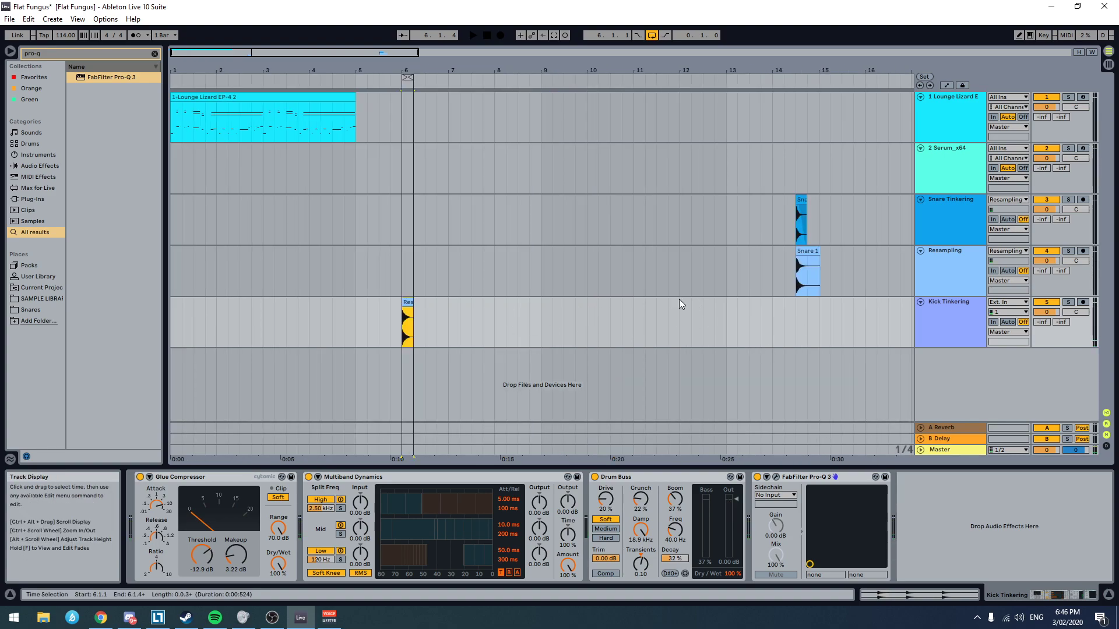
click(1083, 250)
click(518, 268)
click(400, 272)
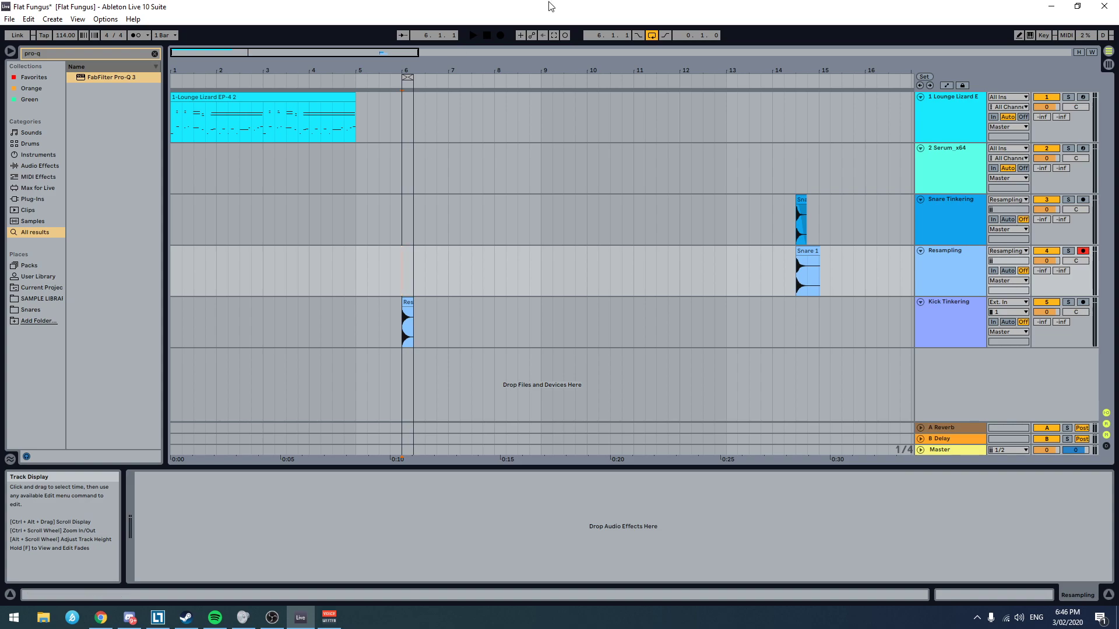
click(500, 35)
key(space)
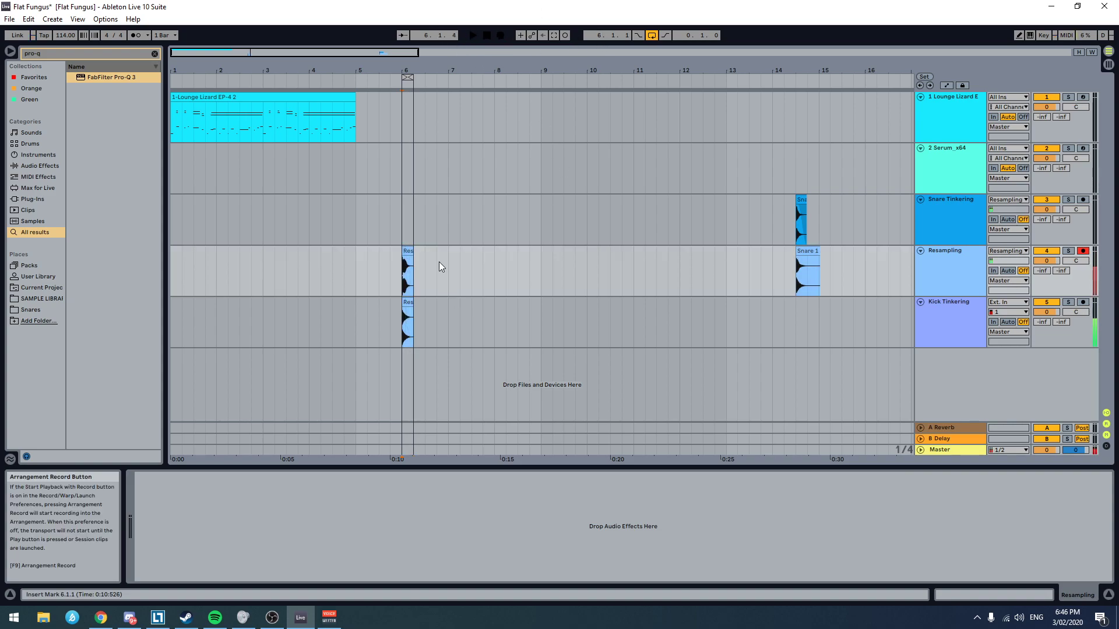
Step: Rename the newly recorded clip on the Resampling track as Kick 1
click(408, 274)
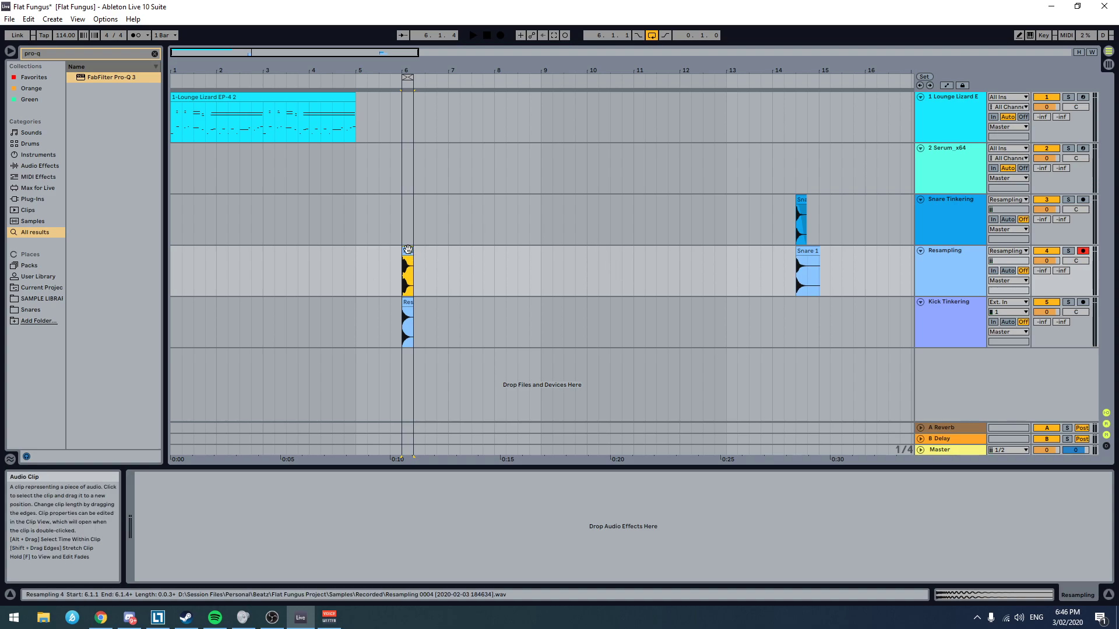
text(z)
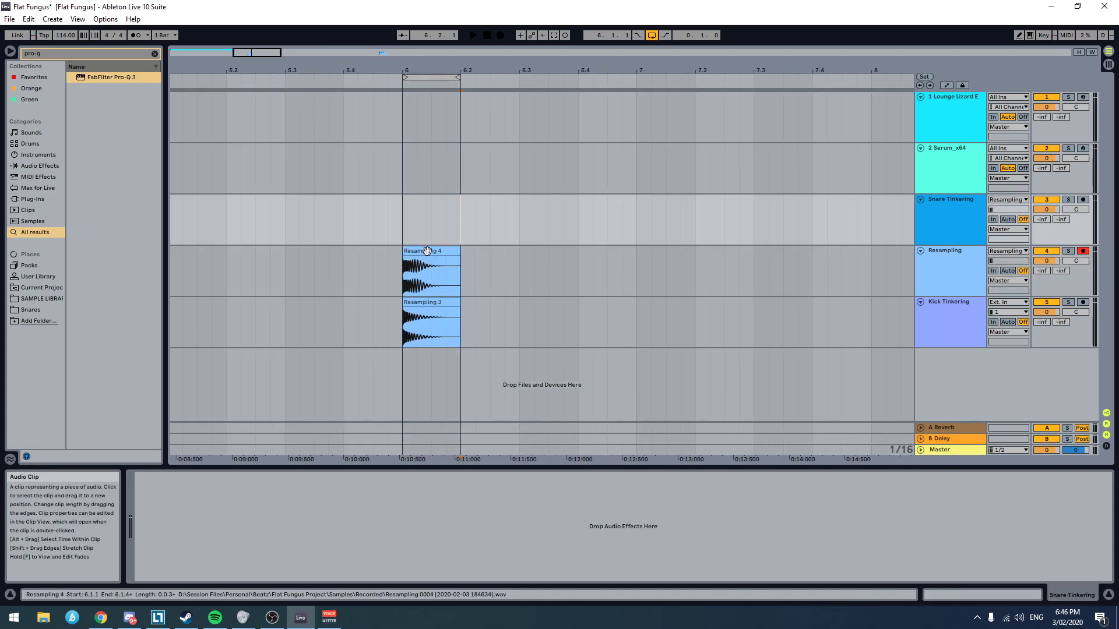
text(Kick 1)
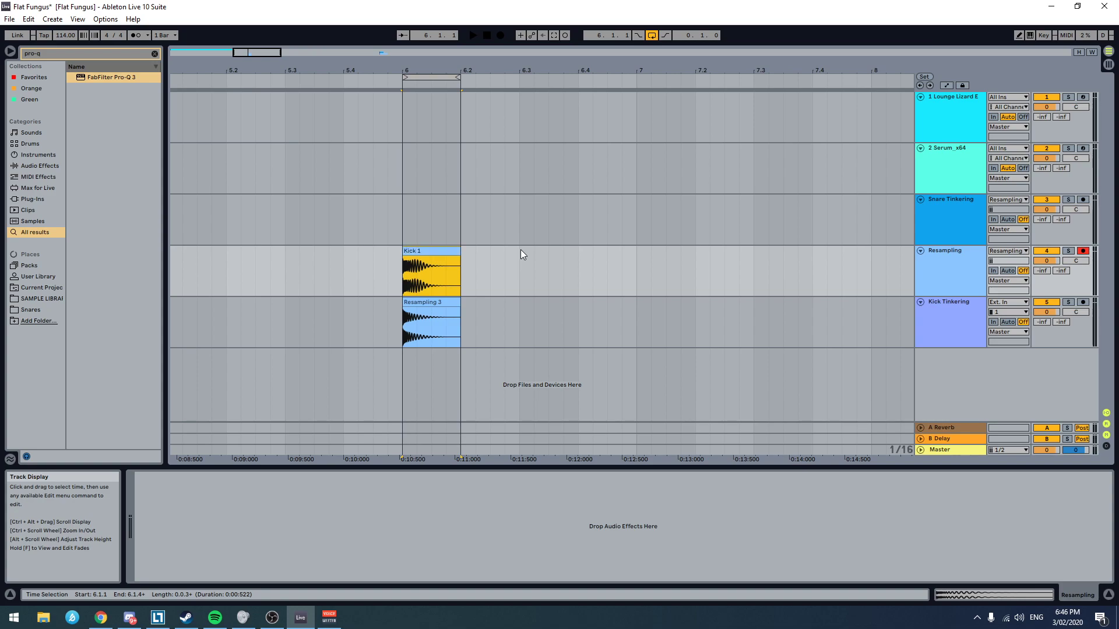
key(Return)
Step: Clear the User Library search and create a new subfolder named Flat Fungus inside the Flat Fungus song folder
click(43, 276)
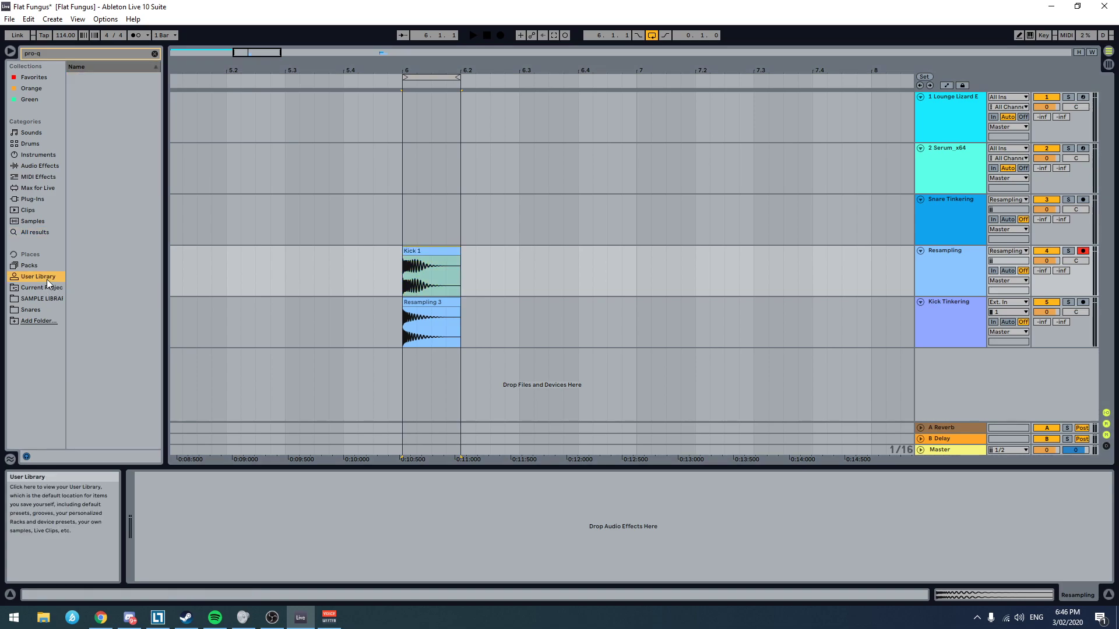
click(154, 54)
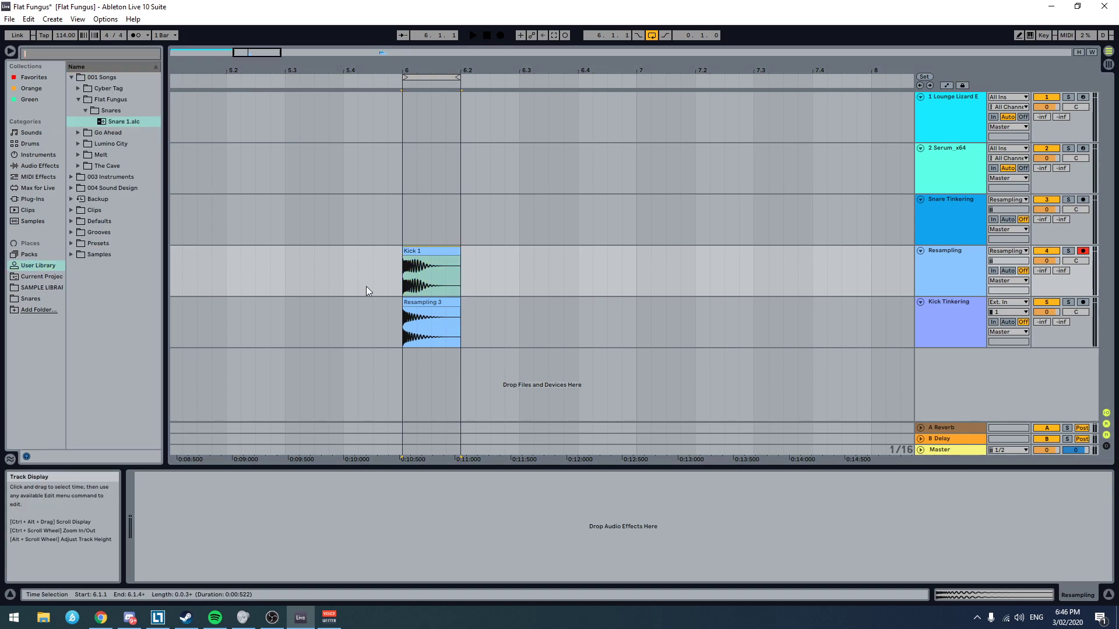
right_click(123, 100)
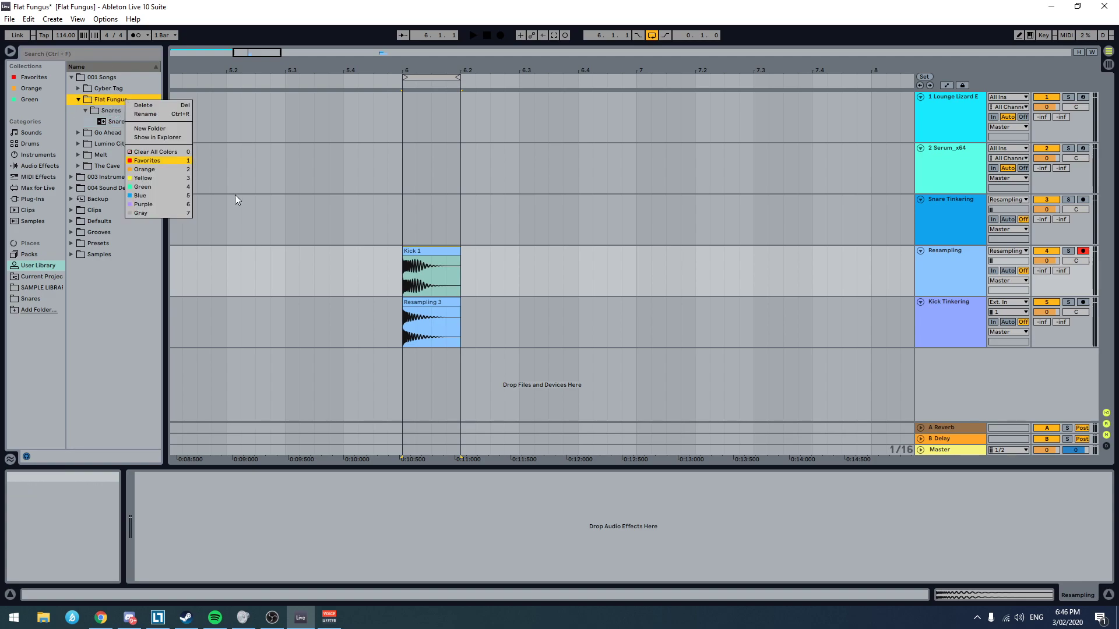
click(149, 129)
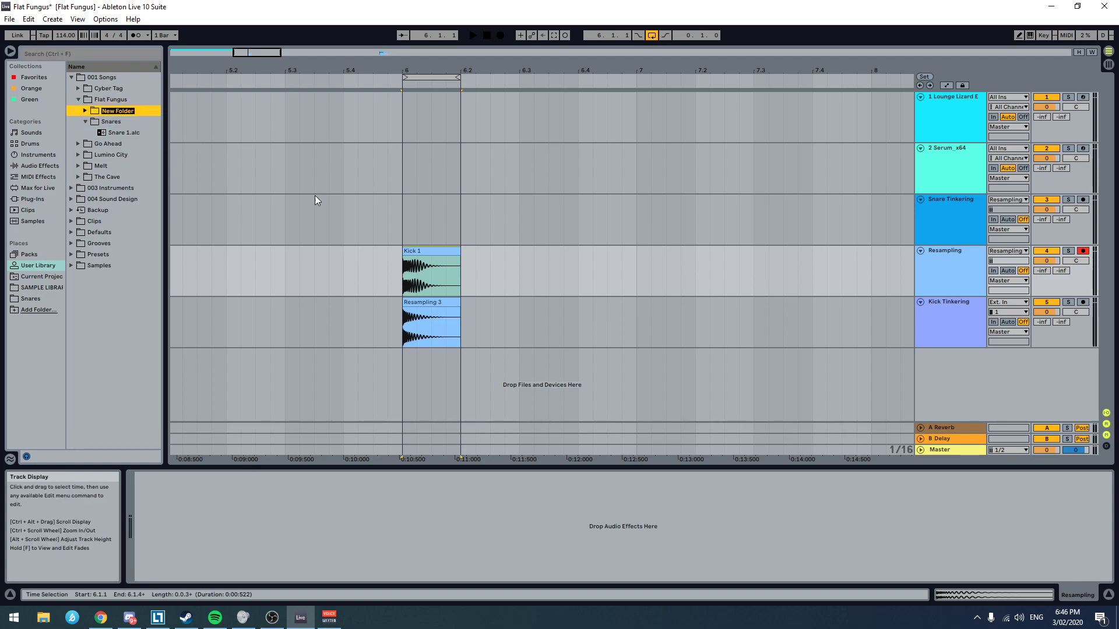
text(Flat Fungus)
key(Return)
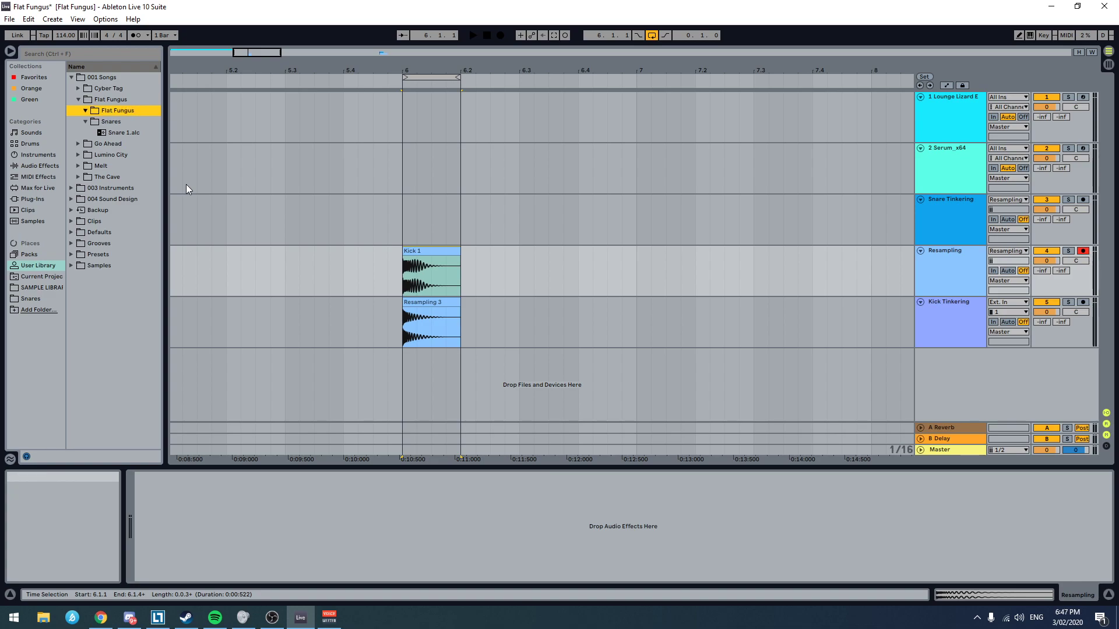
Step: Rename the new subfolder as Kicks and save the Kick 1 clip into it
click(432, 305)
click(437, 251)
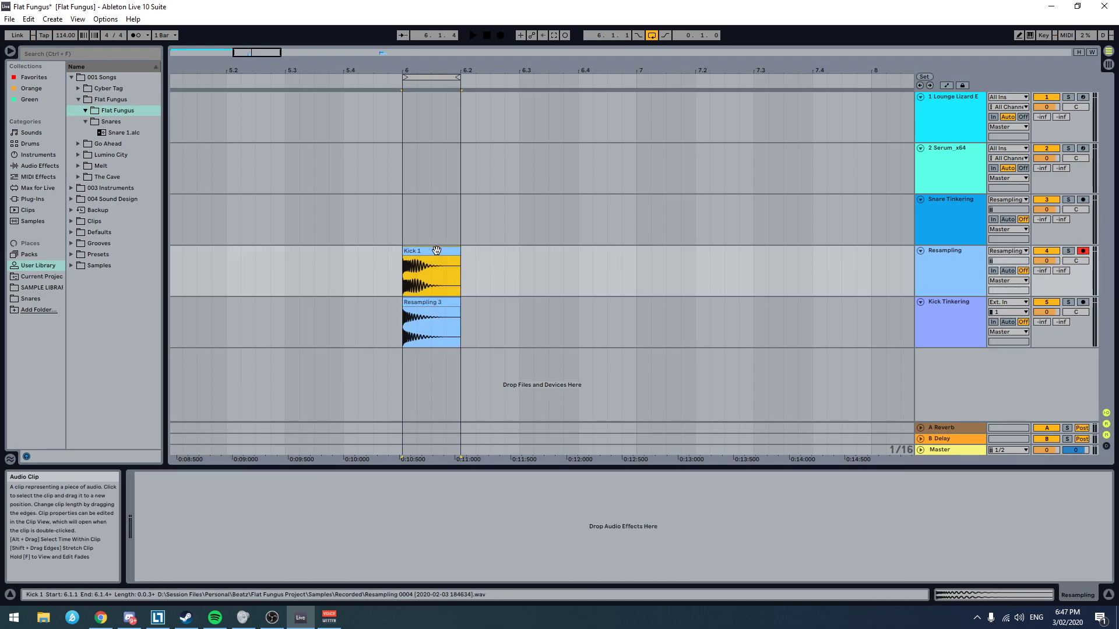
right_click(130, 110)
click(114, 113)
text(Kicks)
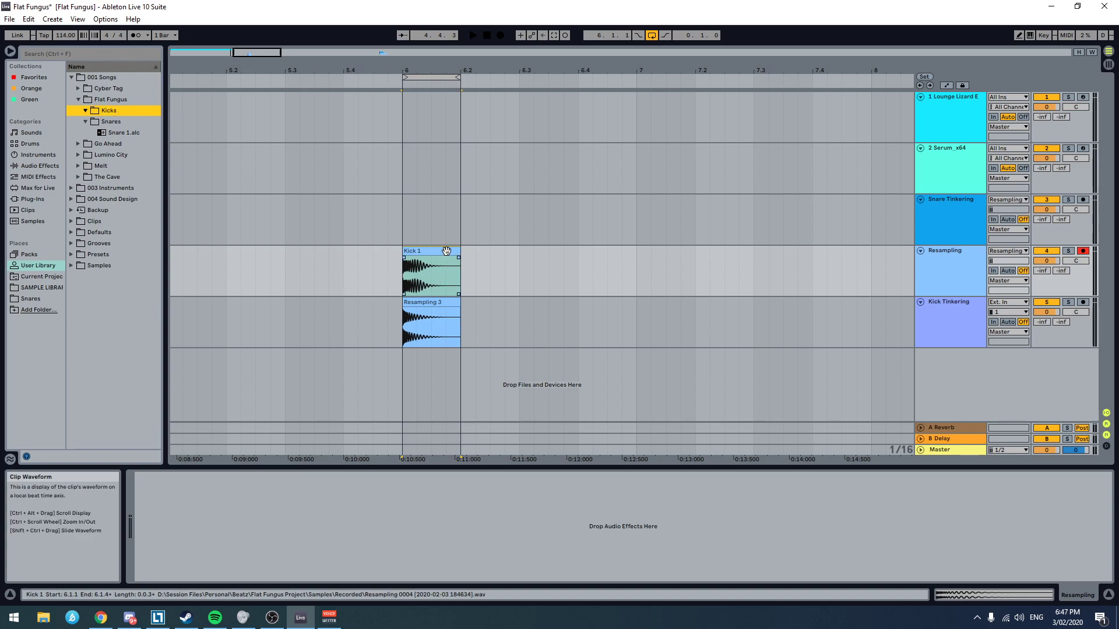
drag(449, 252, 151, 109)
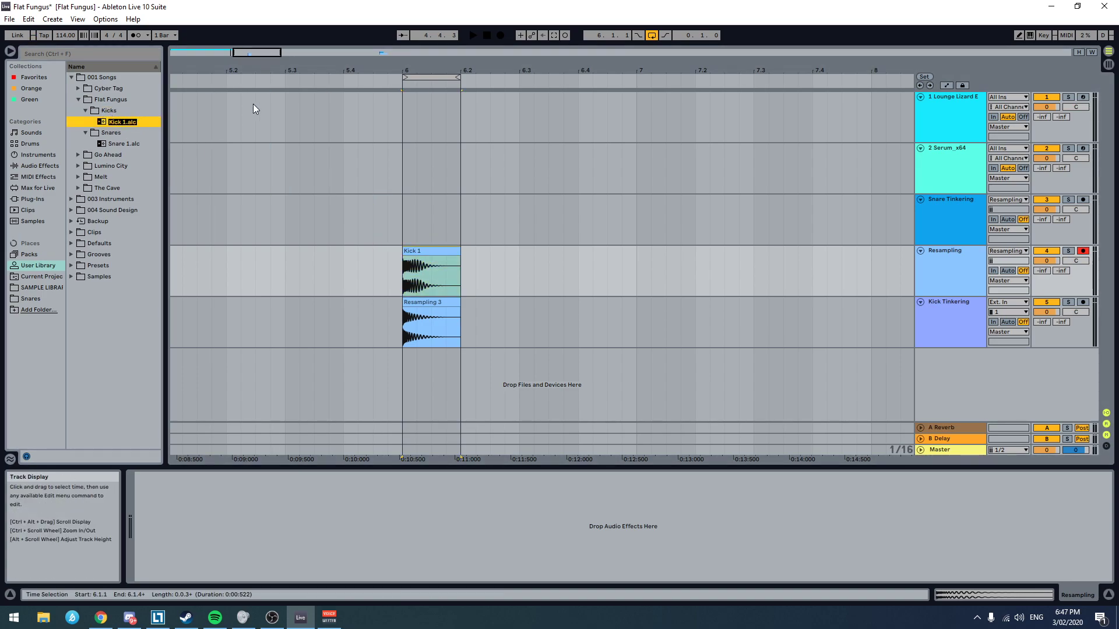
Step: Insert a new MIDI track below the Kick Tinkering track
scroll(306, 328, left, 8)
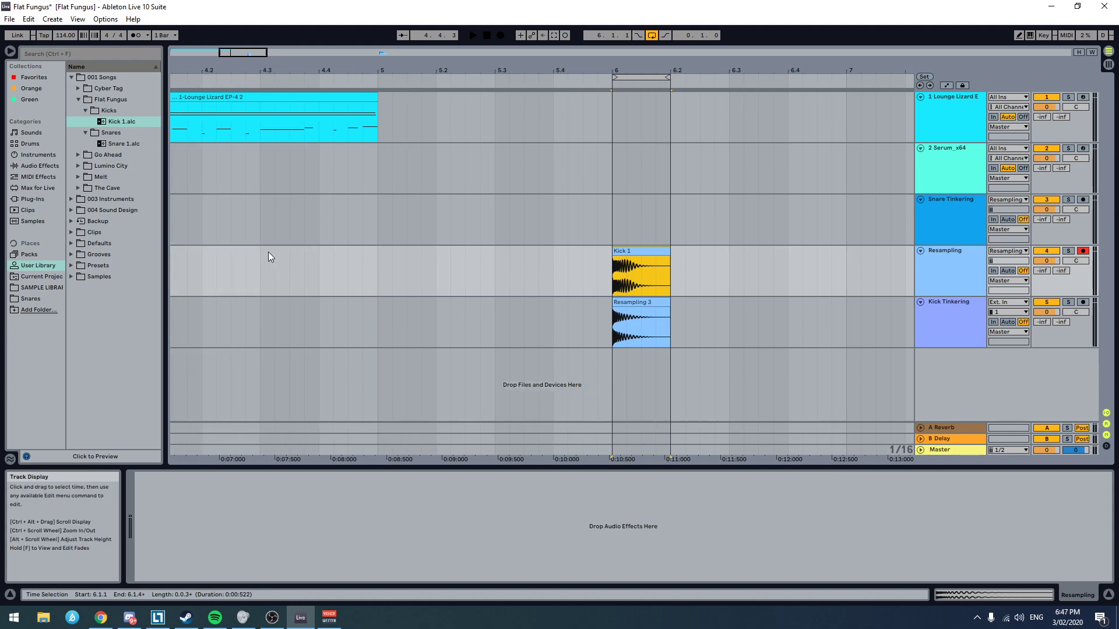
click(678, 326)
scroll(350, 256, left, 4)
scroll(348, 256, down, 8)
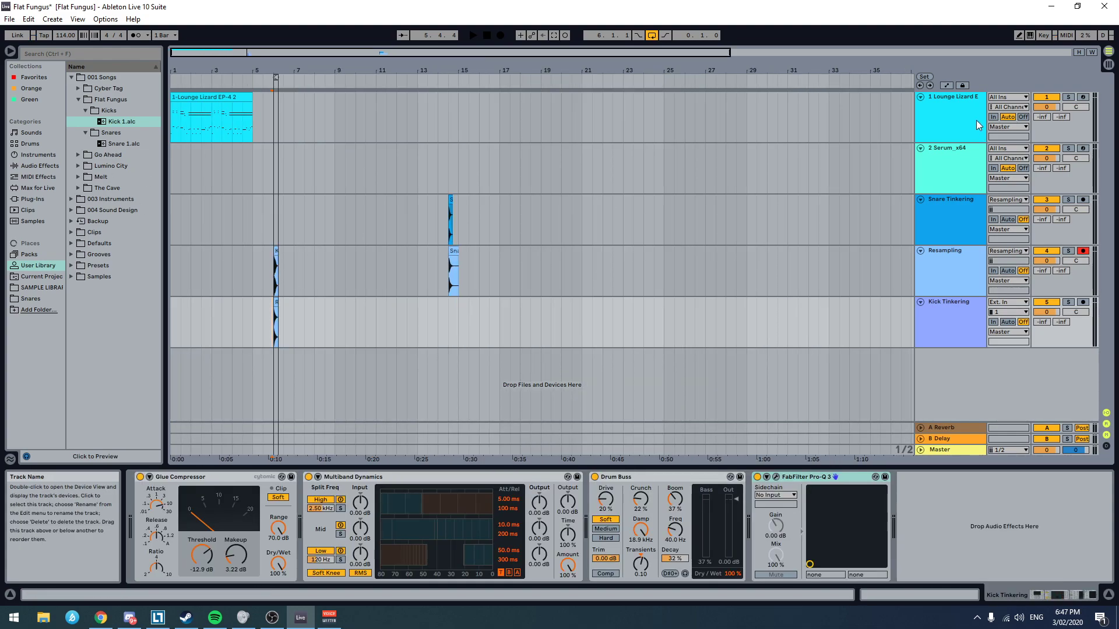
key(ctrl+shift+t)
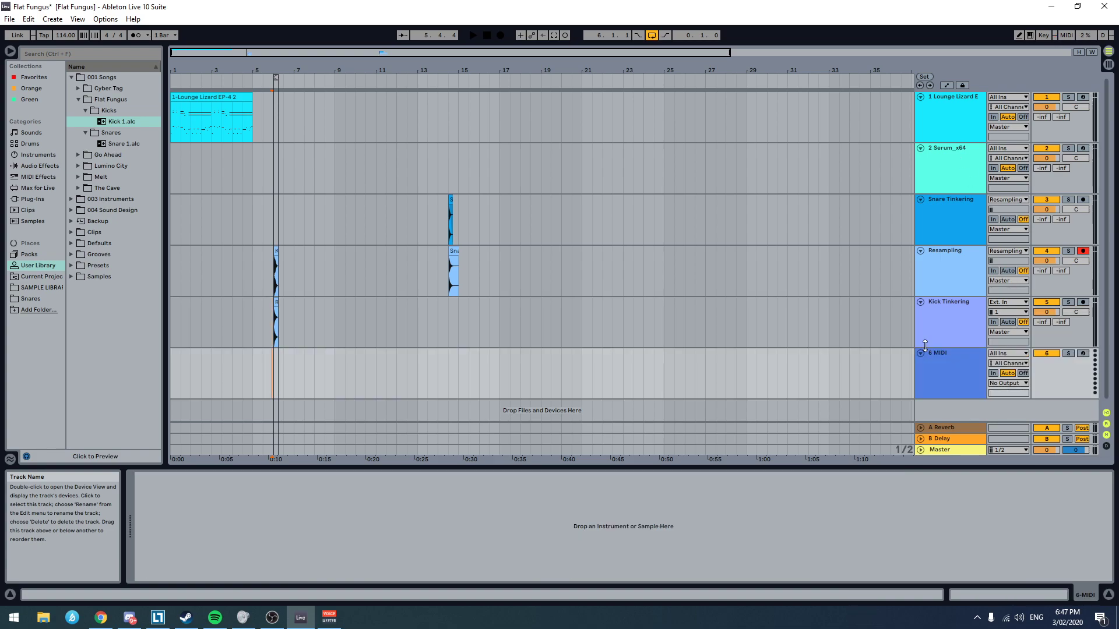
Step: Search the browser for "Drum Rack" and load an empty Drum Rack onto the new MIDI track
key(ctrl+f)
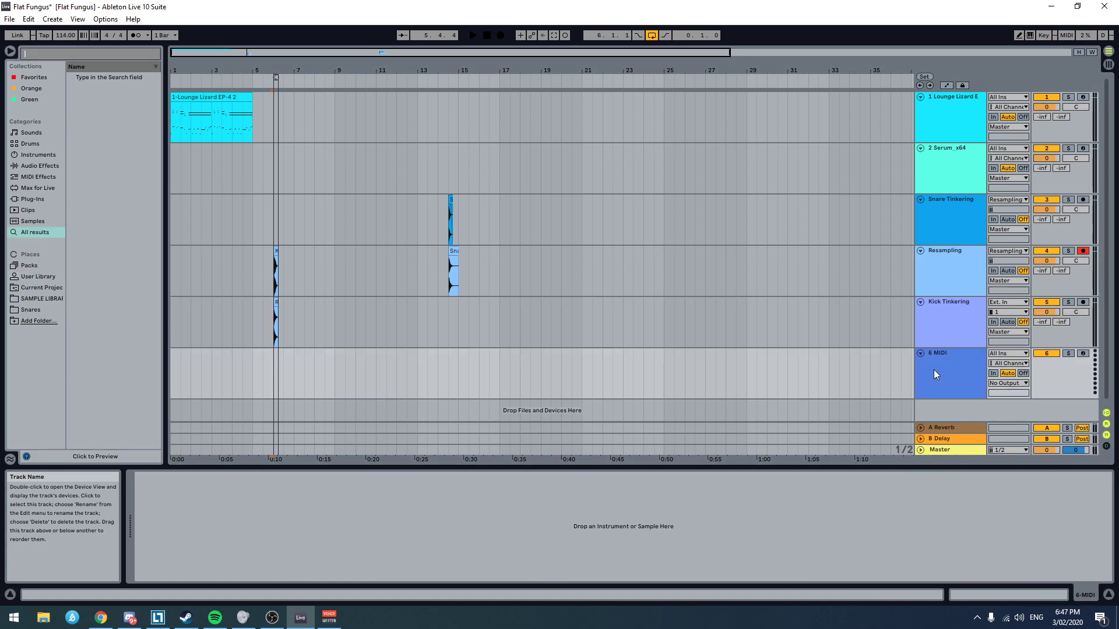
text(Drum Rack)
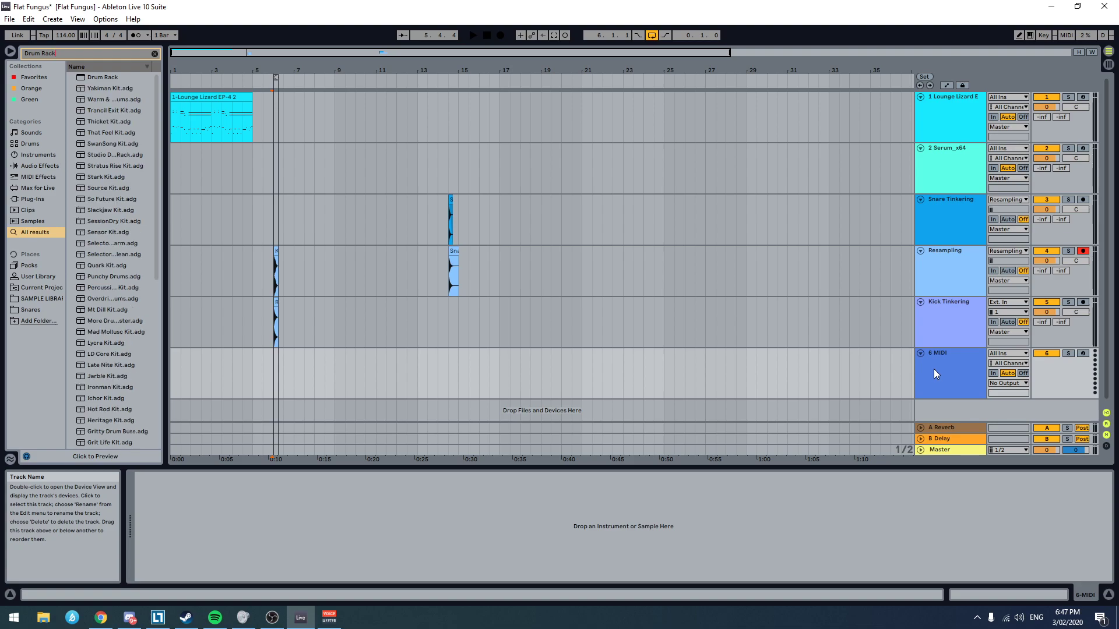
key(Down)
key(Return)
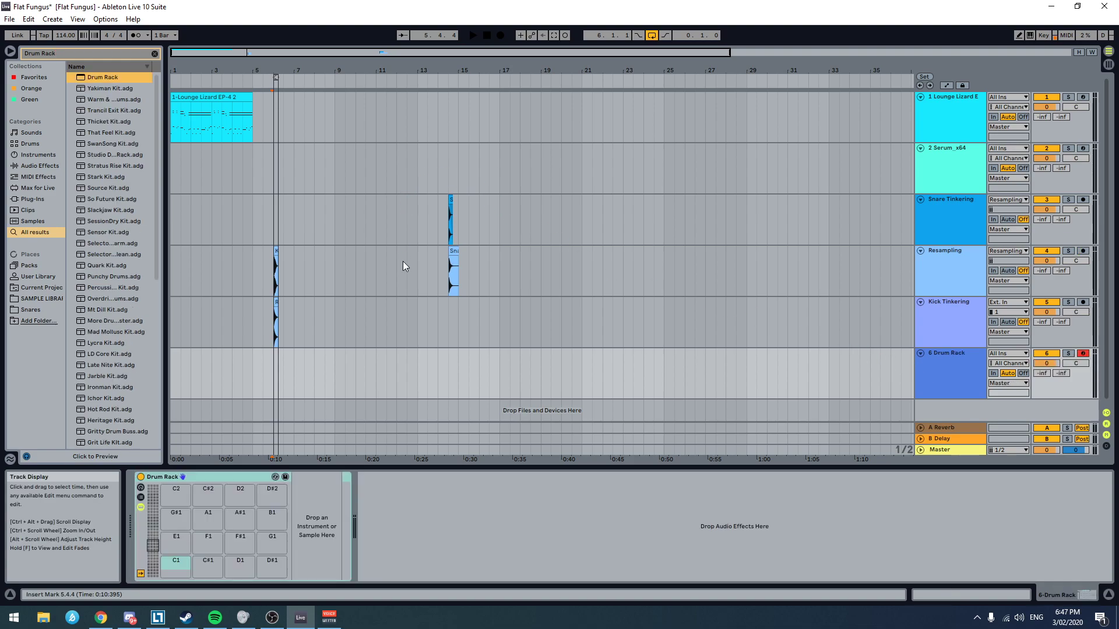
Step: Load the Kick 1 clip onto the Drum Rack's C1 pad and the Kick Tinkering clip onto its C#1 pad
click(292, 255)
scroll(292, 257, up, 5)
scroll(277, 265, left, 3)
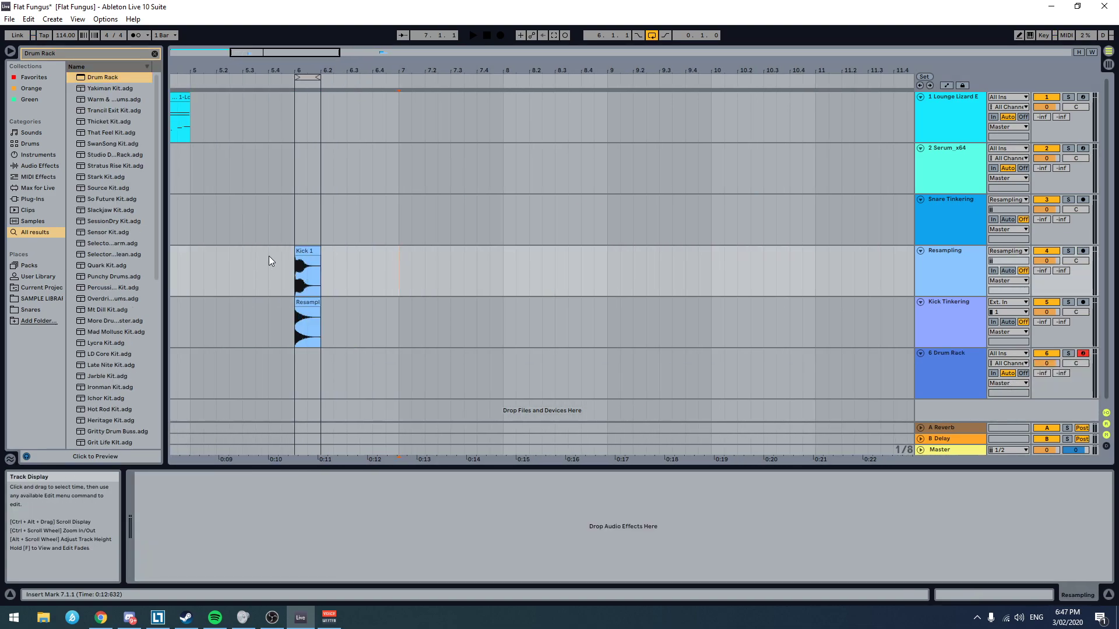
click(954, 379)
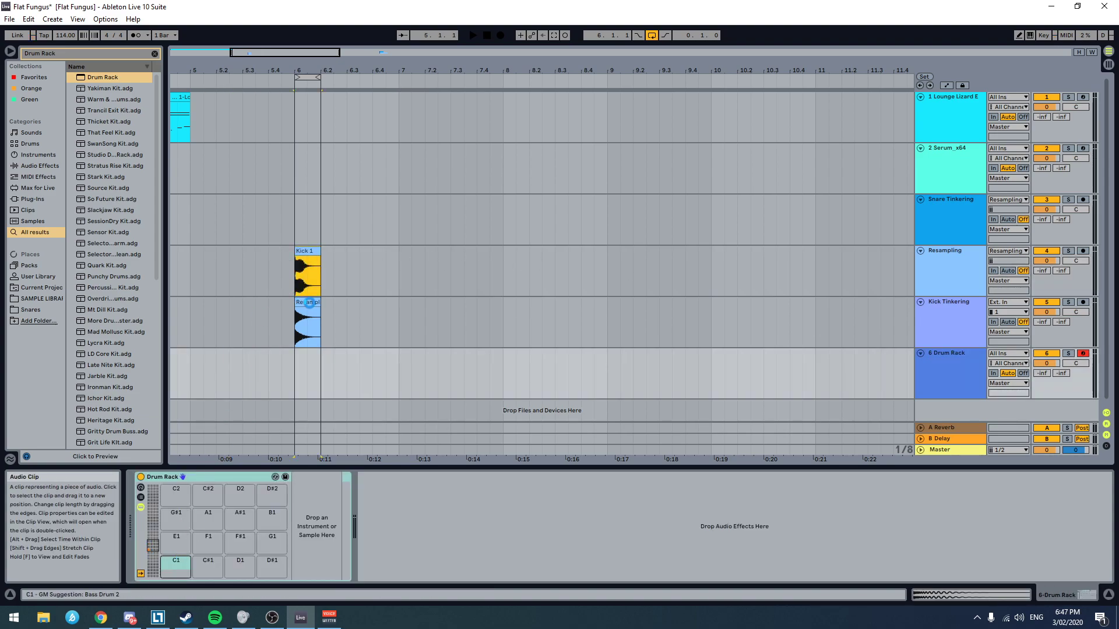
drag(309, 302, 176, 565)
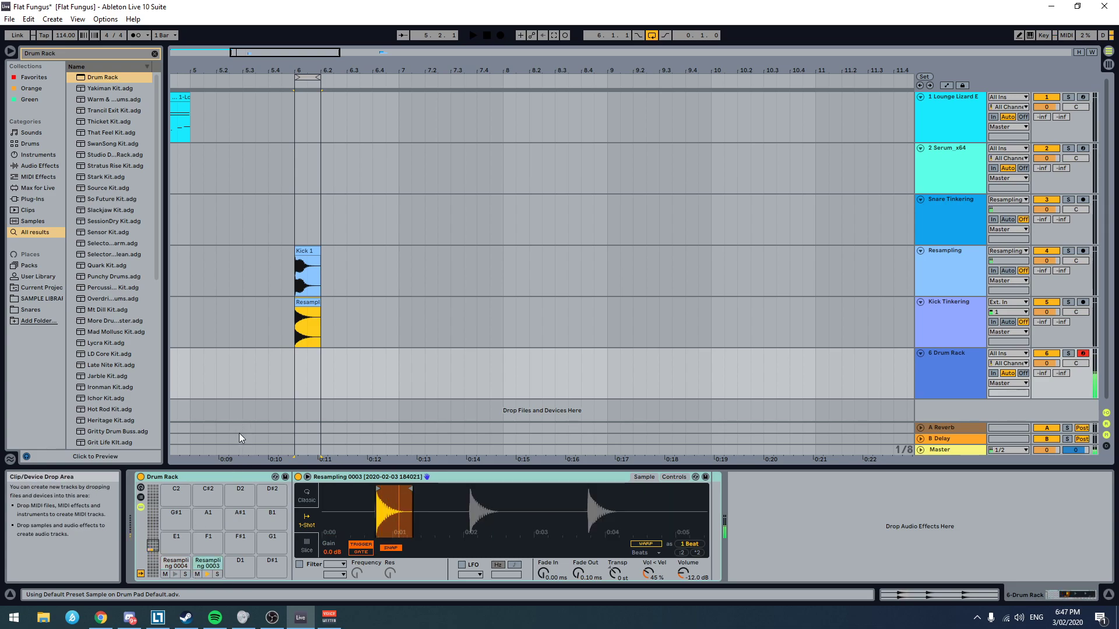
Step: Delete the unprocessed kick sample from the Drum Rack's C#1 pad
scroll(482, 376, down, 5)
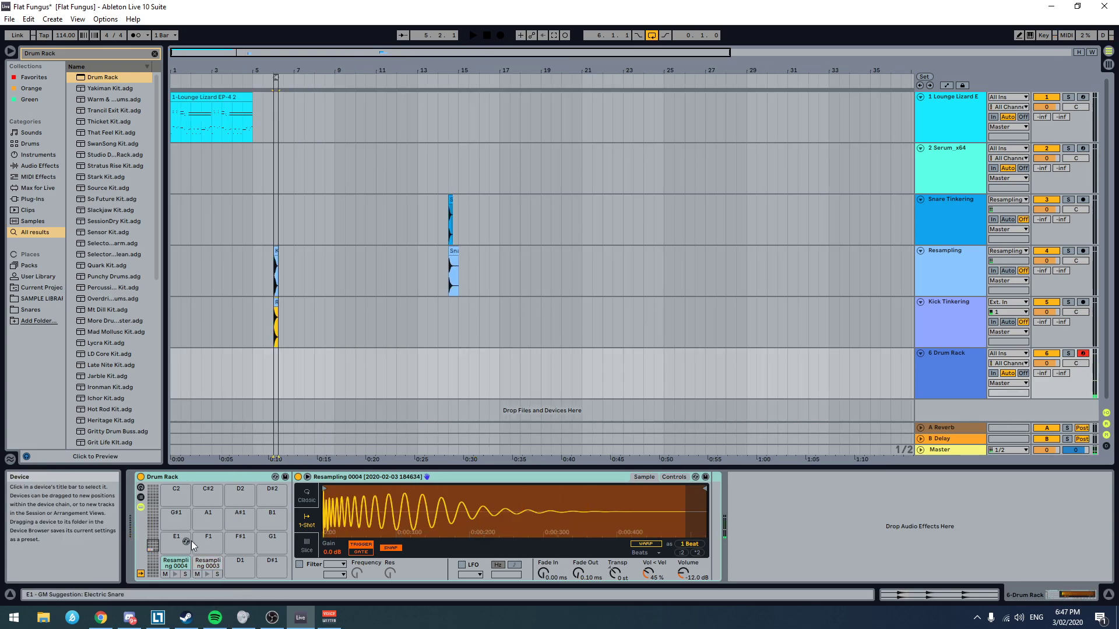
click(208, 563)
key(Delete)
scroll(310, 250, up, 8)
scroll(577, 271, down, 8)
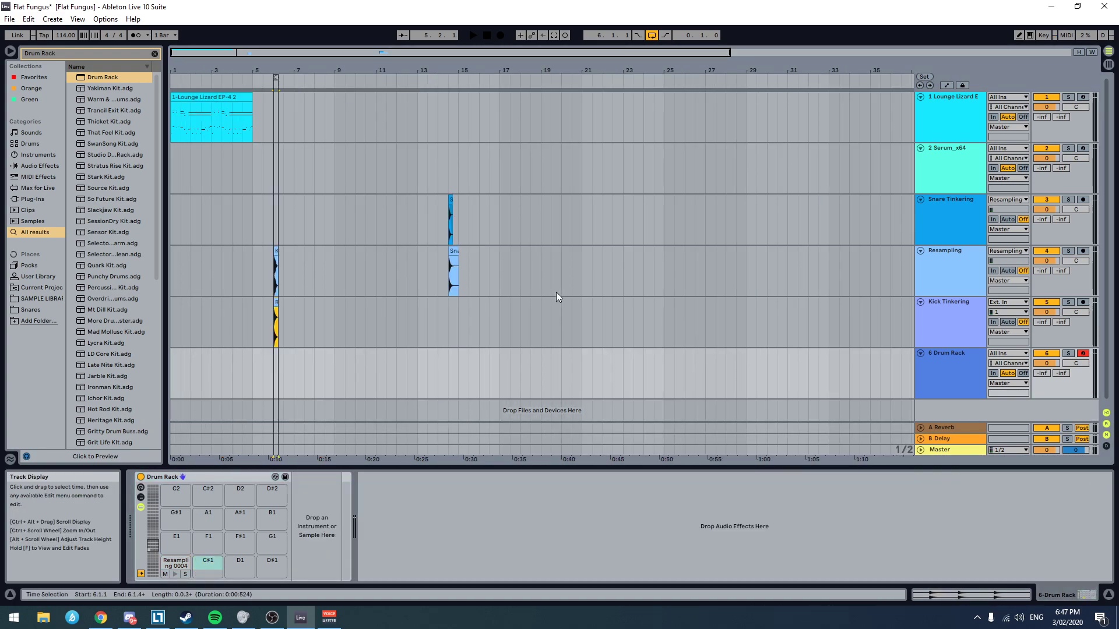
Step: Clear the User Library search and load Snare 1 from the Flat Fungus Snares folder onto the C#1 pad
click(37, 277)
click(71, 78)
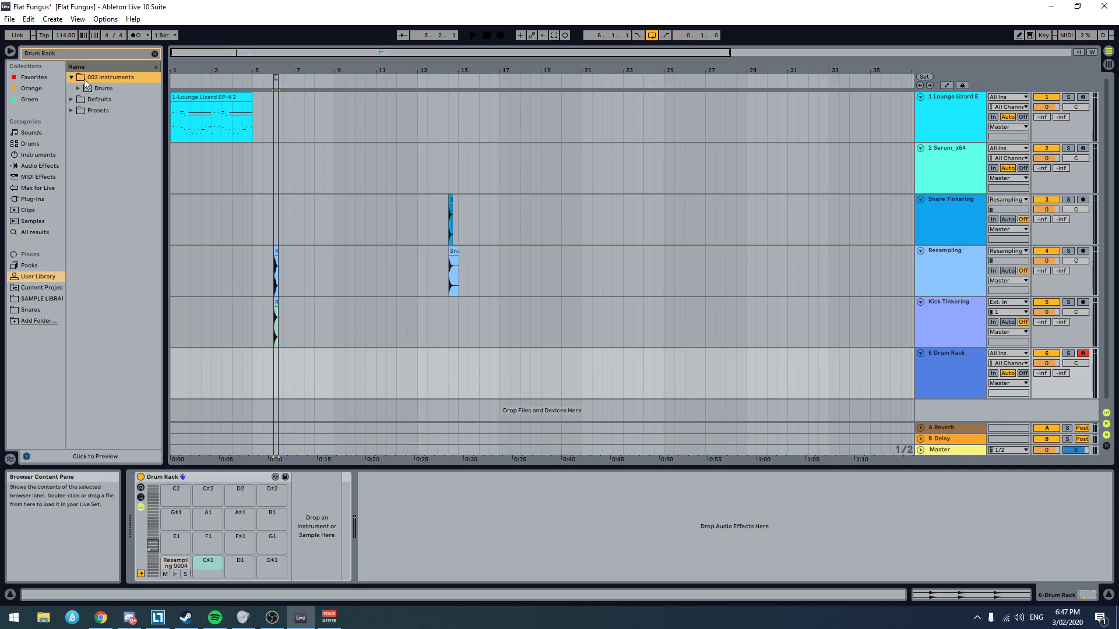
click(78, 88)
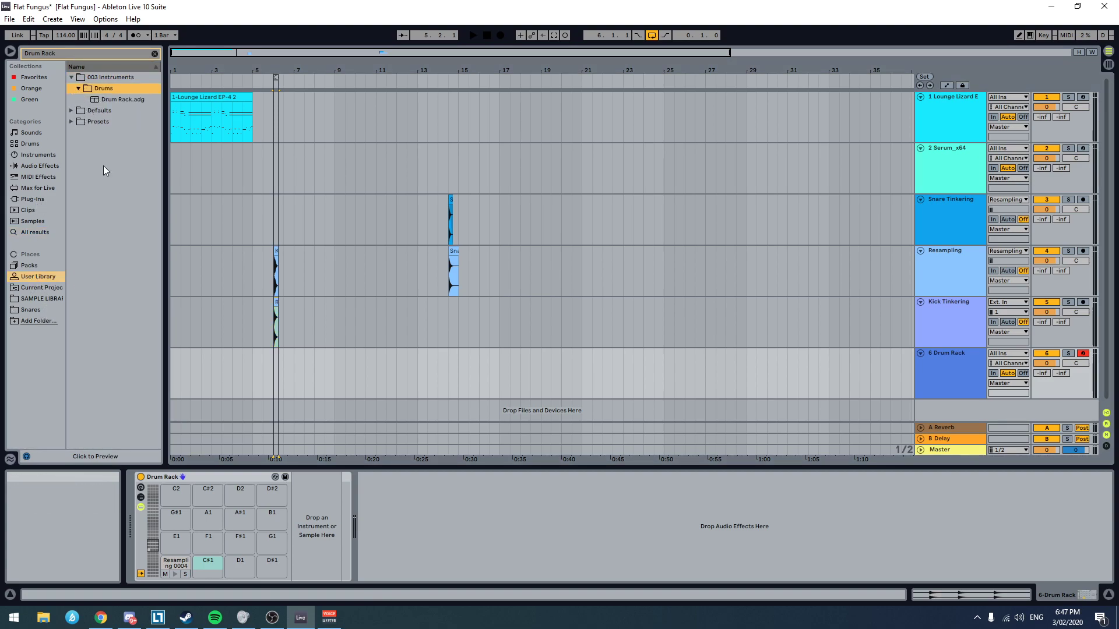
drag(164, 53, 160, 53)
click(152, 54)
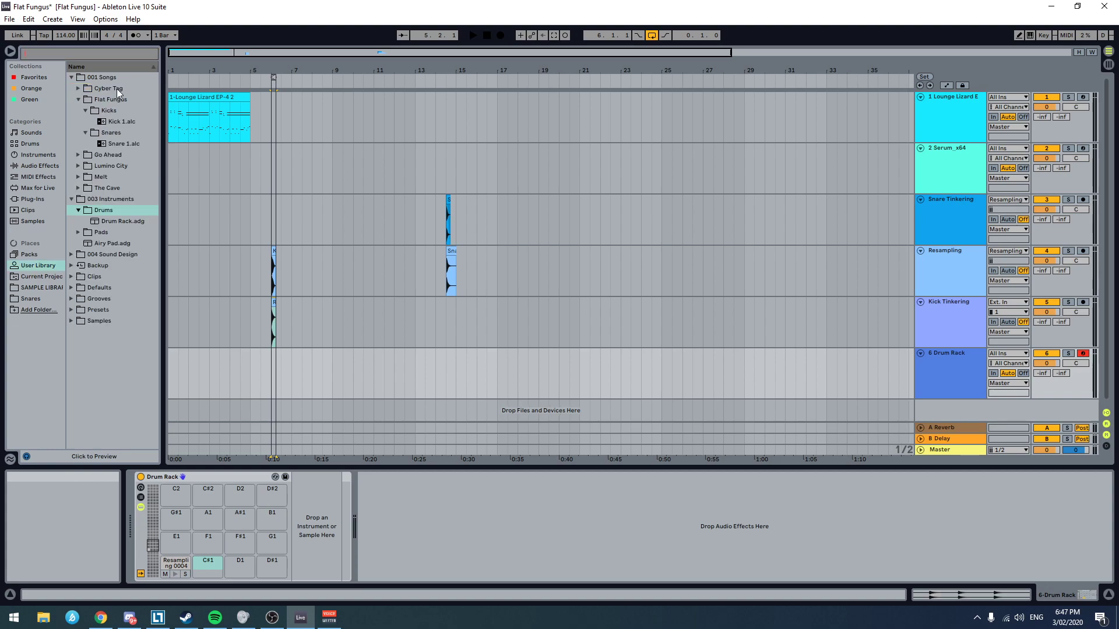
click(108, 145)
drag(128, 279, 234, 561)
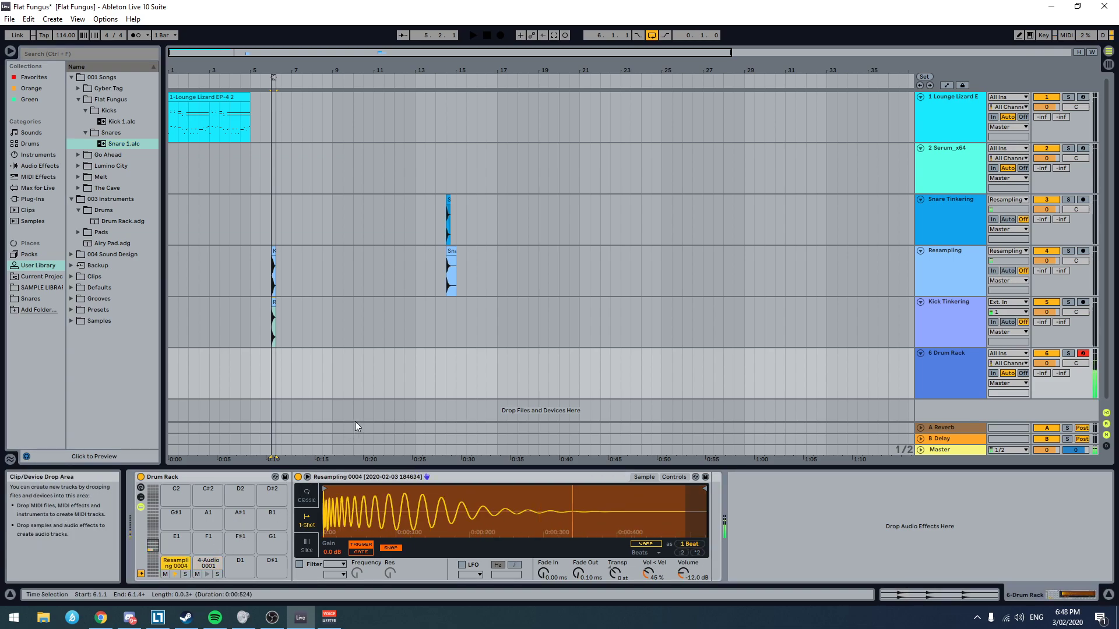
drag(248, 216, 259, 316)
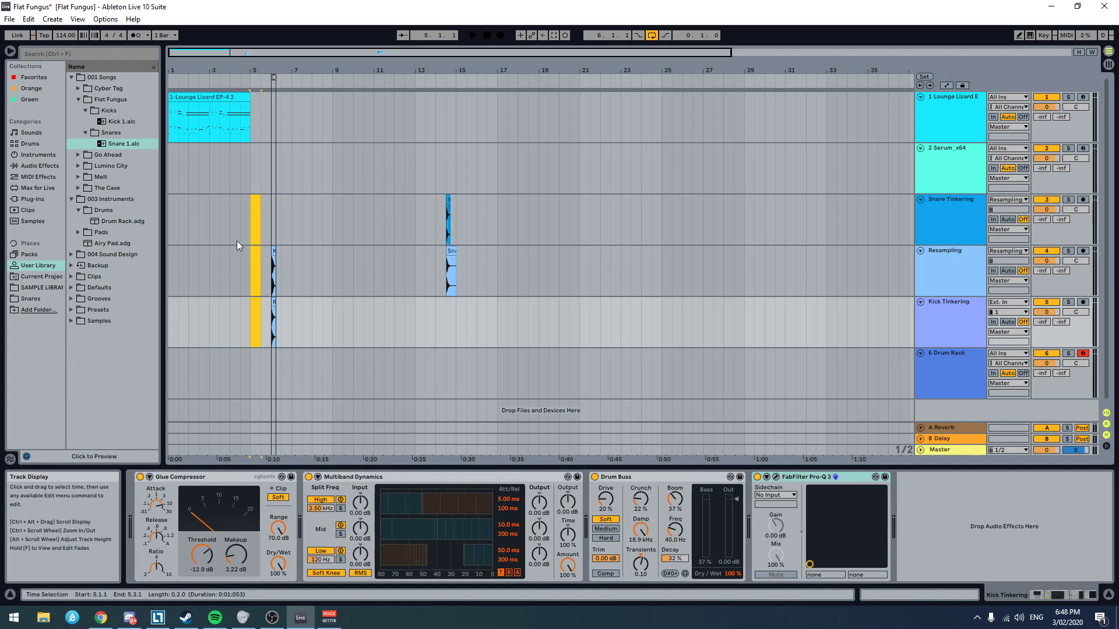
click(227, 217)
scroll(231, 275, up, 5)
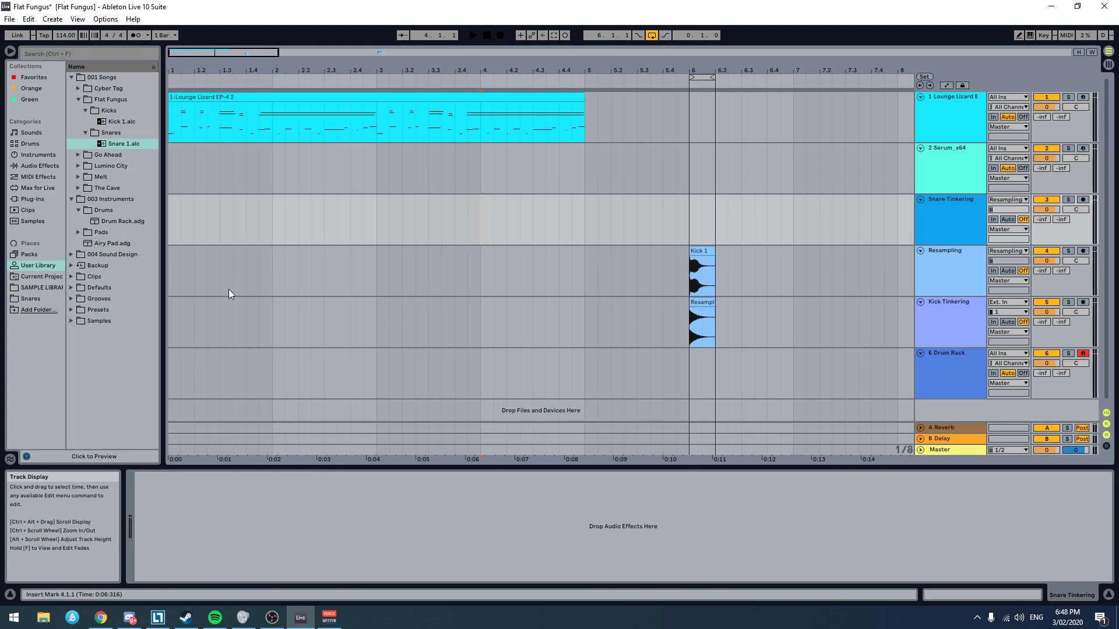
click(169, 262)
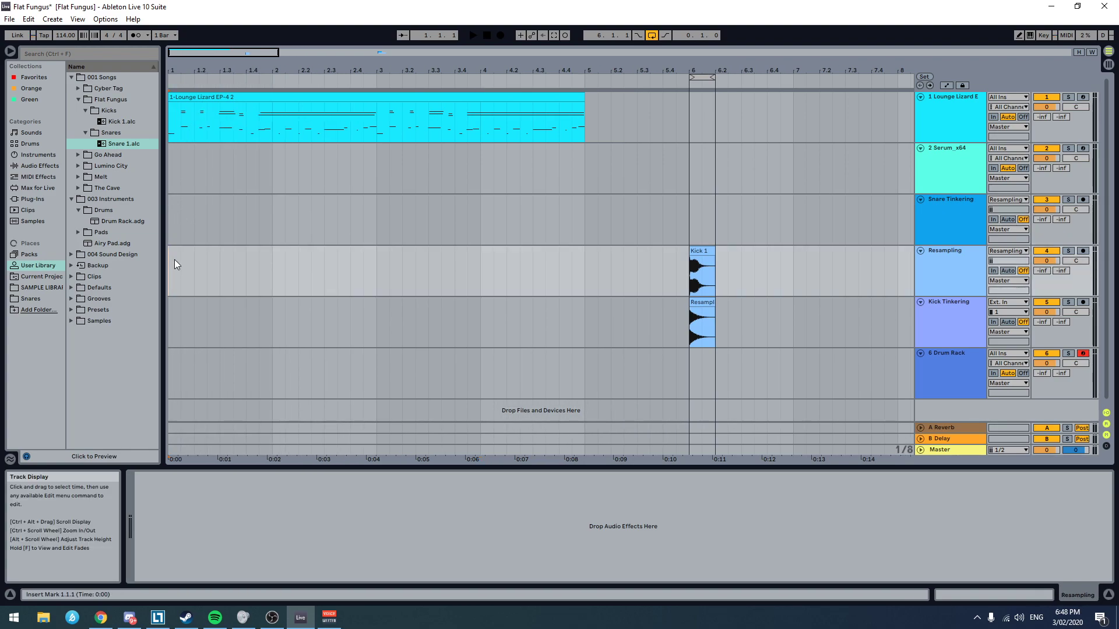
Step: Move the Drum Rack track to the top of the arrangement and rename it Shit Drums
click(945, 380)
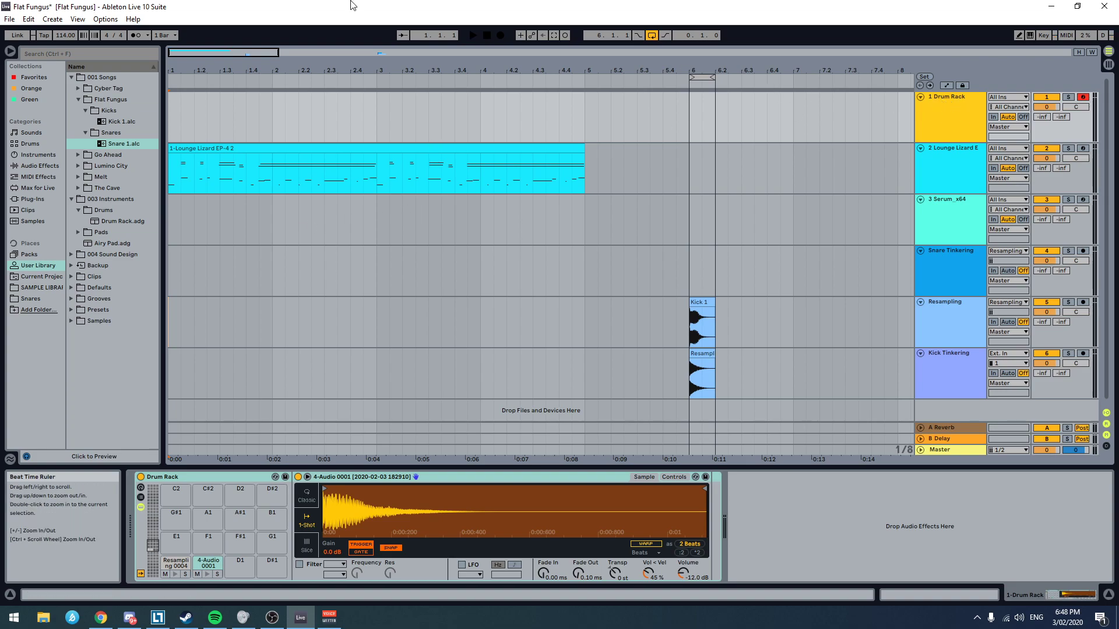
key(ctrl+r)
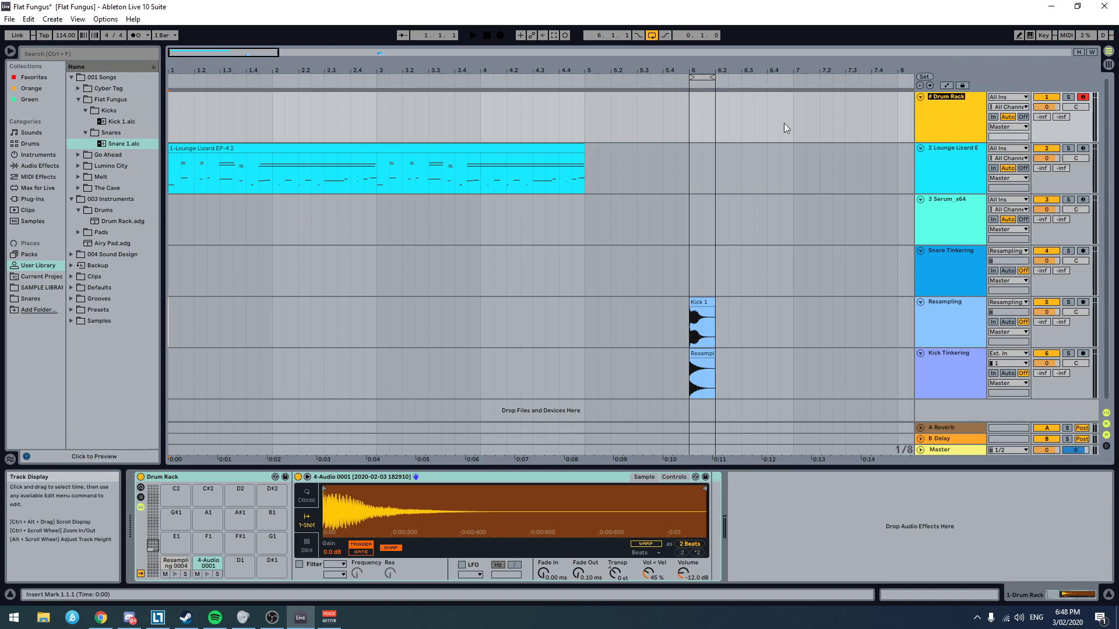
text(Shit Drums)
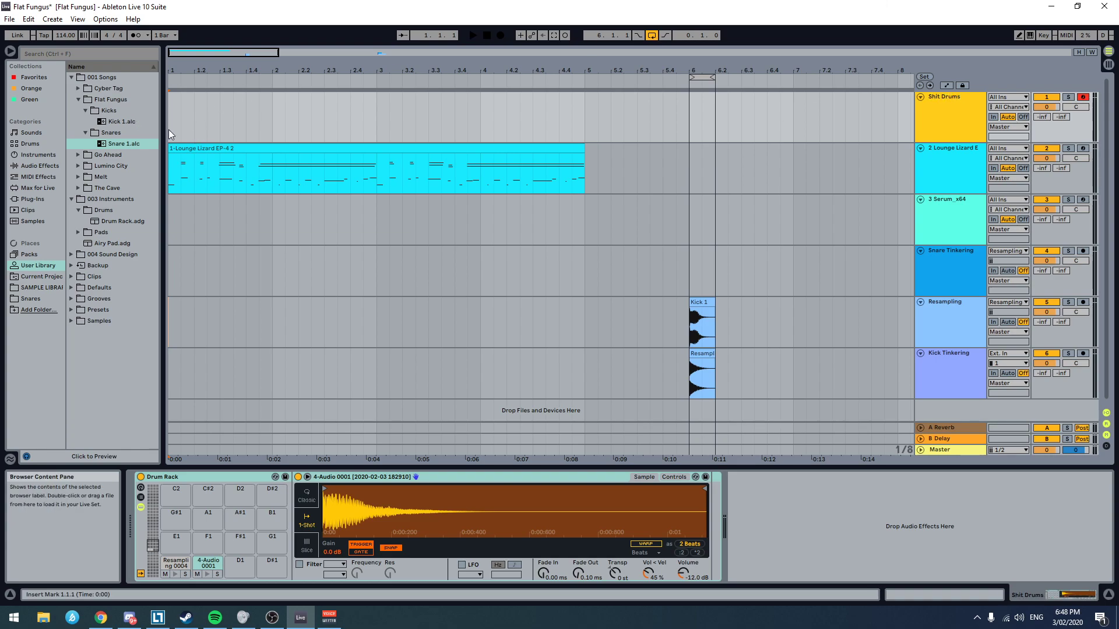
click(169, 130)
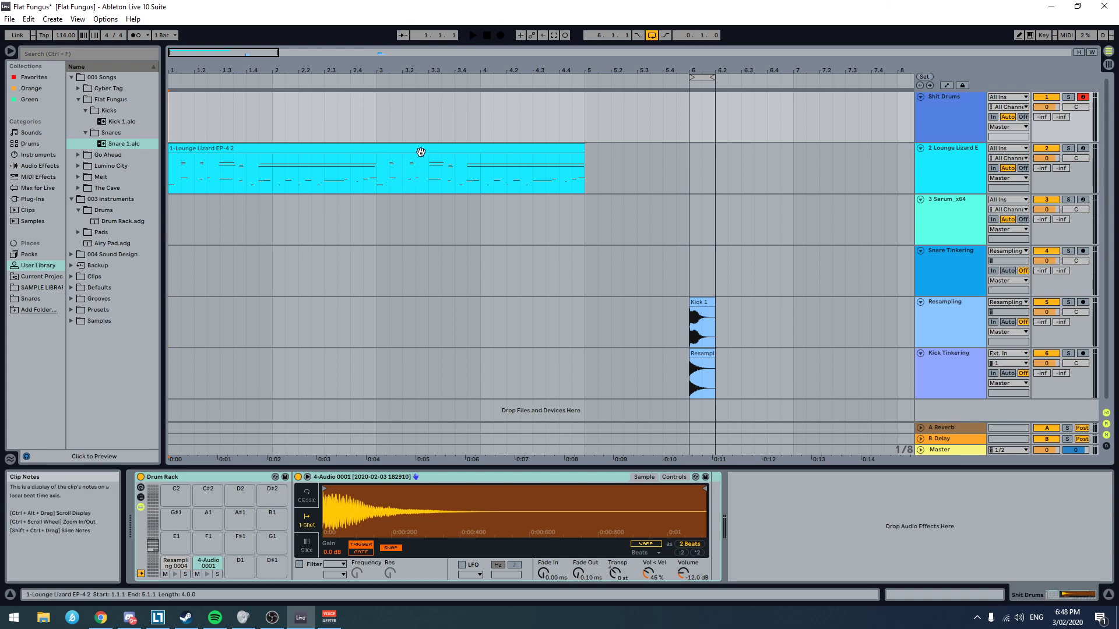
Step: Move the Lounge Lizard clip along its track so that it starts at bar 25
scroll(682, 269, down, 5)
scroll(680, 269, up, 2)
scroll(286, 197, down, 3)
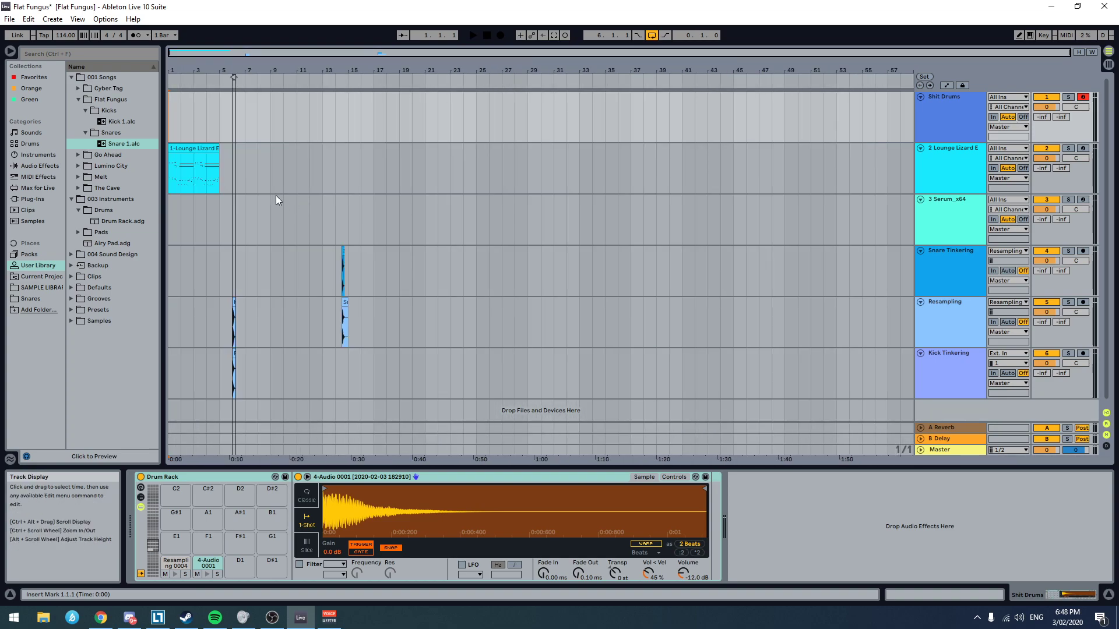
drag(191, 161, 499, 171)
scroll(526, 198, up, 5)
drag(299, 150, 392, 153)
scroll(254, 113, down, 1)
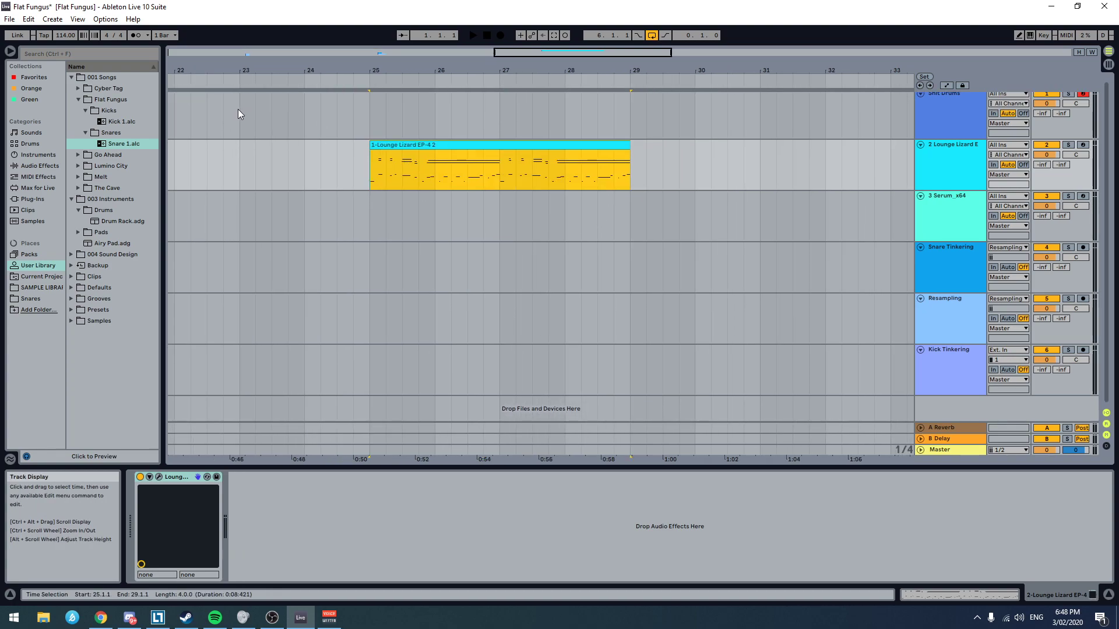
click(300, 110)
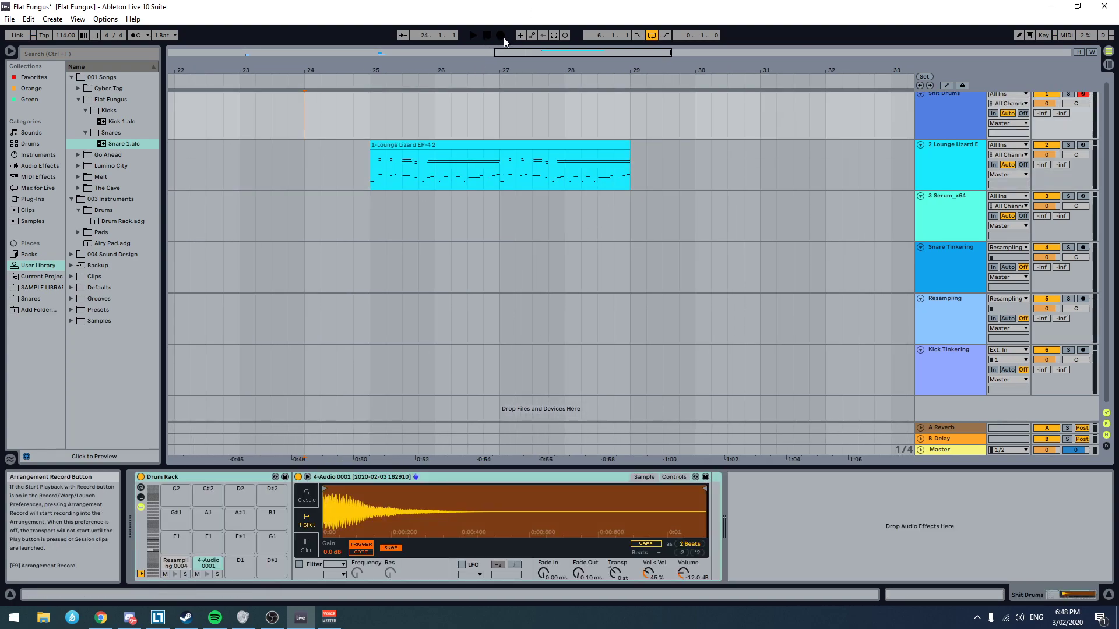
click(496, 38)
key(space)
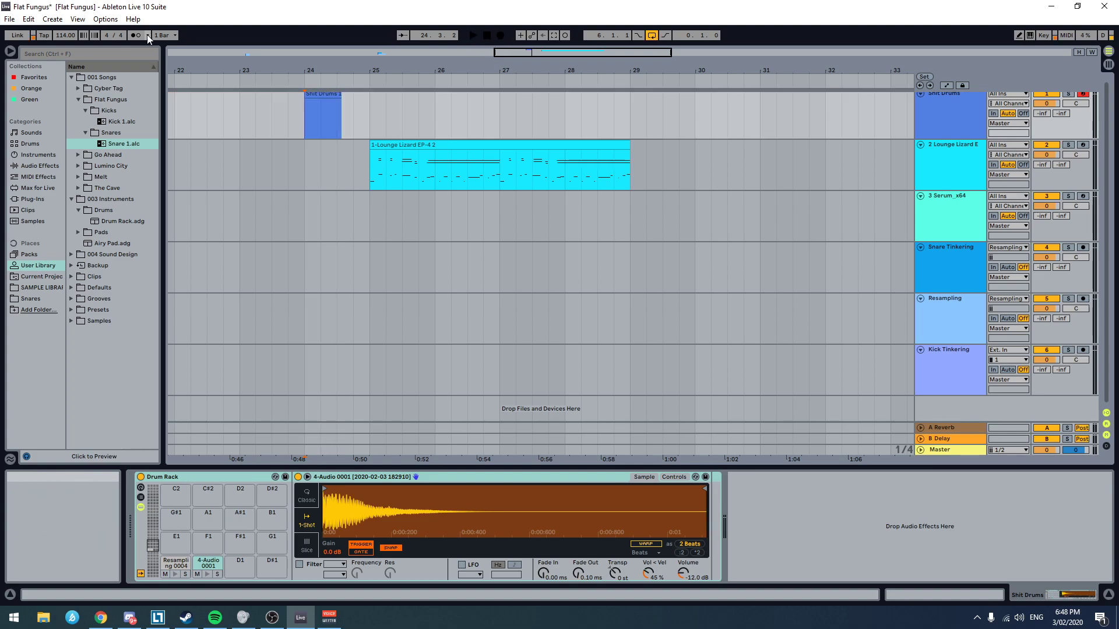
key(ctrl+z)
Step: Turn on the metronome and try recording a drum take on the Shit Drums track from bar 24
click(135, 35)
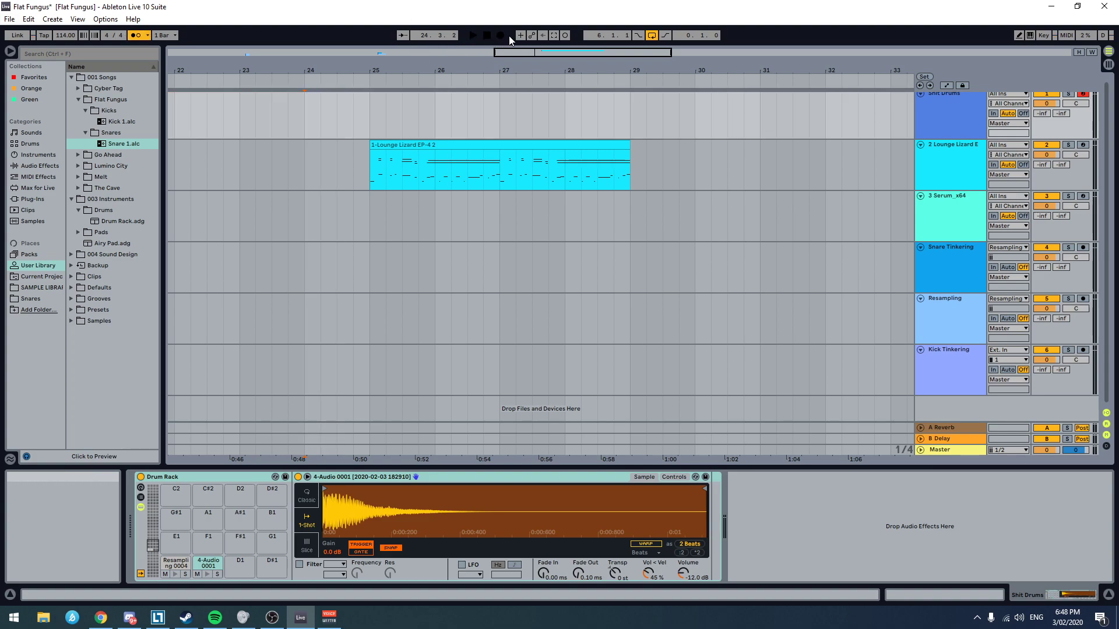
click(500, 35)
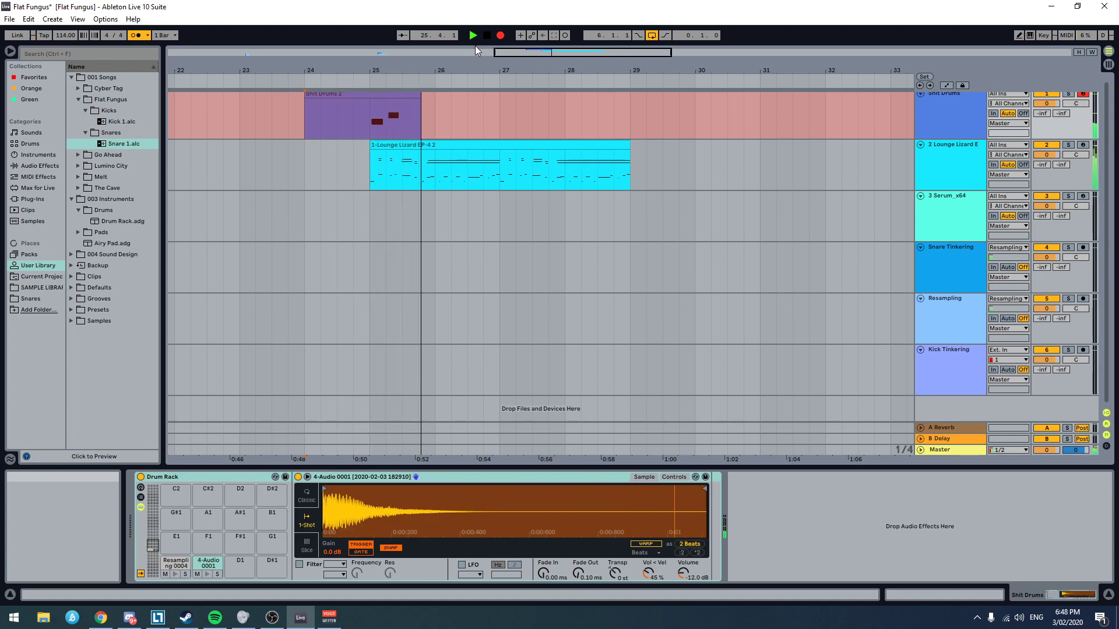
key(space)
key(ctrl+z)
Step: Record a short empty clip on the Shit Drums track at bar 25 and extend it to bar 29
click(368, 100)
click(500, 35)
key(space)
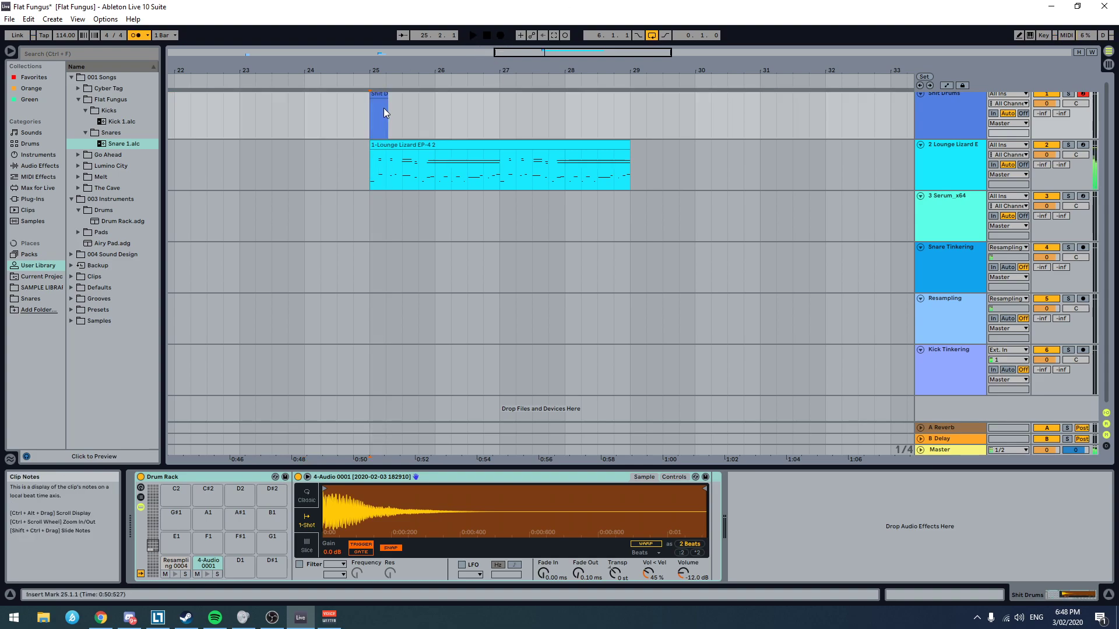
drag(386, 95, 629, 97)
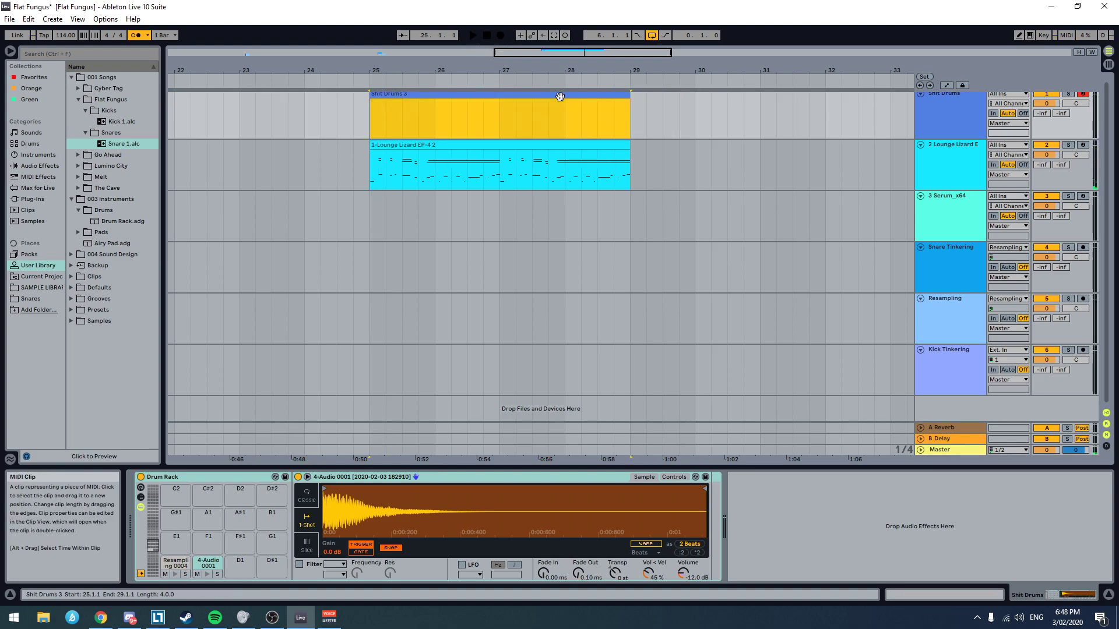
Step: Open the new drum clip's notes, place a kick on 1.1 and a snare on 1.2, and play them back
double_click(562, 96)
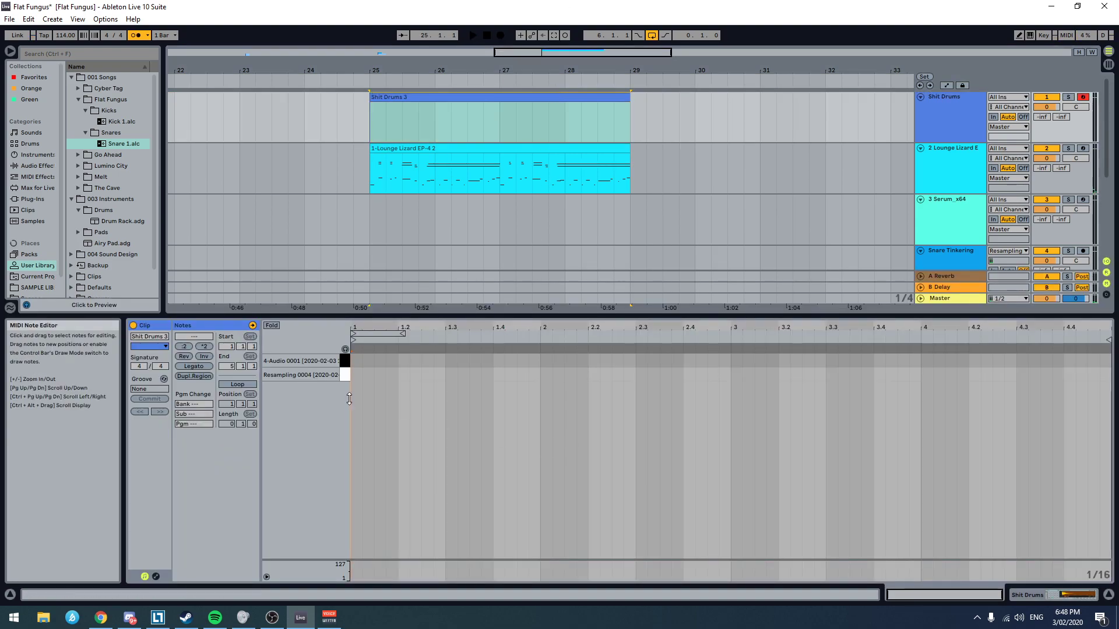
double_click(356, 361)
double_click(403, 375)
key(space)
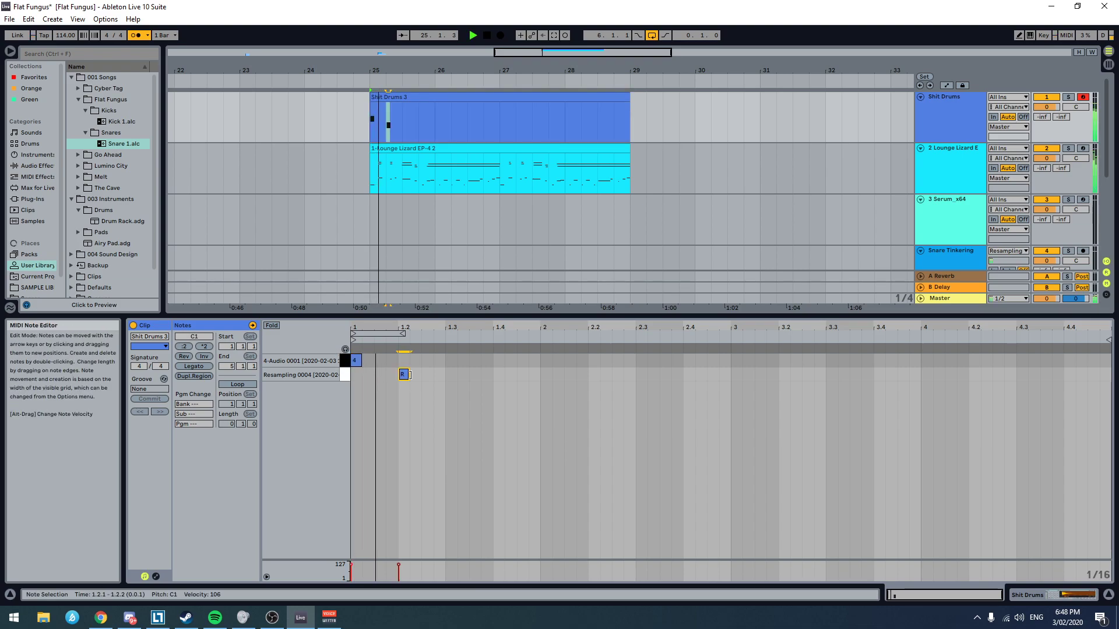
key(space)
drag(355, 361, 454, 364)
key(space)
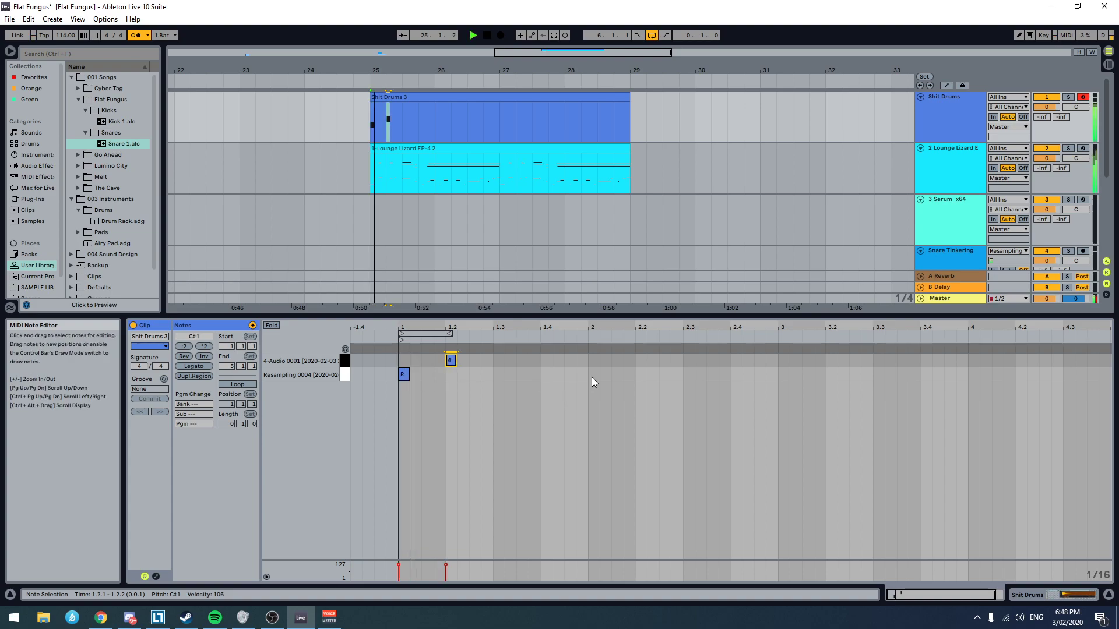
Step: Continue the alternating pattern with kicks on 1.3 and 2.1 and snares on 1.4 and 2.2, auditioning the result
double_click(449, 375)
double_click(499, 361)
key(space)
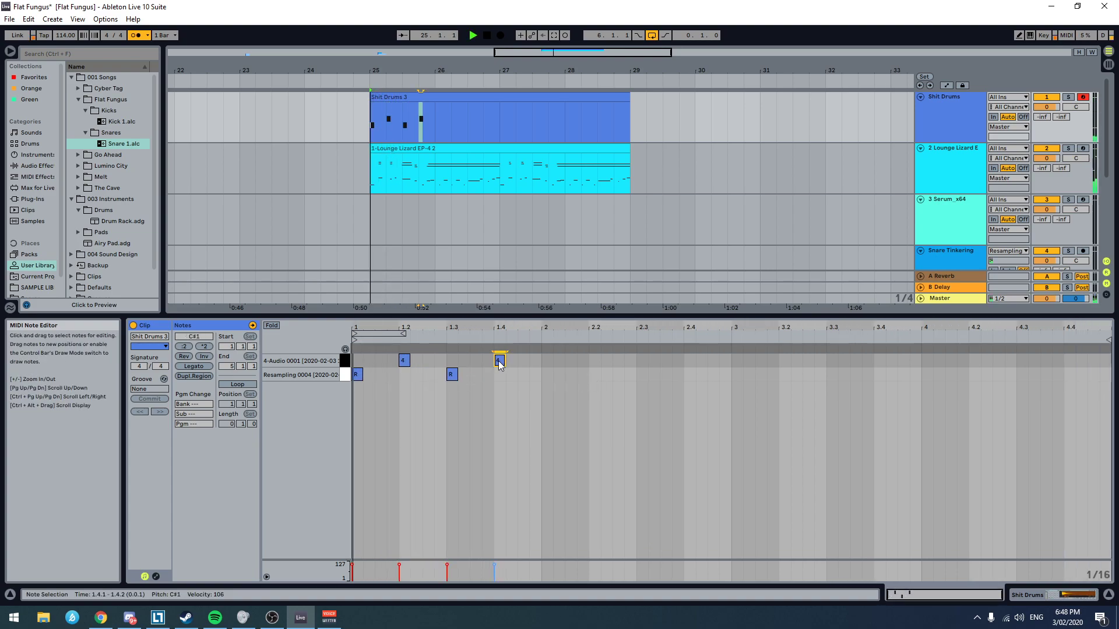
double_click(548, 380)
key(space)
double_click(594, 361)
key(space)
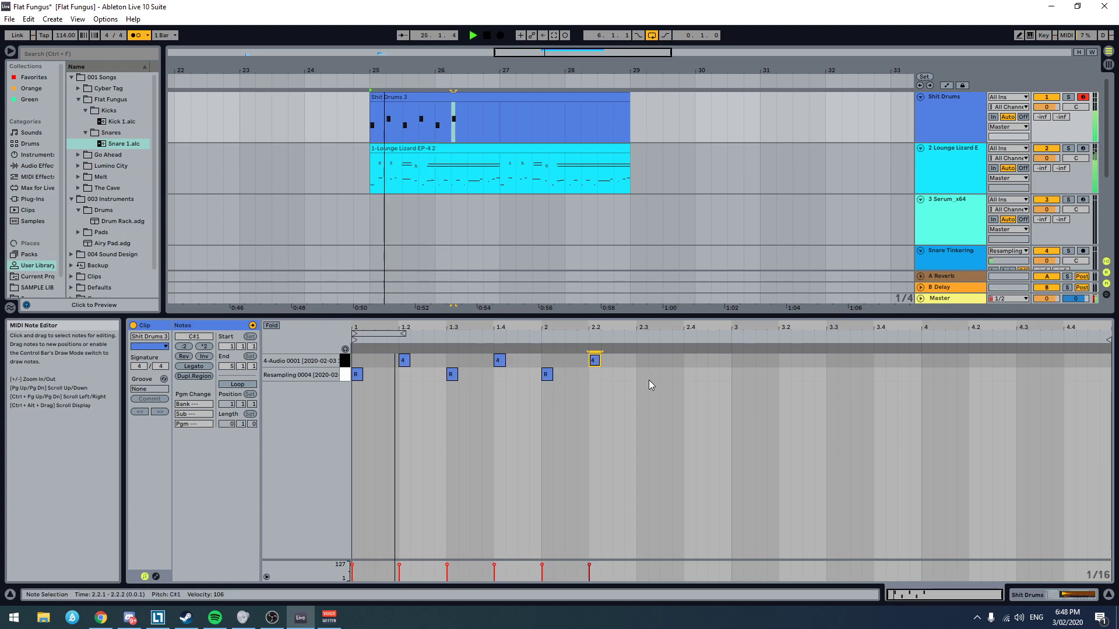
key(space)
Step: Lower the Lounge Lizard track's volume to -3.2 dB and the Shit Drums track's volume to -4.8 dB during playback
click(945, 117)
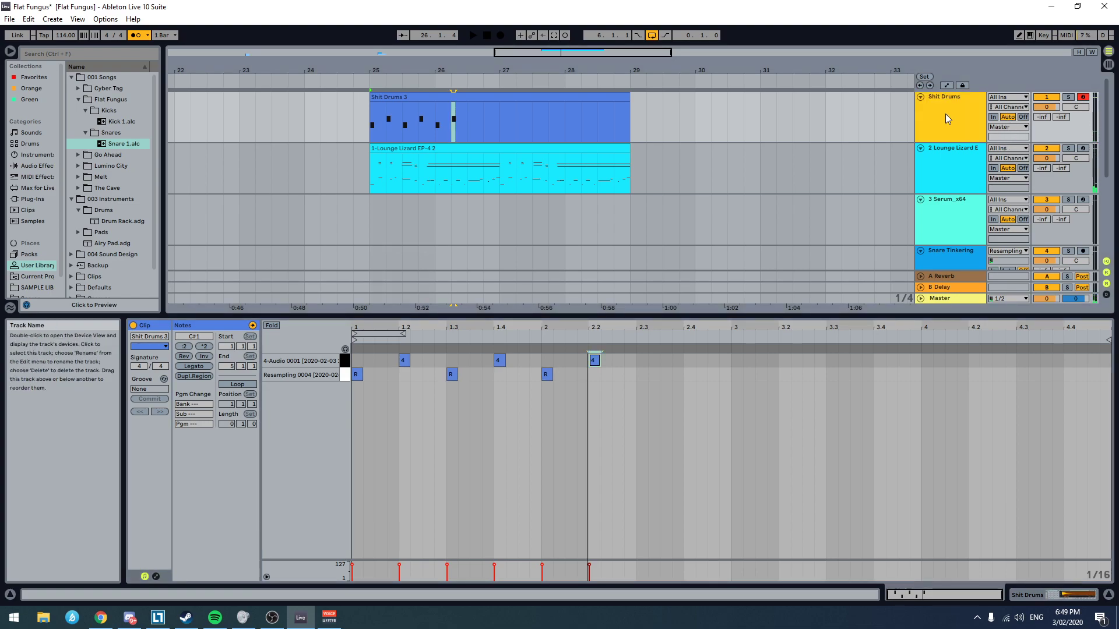
click(951, 166)
key(space)
double_click(955, 163)
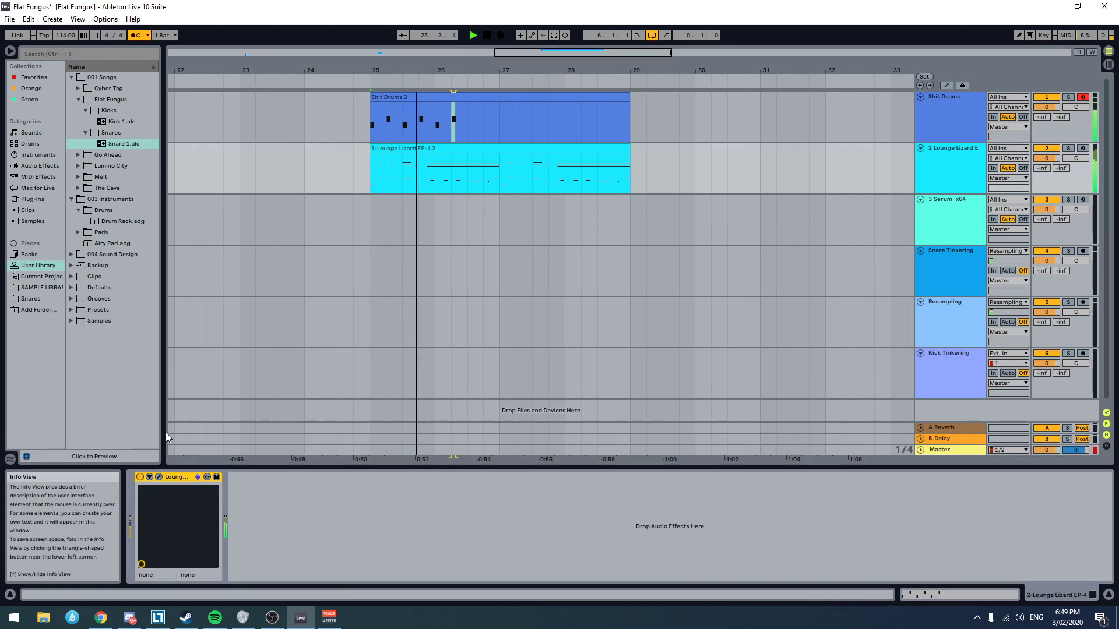
drag(1051, 159, 1051, 172)
key(space)
key(space)
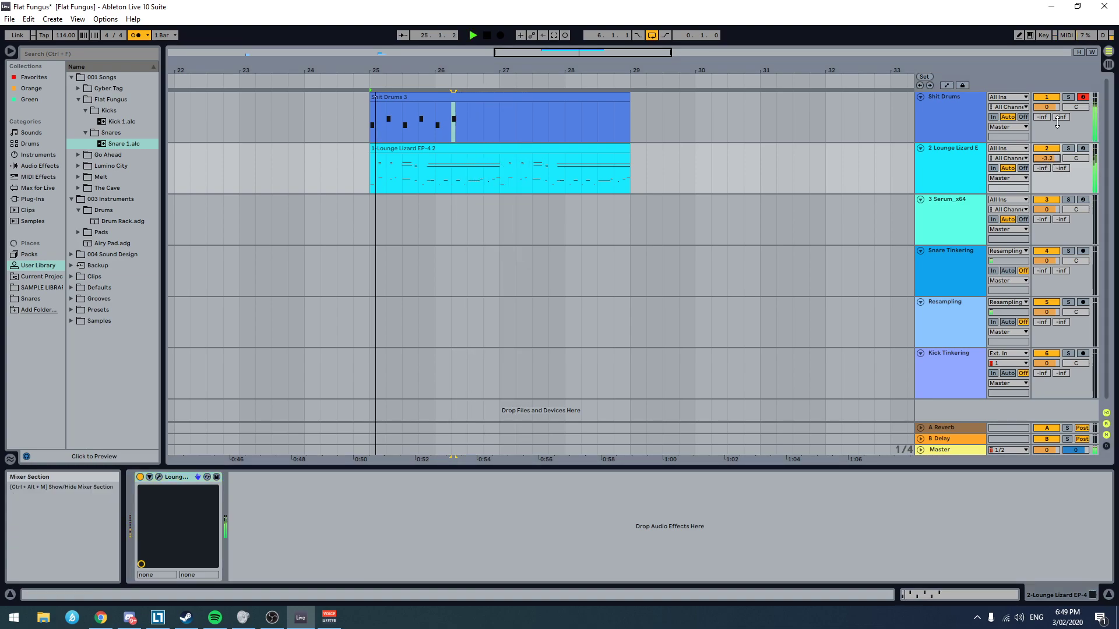
drag(1048, 107, 1048, 125)
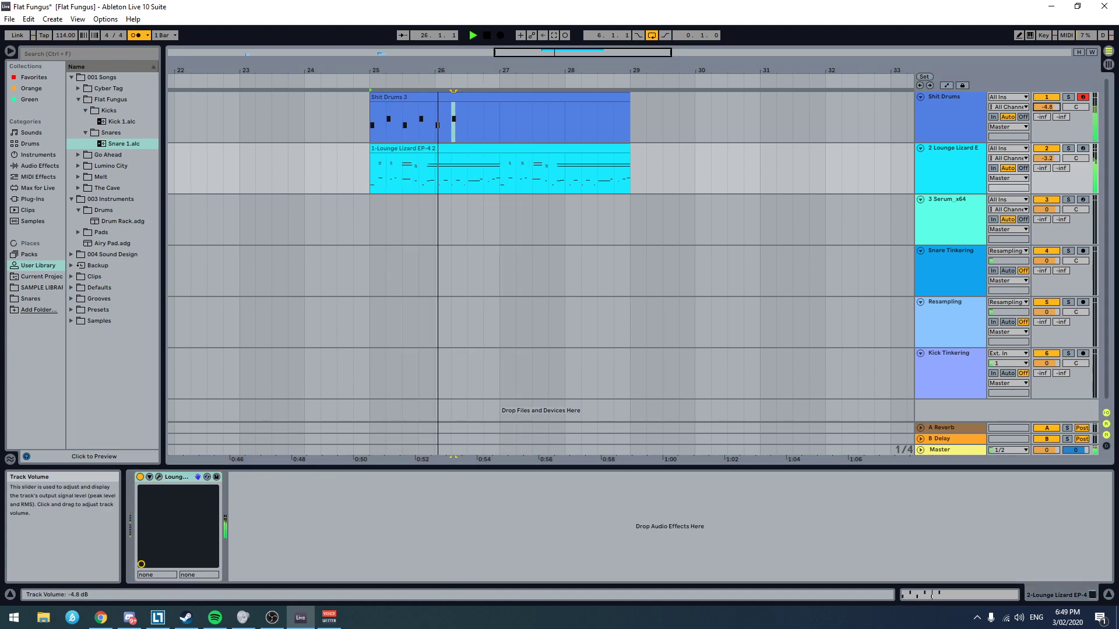
click(964, 127)
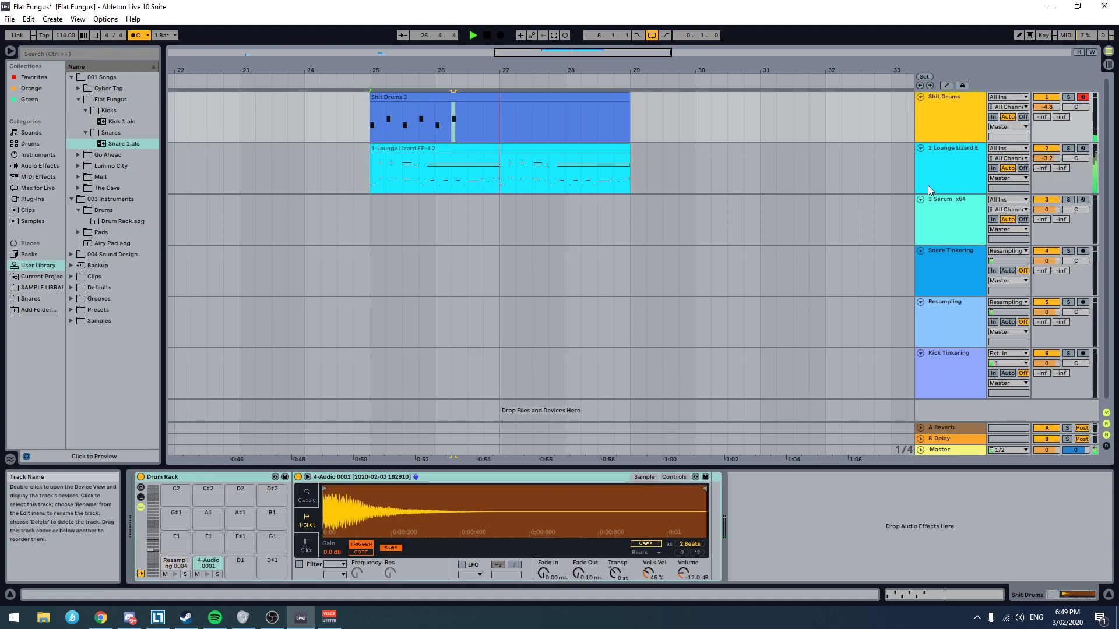
key(space)
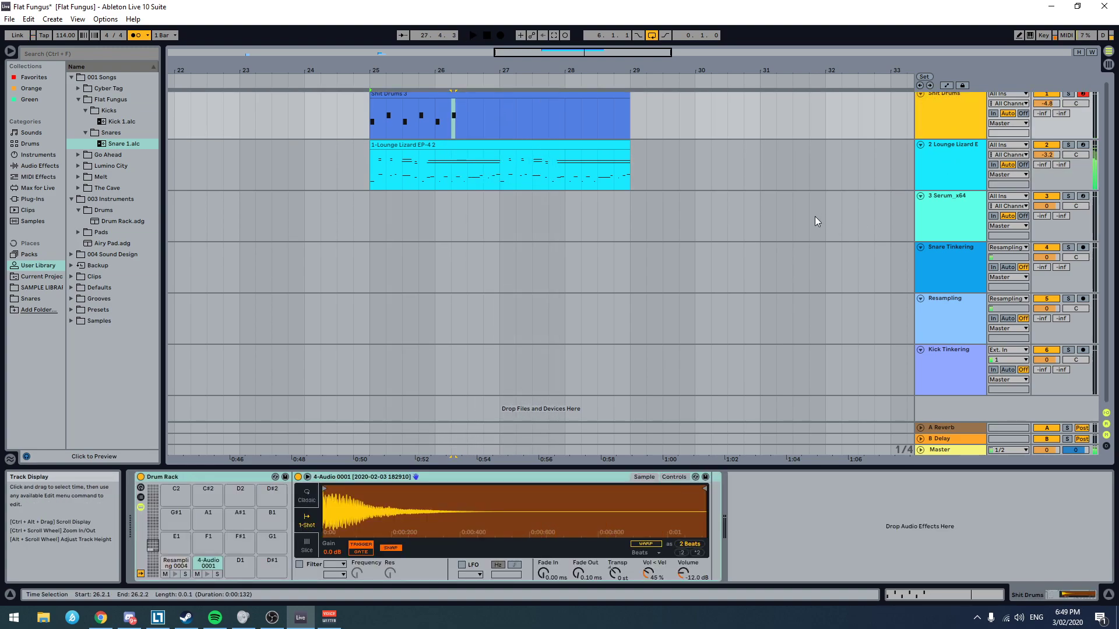
Step: Play from bar 25 and rebalance the volumes to -5.7 dB for Lounge Lizard and -3.0 dB for Shit Drums
click(379, 107)
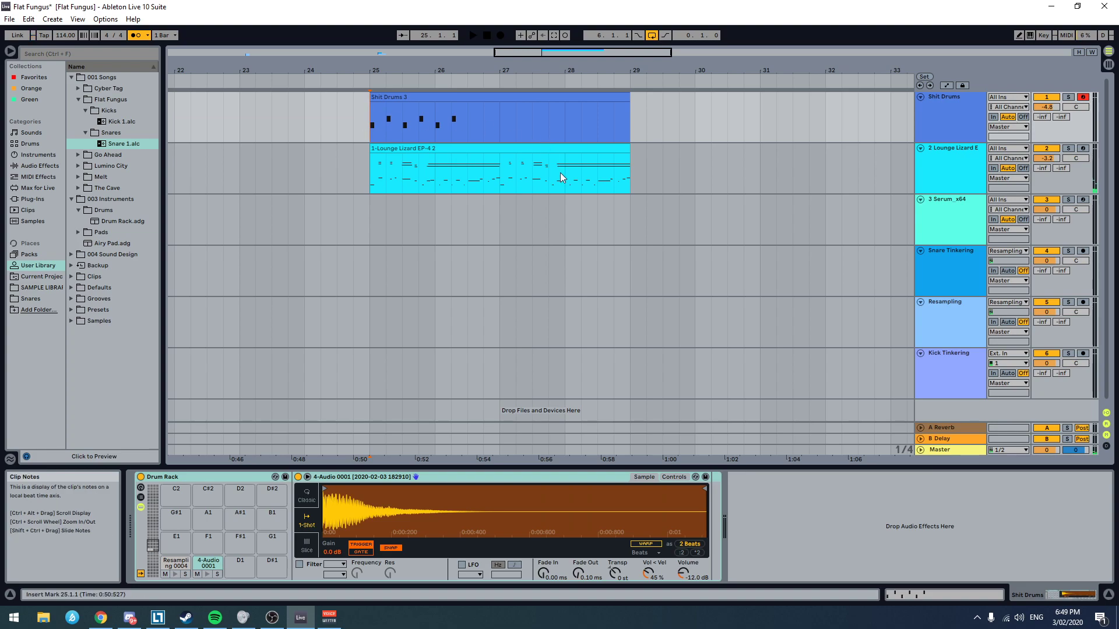
key(space)
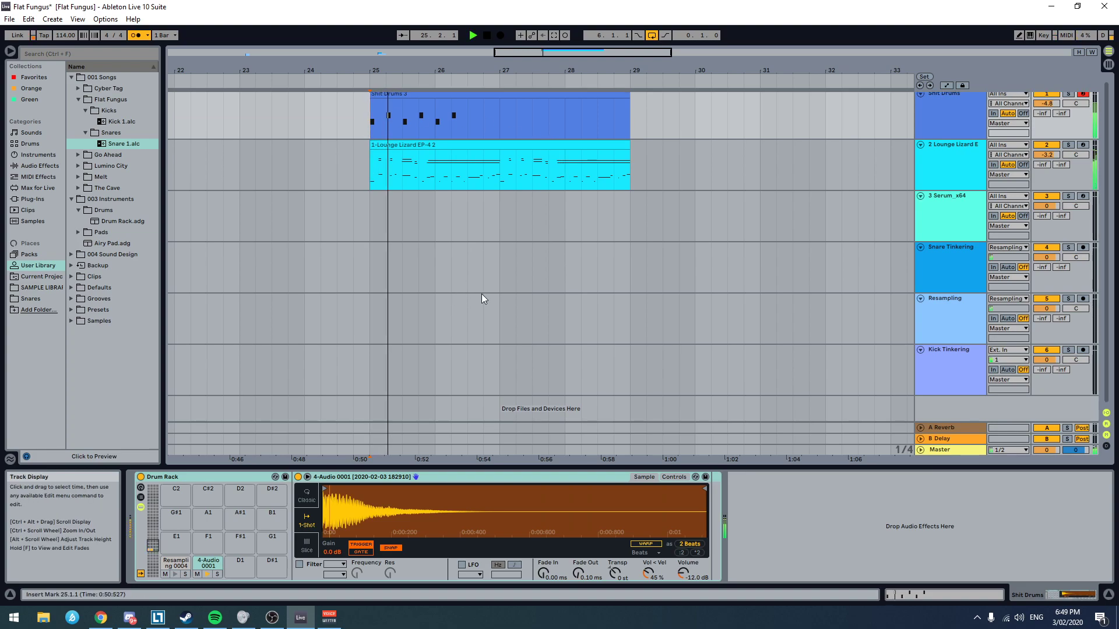
drag(1048, 155, 1047, 162)
drag(1047, 103, 1047, 97)
key(space)
key(space)
Step: Remove the drum clip's bar 2 notes and duplicate bar 1's kick and snare pattern across bars 2 to 4
key(space)
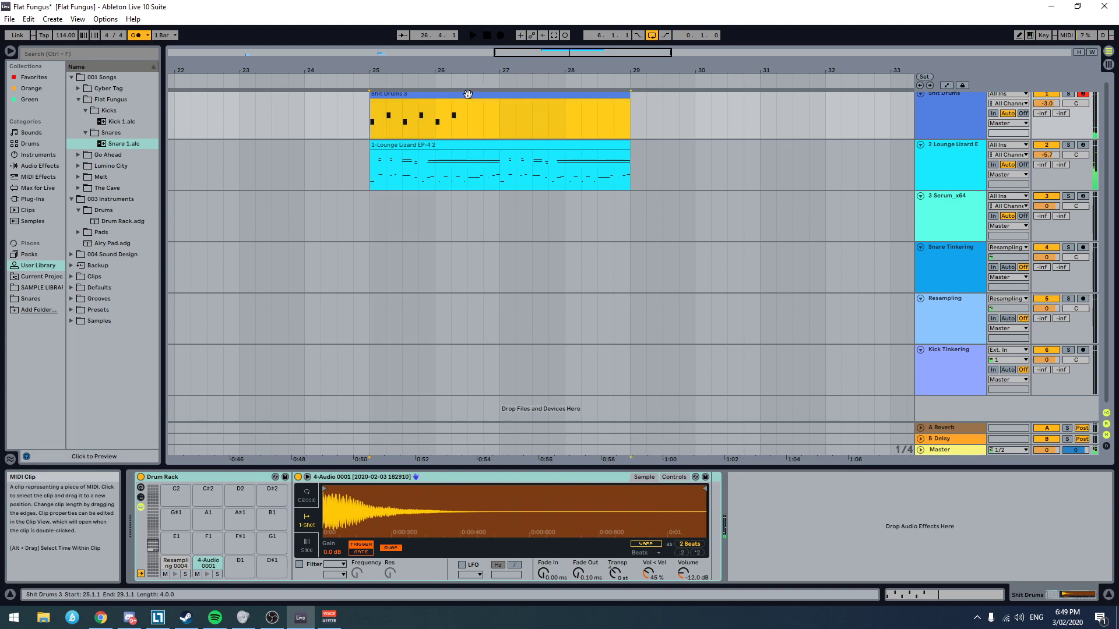
double_click(467, 94)
drag(608, 377, 311, 315)
key(Delete)
key(ctrl+d)
key(ctrl+d)
key(ctrl+d)
key(space)
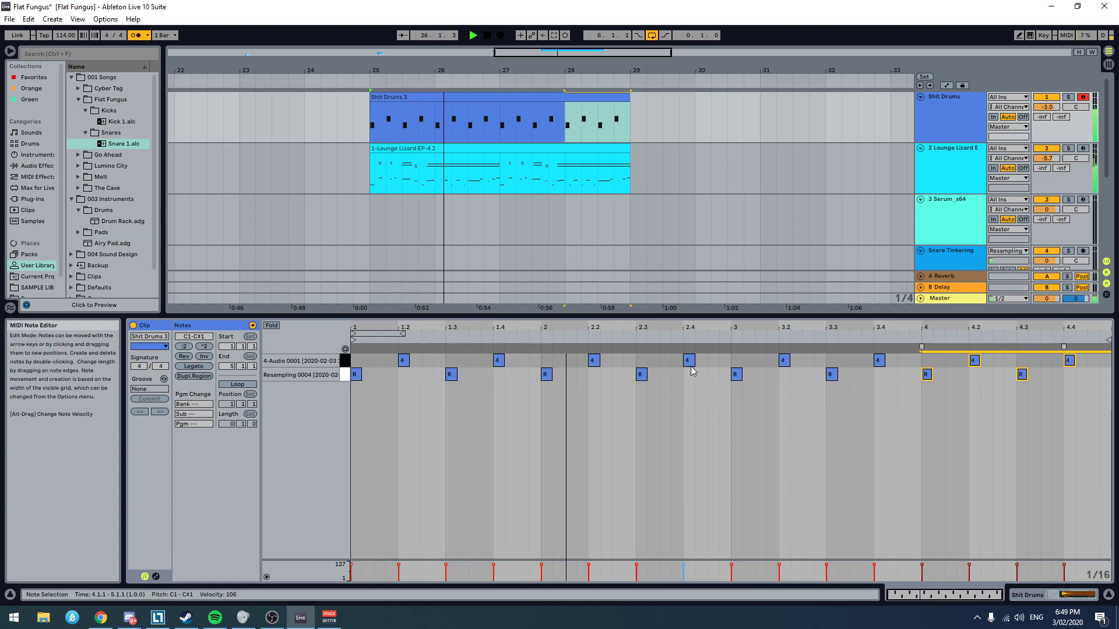
Step: Add a kick note under every snare hit in all four bars of the drum clip and listen to the loop
double_click(401, 376)
double_click(500, 376)
double_click(594, 375)
double_click(687, 375)
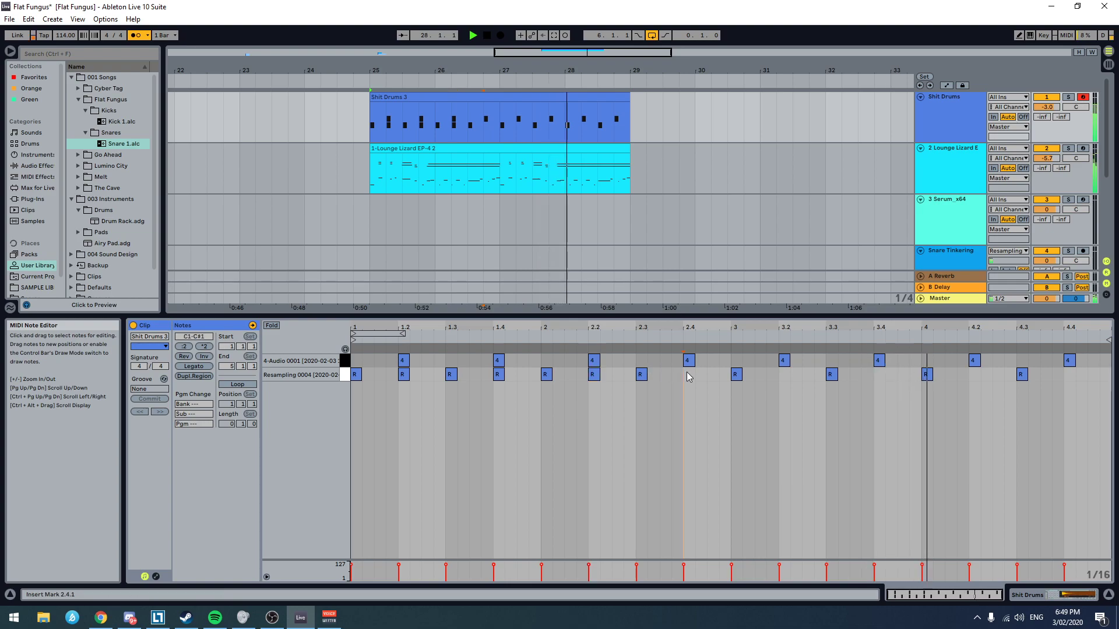
double_click(783, 375)
double_click(877, 374)
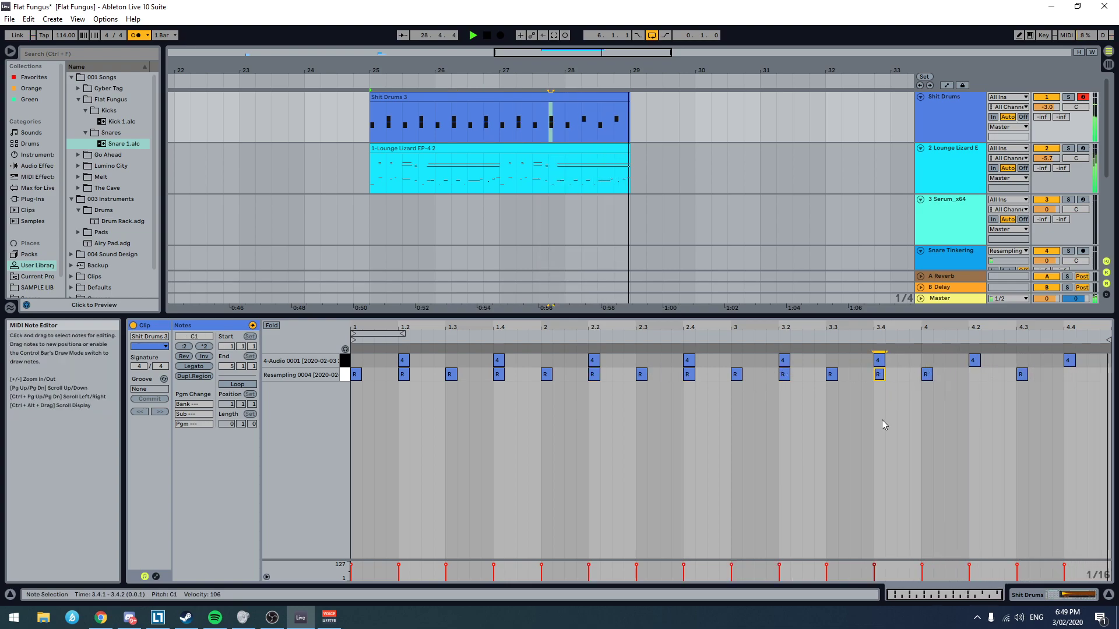
double_click(972, 375)
double_click(1068, 376)
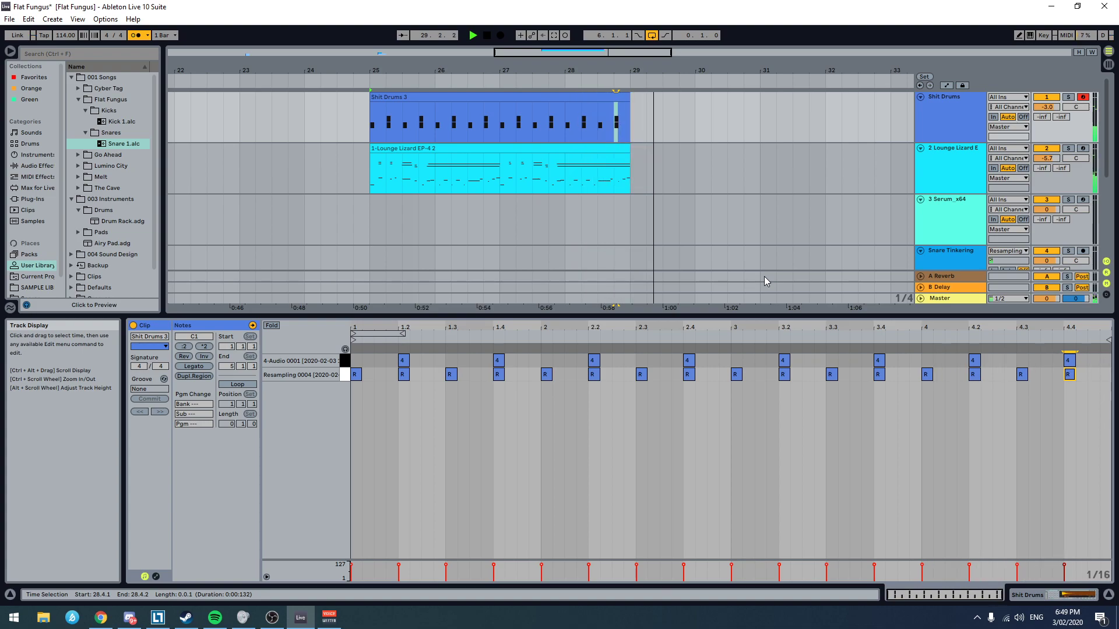
key(space)
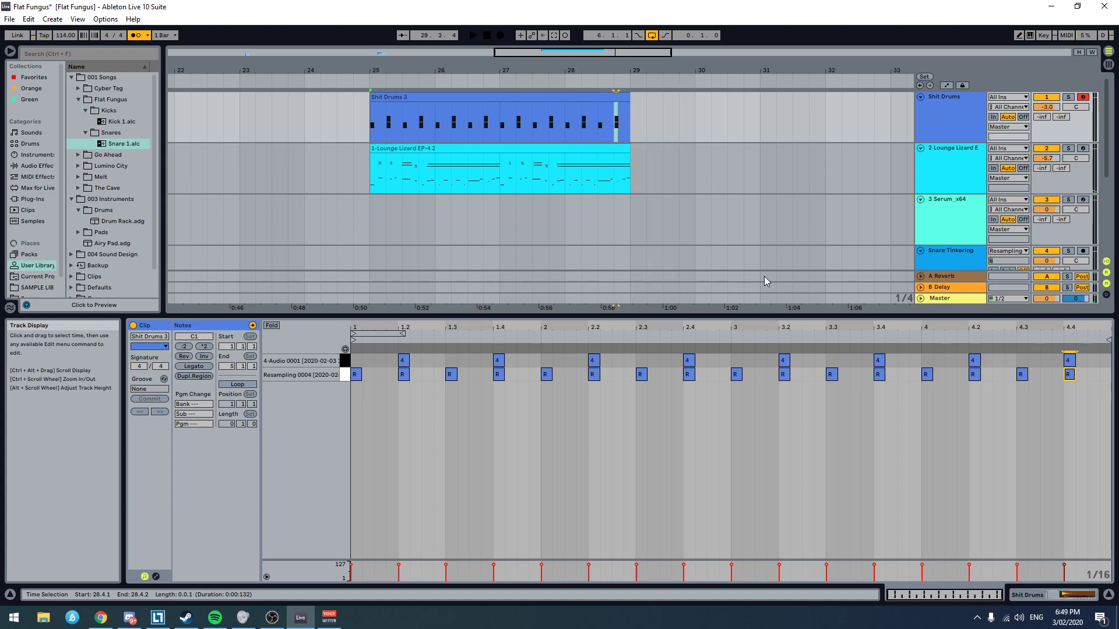
scroll(728, 250, down, 2)
scroll(647, 224, up, 2)
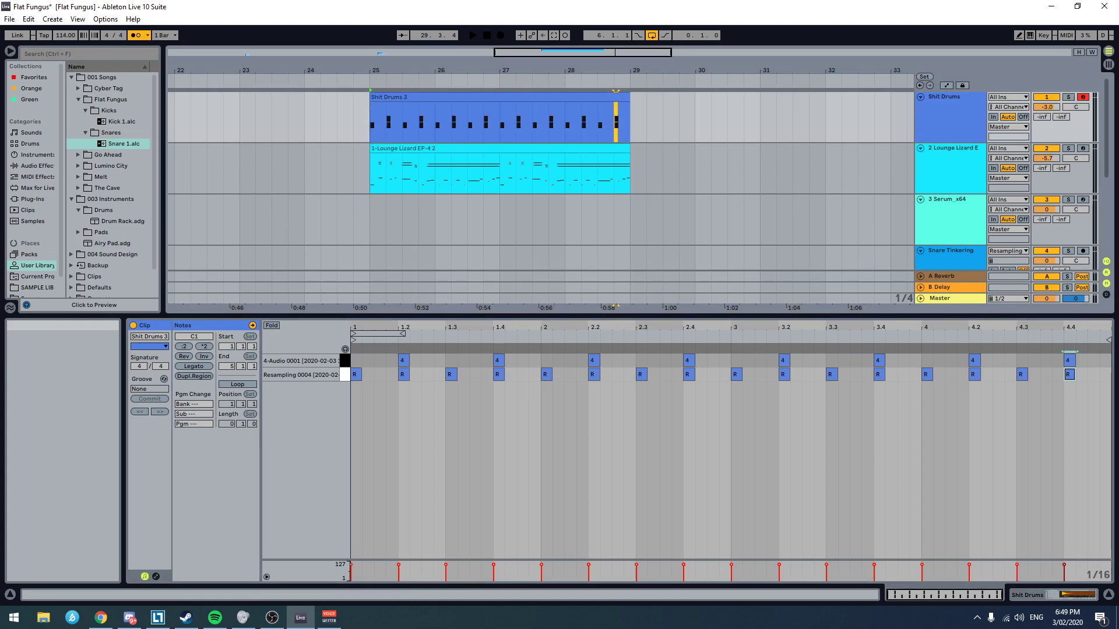
key(alt+Tab)
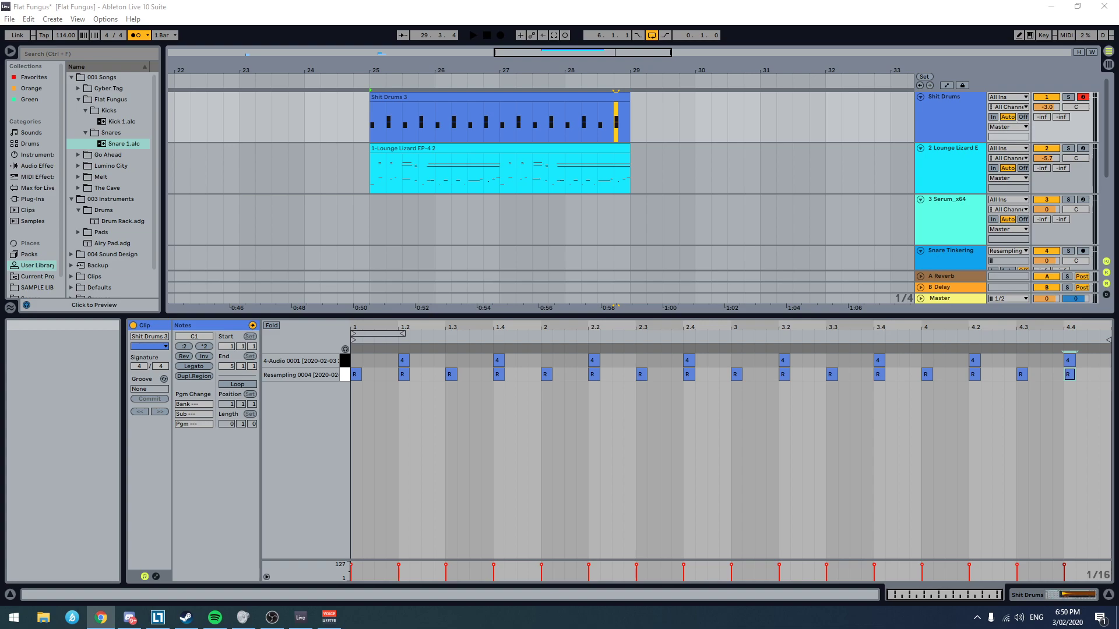
click(699, 127)
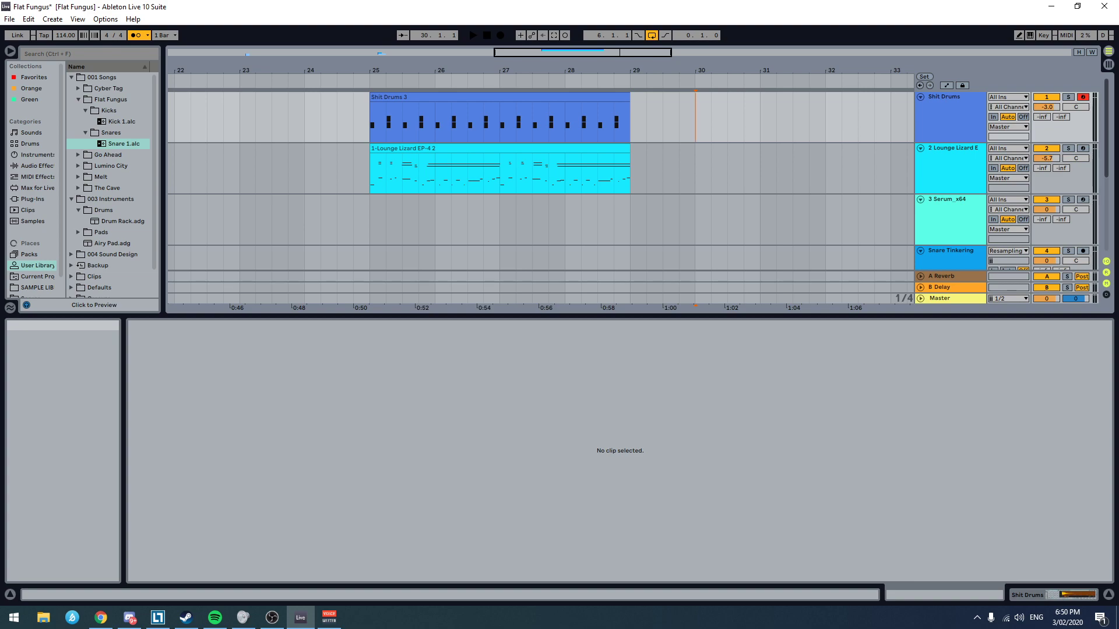
key(alt+Tab)
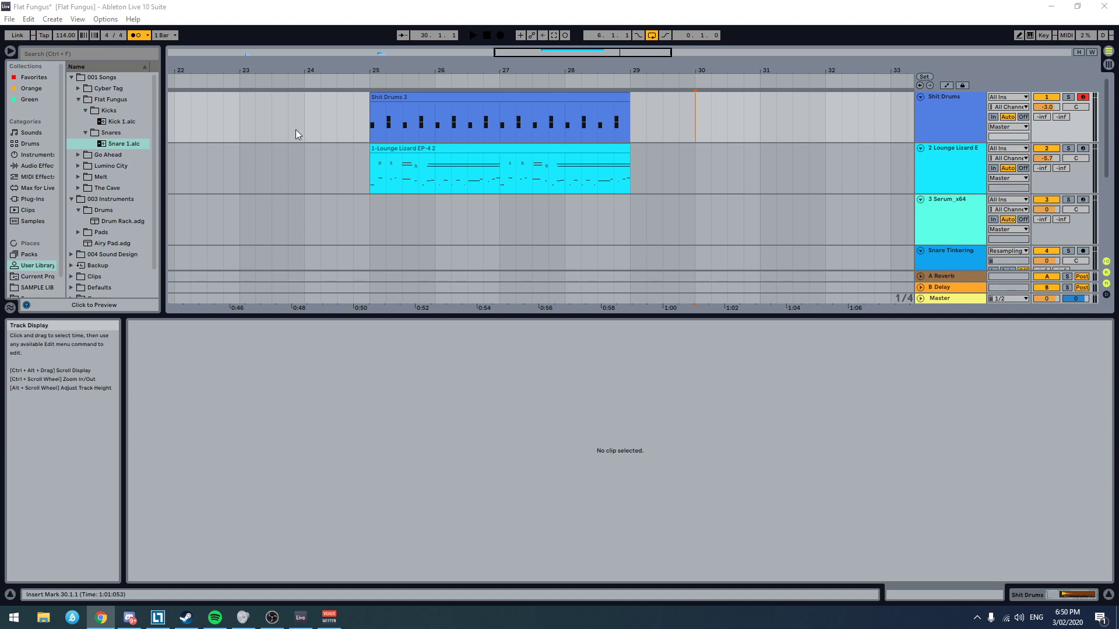
Step: Play the drum and Lounge Lizard clips together from bar 25 to check the kick and snare pattern
click(370, 124)
key(space)
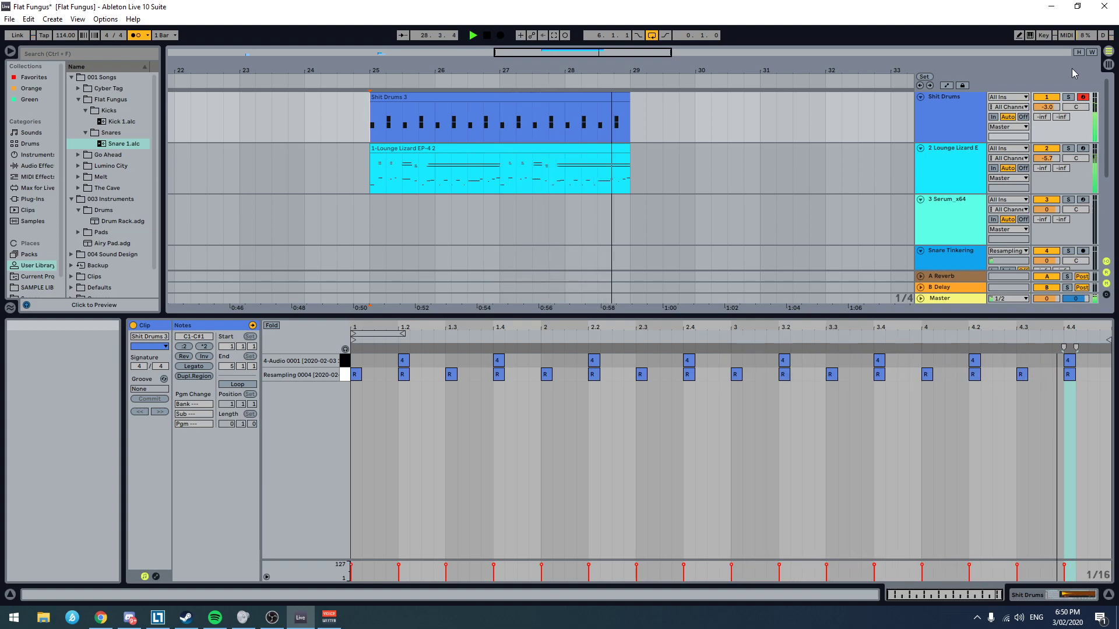
key(space)
Step: Set the volume of the Resampling 0004 kick sample in the Shit Drums Drum Rack to -8.57 dB and play the loop
double_click(971, 103)
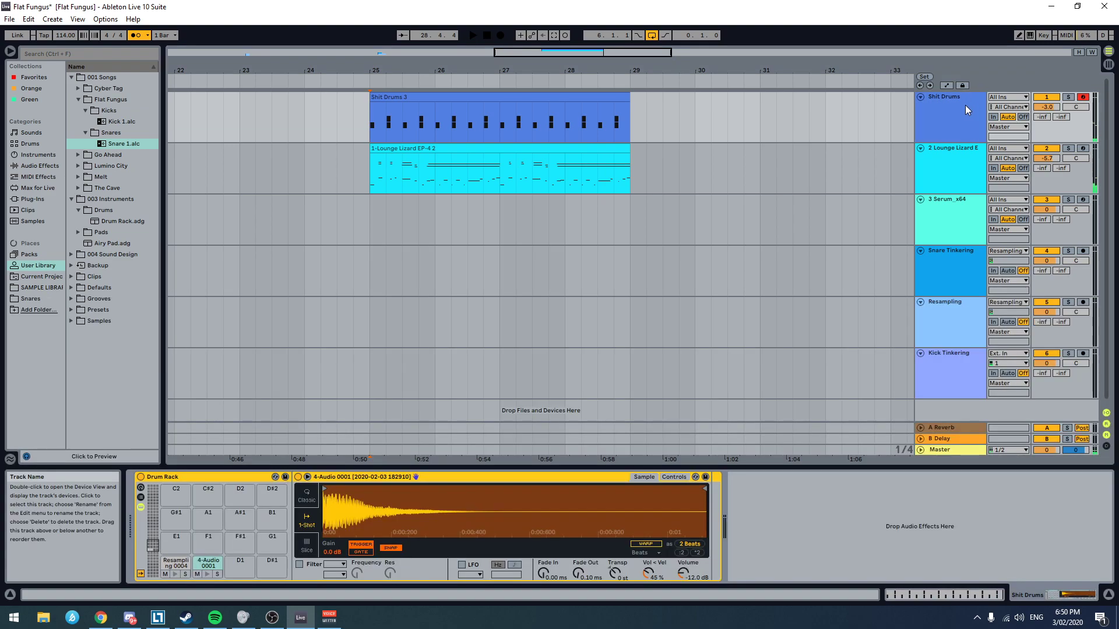
click(176, 563)
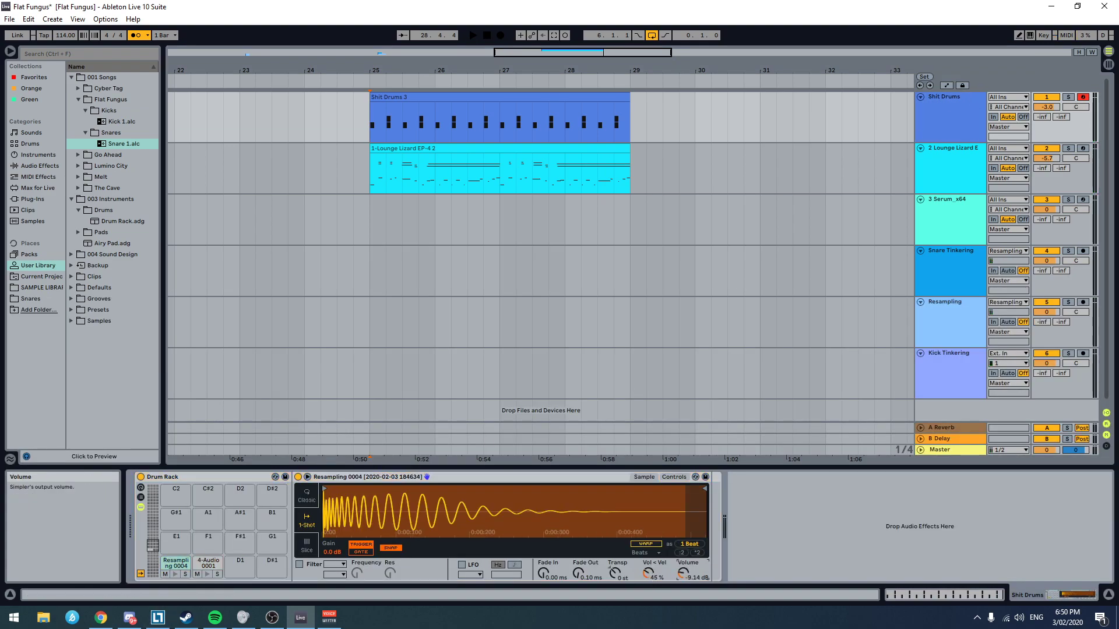
key(space)
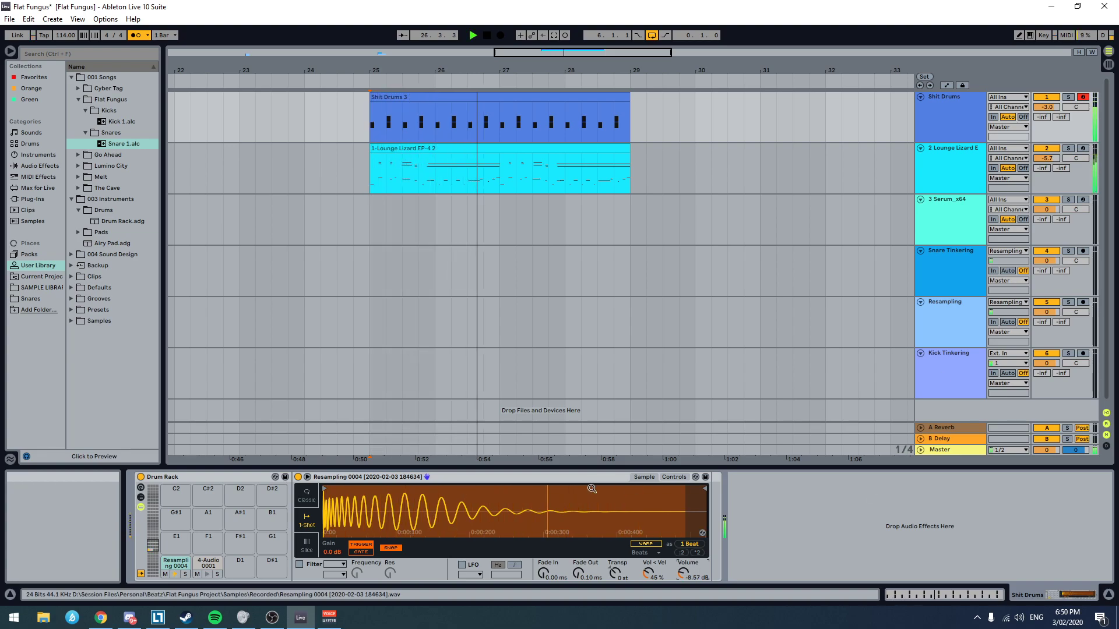
Step: Shorten the end of the Resampling 0004 kick sample and set its fade out to 328 ms while listening to the loop
mouse_move(705, 489)
mouse_down()
mouse_move(624, 489)
mouse_move(647, 489)
mouse_up()
mouse_move(578, 573)
mouse_down()
mouse_move(578, 548)
mouse_move(579, 558)
mouse_up()
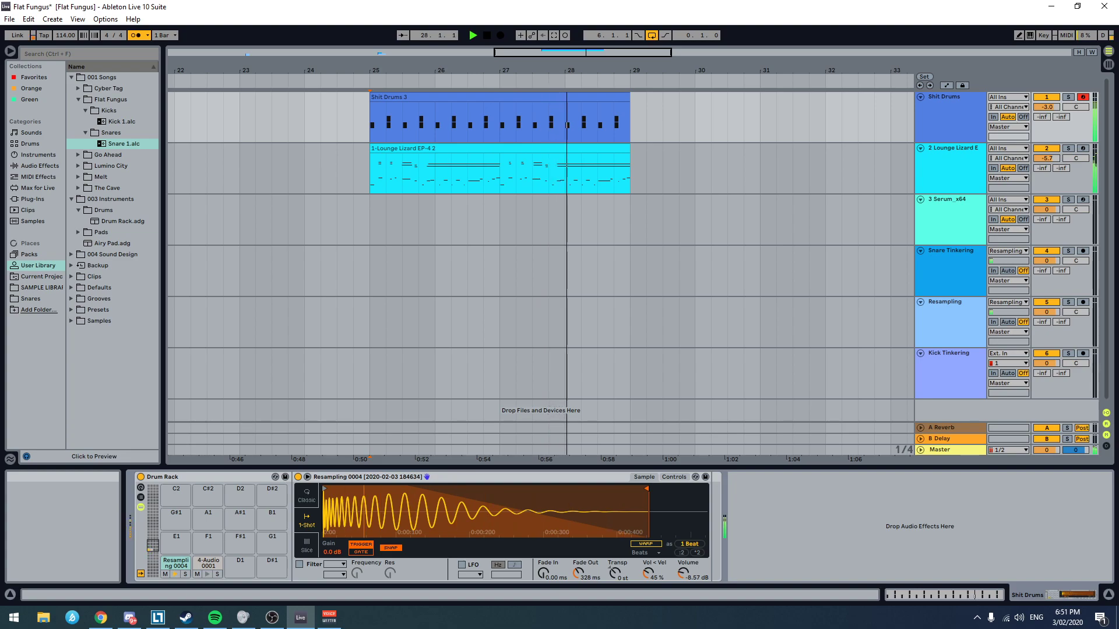
key(space)
scroll(867, 114, down, 1)
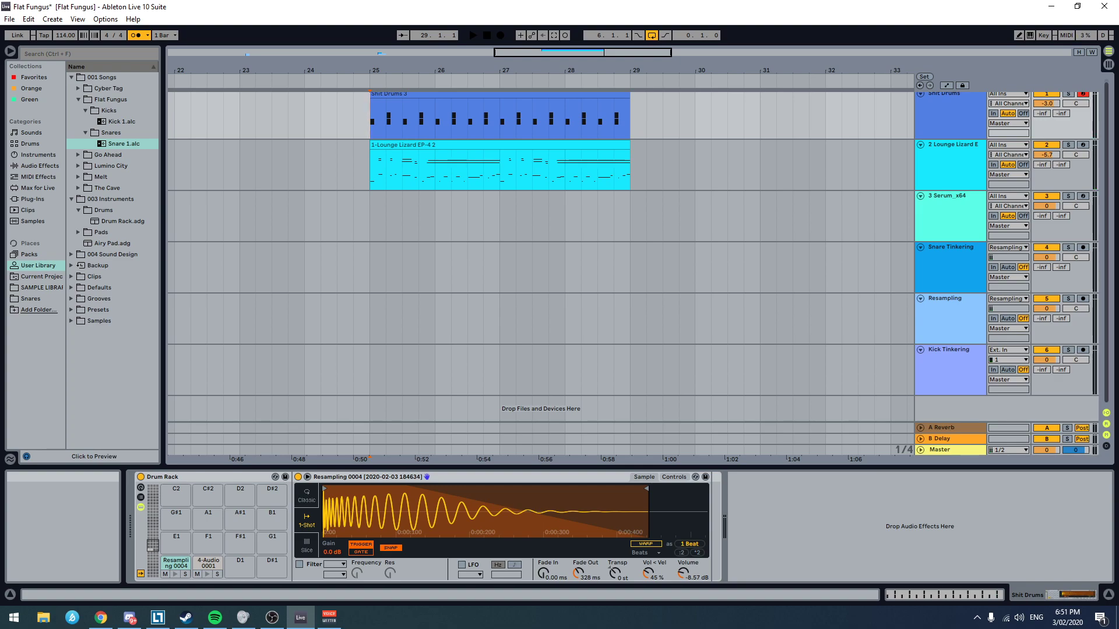
key(alt+Tab)
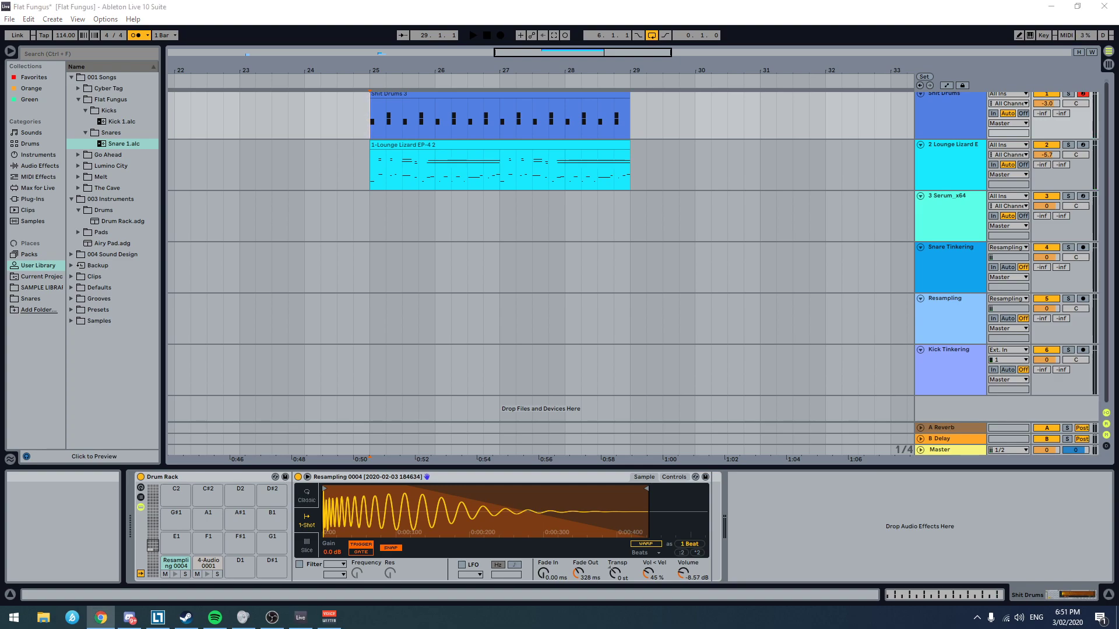